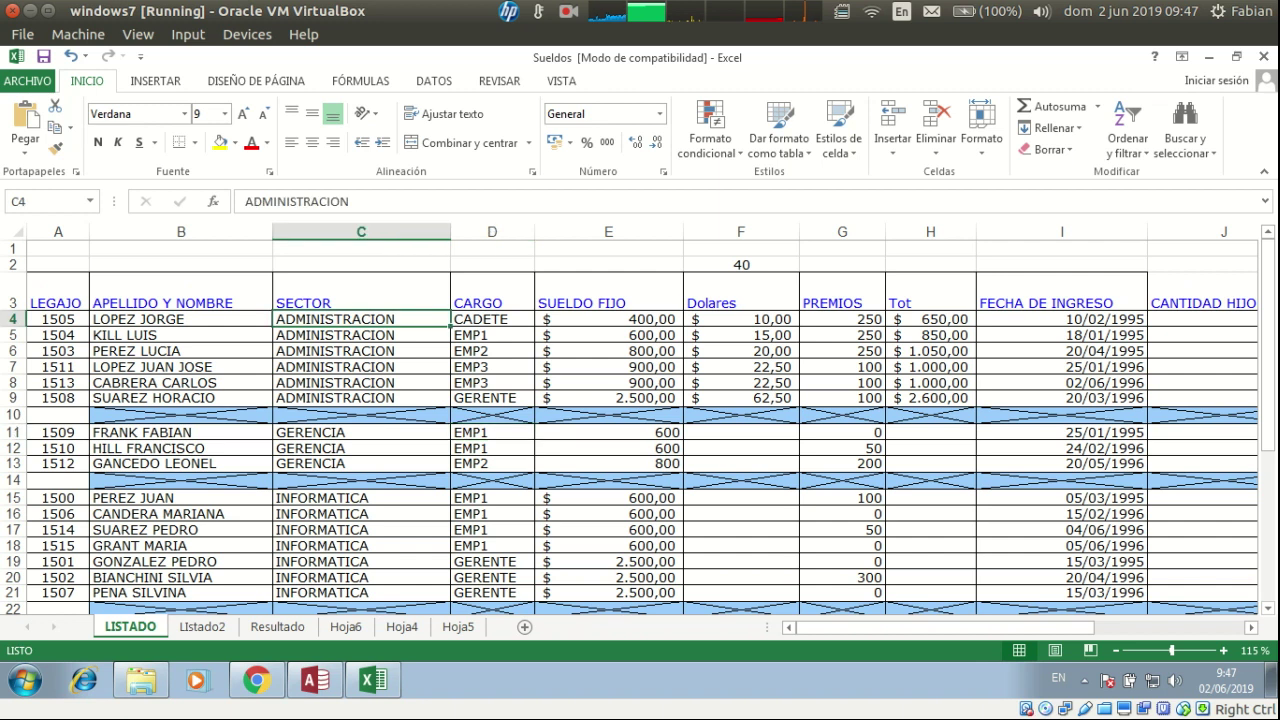
Start a "Texto que contiene" conditional formatting rule on the SECTOR cells C4:C21
left_click(181, 319)
left_click(361, 319)
key("Up")
key("Down")
key("Down")
key("Up")
key("Up")
key("Down")
key("shift+Down")
key("shift+Down")
key("shift+Down")
key("shift+Down")
key("shift+Down")
key("shift+Down")
key("shift+Down")
key("shift+Down")
key("shift+Down")
key("shift+Down")
key("shift+Down")
key("shift+Down")
key("shift+Down")
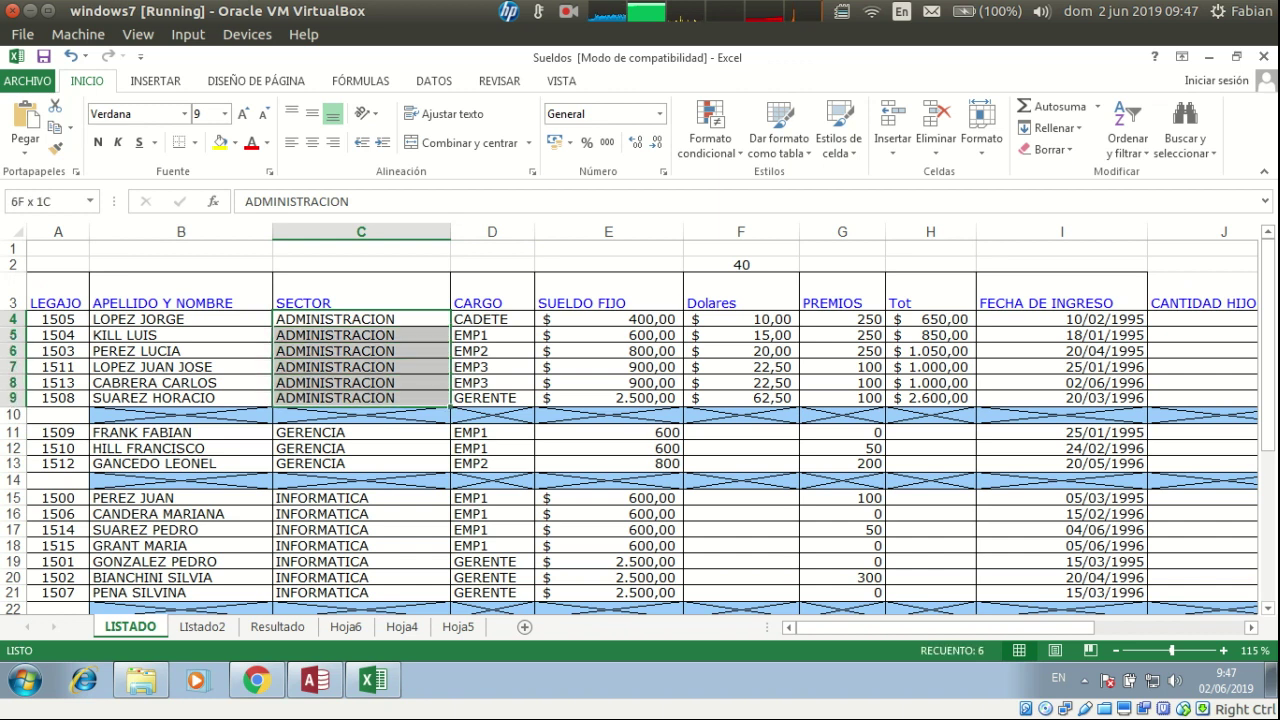
key("shift+Down")
key("shift+Down")
key("shift+Down")
key("shift+Down")
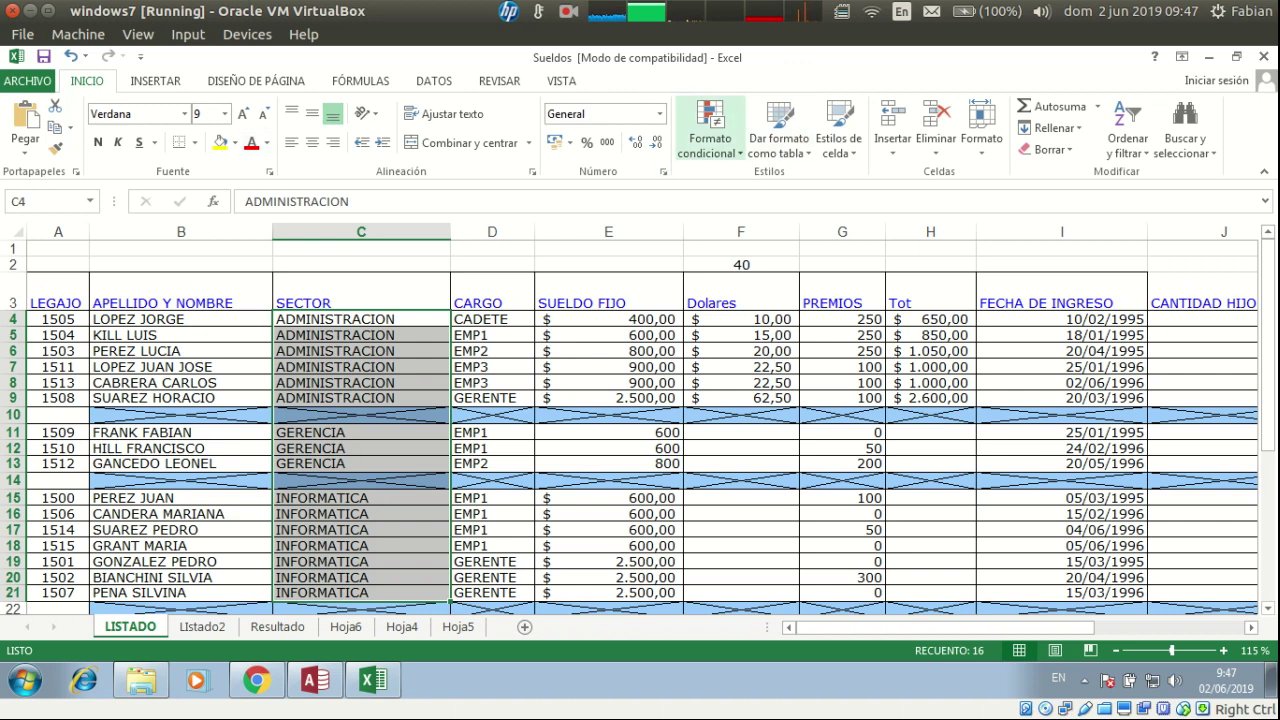
left_click(709, 128)
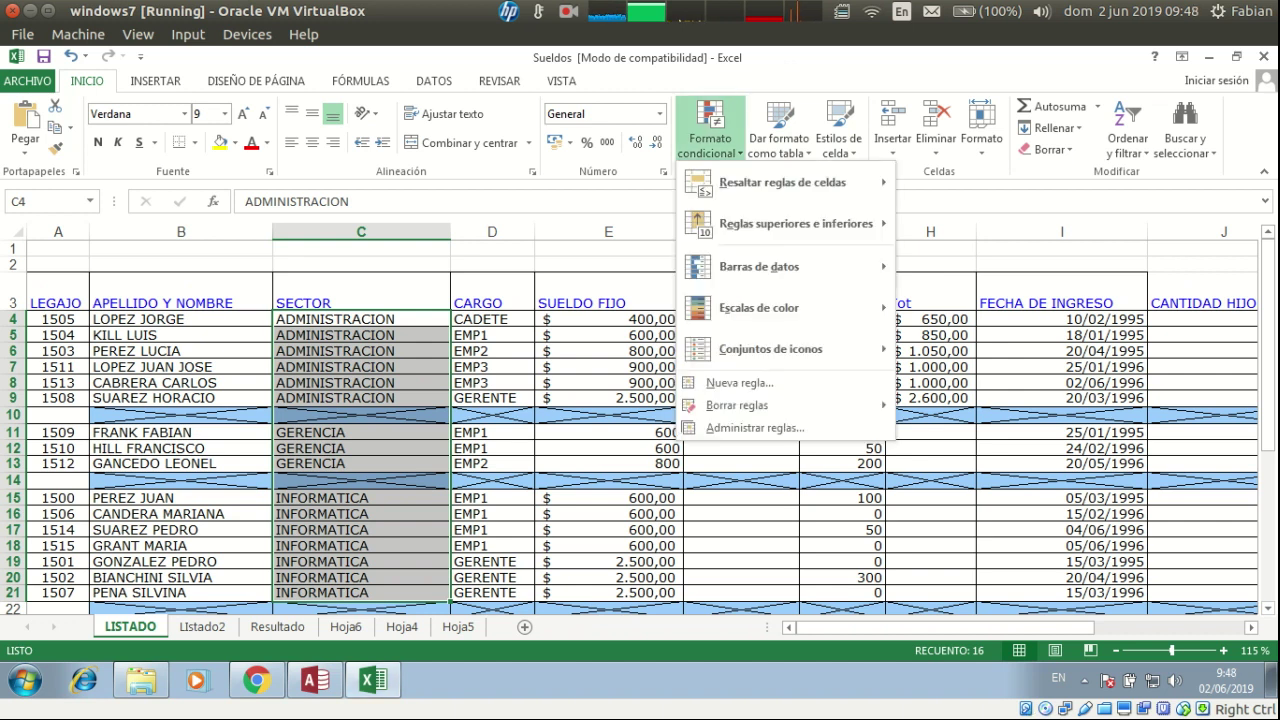
mouse_move(780, 182)
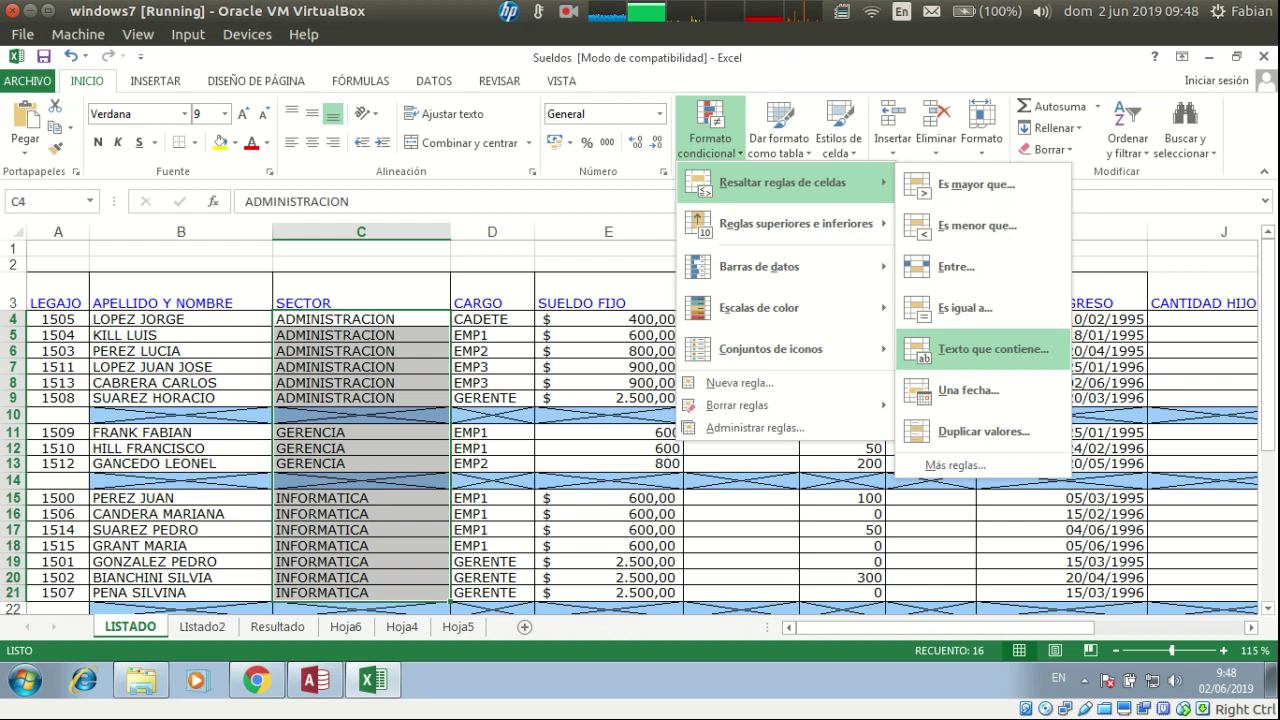
left_click(993, 349)
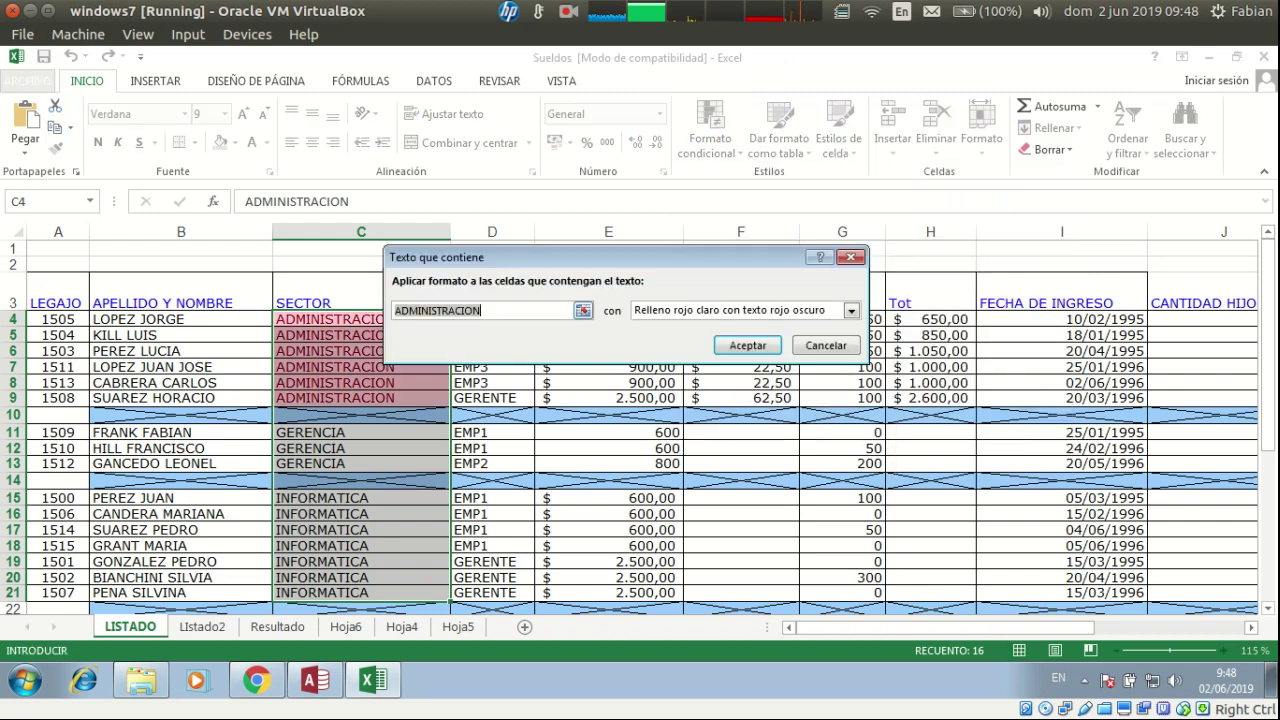
Set the text that the rule looks for to GERENCIA
left_click(484, 311)
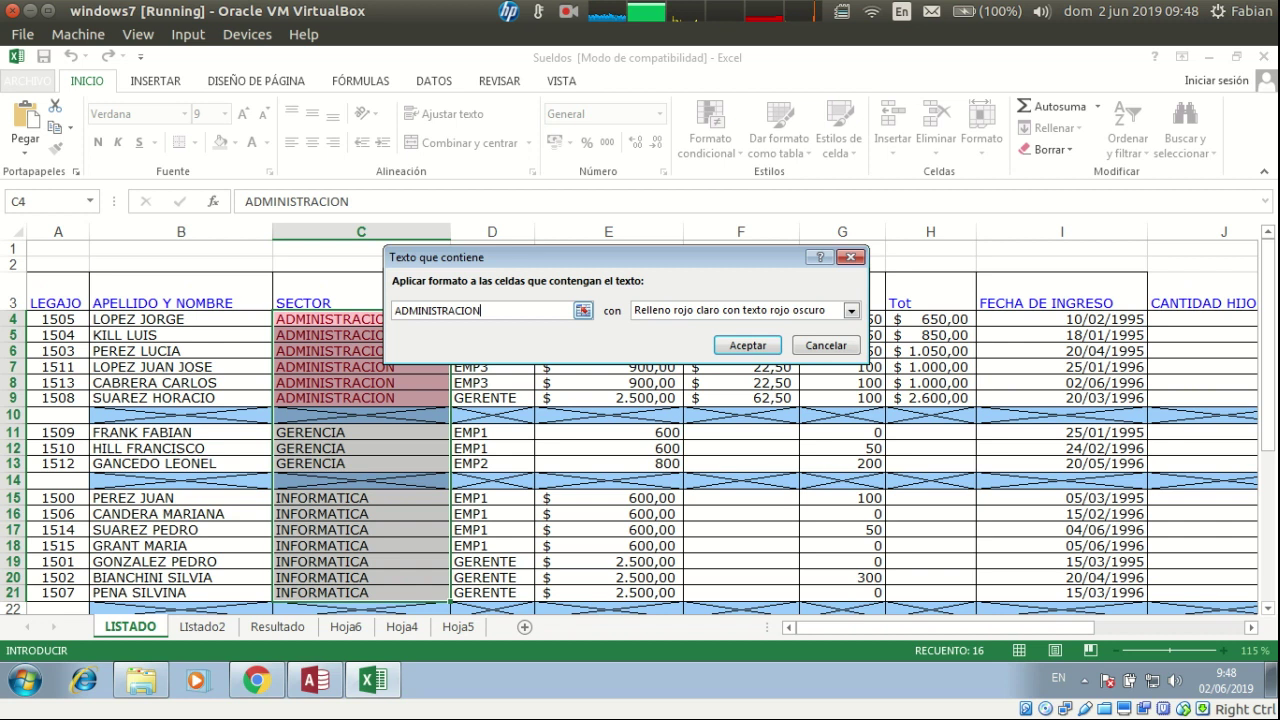
key("BackSpace")
key("BackSpace")
key("BackSpace")
key("BackSpace")
key("BackSpace")
key("BackSpace")
key("BackSpace")
key("BackSpace")
key("BackSpace")
key("BackSpace")
key("BackSpace")
key("BackSpace")
key("BackSpace")
key("BackSpace")
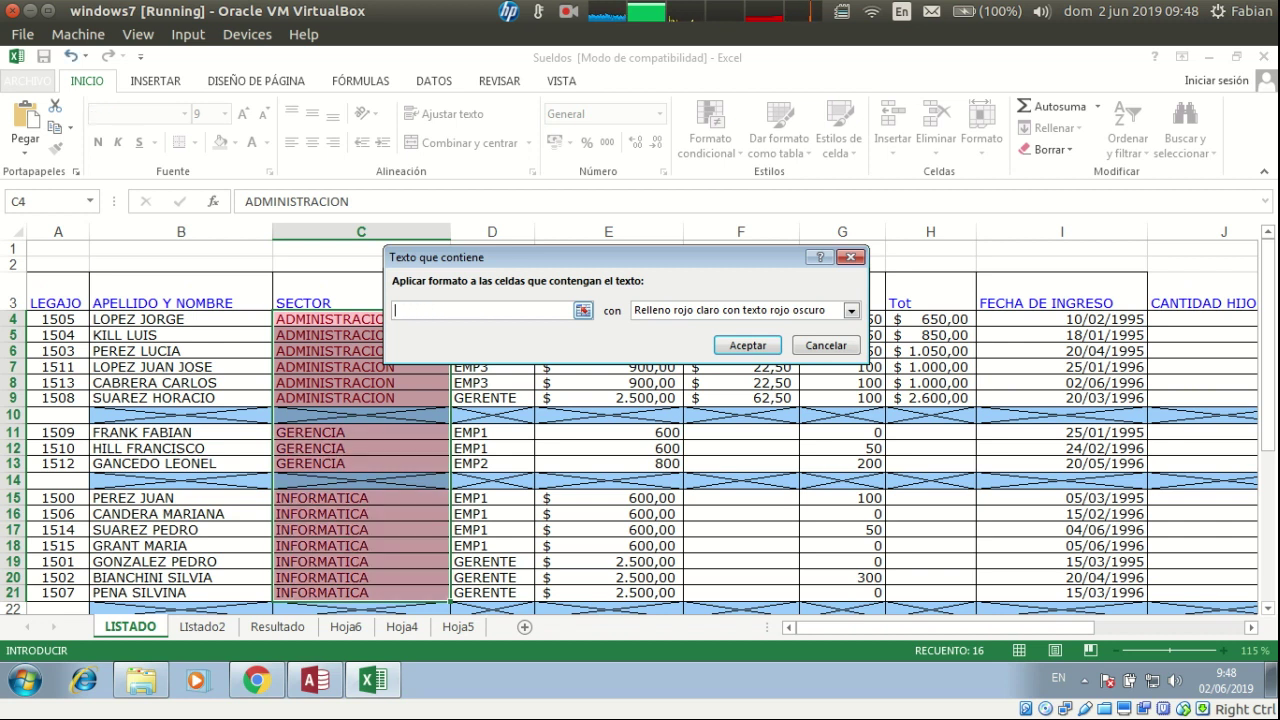
type("GERENCIA")
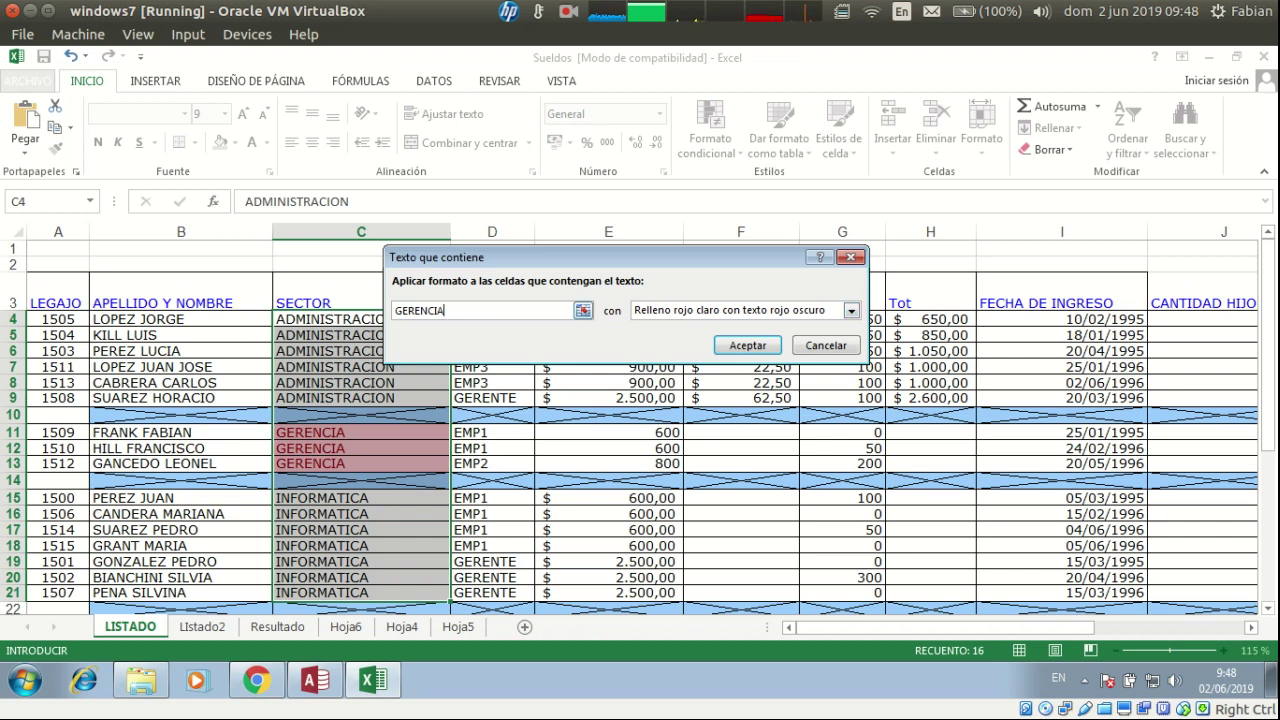
key("shift+Home")
Set the rule's format to Relleno rojo claro
left_click(851, 310)
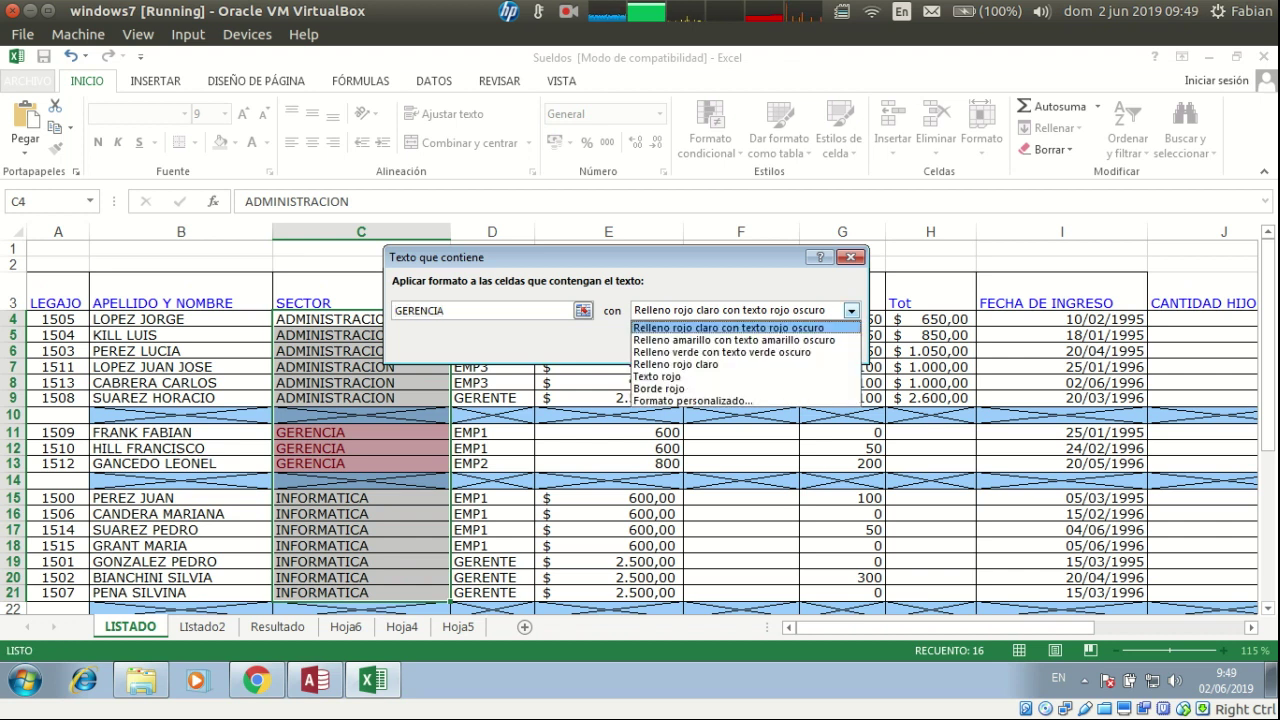
key("Down")
key("Down")
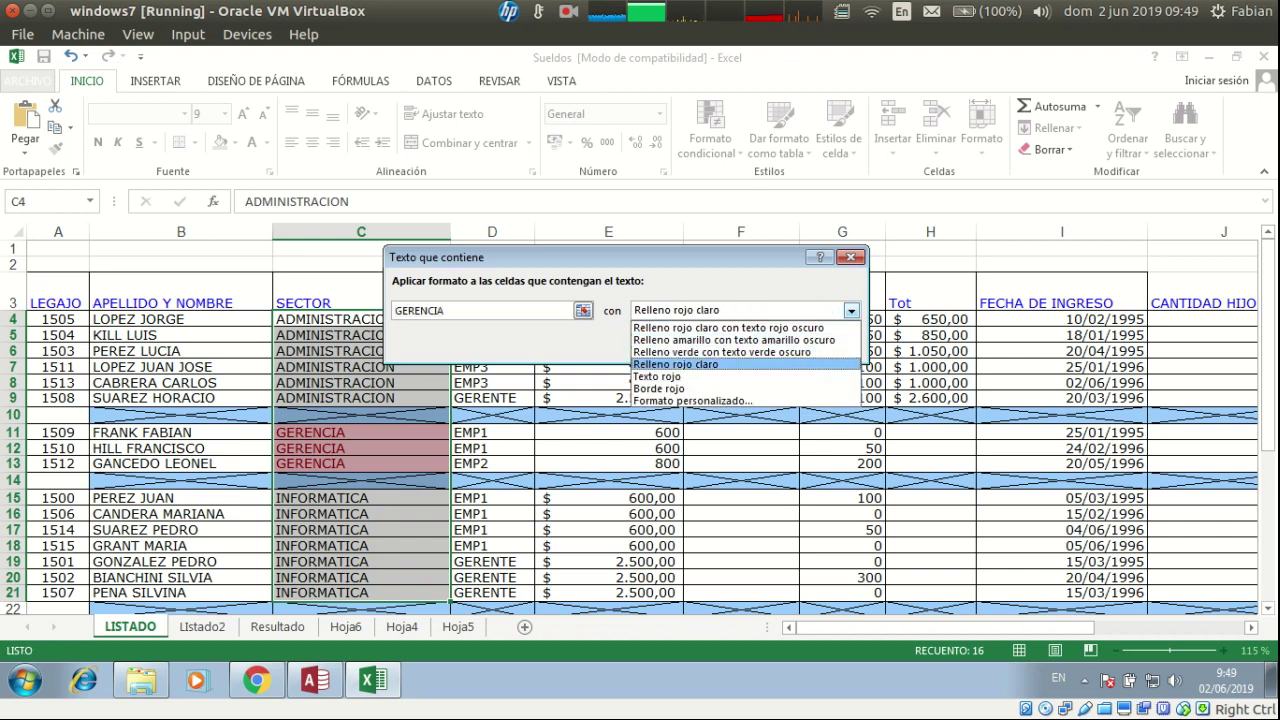
key("Return")
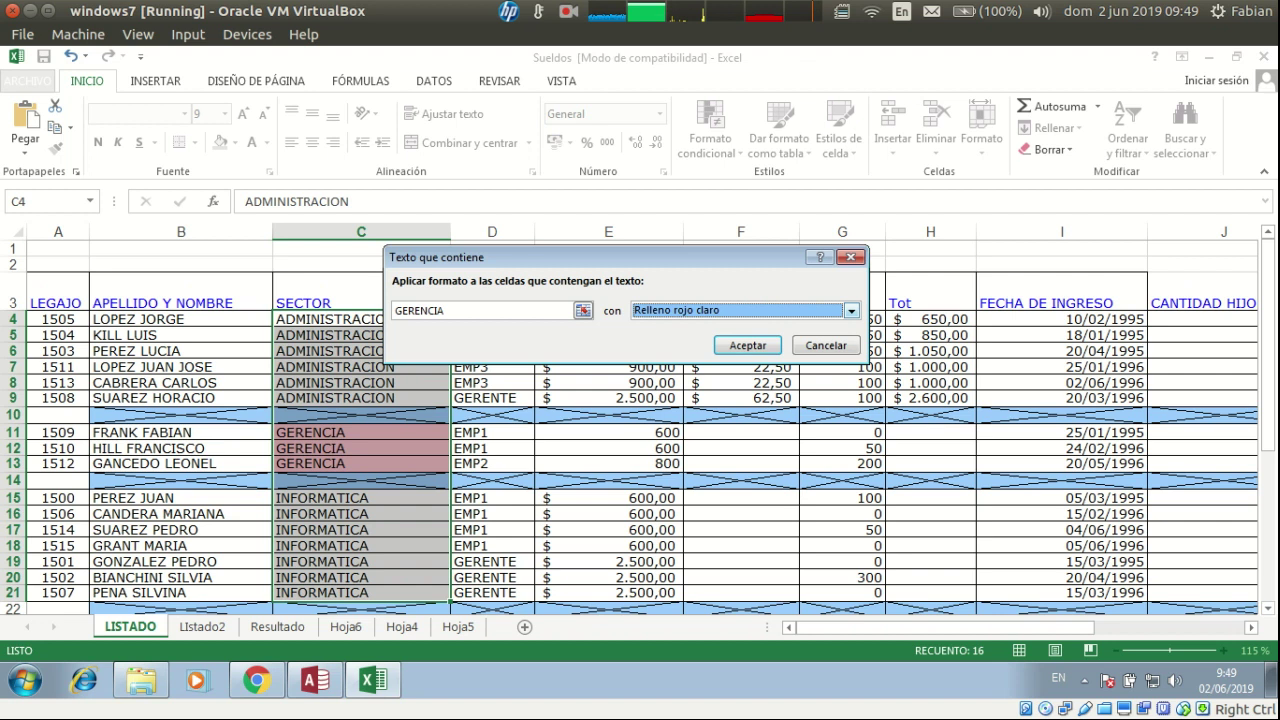
Look through the preset formats offered for the rule, up to Formato personalizado
left_click(851, 311)
key("Down")
key("Down")
key("Down")
key("Up")
key("Up")
key("Up")
key("Up")
key("Up")
key("Up")
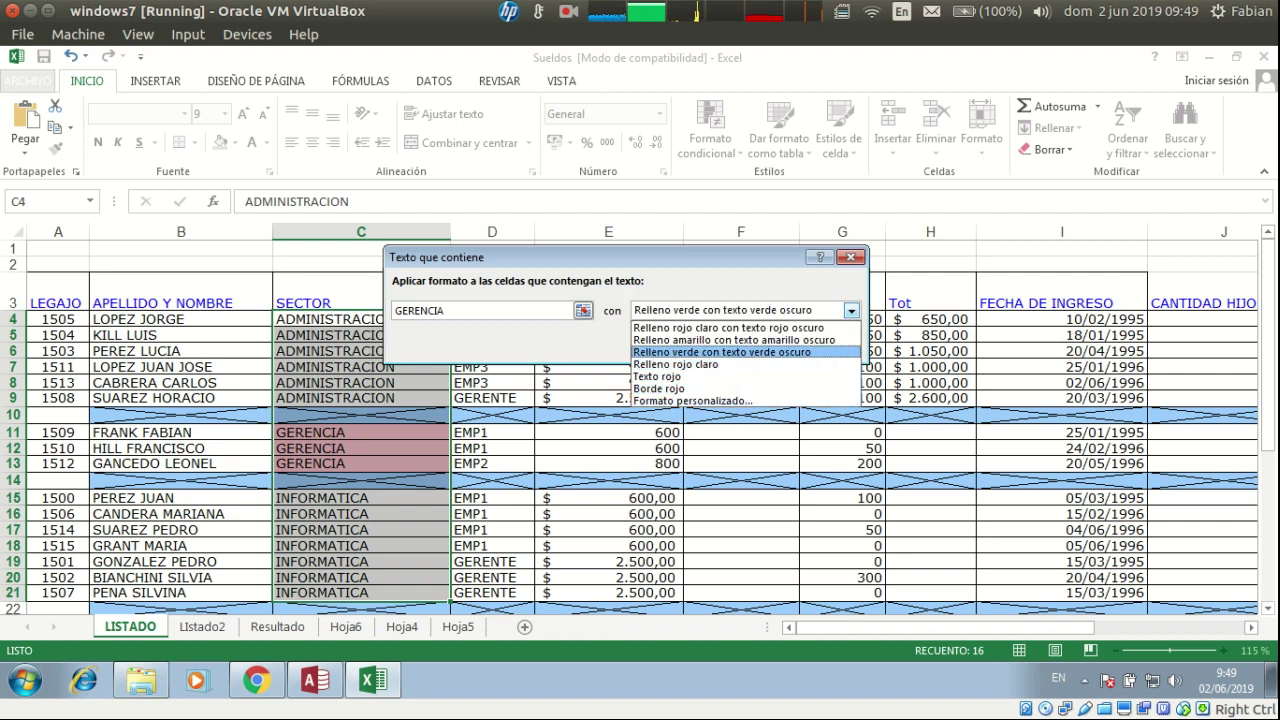
key("Down")
key("Down")
key("Up")
key("Up")
key("Down")
key("Down")
key("Down")
key("Down")
key("Down")
key("Down")
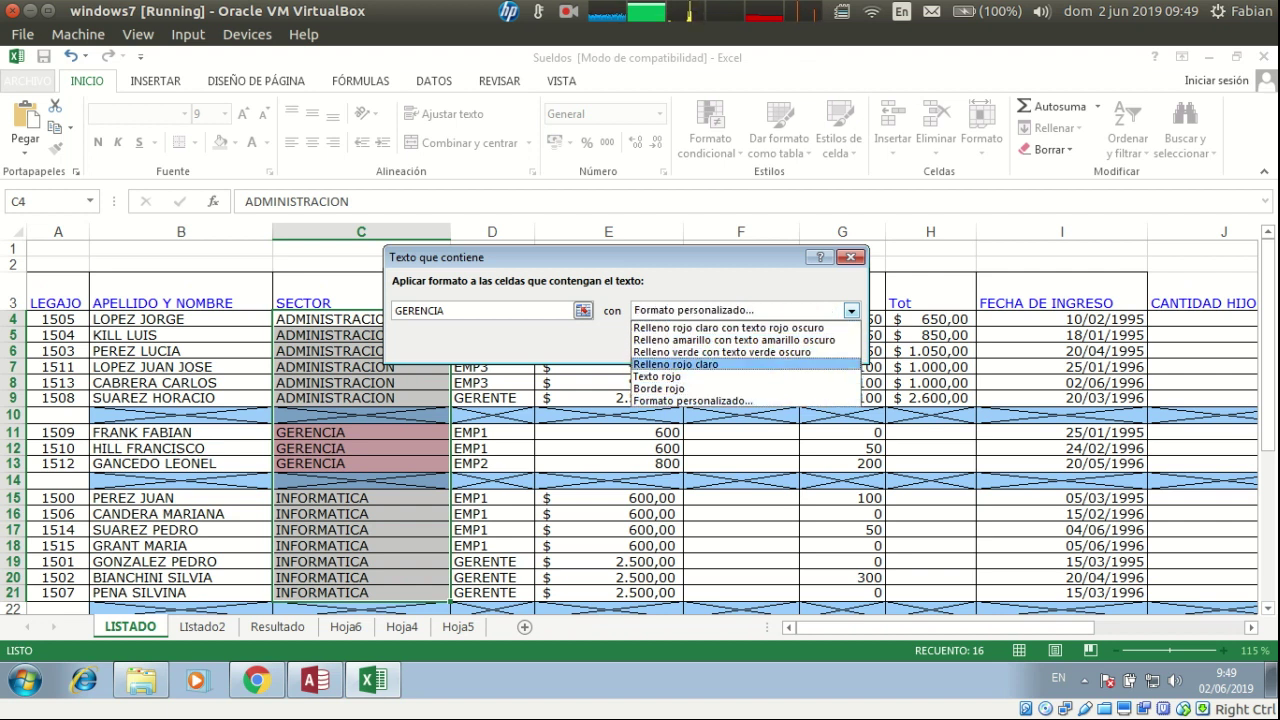
Look at the number and font options of the rule's custom format without applying any
left_click(693, 401)
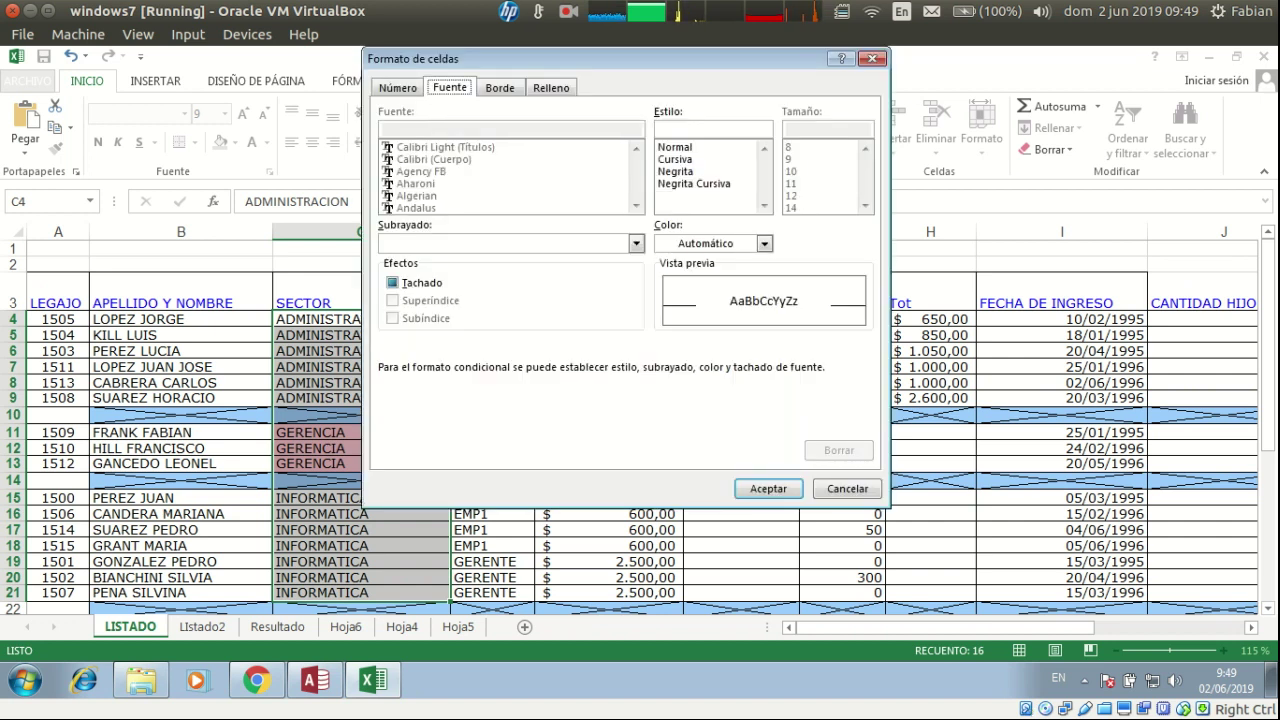
left_click(635, 243)
key("Escape")
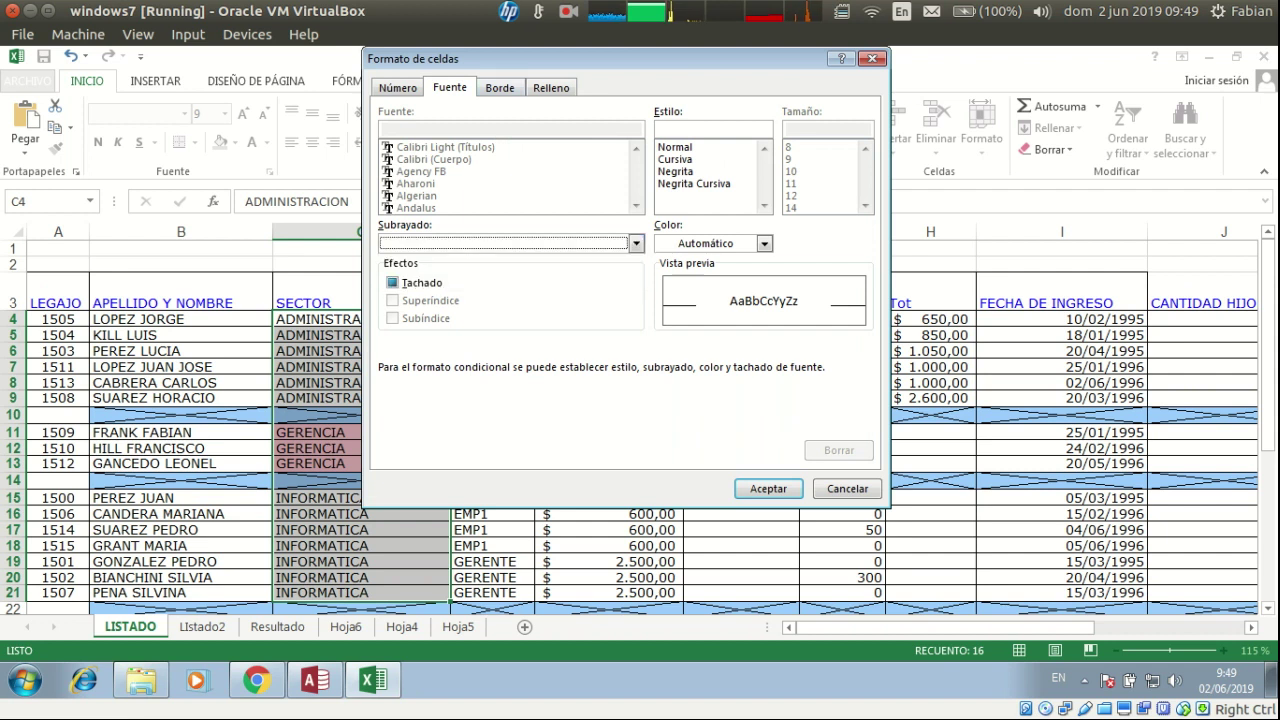
left_click(398, 88)
left_click(450, 88)
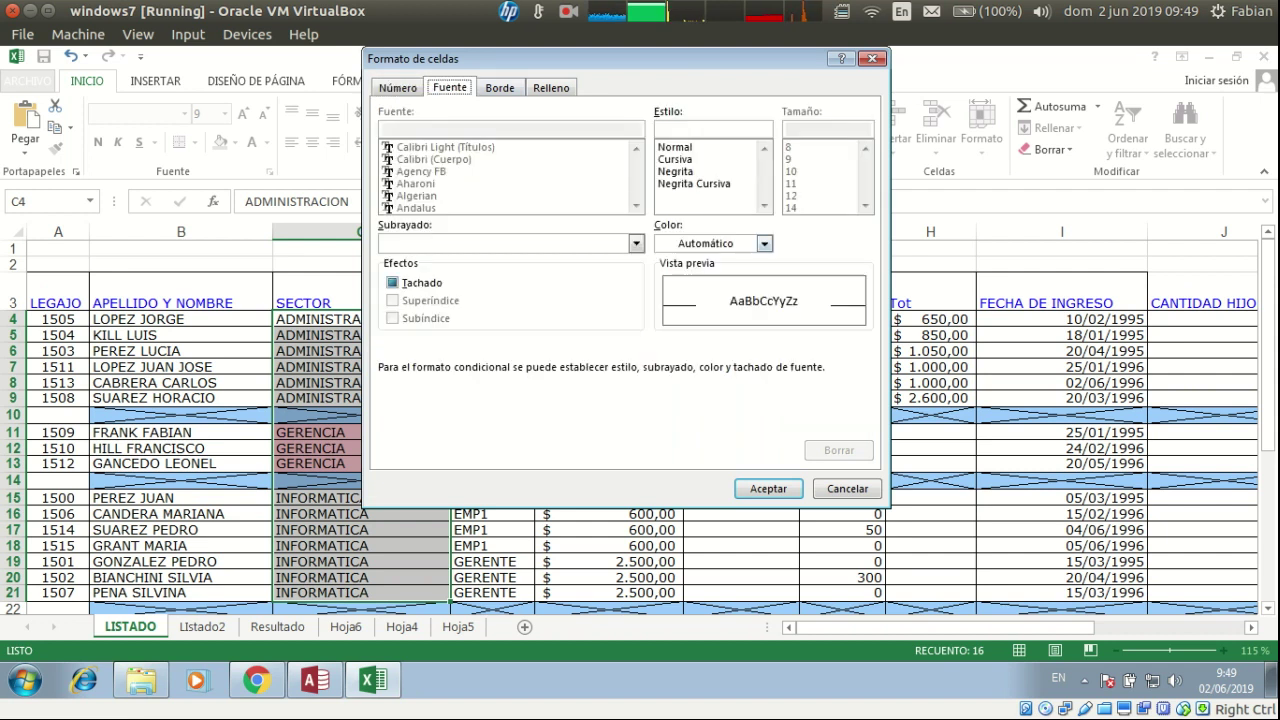
left_click(847, 488)
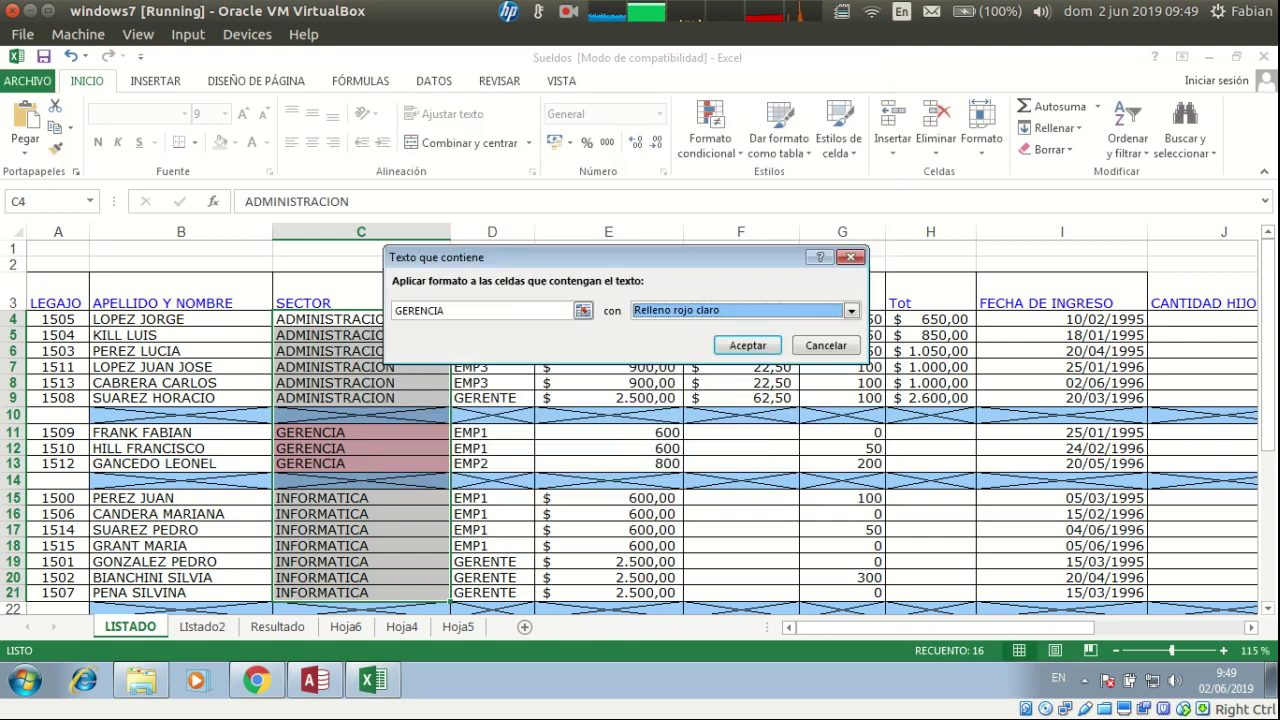
Apply the GERENCIA rule with the format Relleno verde con texto verde oscuro
left_click(851, 311)
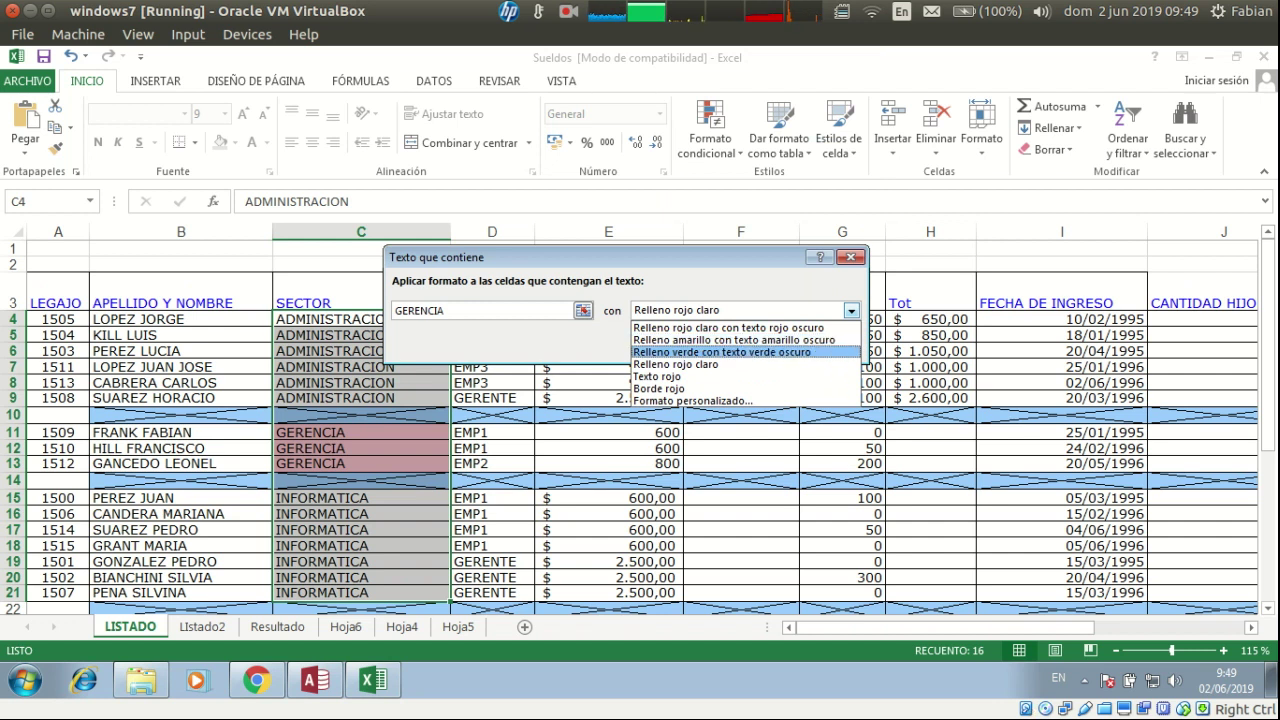
left_click(721, 352)
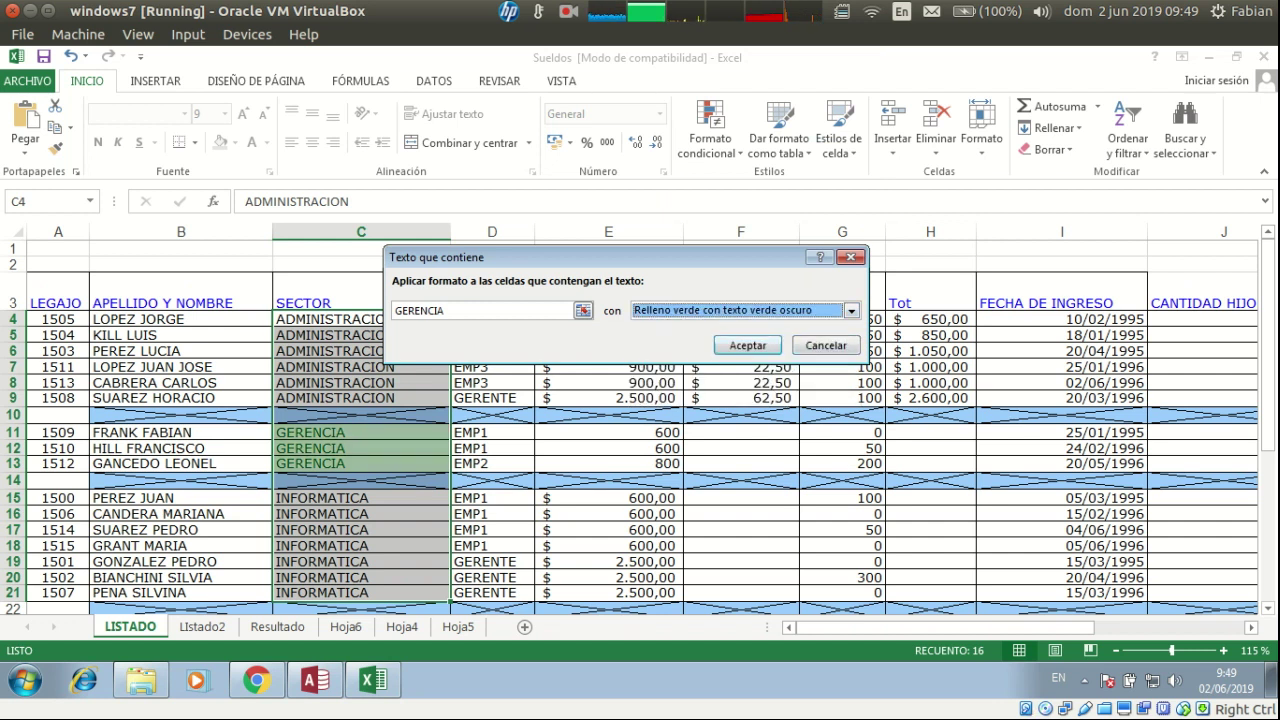
left_click(748, 346)
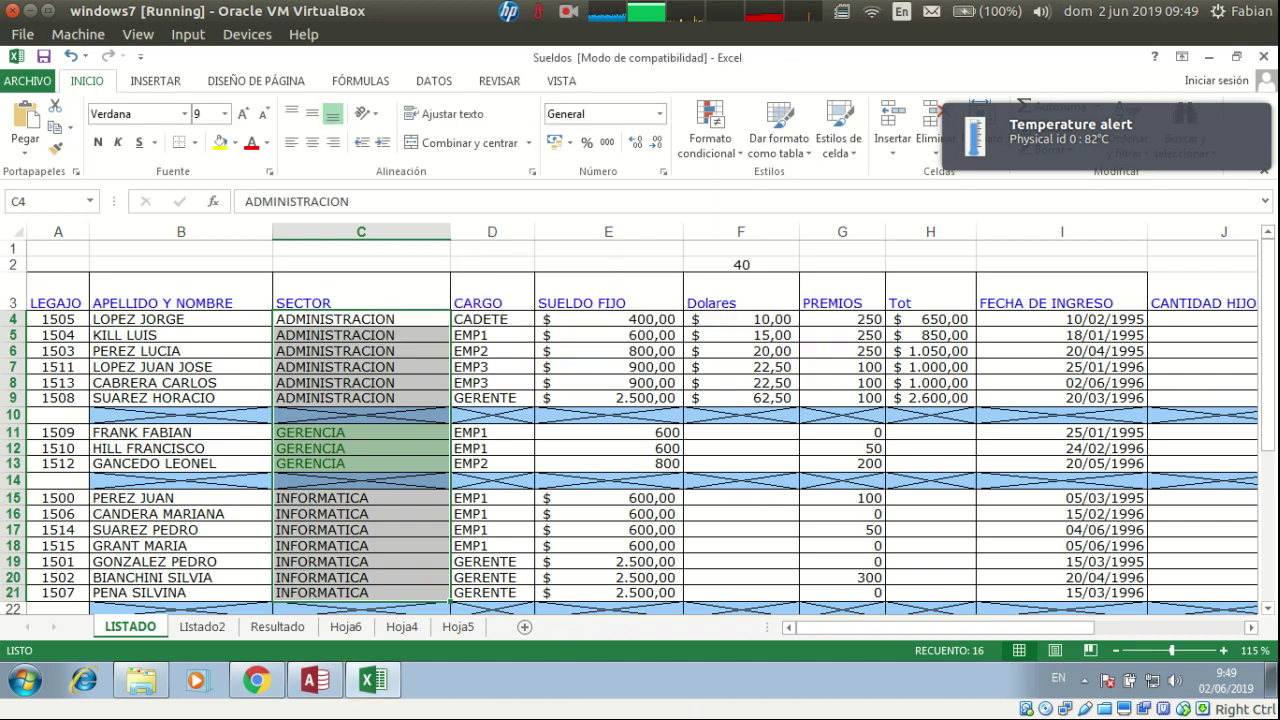
Examine the SECTOR column to check which cells the GERENCIA rule highlights
left_click(609, 383)
key("Down")
key("Down")
key("Down")
key("Down")
key("Left")
key("Left")
key("Left")
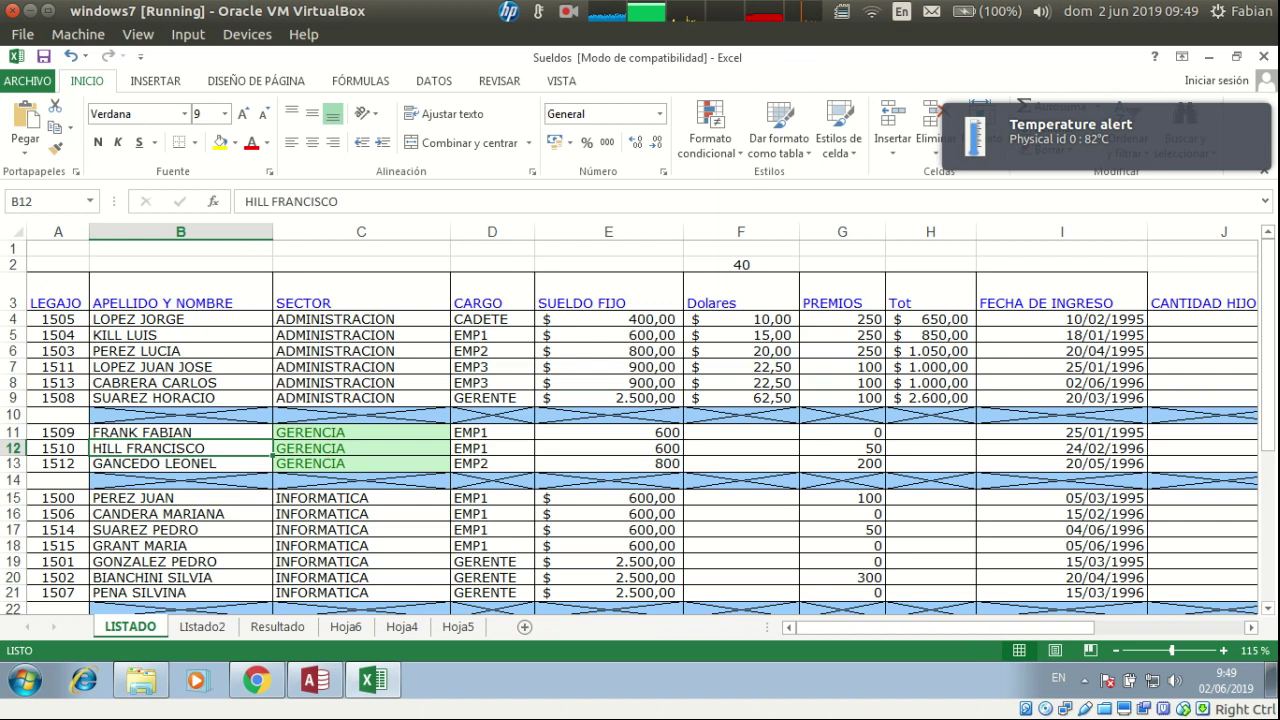
key("Right")
key("Up")
key("Up")
key("Up")
key("Up")
key("Down")
key("Down")
key("Down")
key("Down")
key("Down")
key("Down")
key("Down")
key("Down")
key("Down")
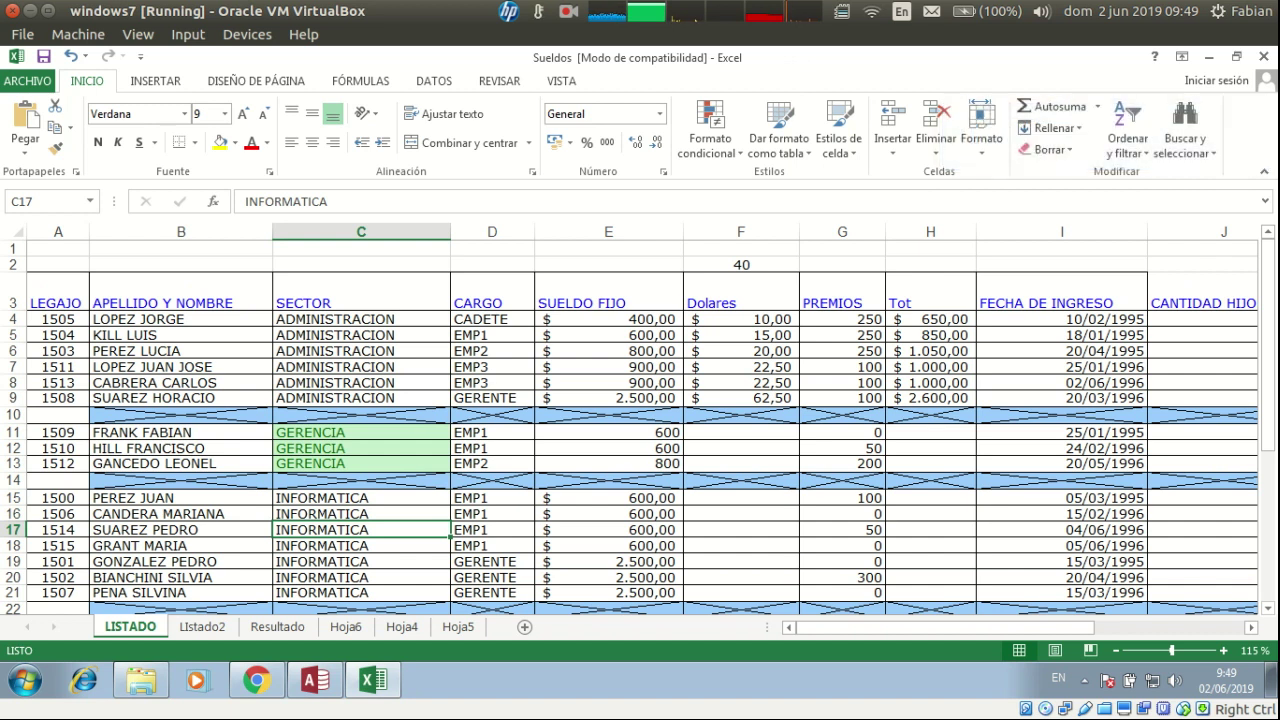
left_click(568, 11)
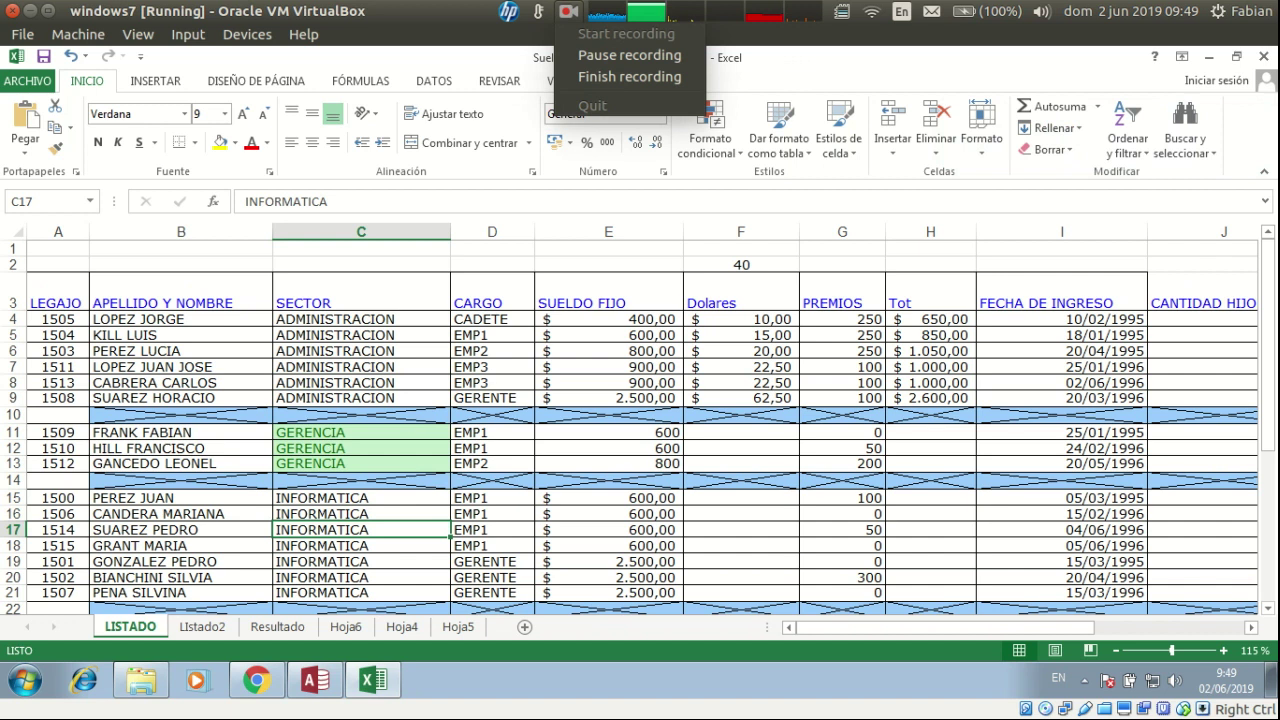
left_click(629, 55)
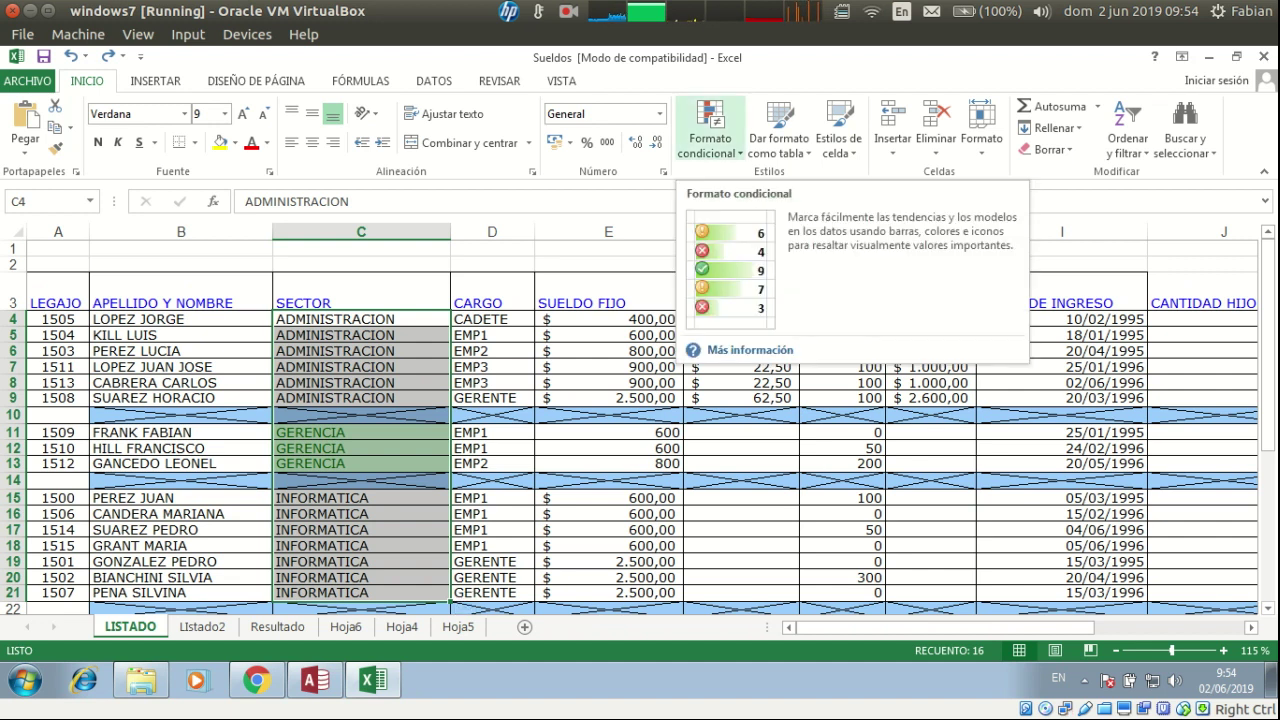
Clear the conditional formatting rules from the selected SECTOR cells C4:C21
left_click(709, 140)
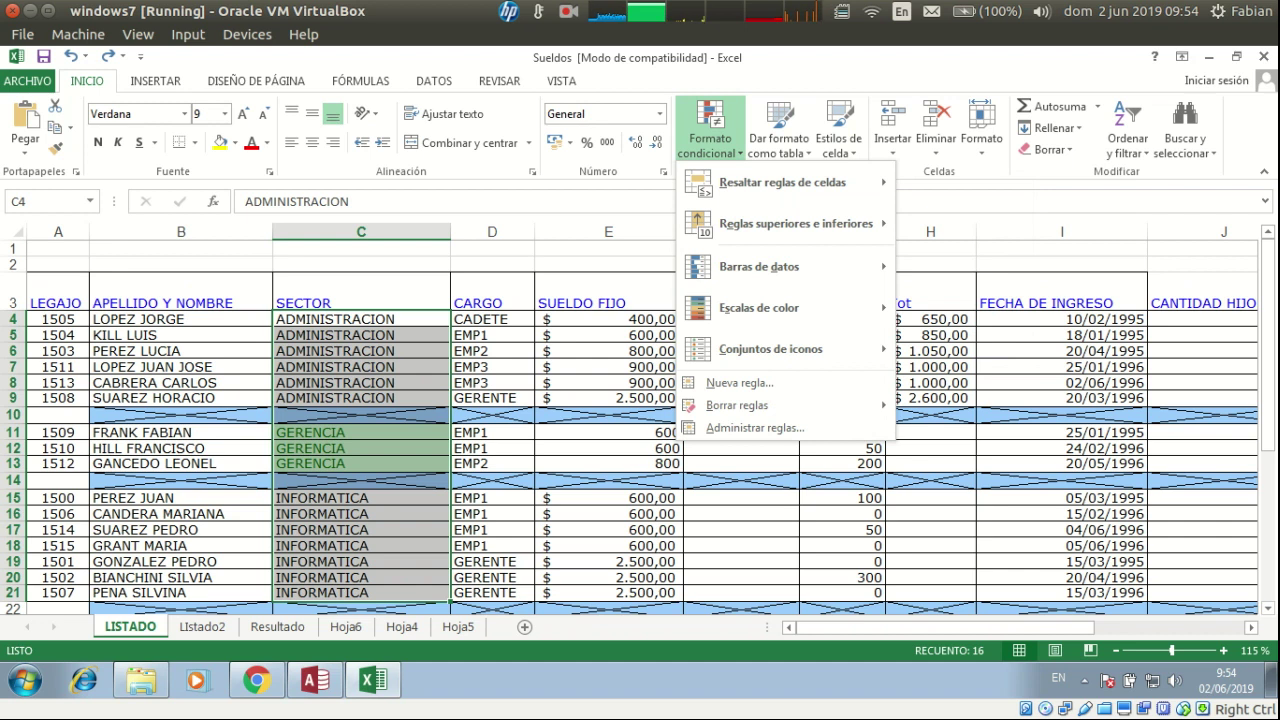
mouse_move(740, 405)
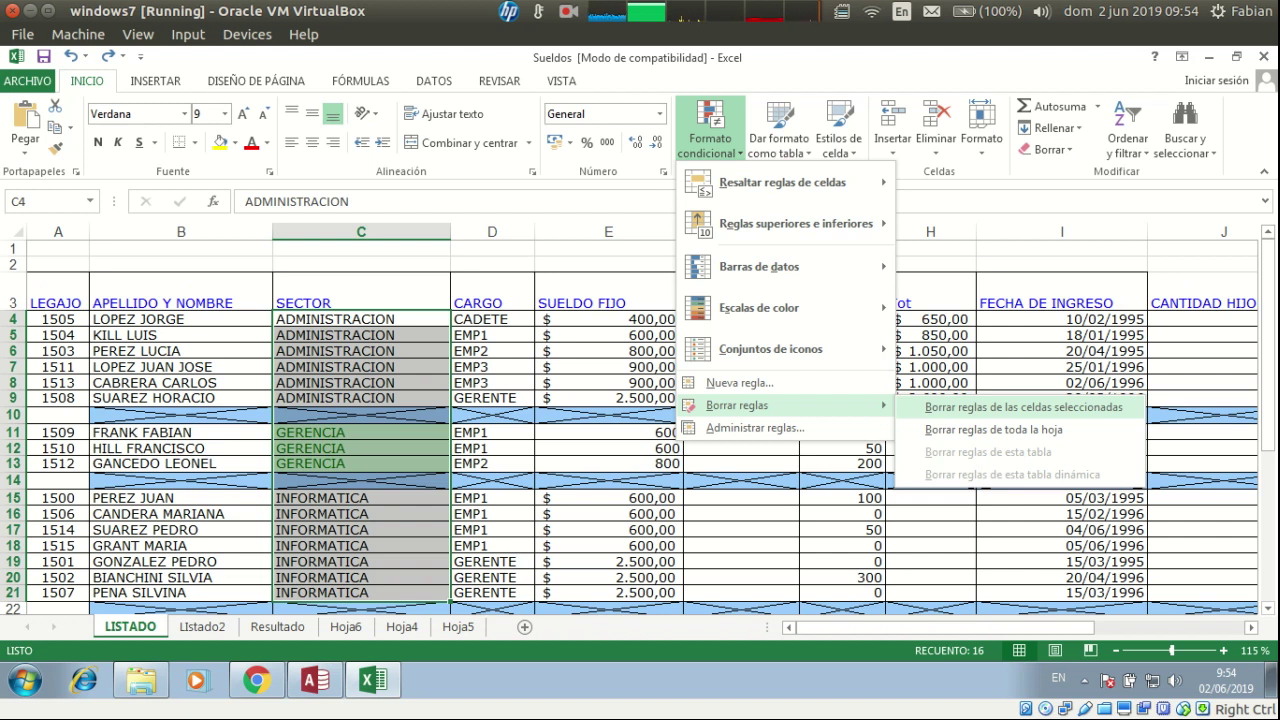
key("Down")
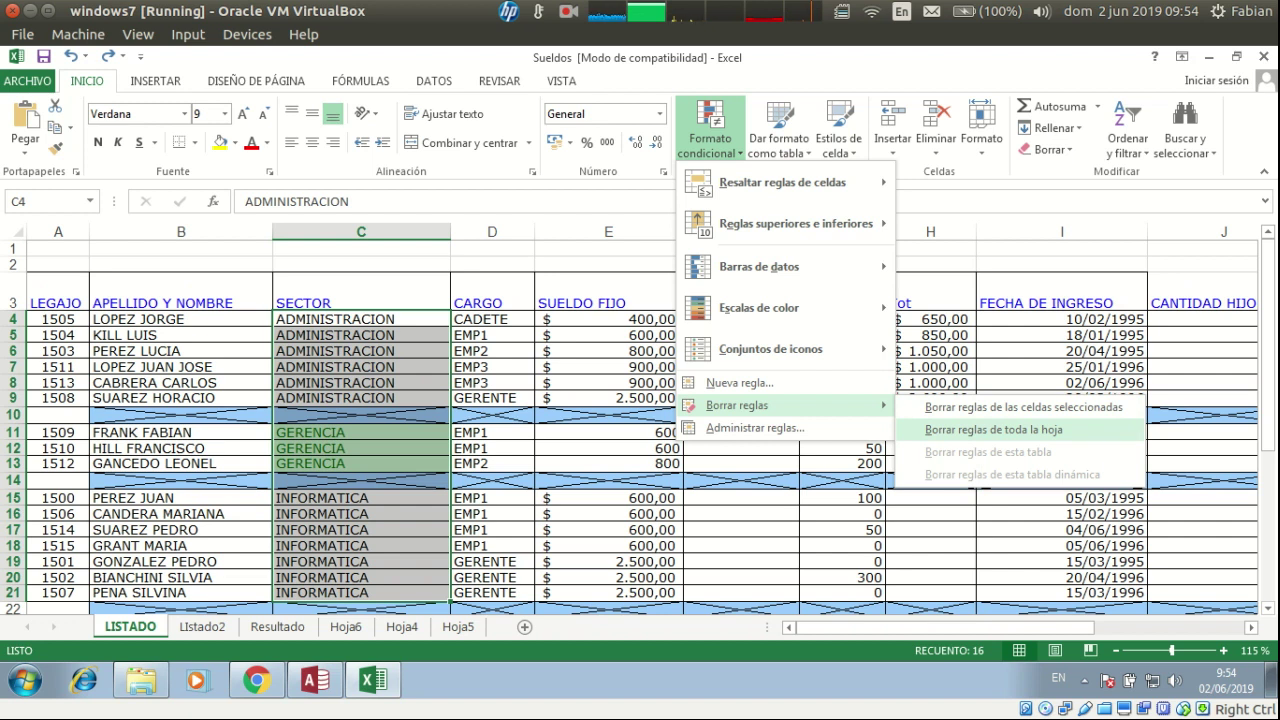
key("Up")
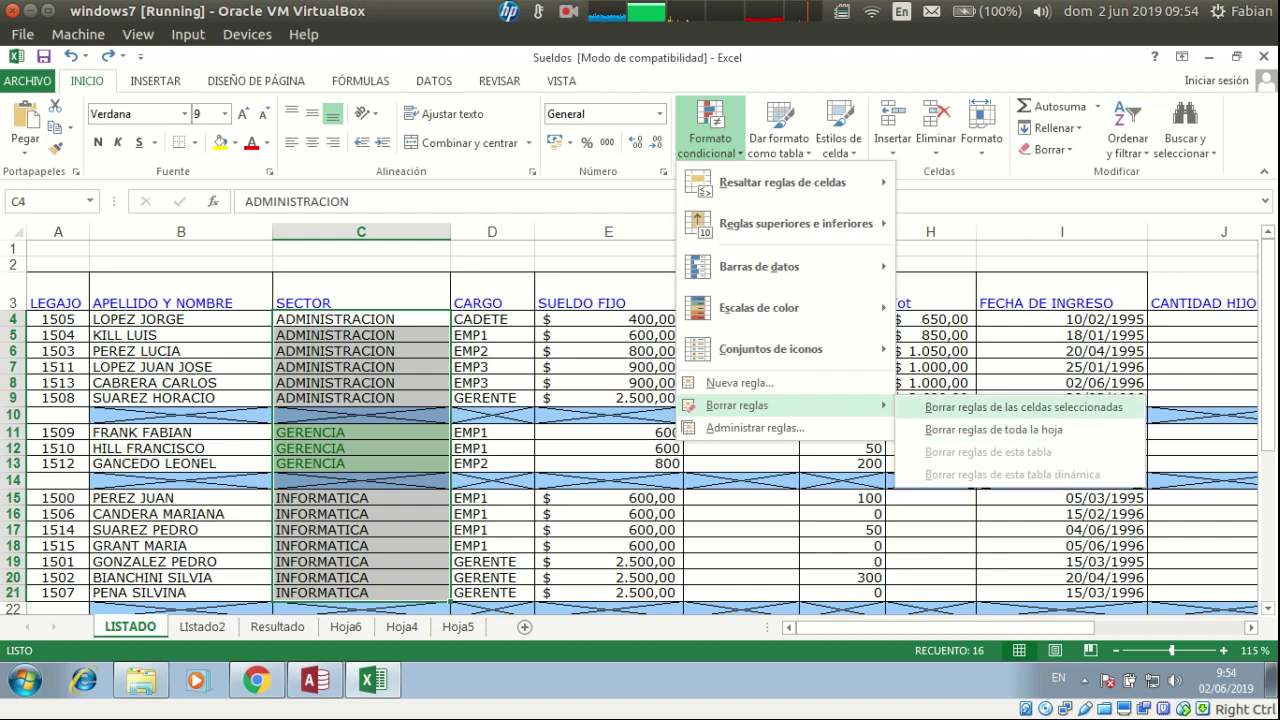
key("Return")
left_click(361, 367)
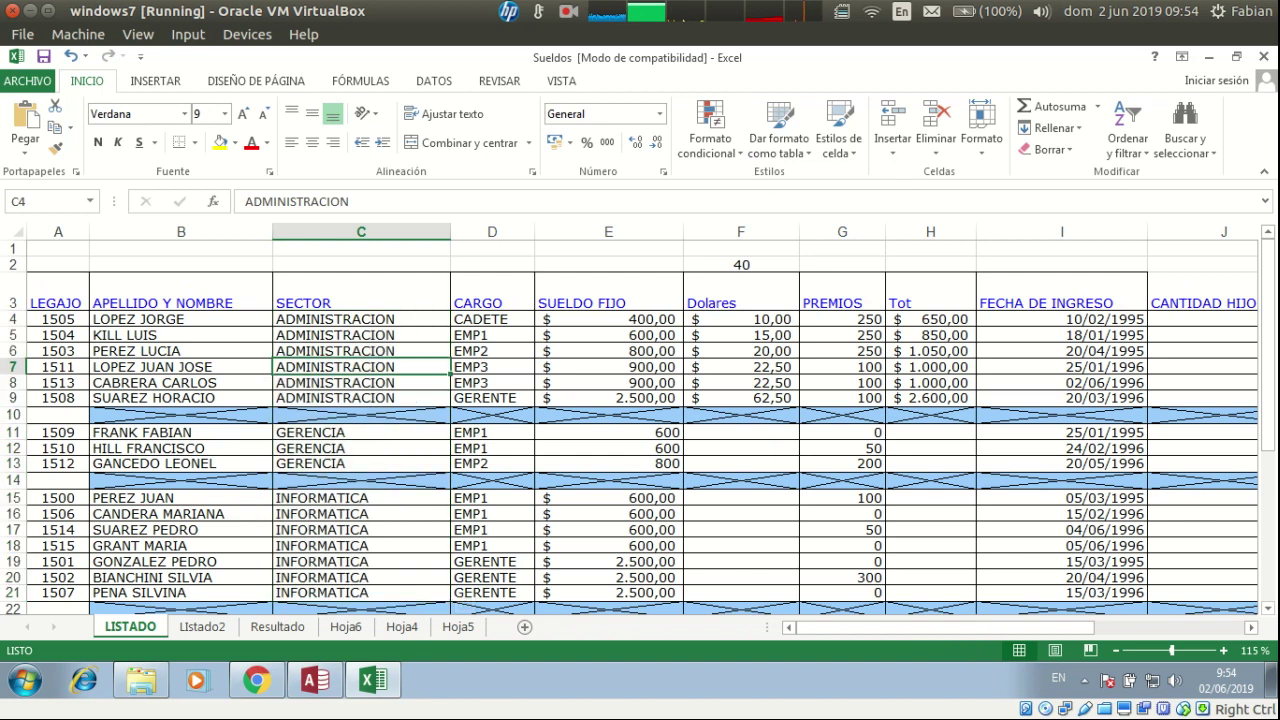
Select the SUELDO FIJO cells E4:E21 on the LISTADO sheet
scroll(361, 367, "down", 2)
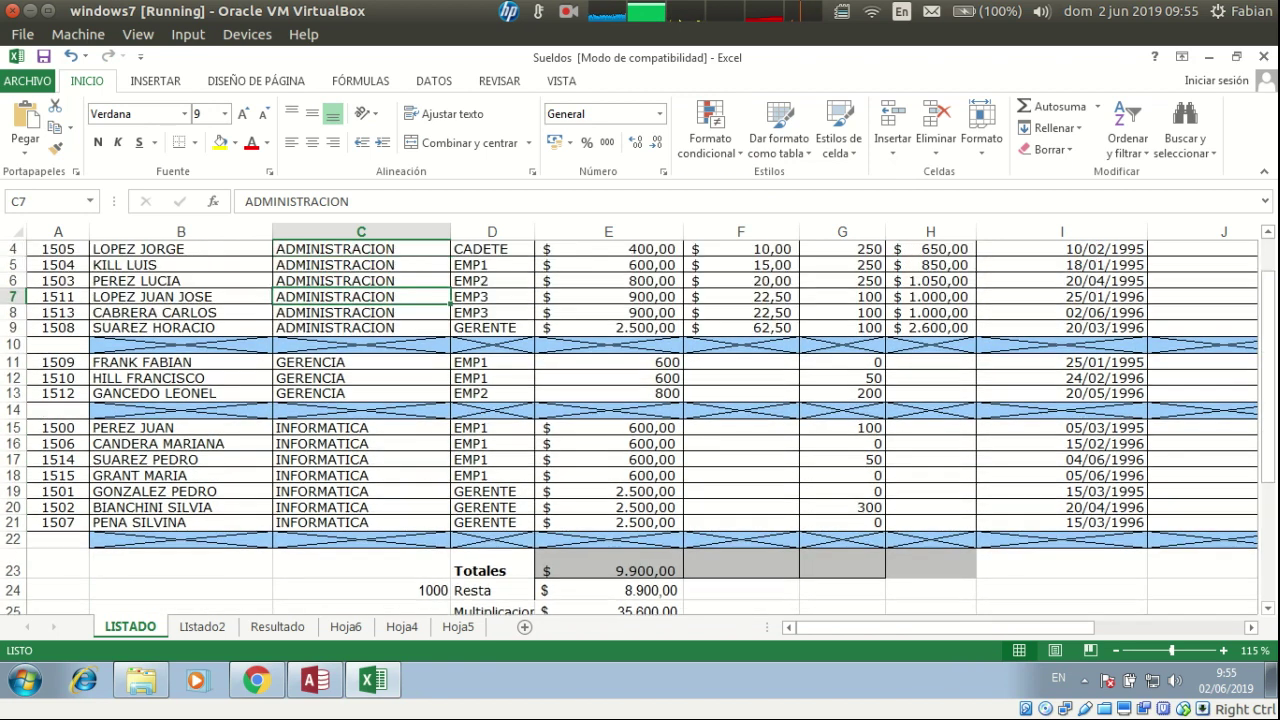
scroll(640, 420, "up", 2)
left_click(361, 398)
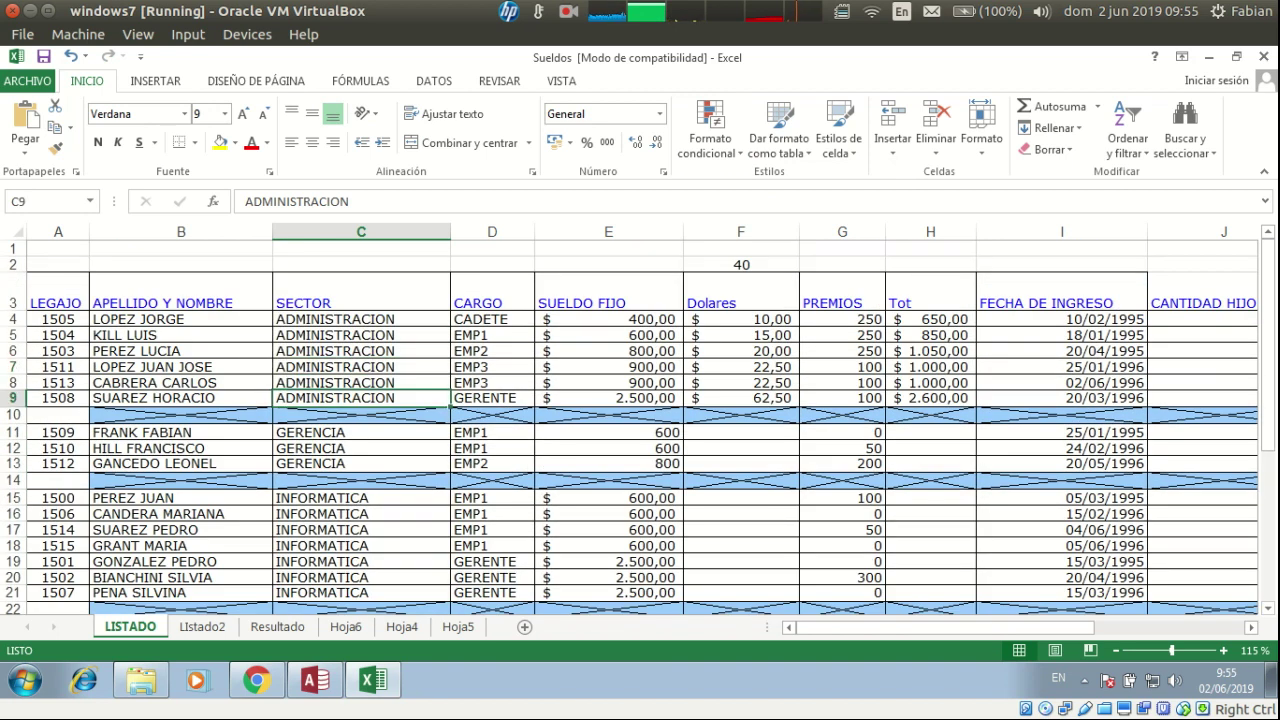
key("Right")
key("Right")
key("Up")
key("Up")
key("Up")
key("Up")
key("Up")
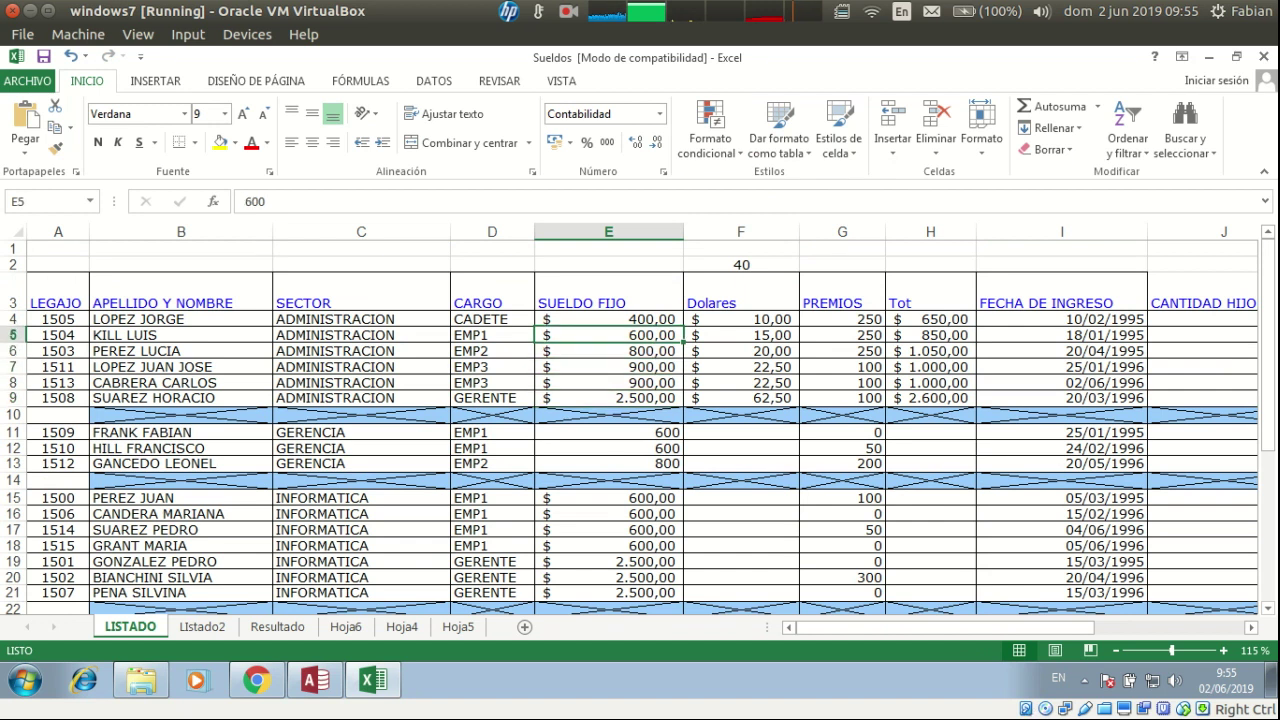
key("shift+Down")
key("shift+Down")
key("shift+Down")
key("shift+Down")
key("shift+Down")
key("shift+Down")
key("shift+Down")
key("shift+Down")
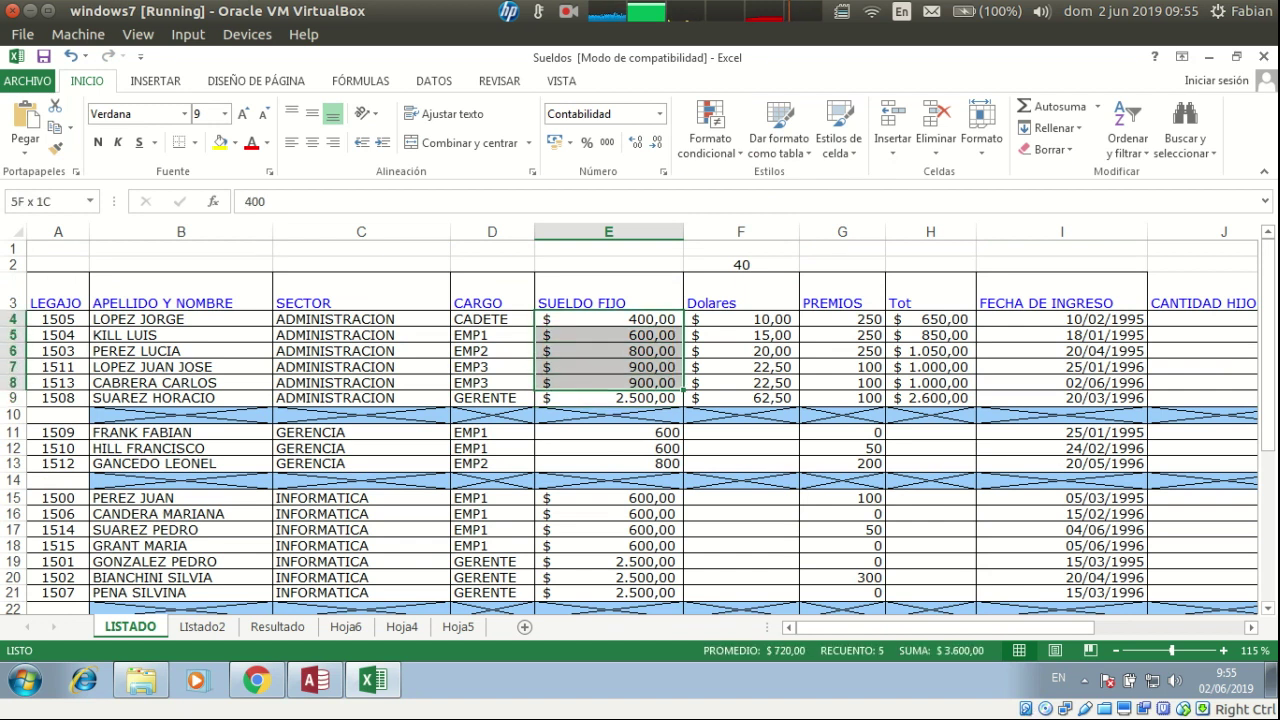
key("shift+Down")
key("shift+Down")
key("shift+Down")
key("shift+Down")
key("shift+Down")
key("shift+Down")
key("shift+Down")
key("shift+Down")
key("shift+Down")
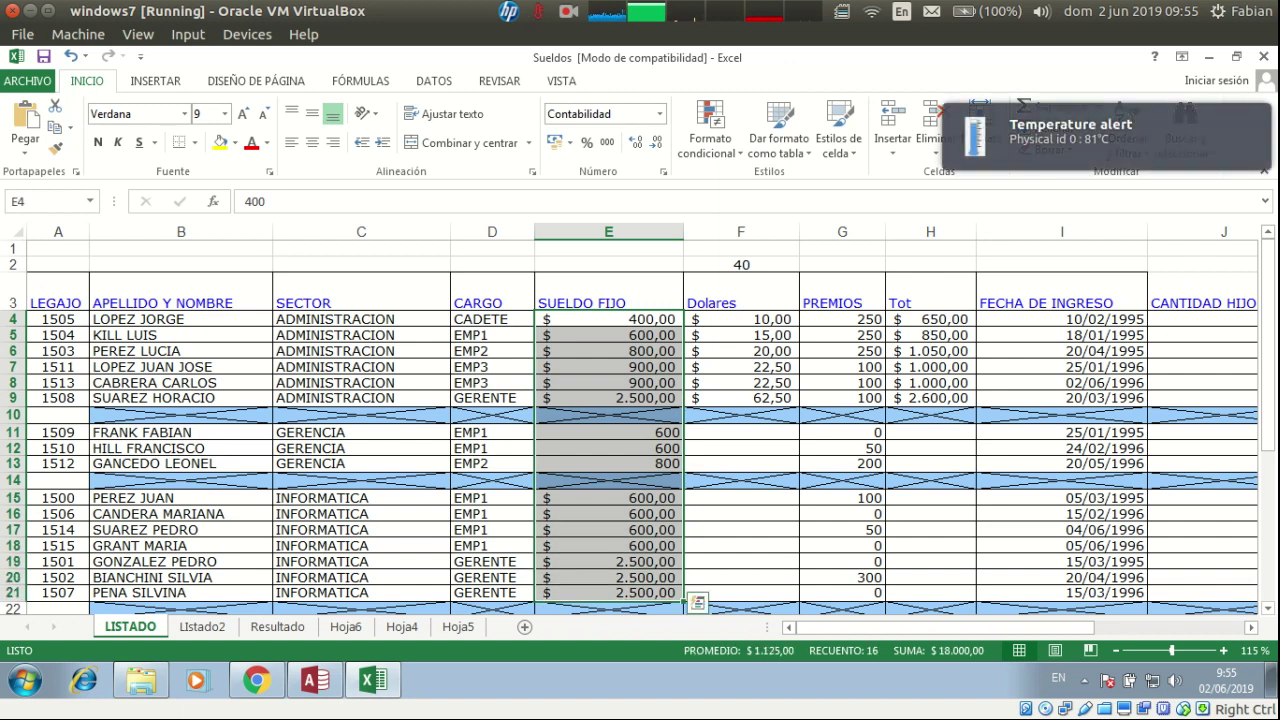
Start a greater-than highlight rule for the selected SUELDO FIJO cells with a threshold of 1000
left_click(710, 125)
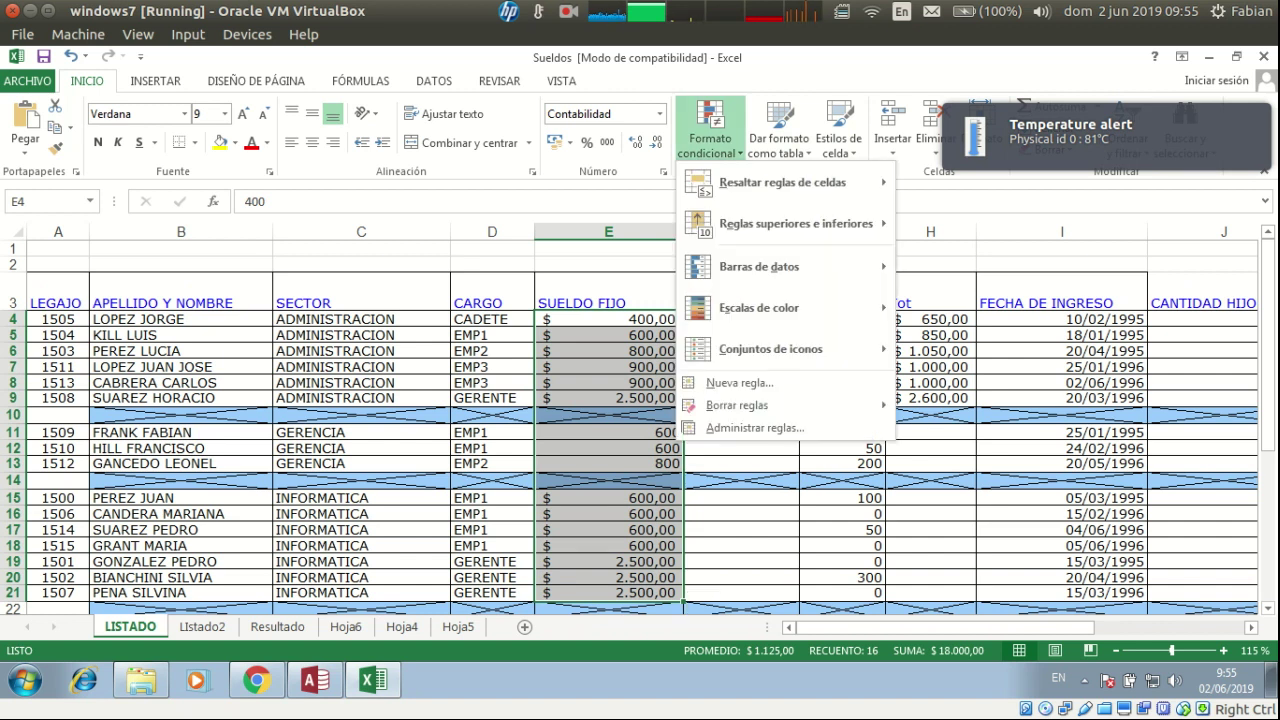
mouse_move(780, 182)
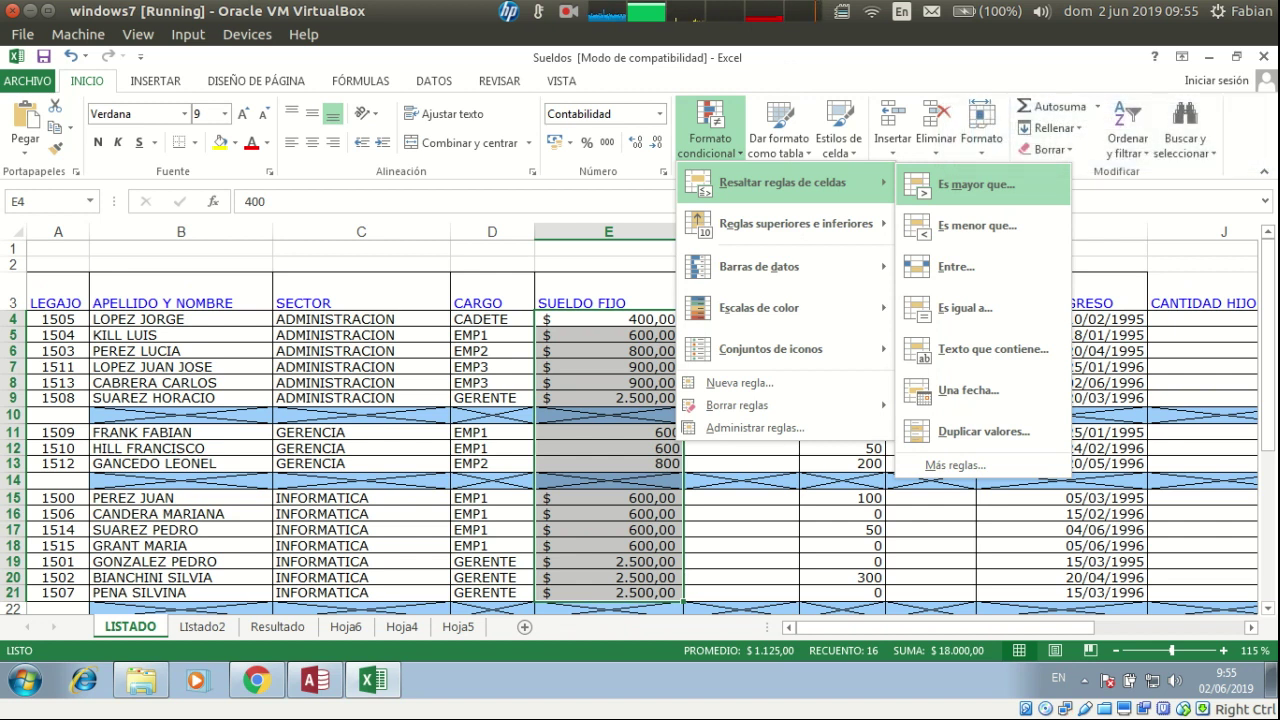
left_click(976, 185)
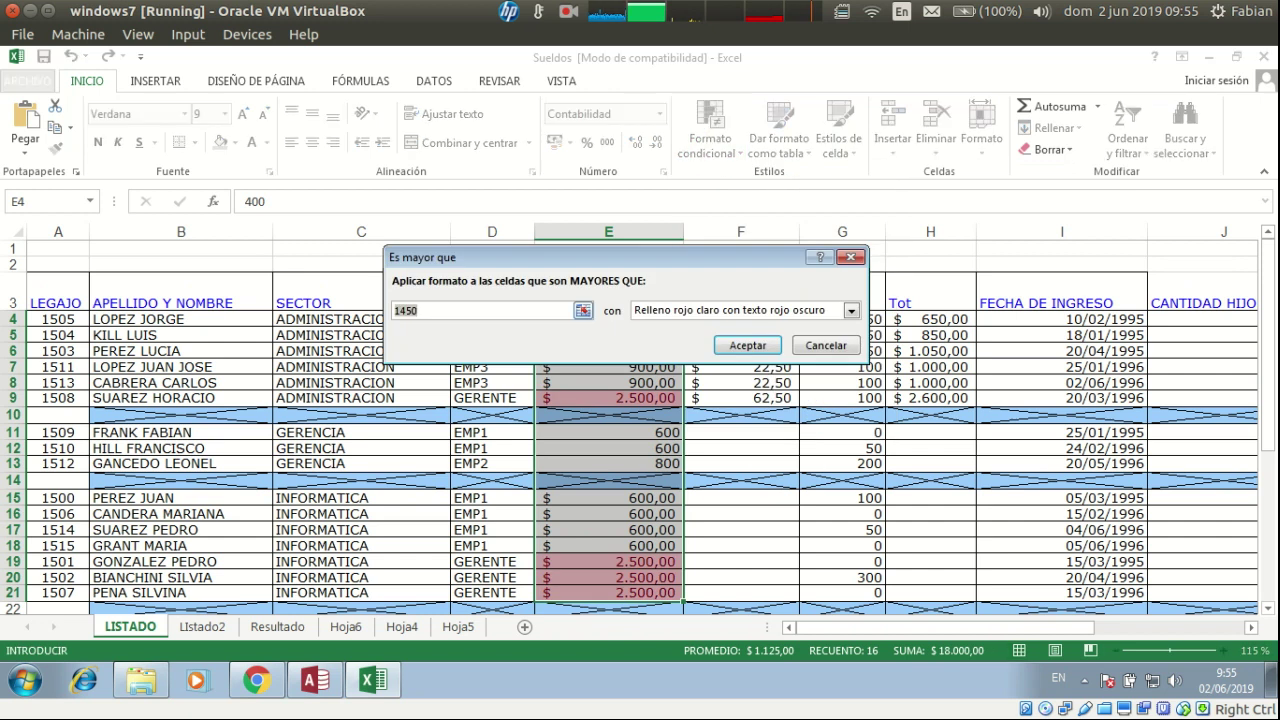
key("End")
key("BackSpace")
key("BackSpace")
key("BackSpace")
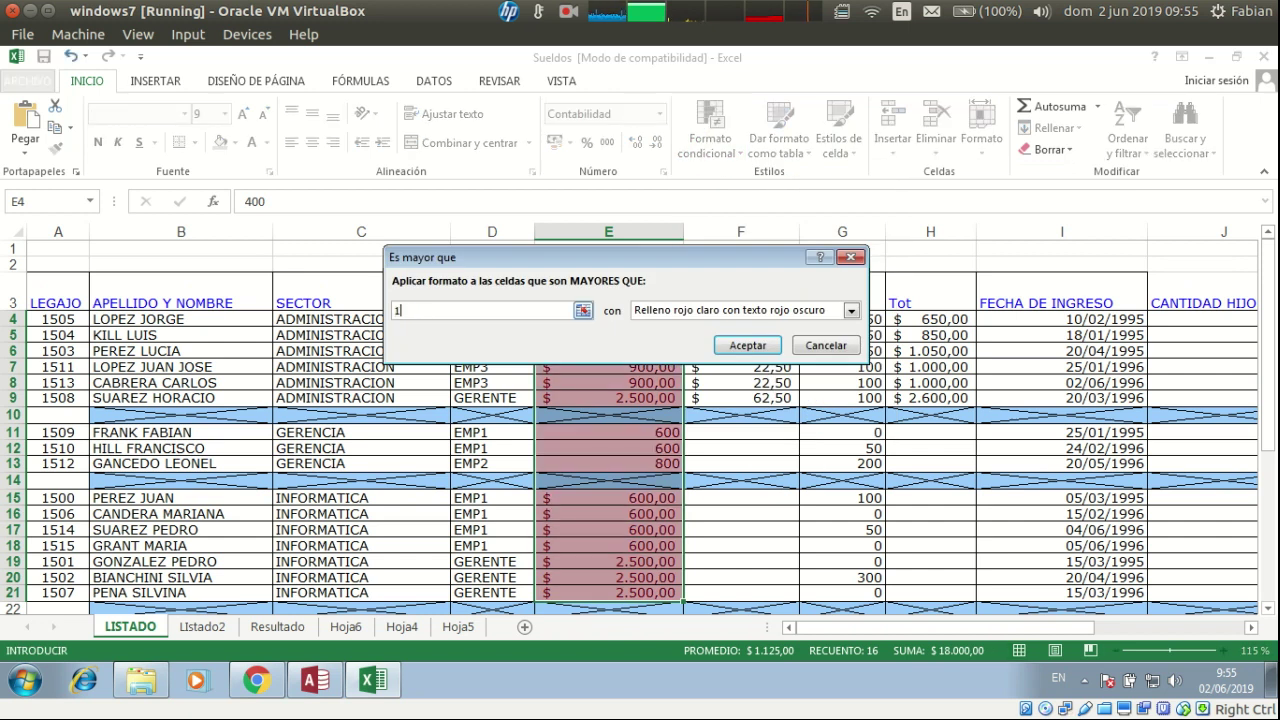
type("000")
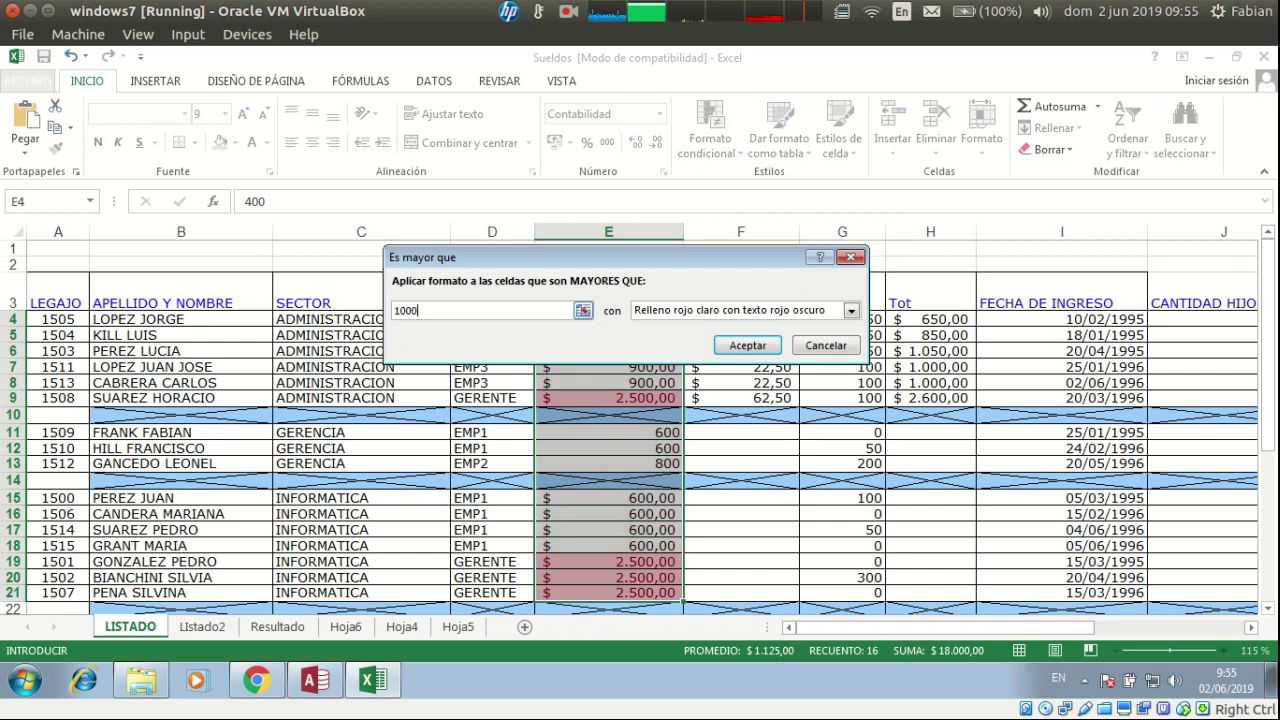
Apply the greater-than rule with the format Relleno verde con texto verde oscuro and check the SUELDO FIJO column
left_click(851, 311)
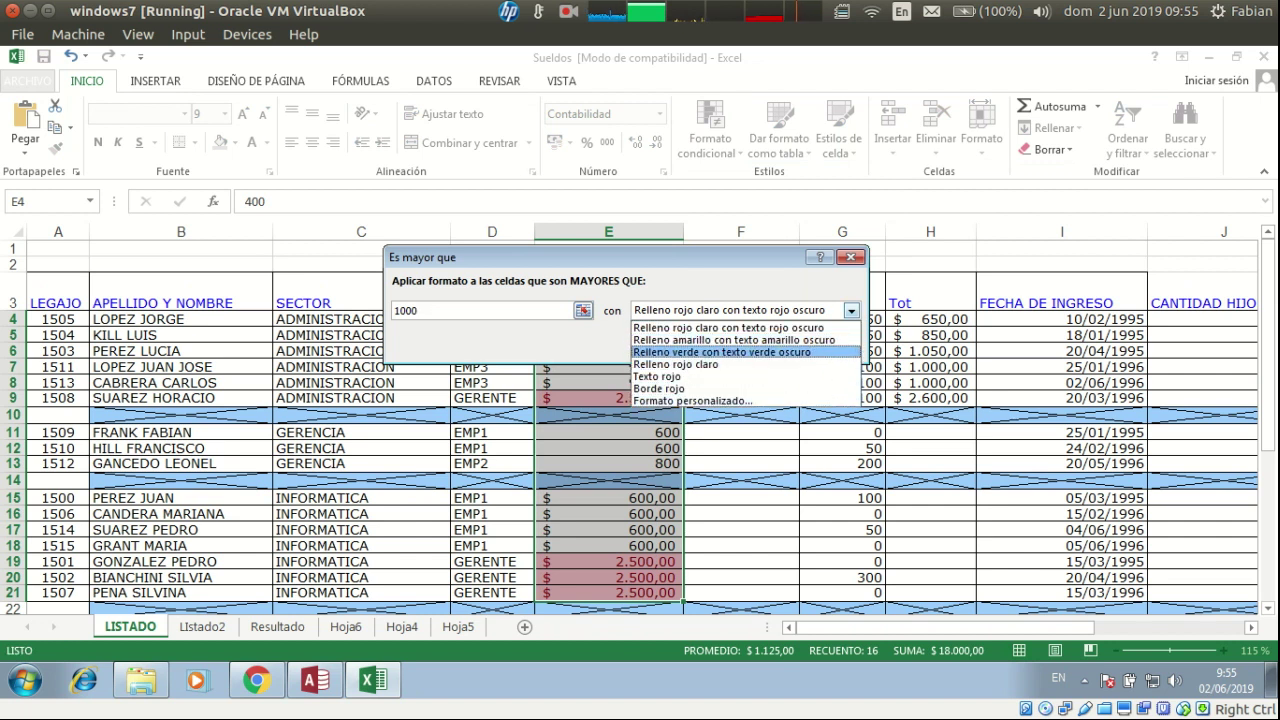
left_click(722, 352)
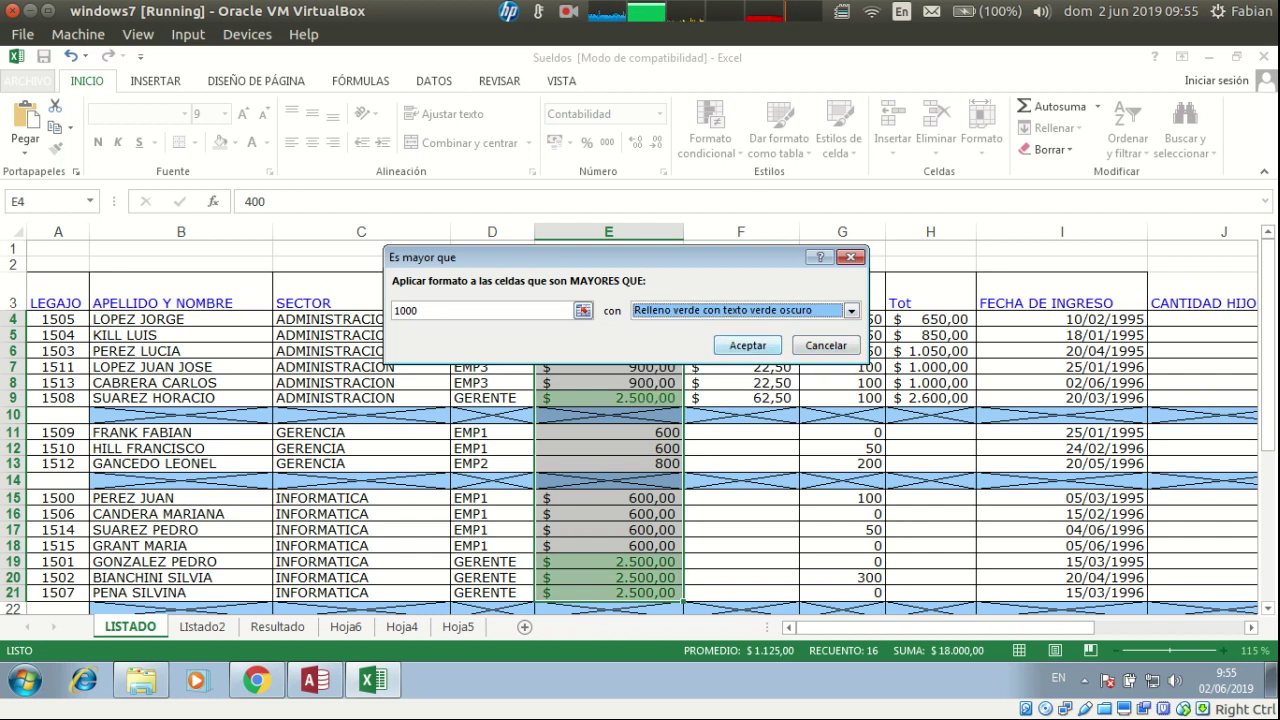
left_click(748, 345)
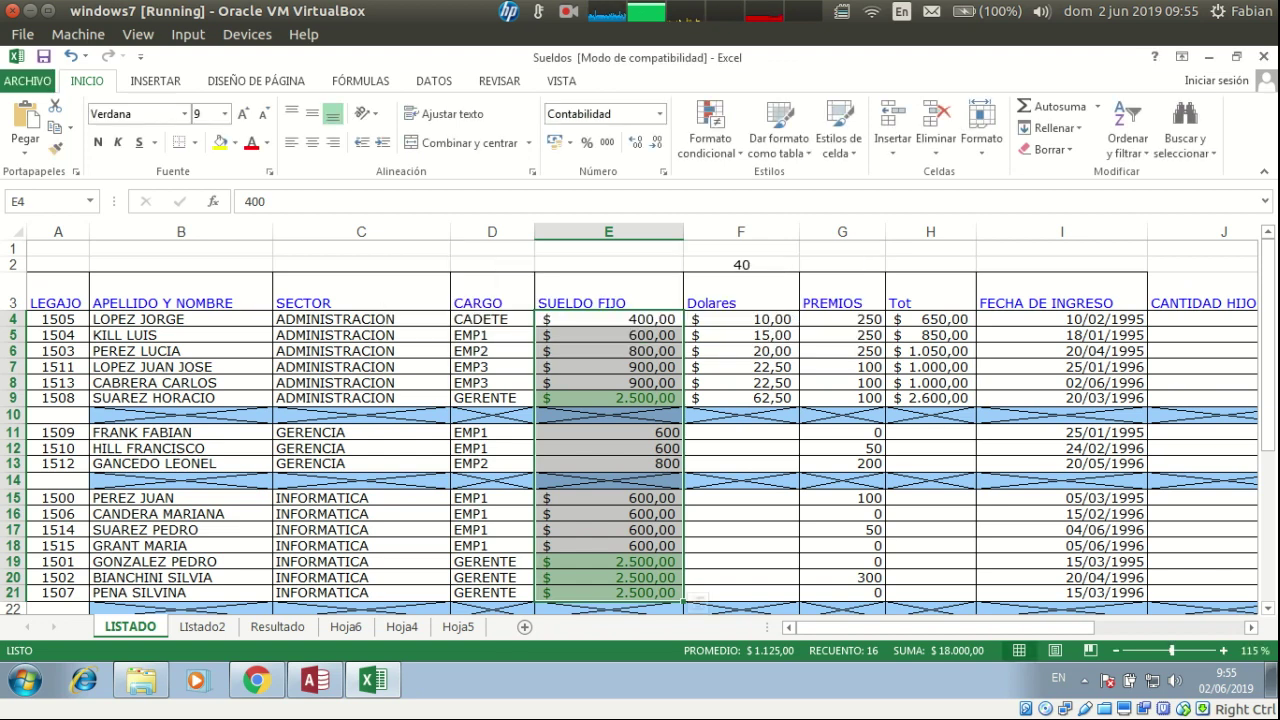
left_click(741, 448)
scroll(640, 428, "down", 4)
scroll(640, 428, "up", 4)
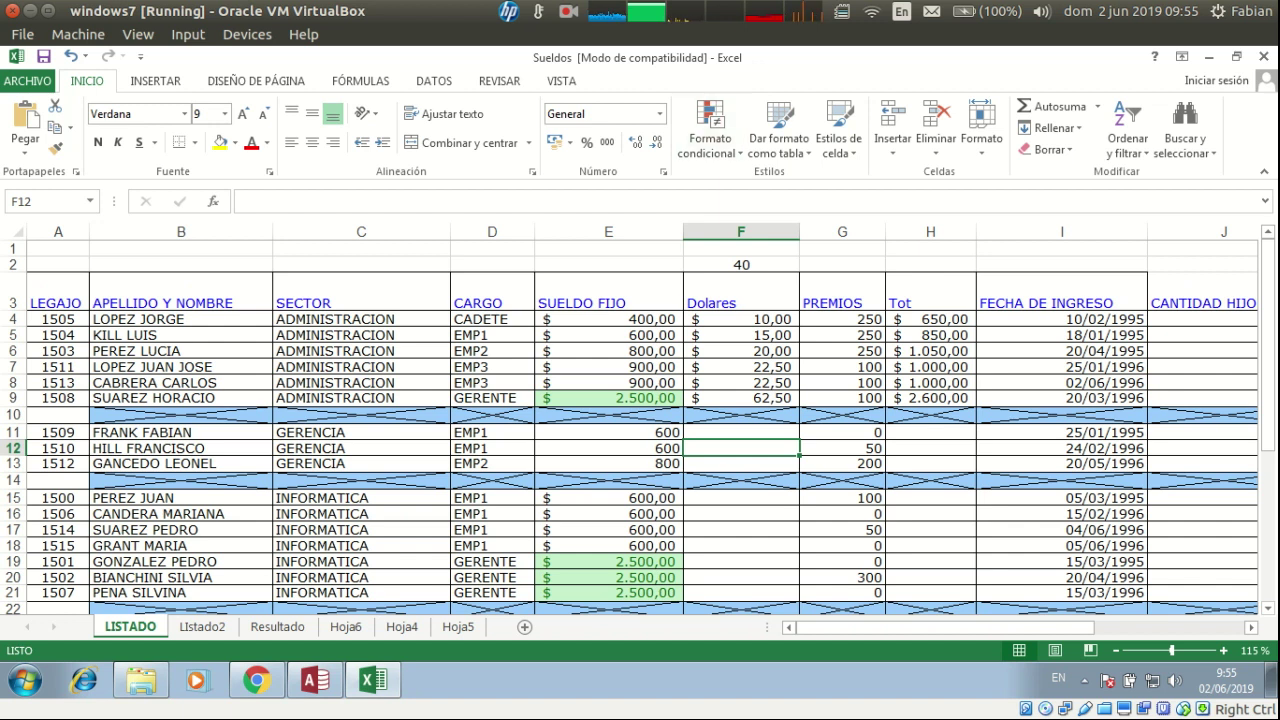
Add a rule to E4:E21 that formats values between 925 and 1500 with Relleno rojo claro con texto rojo oscuro
left_click_drag(608, 319, 608, 592)
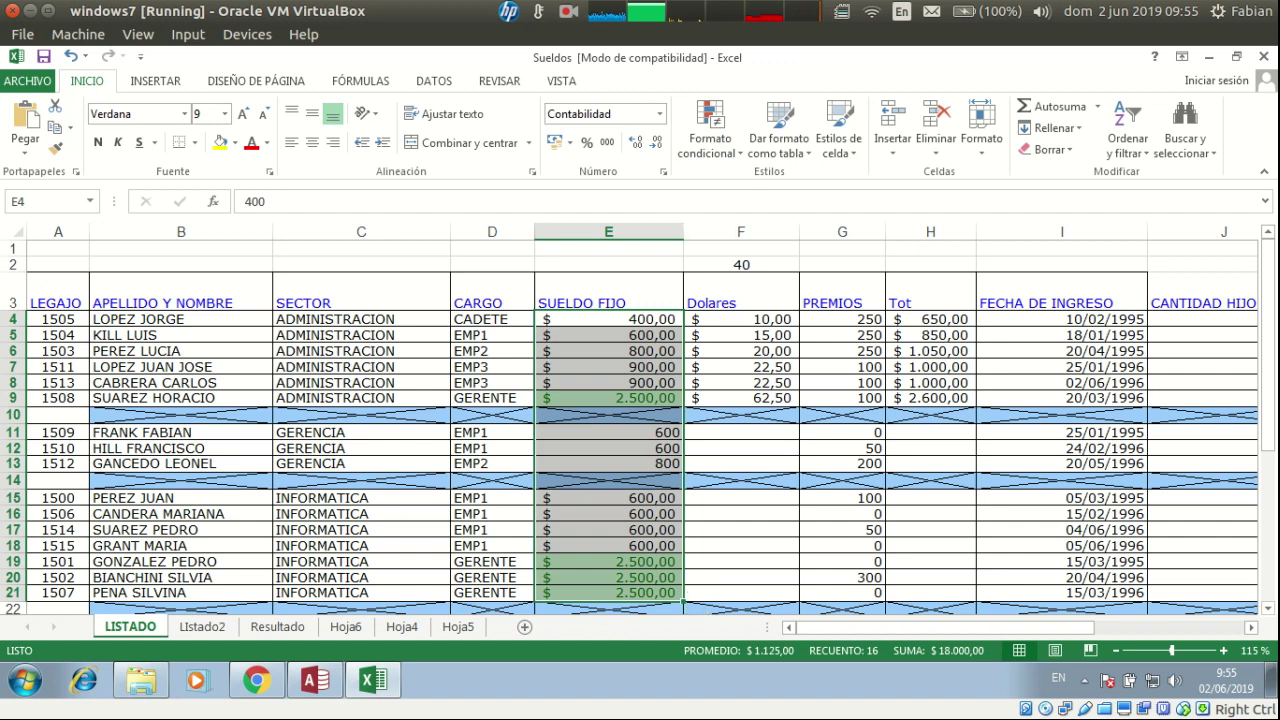
left_click(710, 130)
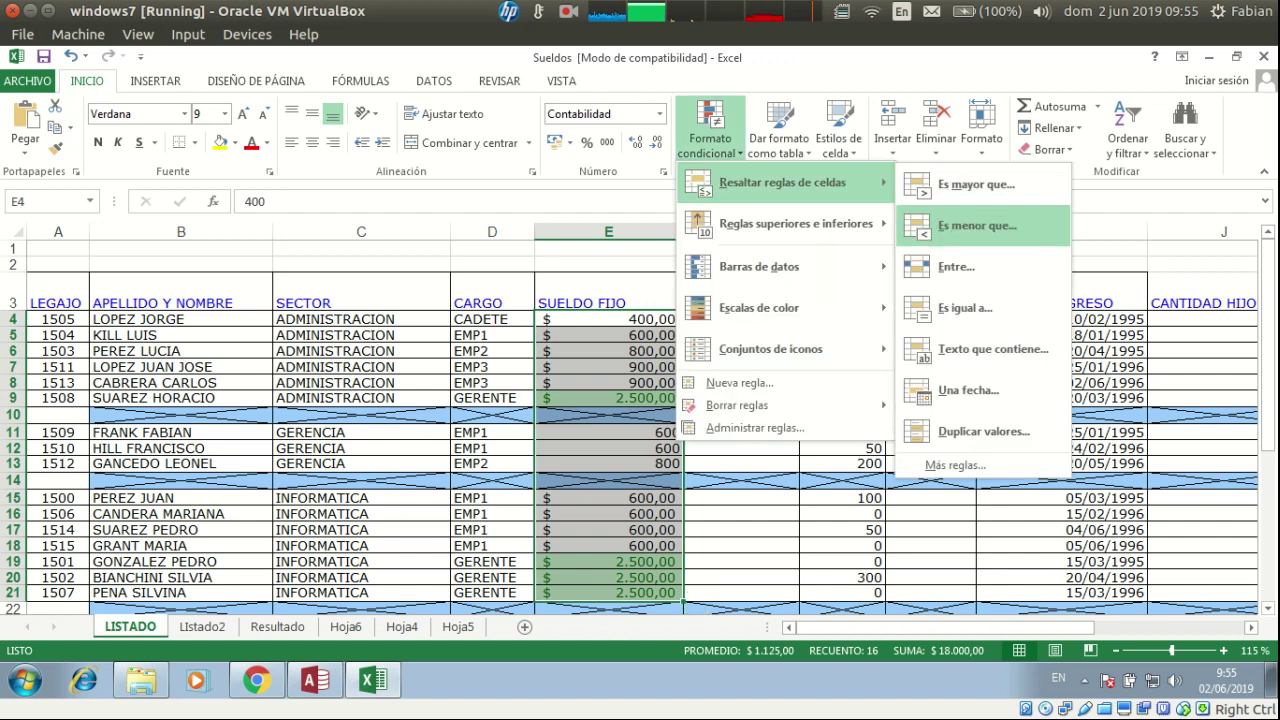
left_click(956, 267)
type("925")
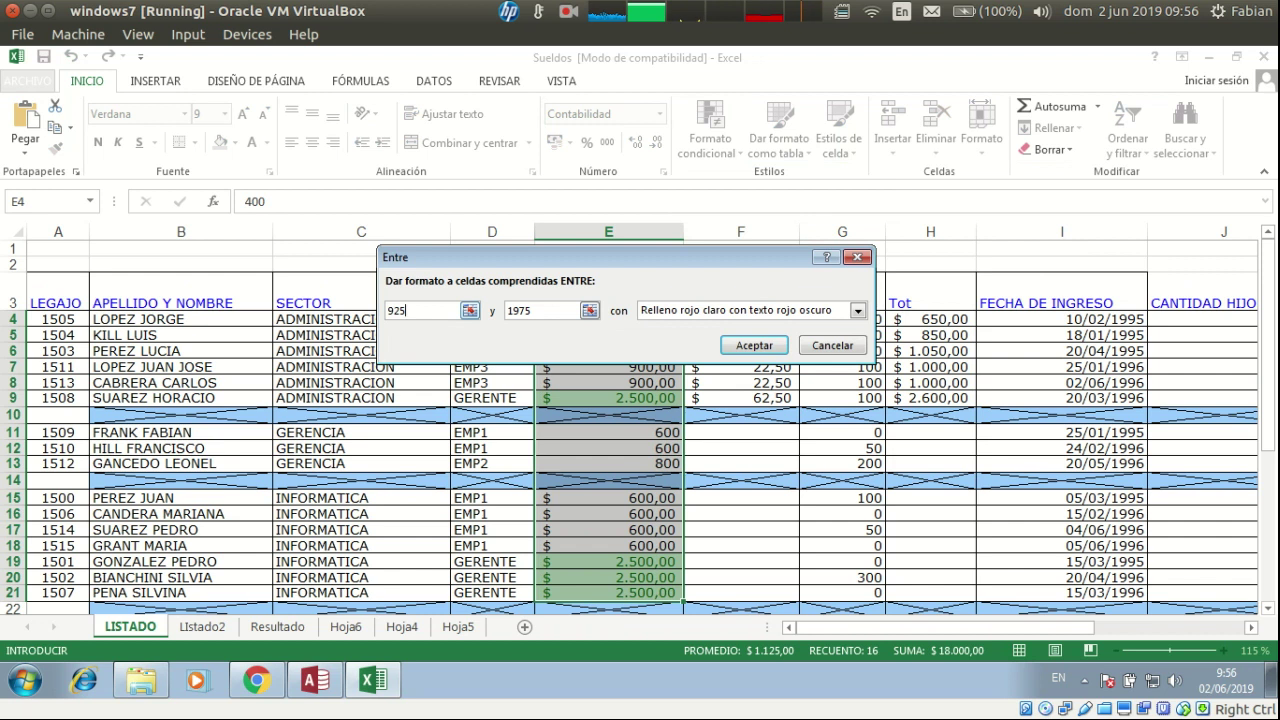
left_click(533, 311)
key("BackSpace")
key("BackSpace")
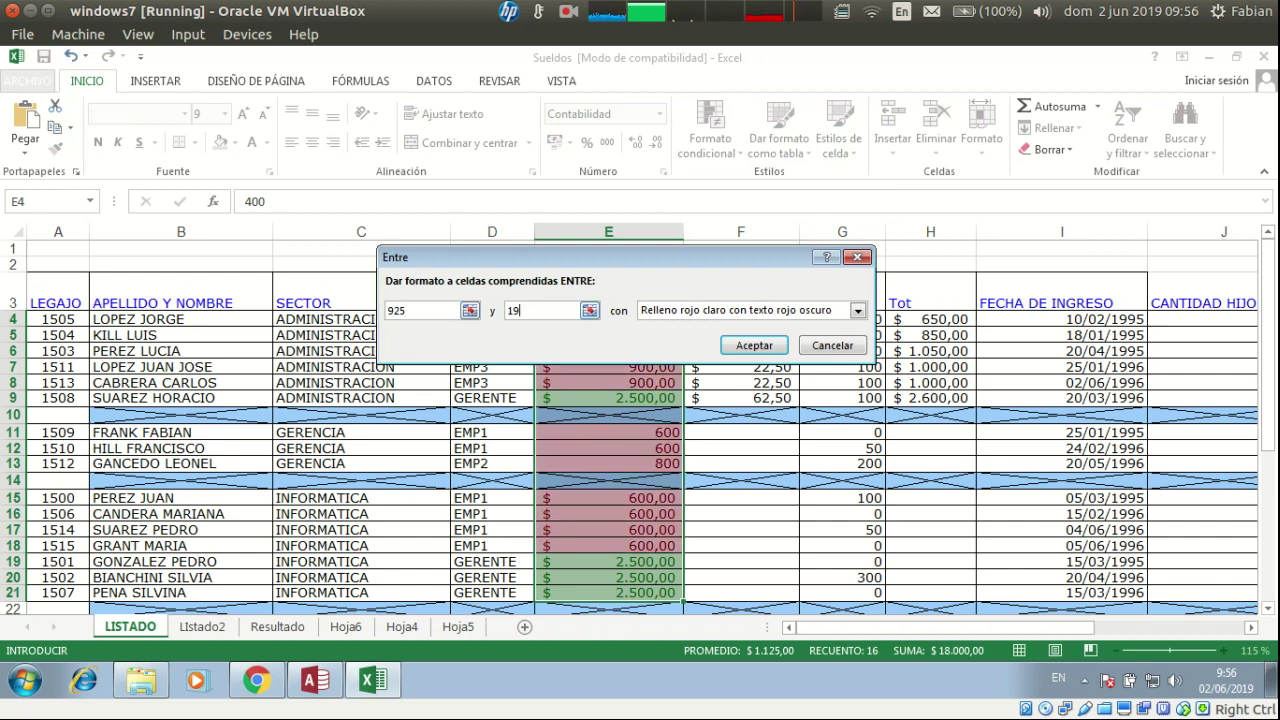
key("BackSpace")
type("500")
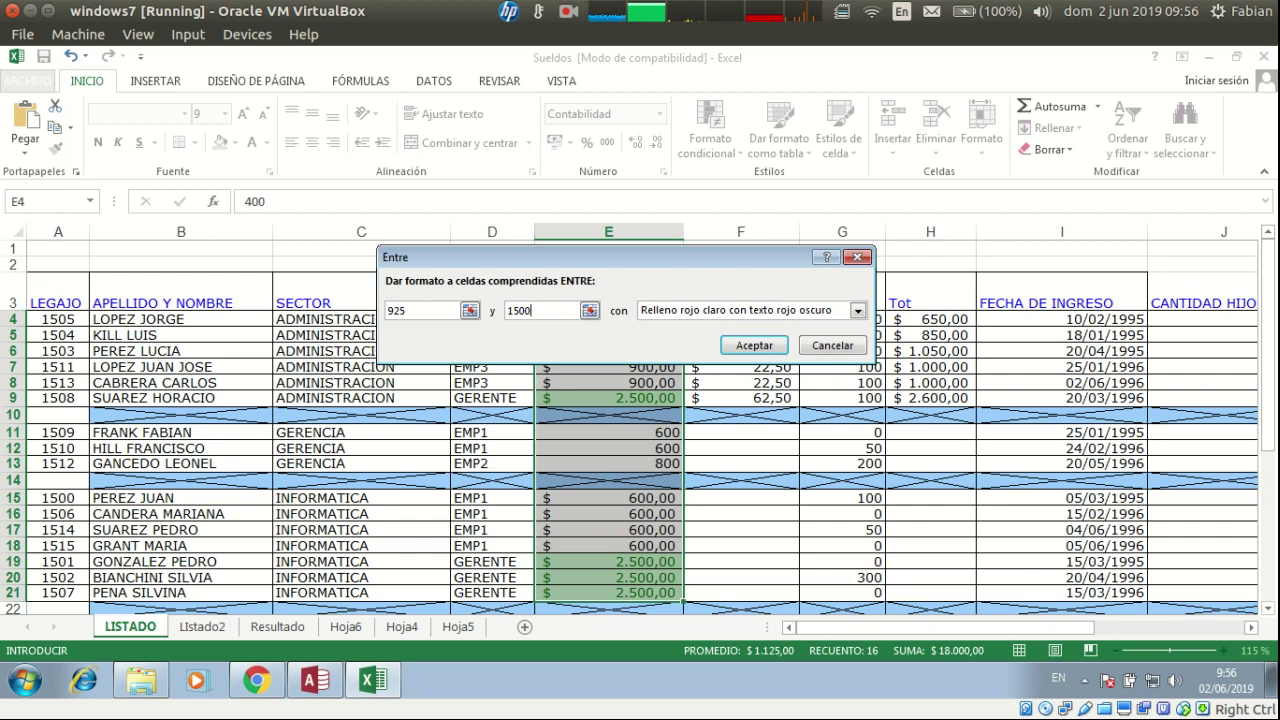
left_click(754, 346)
left_click(741, 464)
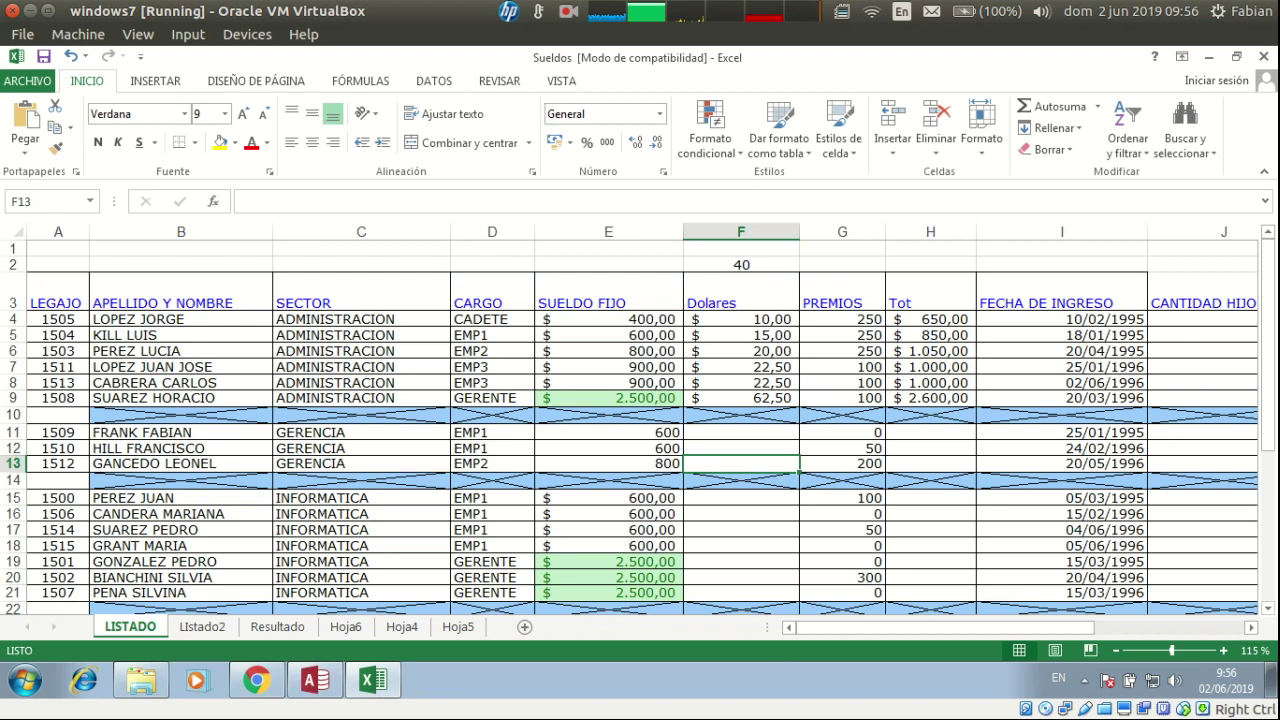
Set the SUELDO FIJO value in cell E19 to 1500
scroll(640, 430, "down", 2)
scroll(640, 430, "up", 1)
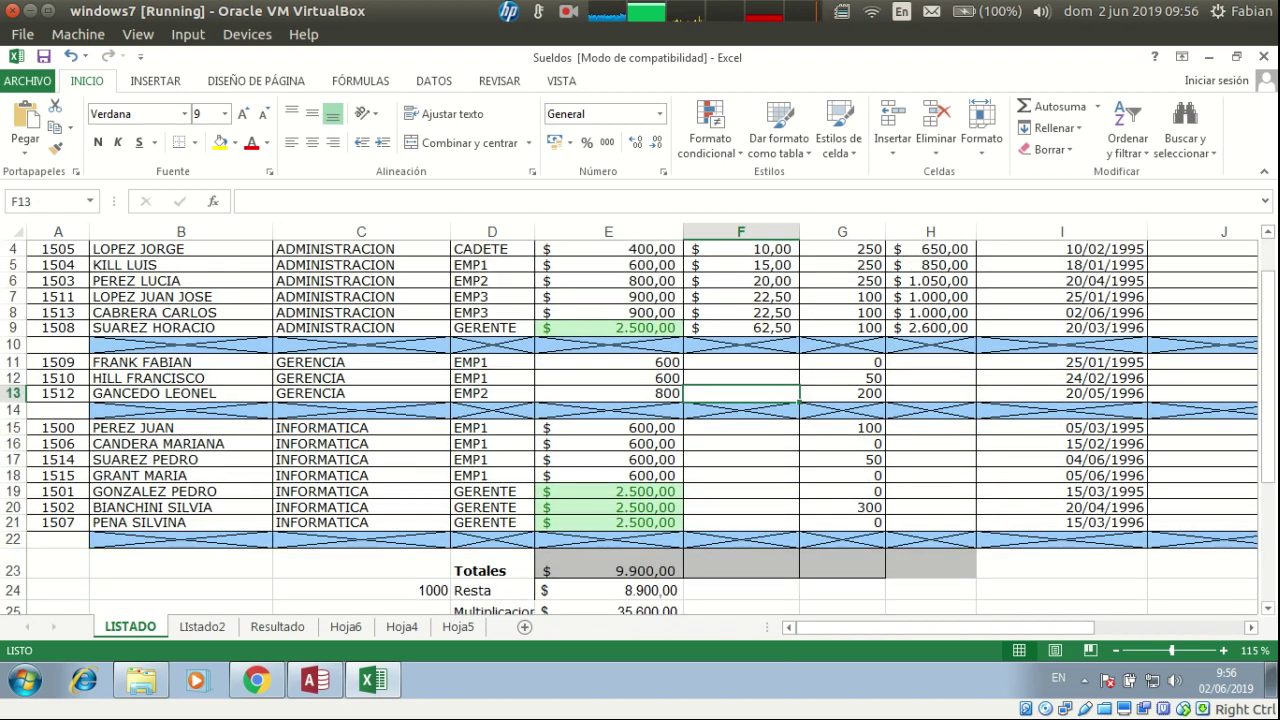
double_click(609, 492)
key("Delete")
type("1500")
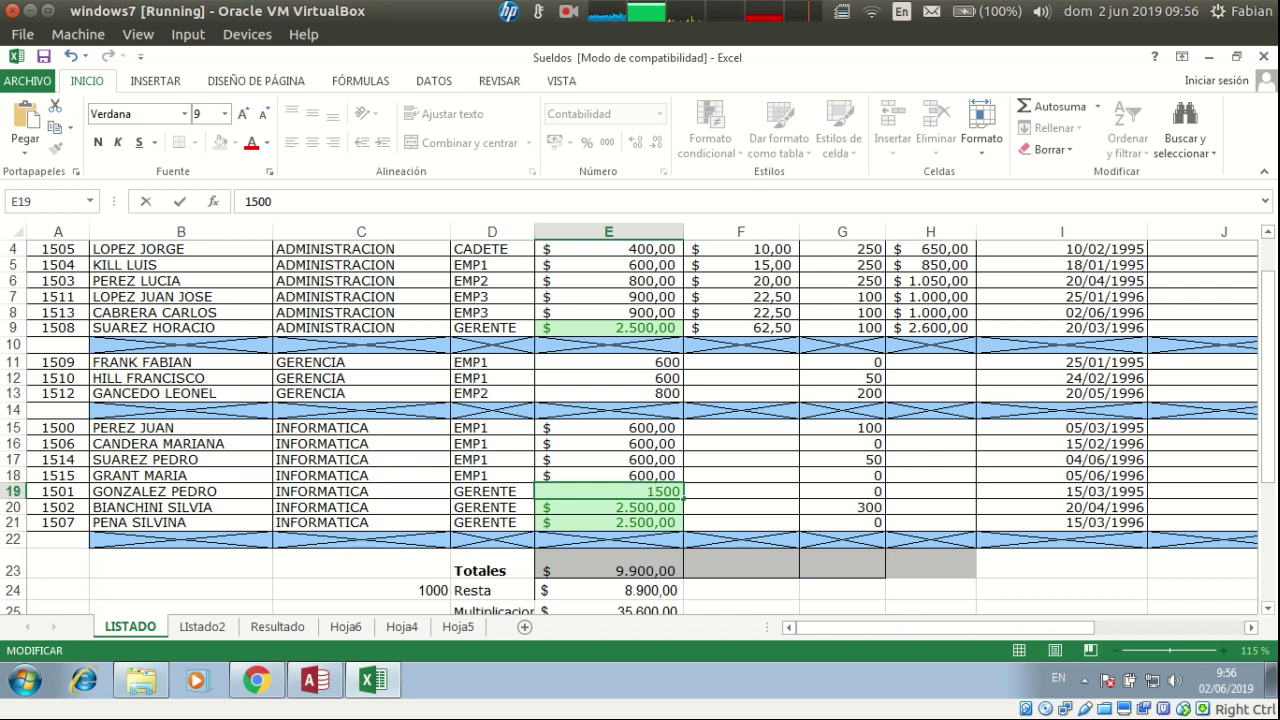
key("Return")
key("Up")
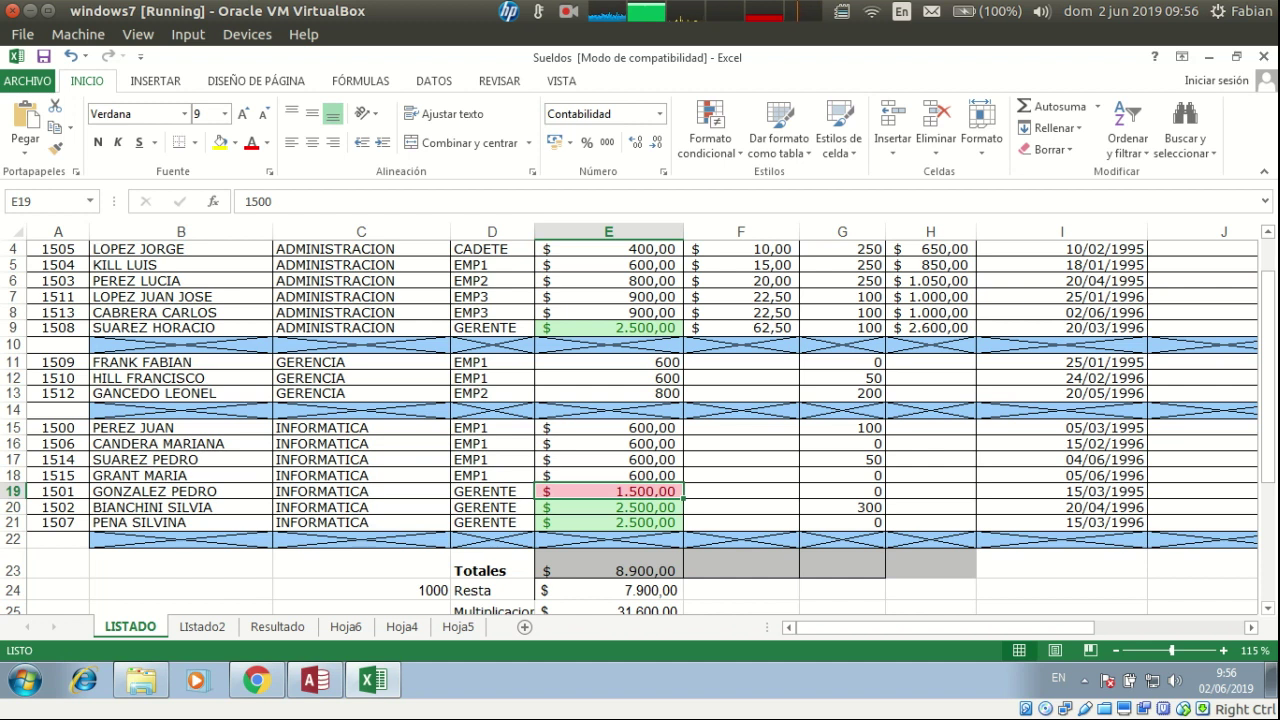
left_click(568, 11)
left_click(629, 55)
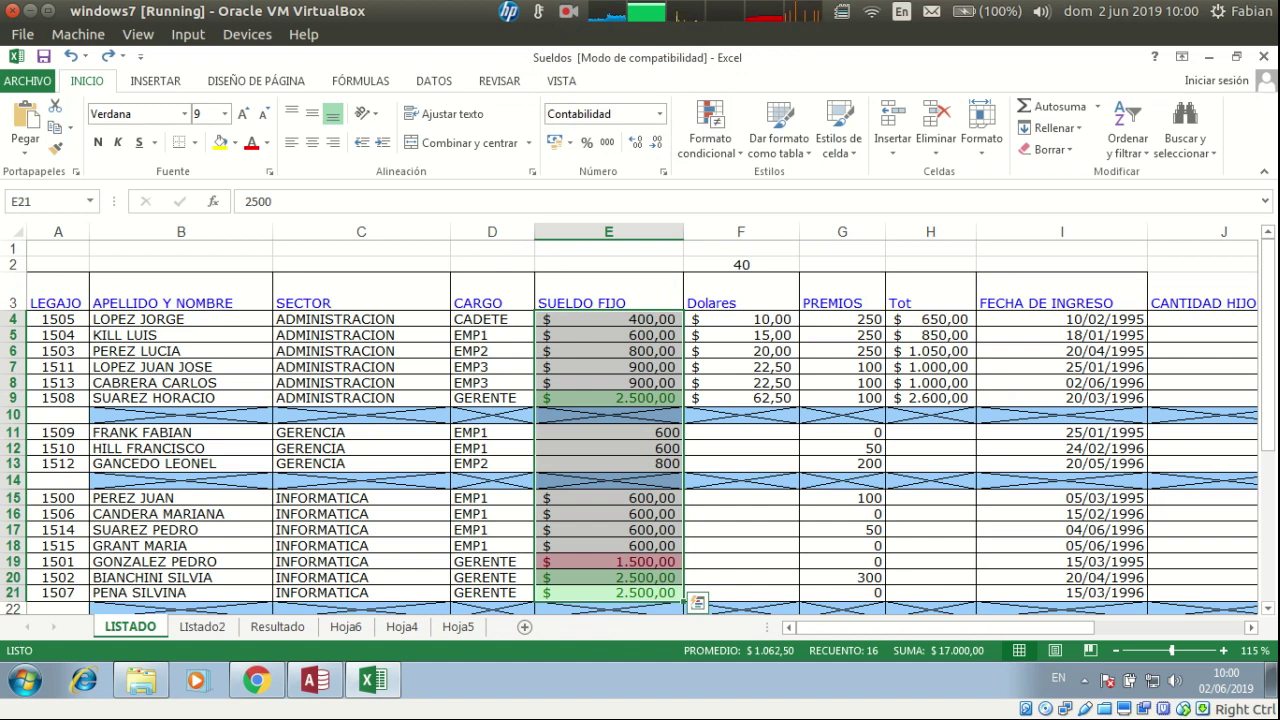
Clear the conditional formatting rules from the selected SUELDO FIJO cells E4:E21
left_click(710, 128)
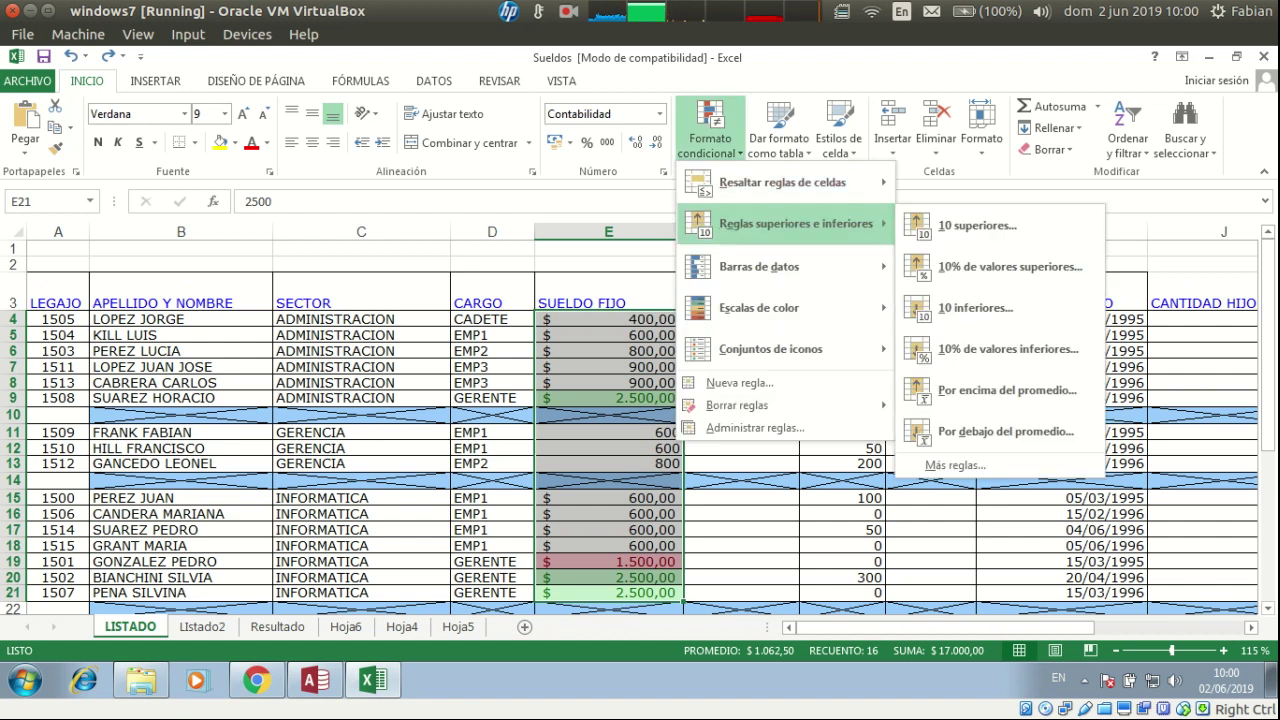
mouse_move(760, 266)
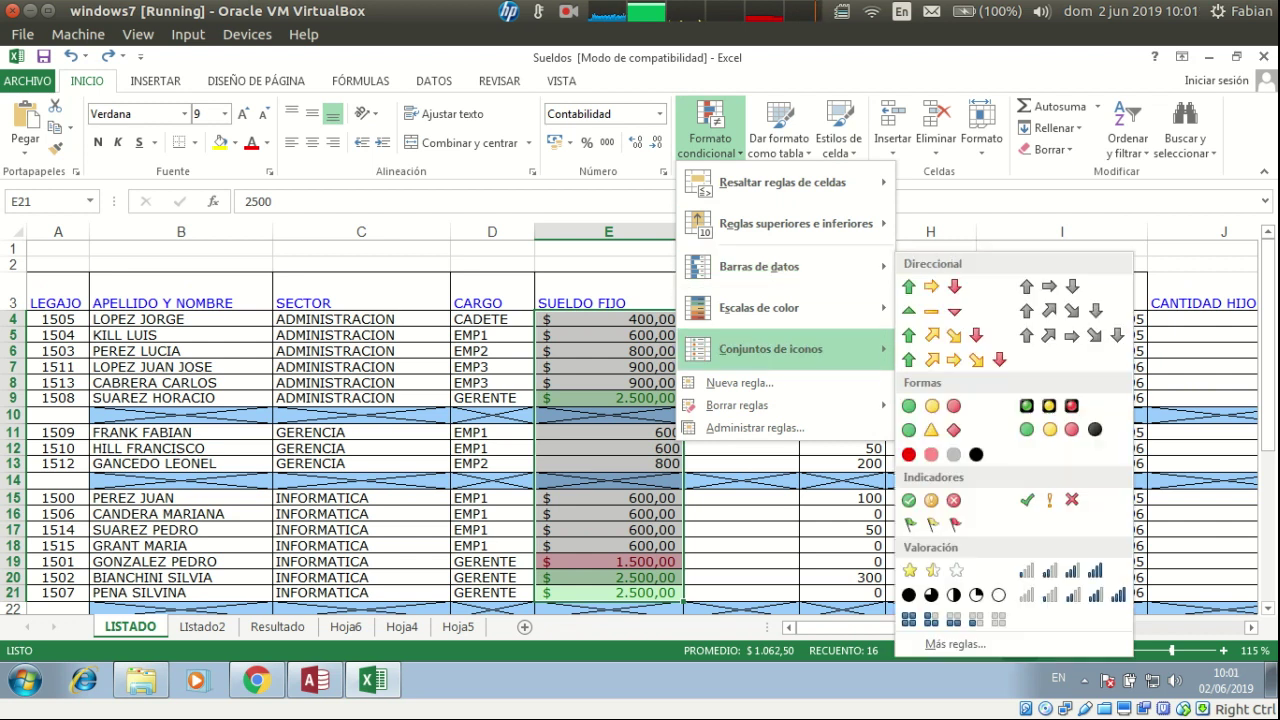
mouse_move(740, 405)
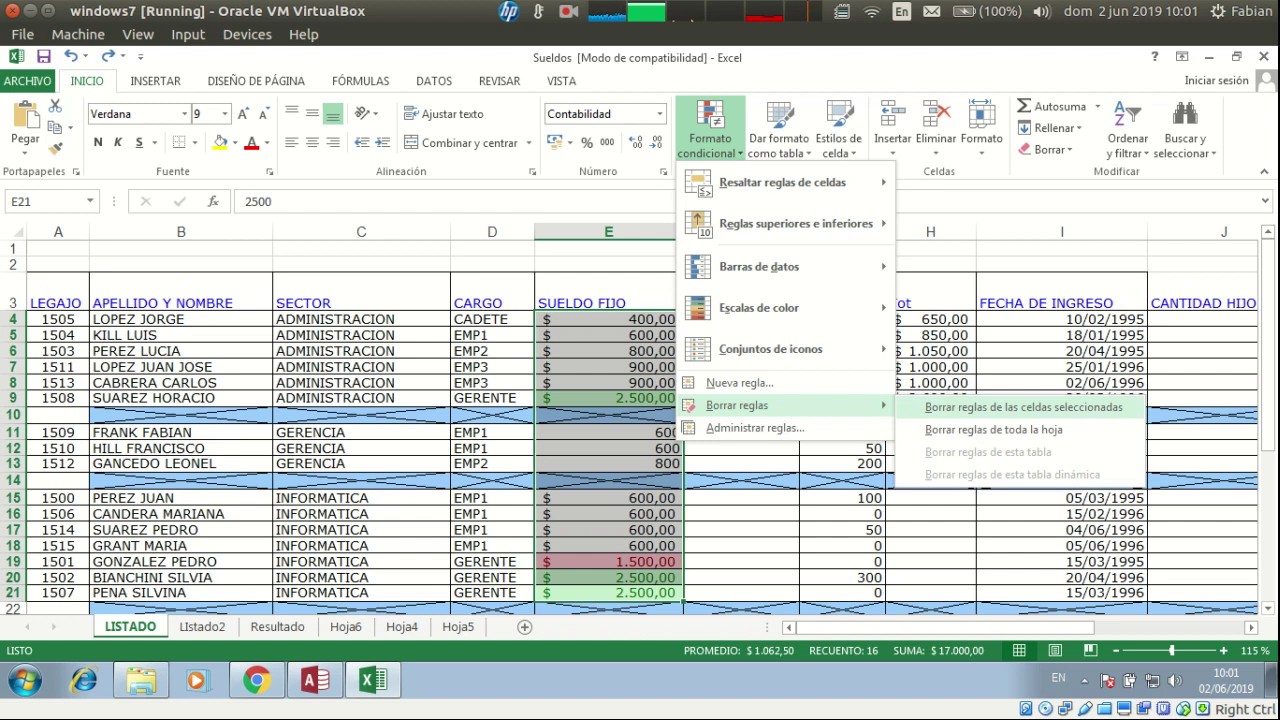
left_click(1020, 407)
left_click(640, 546)
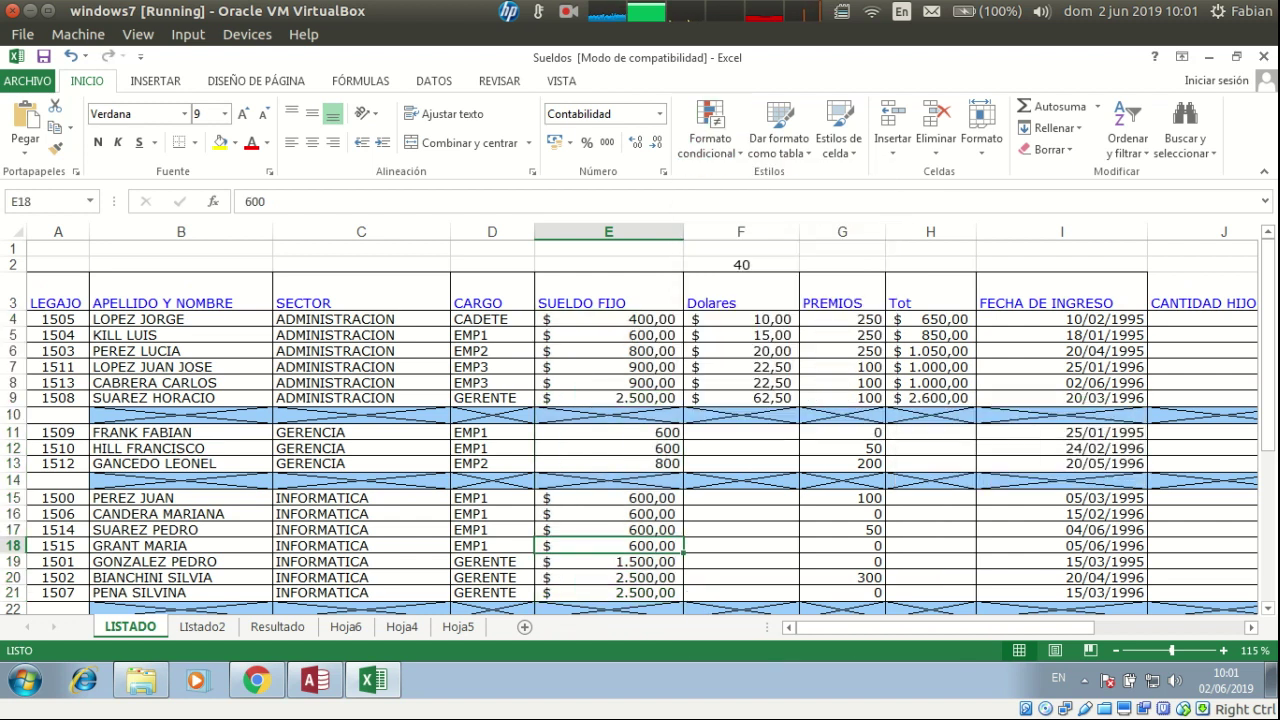
Add a rule to E4:E21 that formats values between 925 and 1499 with Relleno amarillo con texto amarillo oscuro
left_click_drag(640, 593, 640, 319)
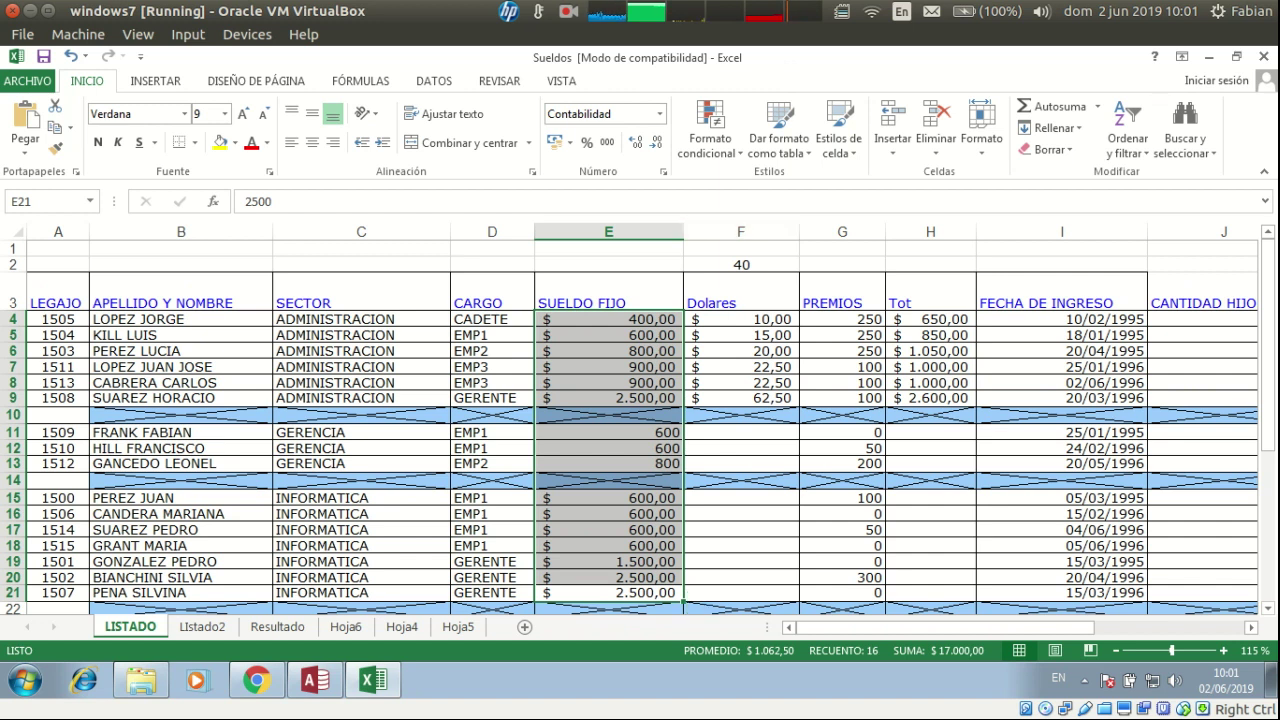
left_click(710, 125)
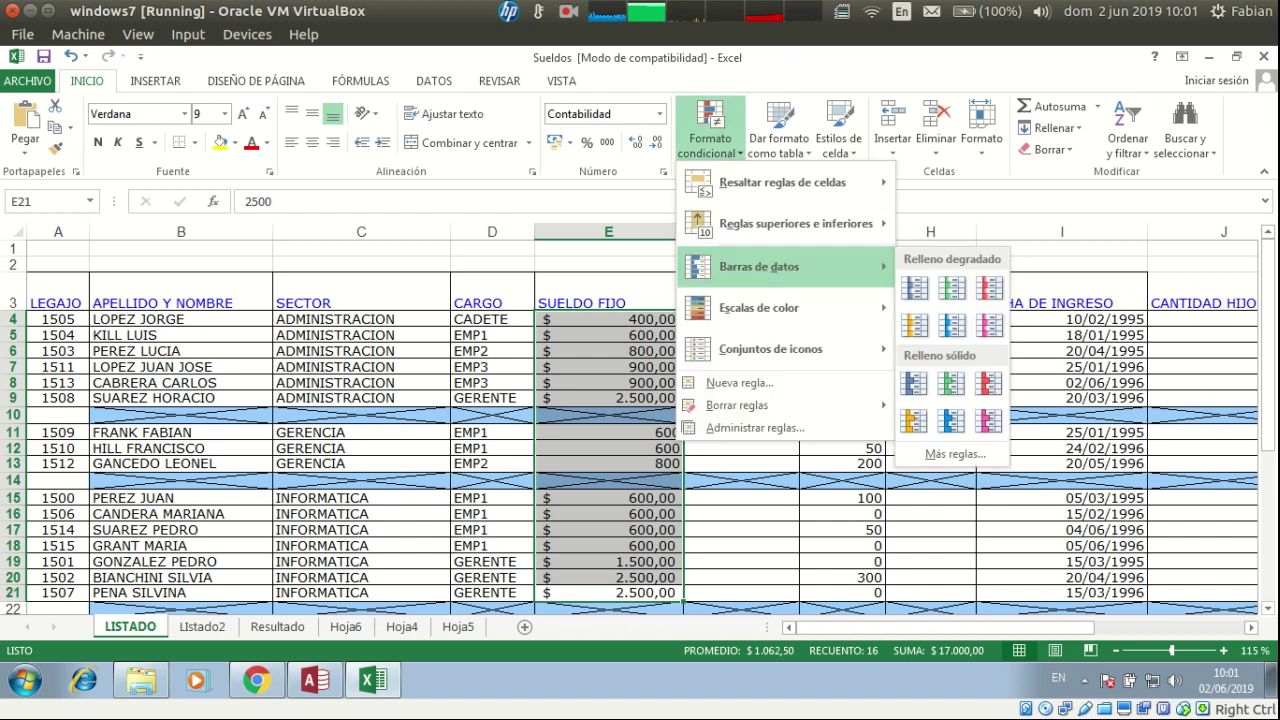
mouse_move(780, 182)
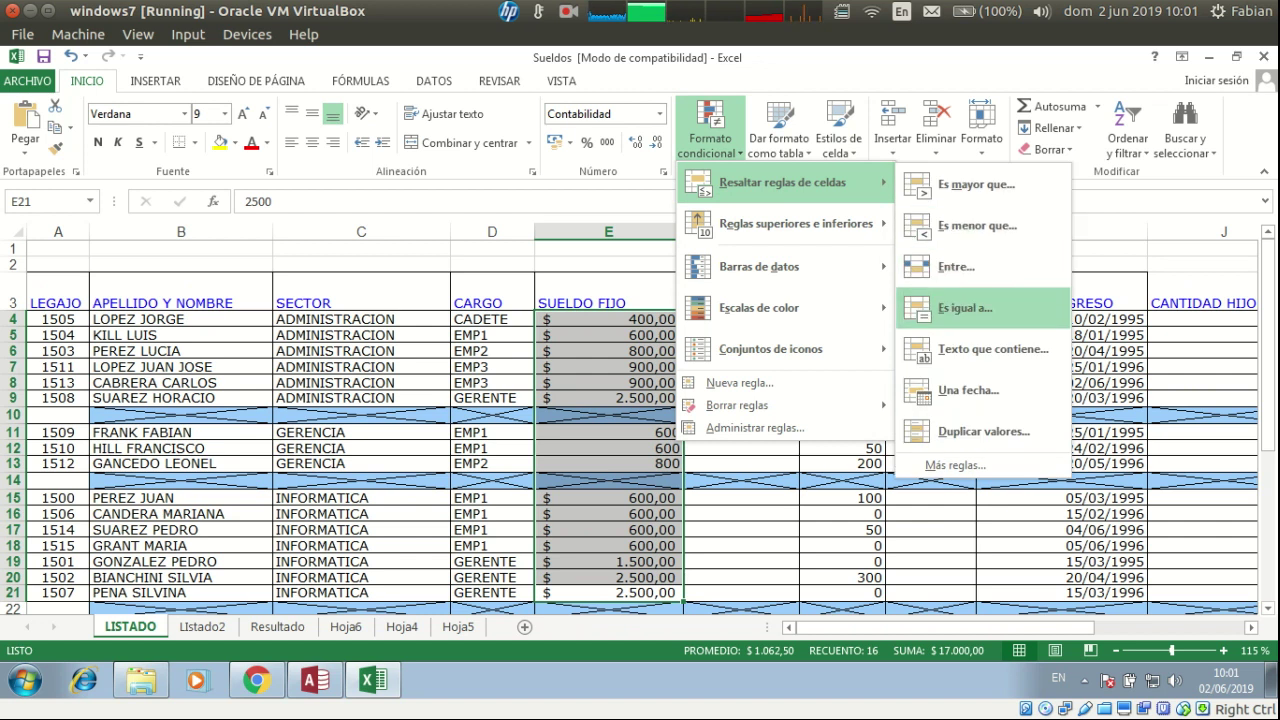
left_click(956, 266)
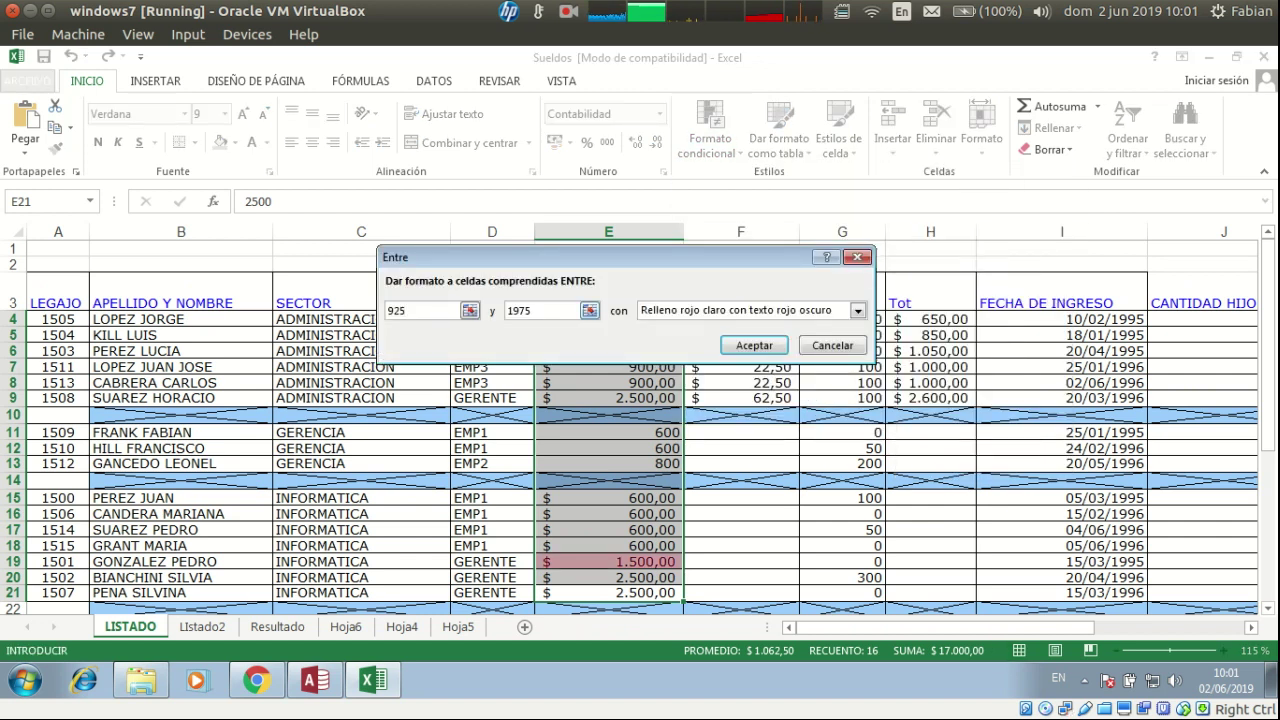
key("BackSpace")
key("BackSpace")
key("BackSpace")
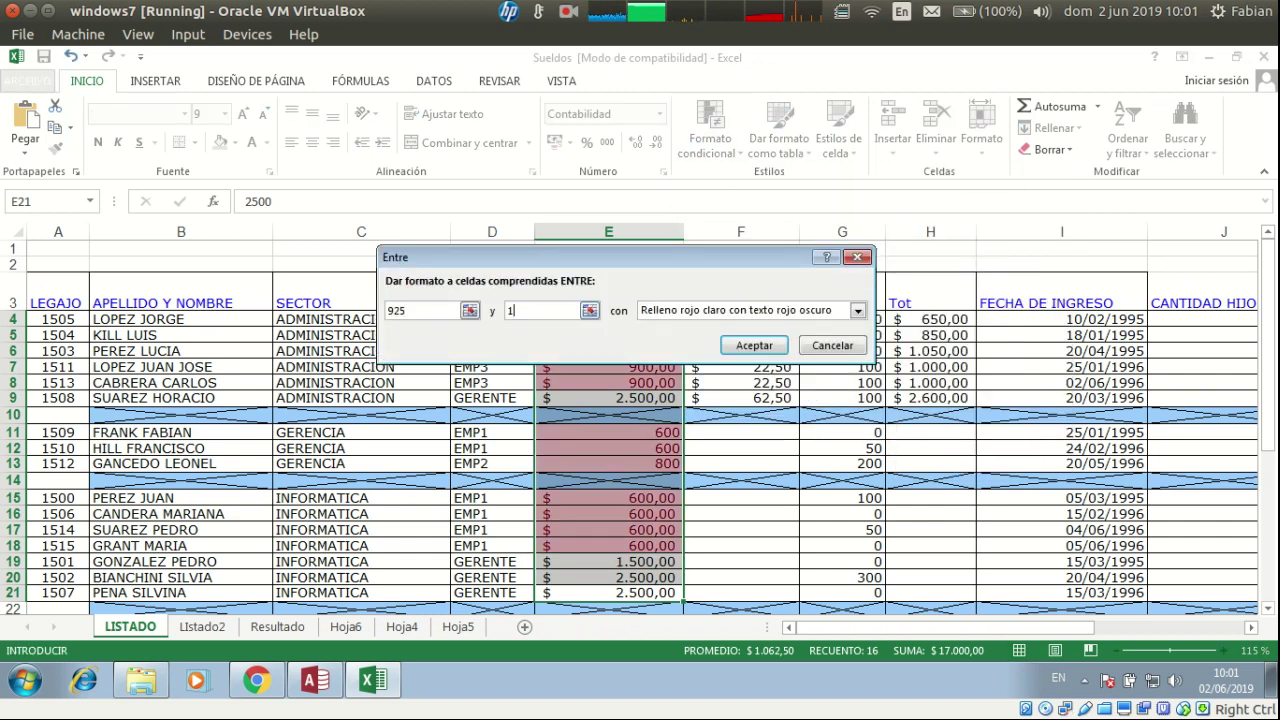
type("499")
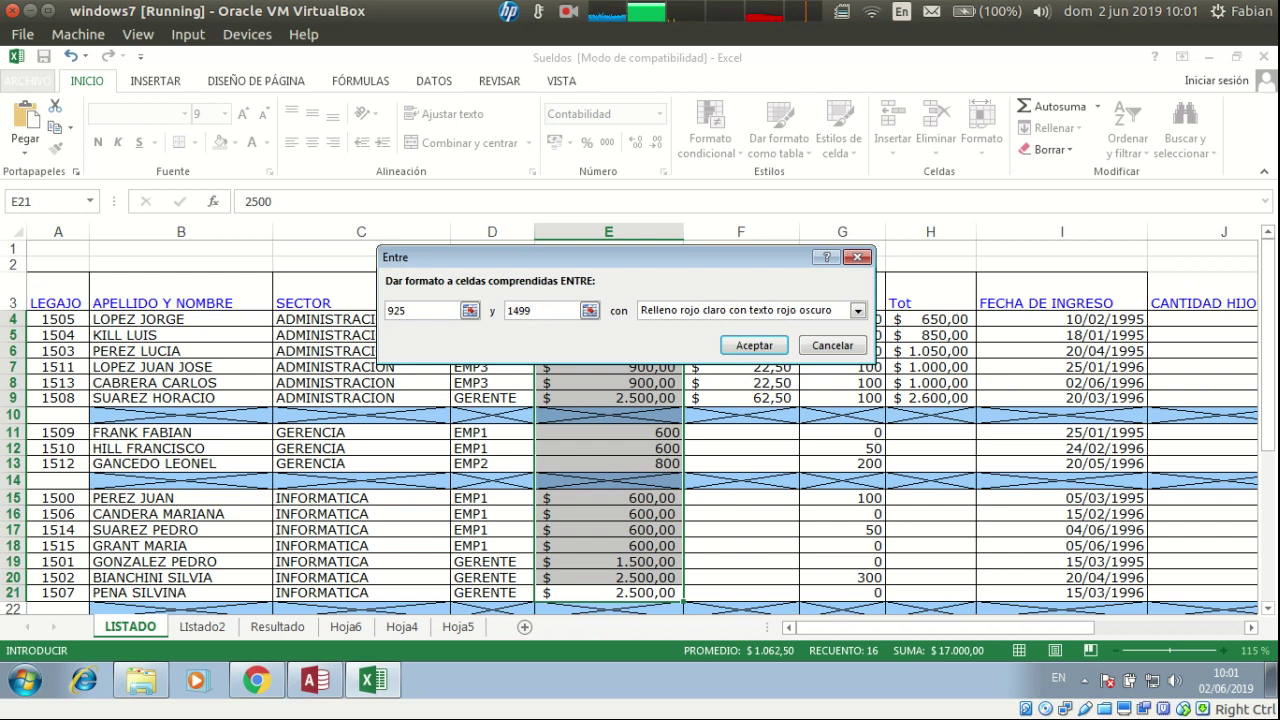
left_click(857, 310)
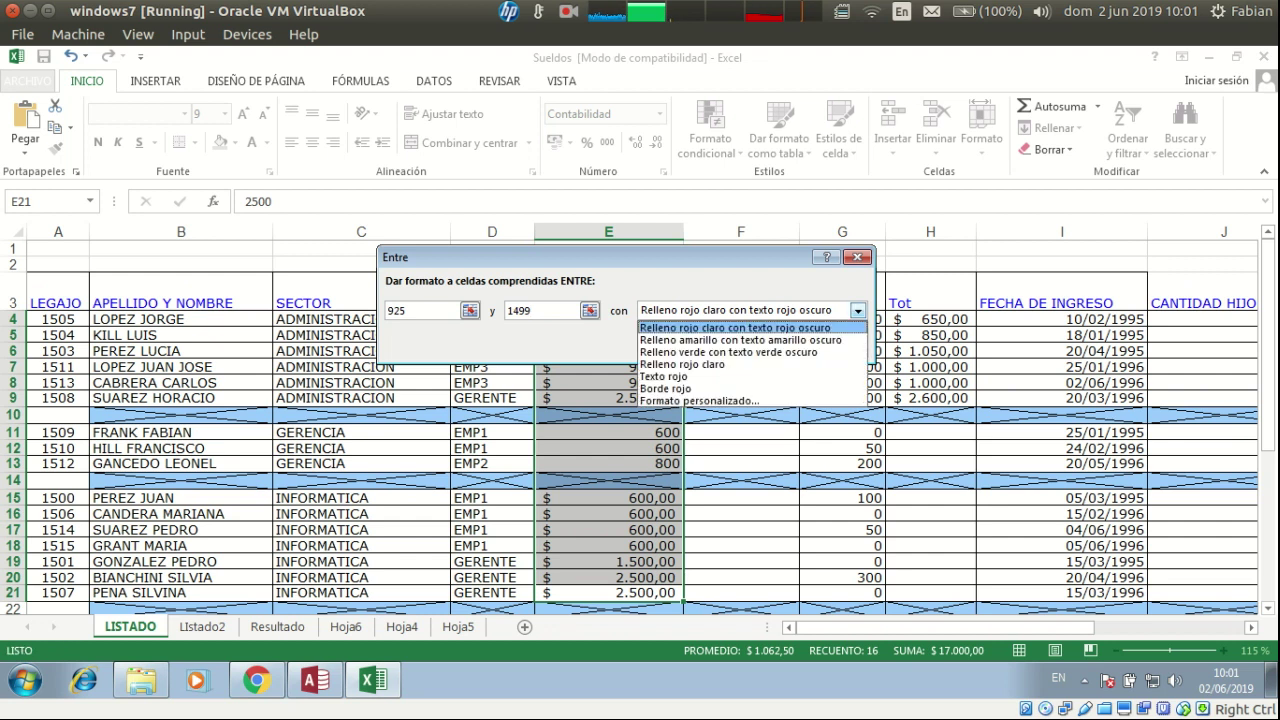
left_click(740, 331)
left_click(754, 345)
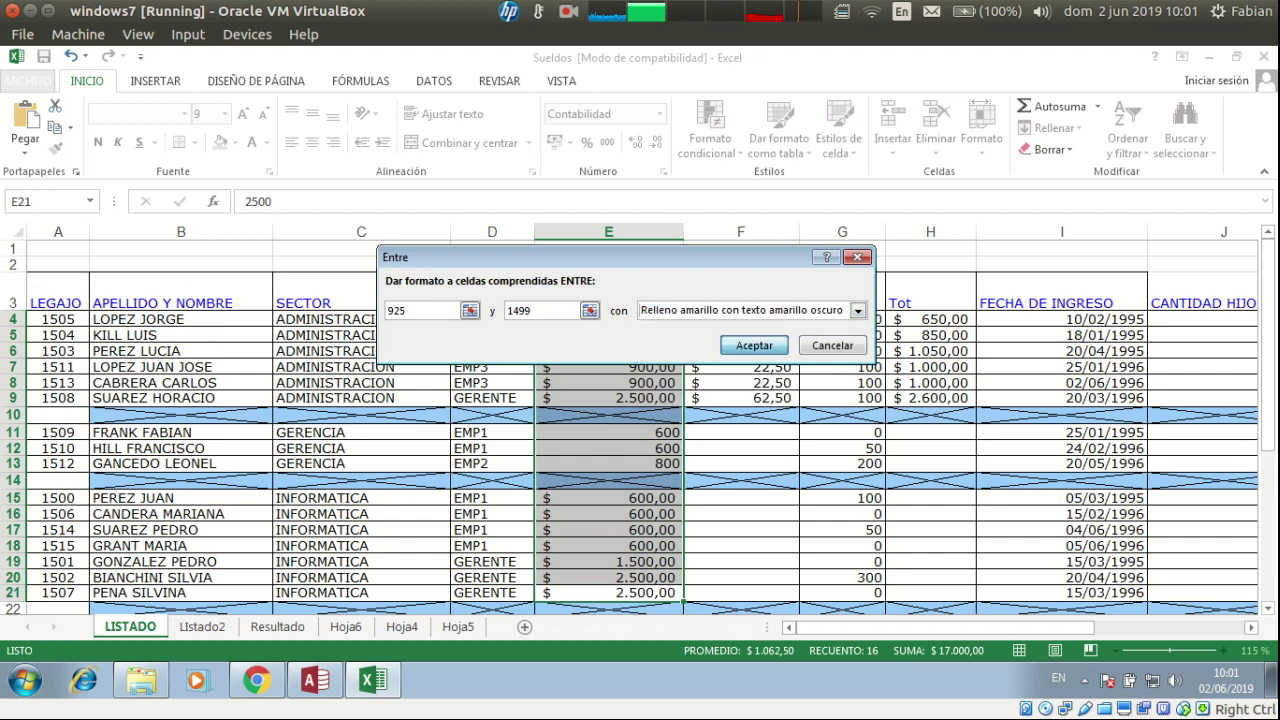
left_click(608, 561)
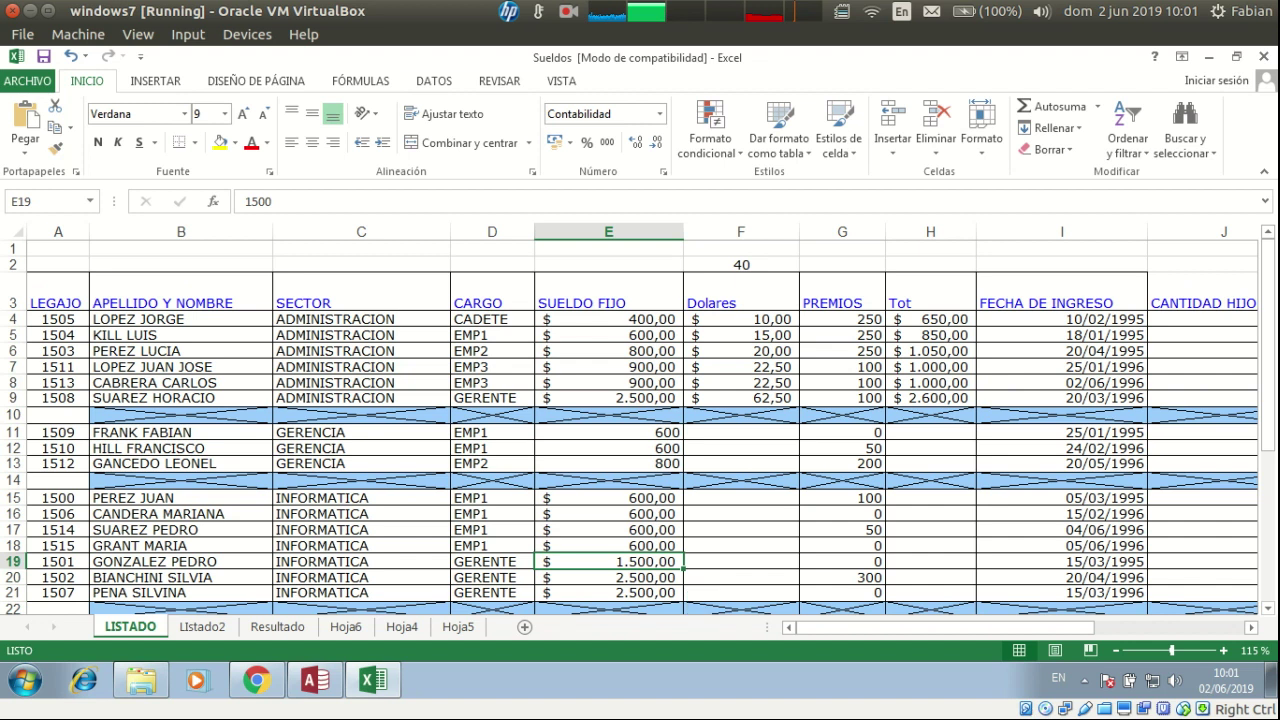
Add a rule to the SUELDO FIJO cells E4:E21 for values between 925 and 1500 with Relleno rojo claro con texto rojo oscuro
left_click_drag(608, 319, 608, 592)
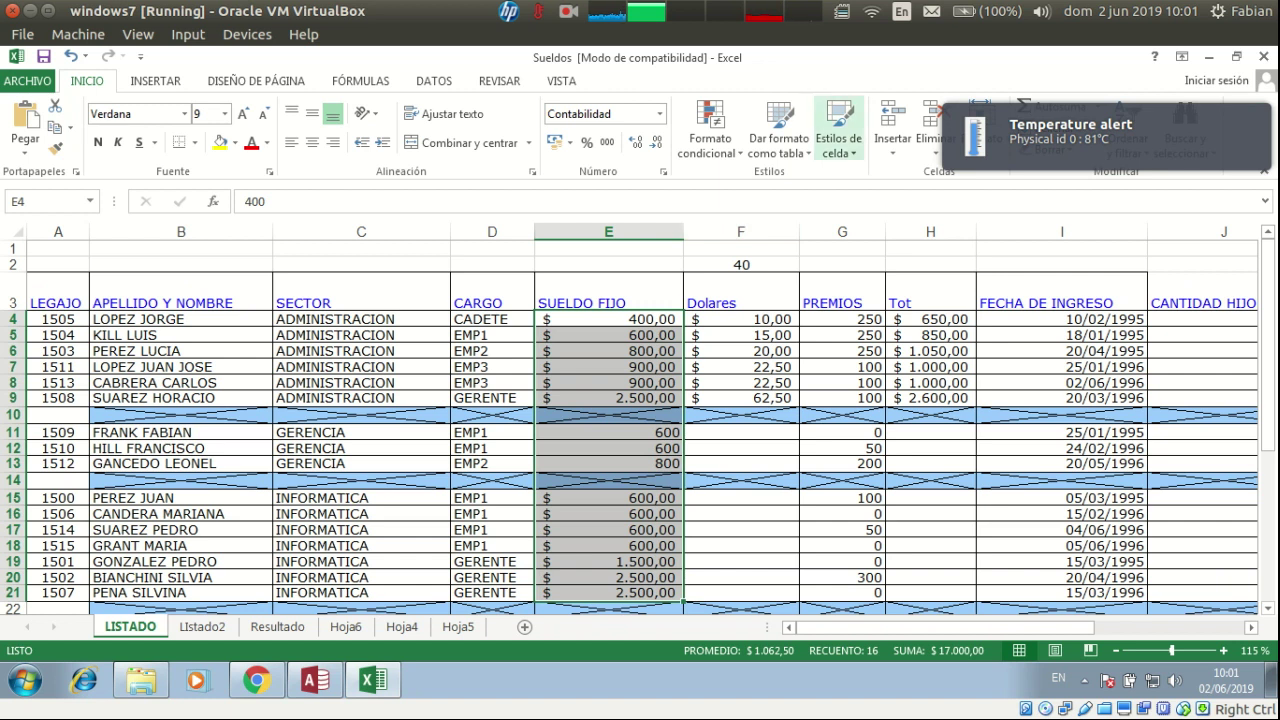
left_click(710, 127)
mouse_move(760, 266)
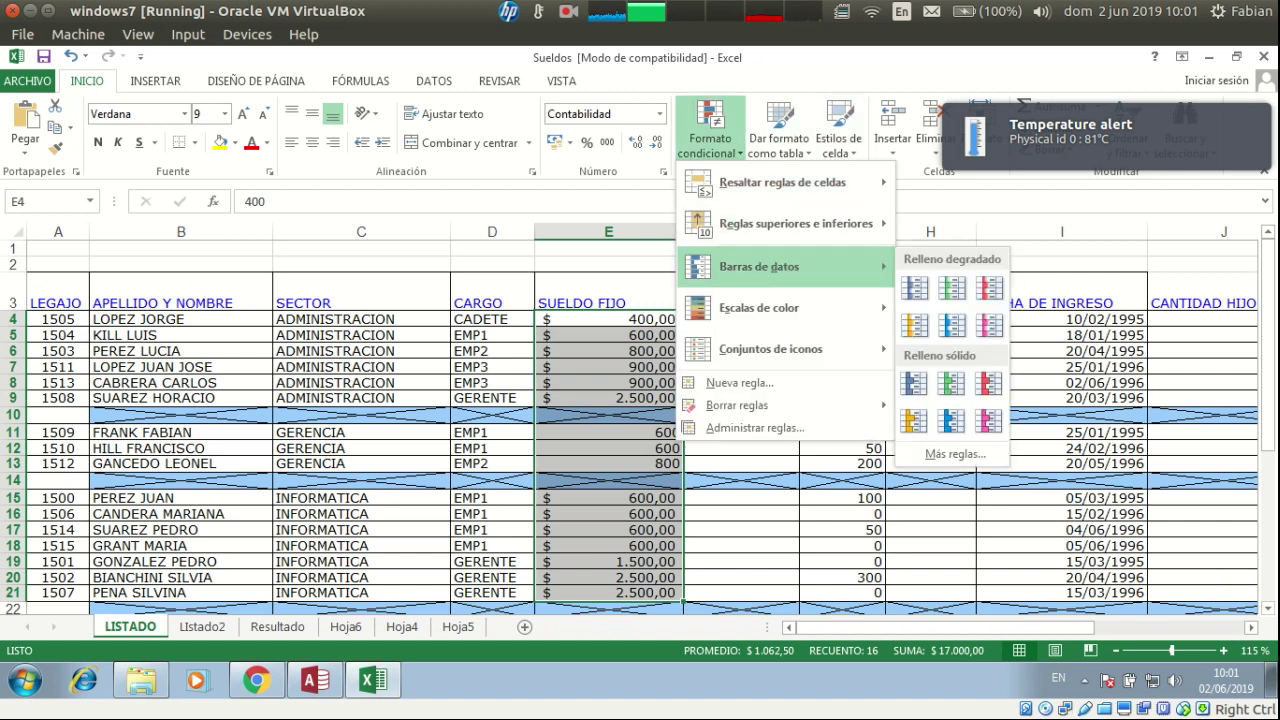
mouse_move(780, 182)
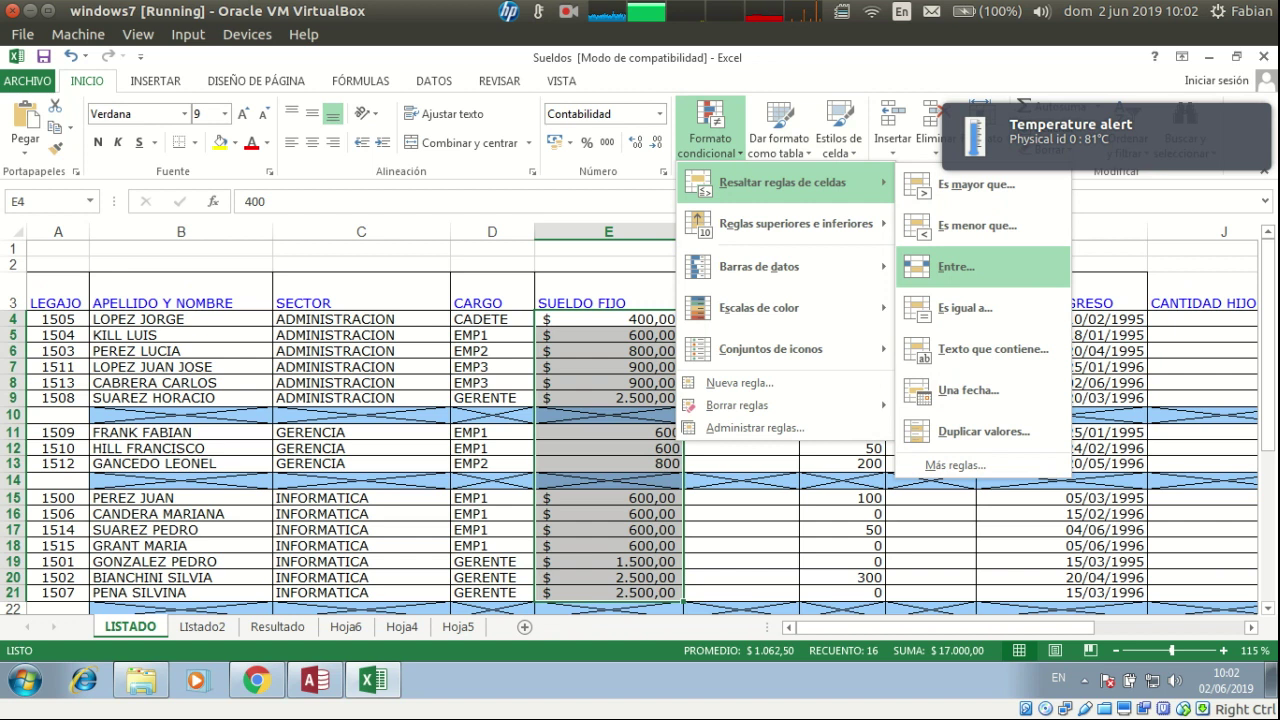
left_click(975, 262)
key("Tab")
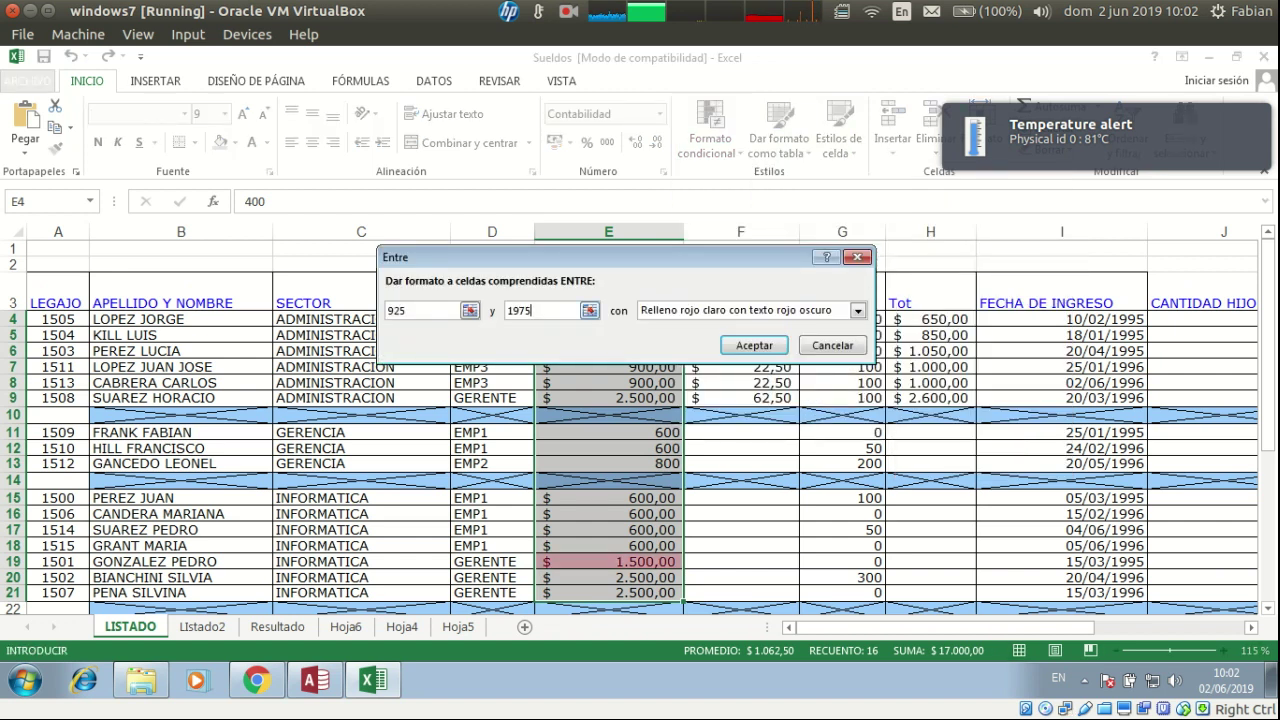
type("197")
key("BackSpace")
key("BackSpace")
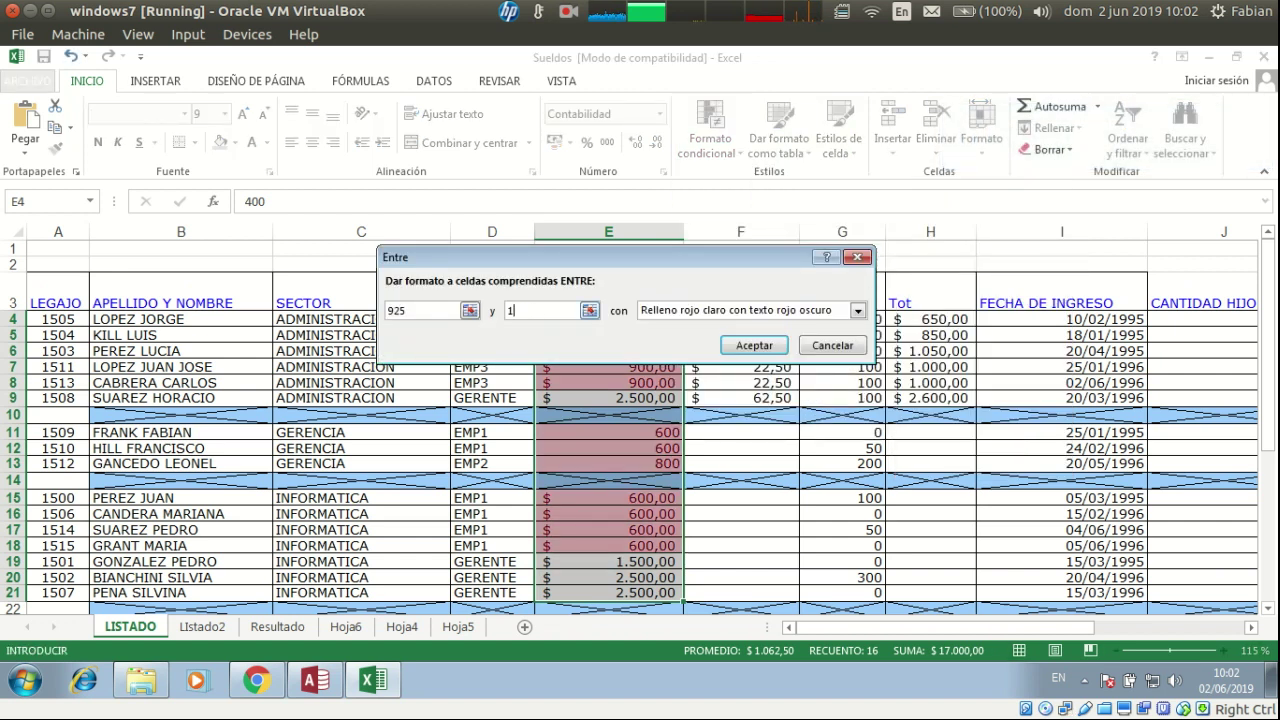
type("500")
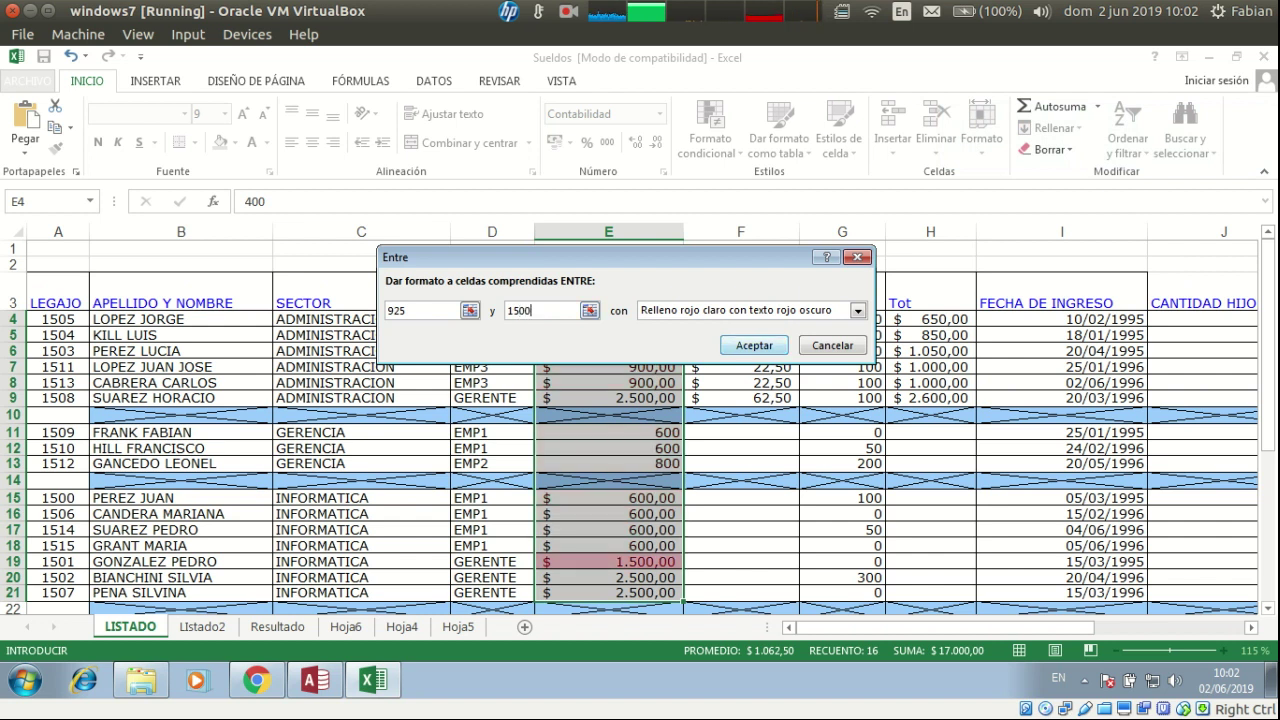
left_click(754, 345)
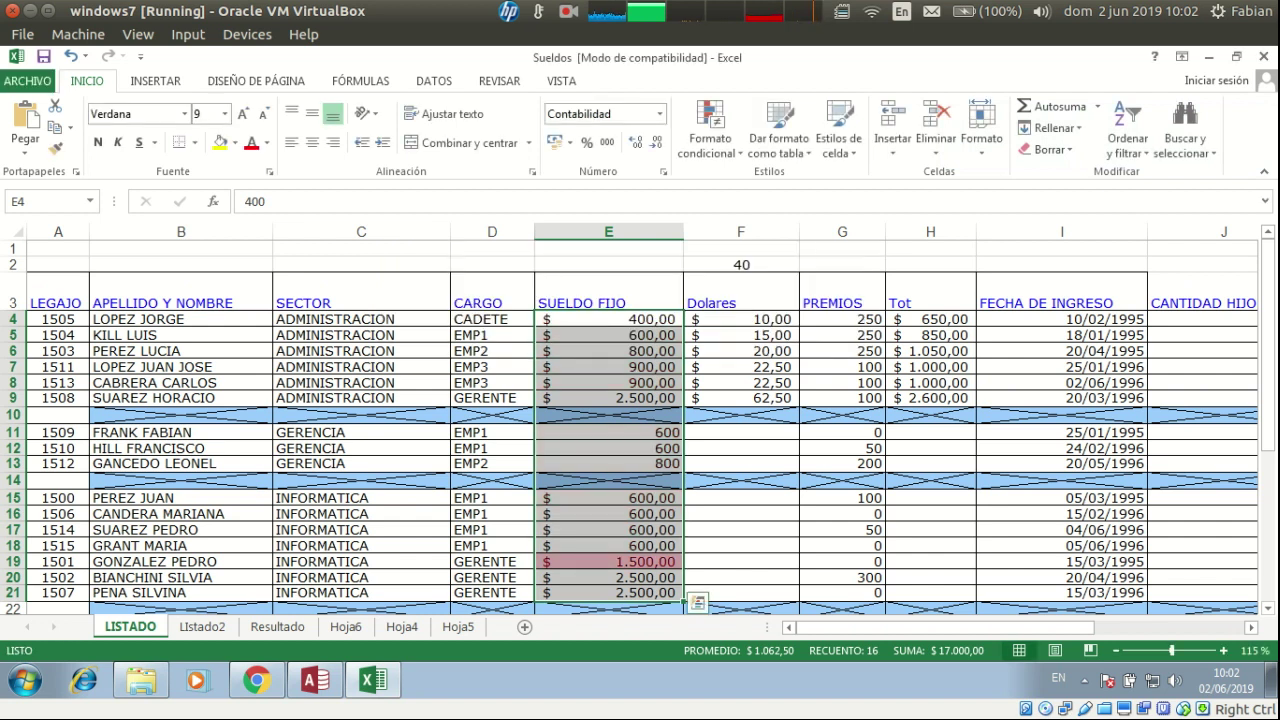
left_click(609, 514)
scroll(609, 514, "down", 2)
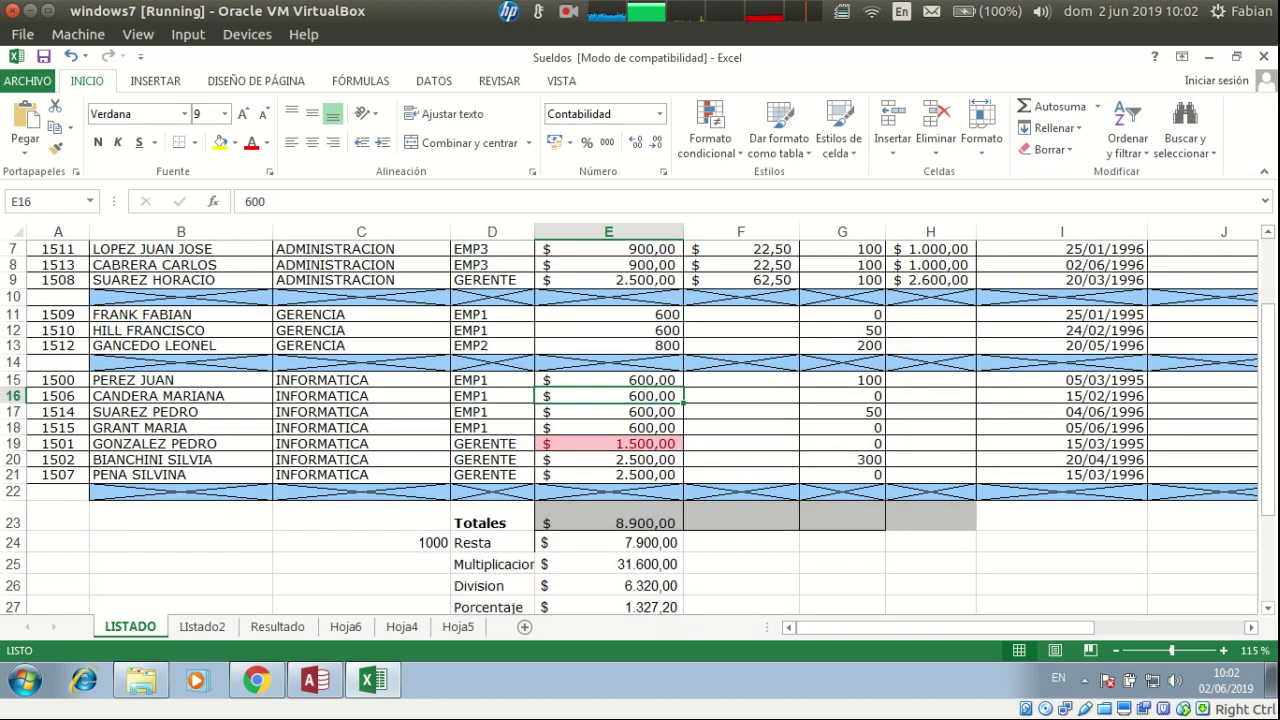
left_click(624, 14)
left_click(620, 49)
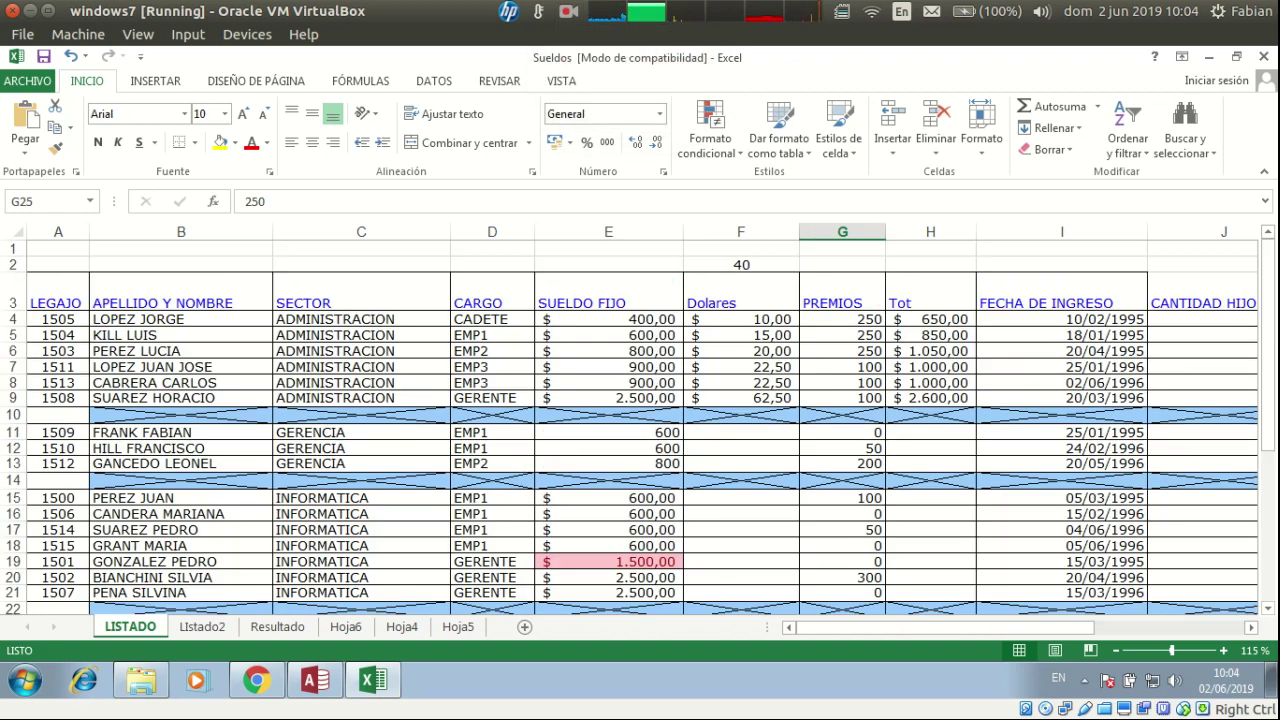
Start an equal-to highlighting rule for the PREMIOS cells G4:G21 that compares them with cell G25
scroll(640, 425, "down", 4)
scroll(640, 425, "up", 4)
left_click_drag(842, 319, 842, 592)
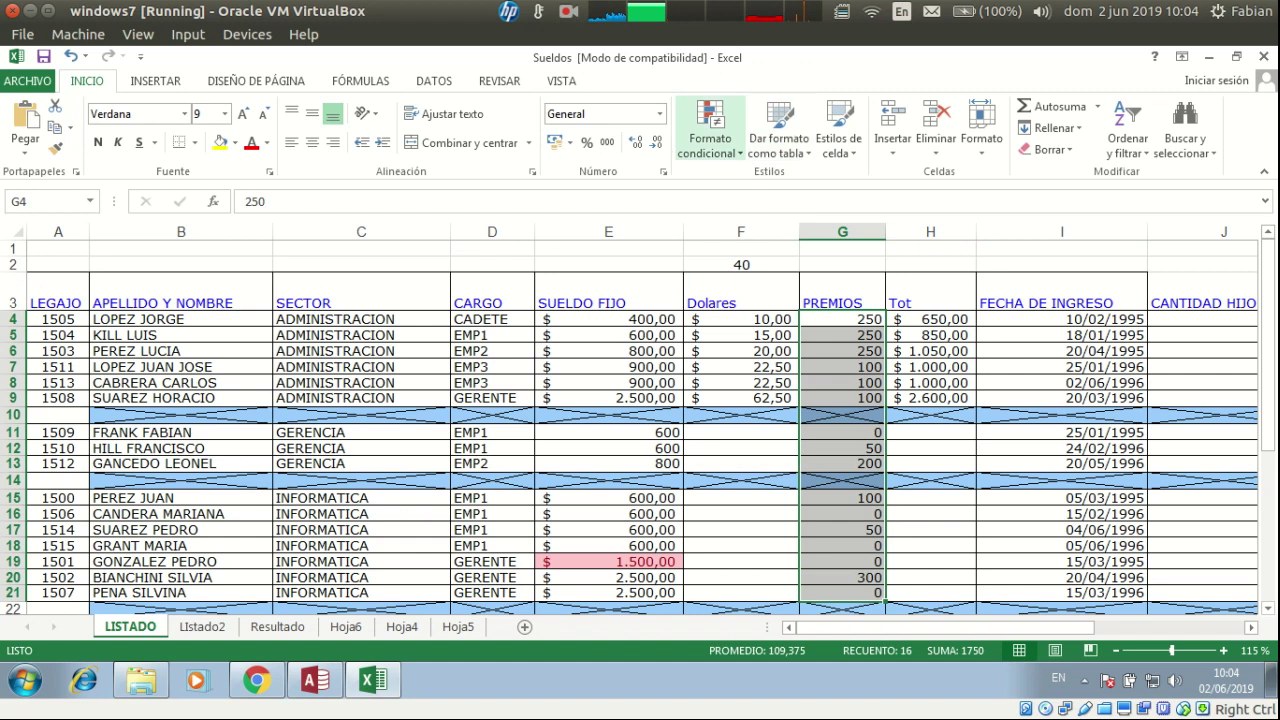
left_click(710, 125)
mouse_move(782, 182)
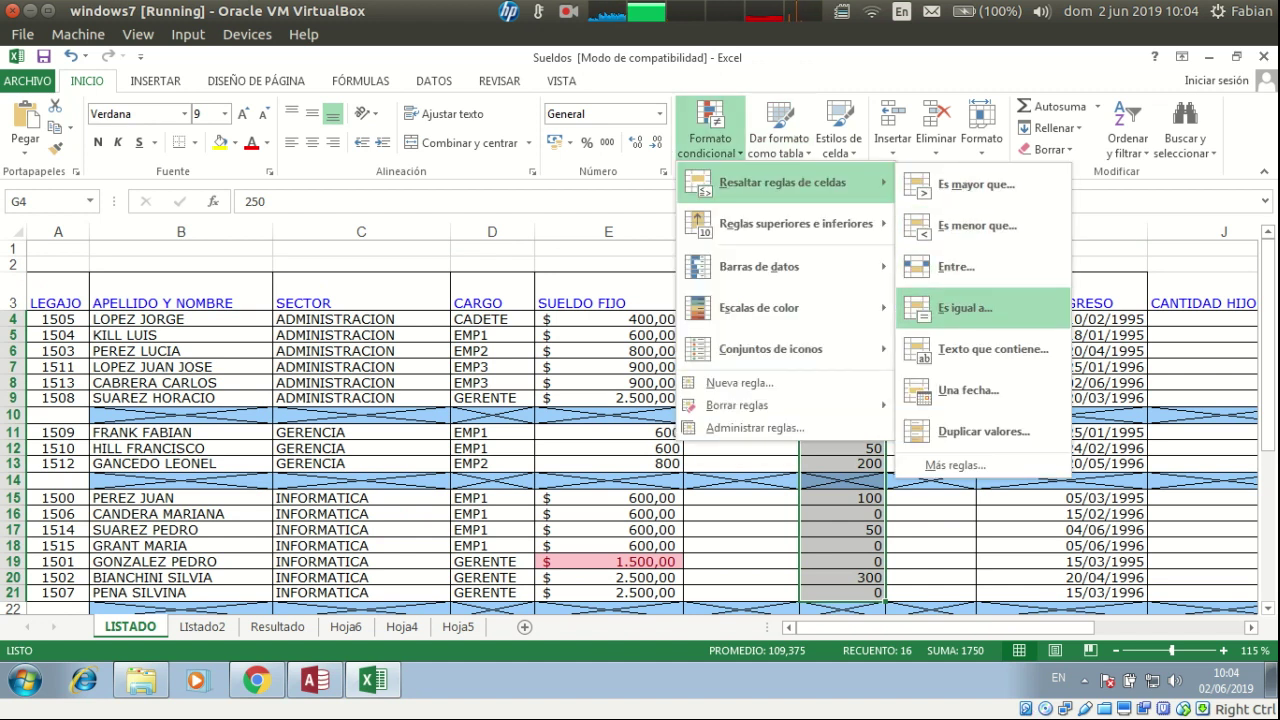
left_click(964, 307)
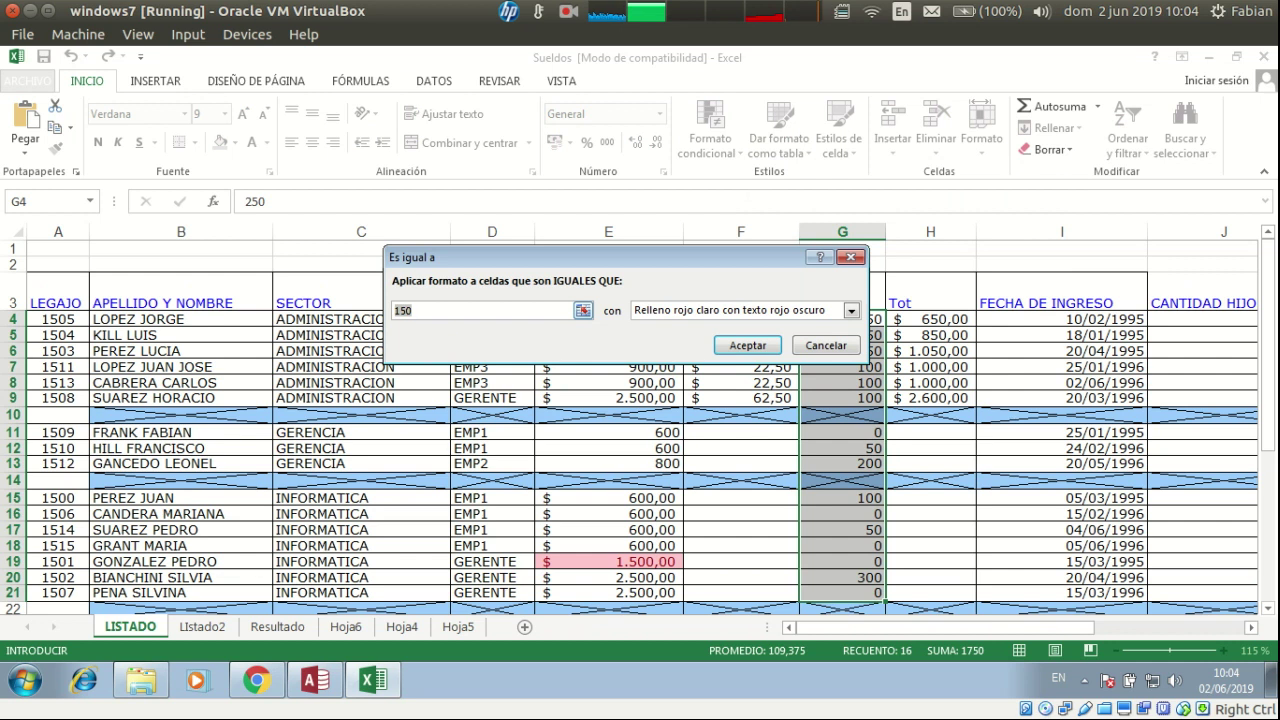
key("BackSpace")
left_click(582, 310)
scroll(640, 428, "down", 3)
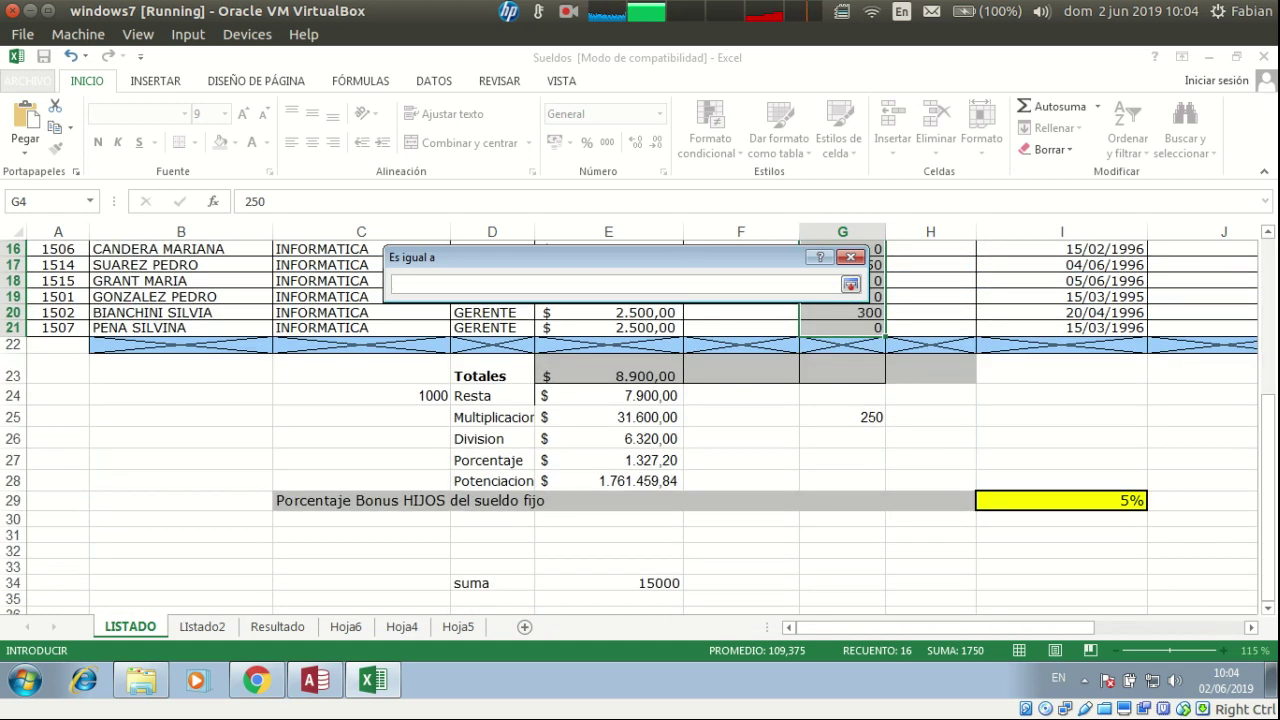
left_click(843, 417)
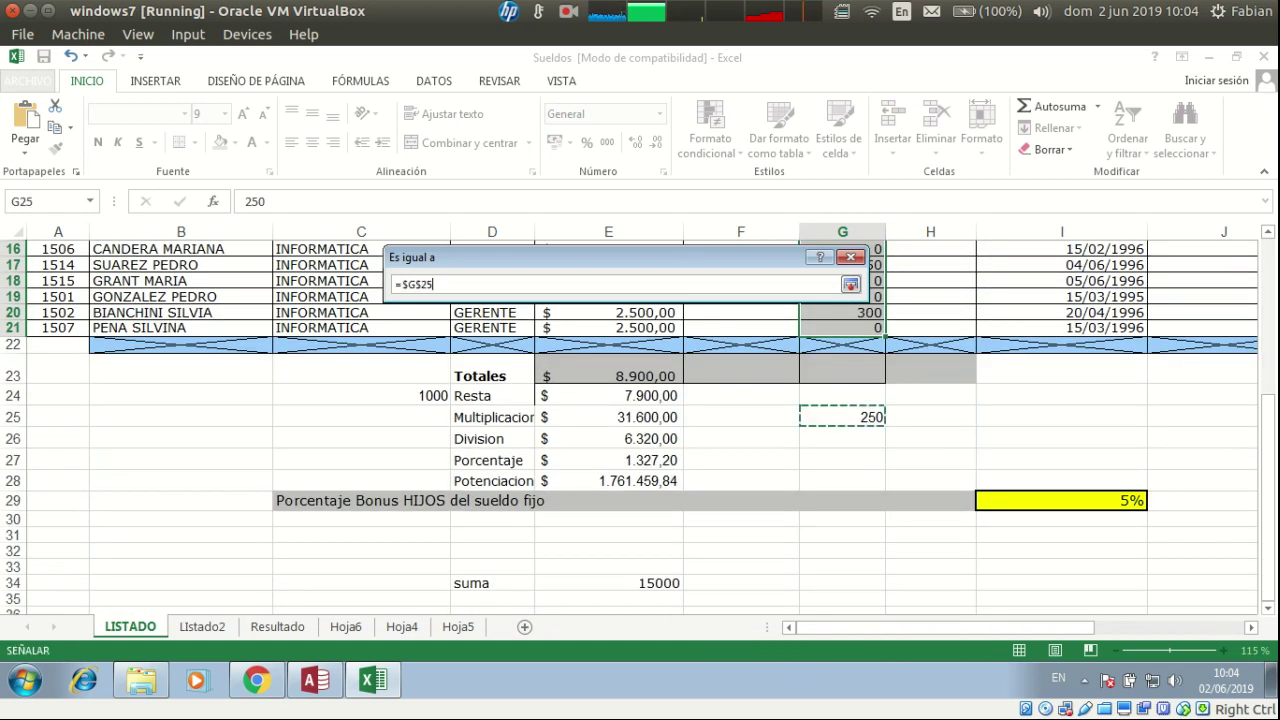
key("Return")
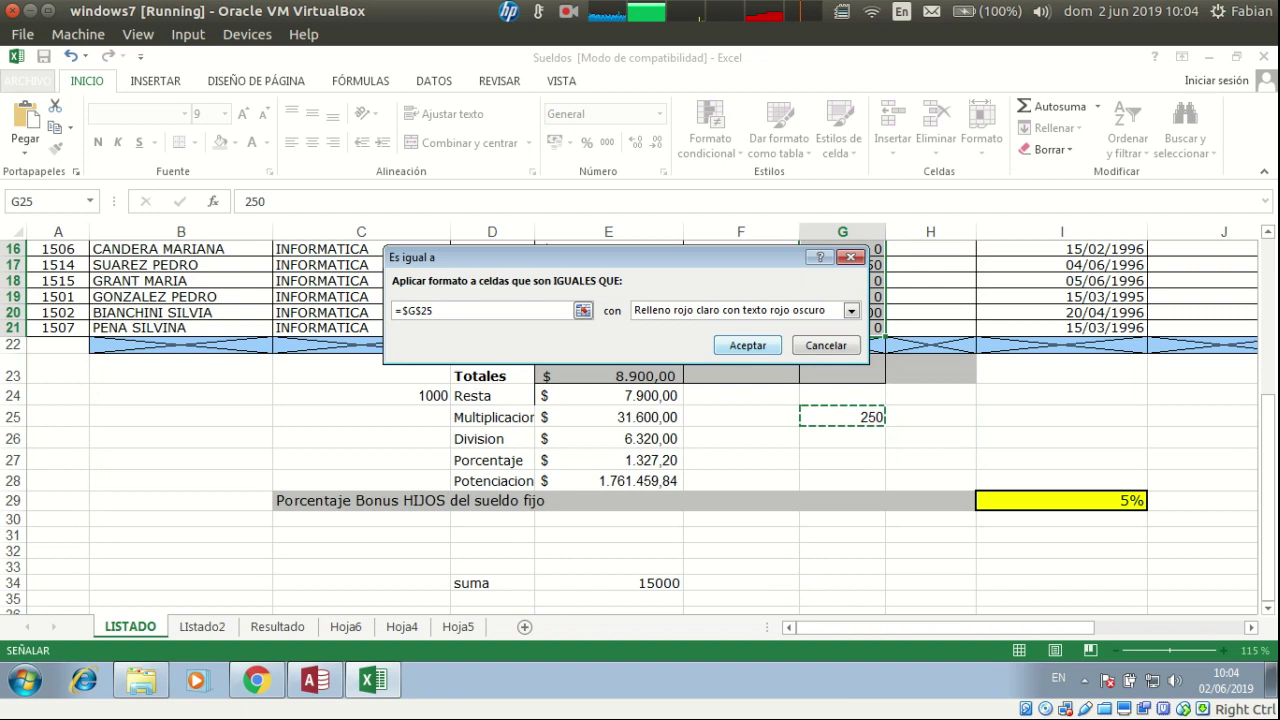
Apply the equal-to rule with Relleno amarillo con texto amarillo oscuro and check the PREMIOS column against the reference cell
key("alt+Down")
key("Down")
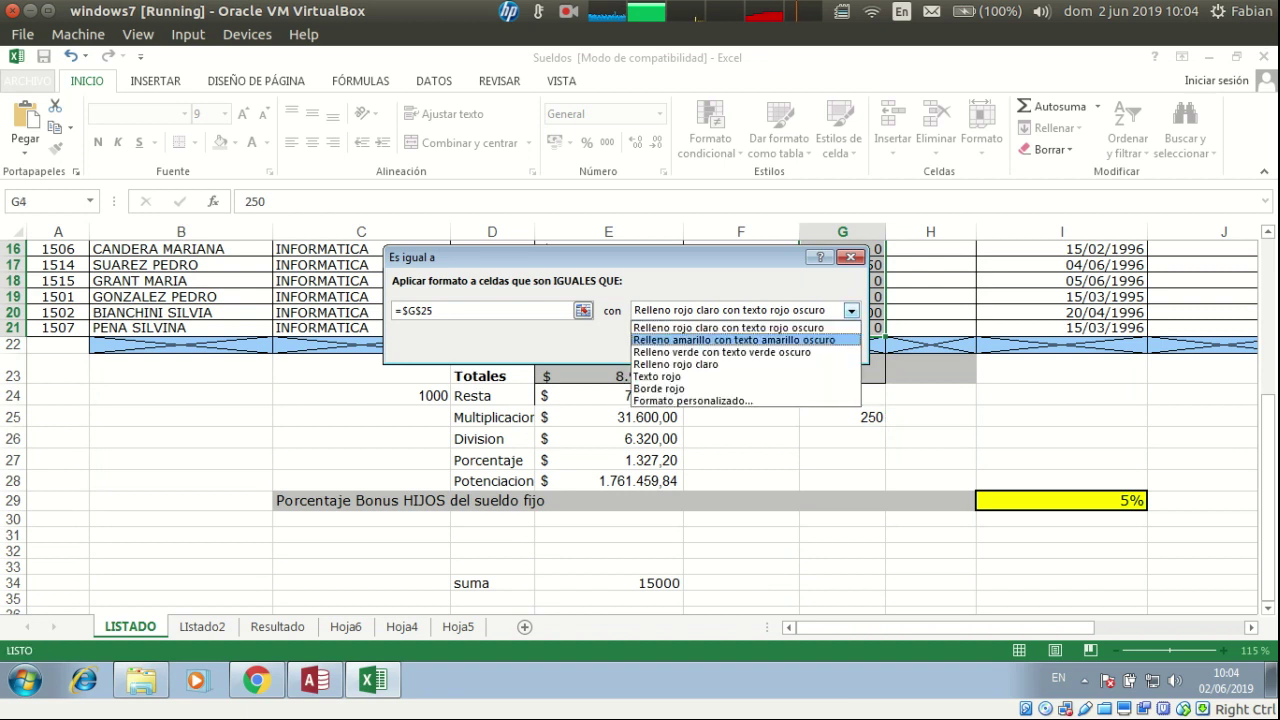
key("Return")
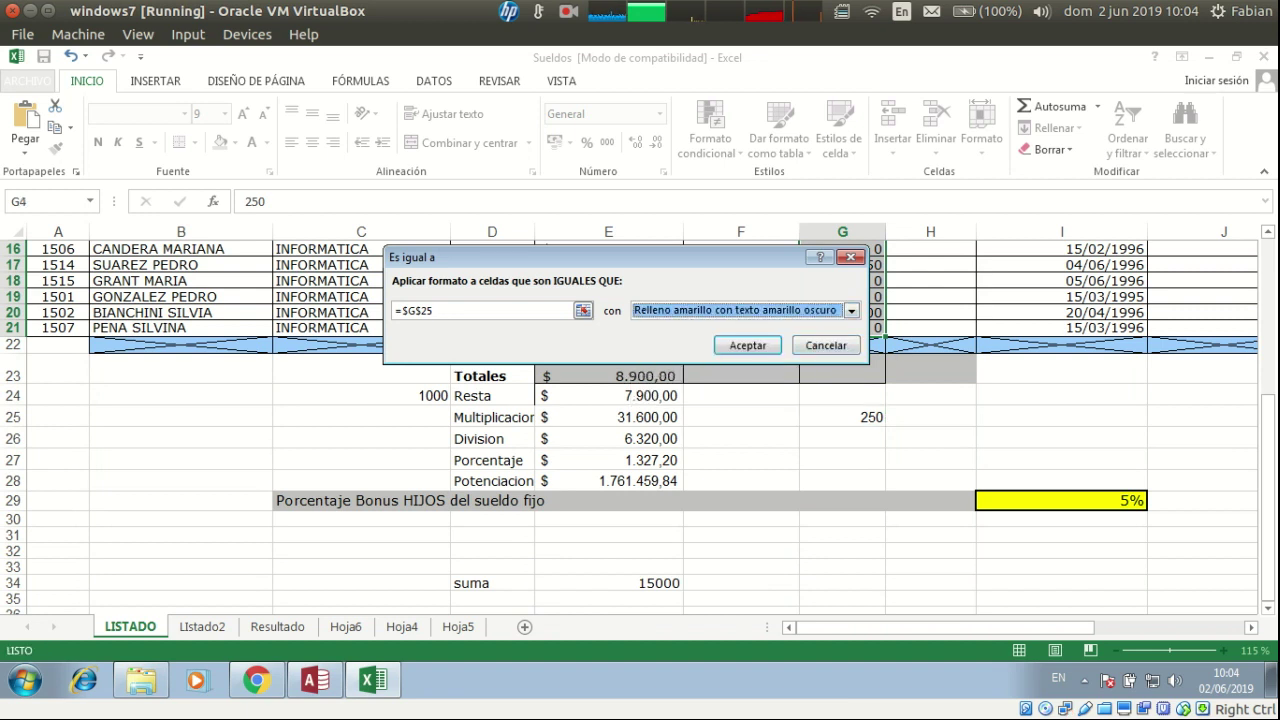
key("Return")
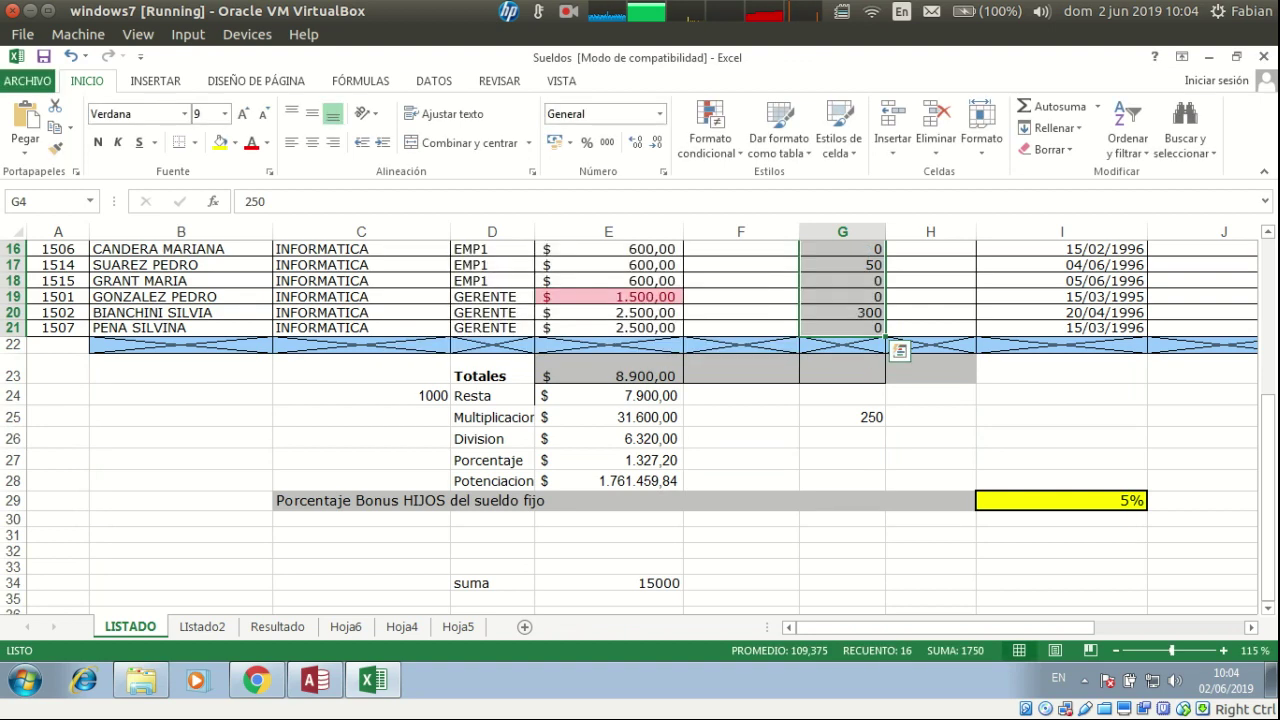
scroll(628, 427, "up", 5)
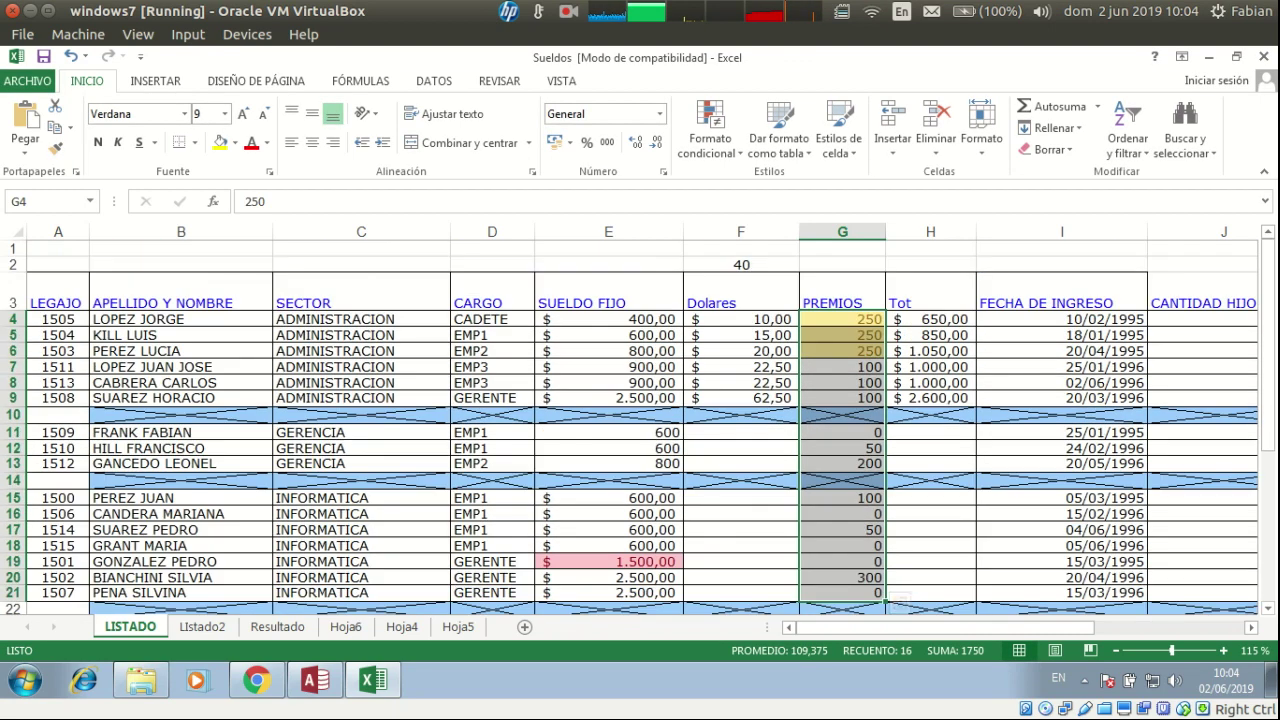
scroll(628, 427, "down", 1)
scroll(900, 600, "up", 1)
left_click(842, 367)
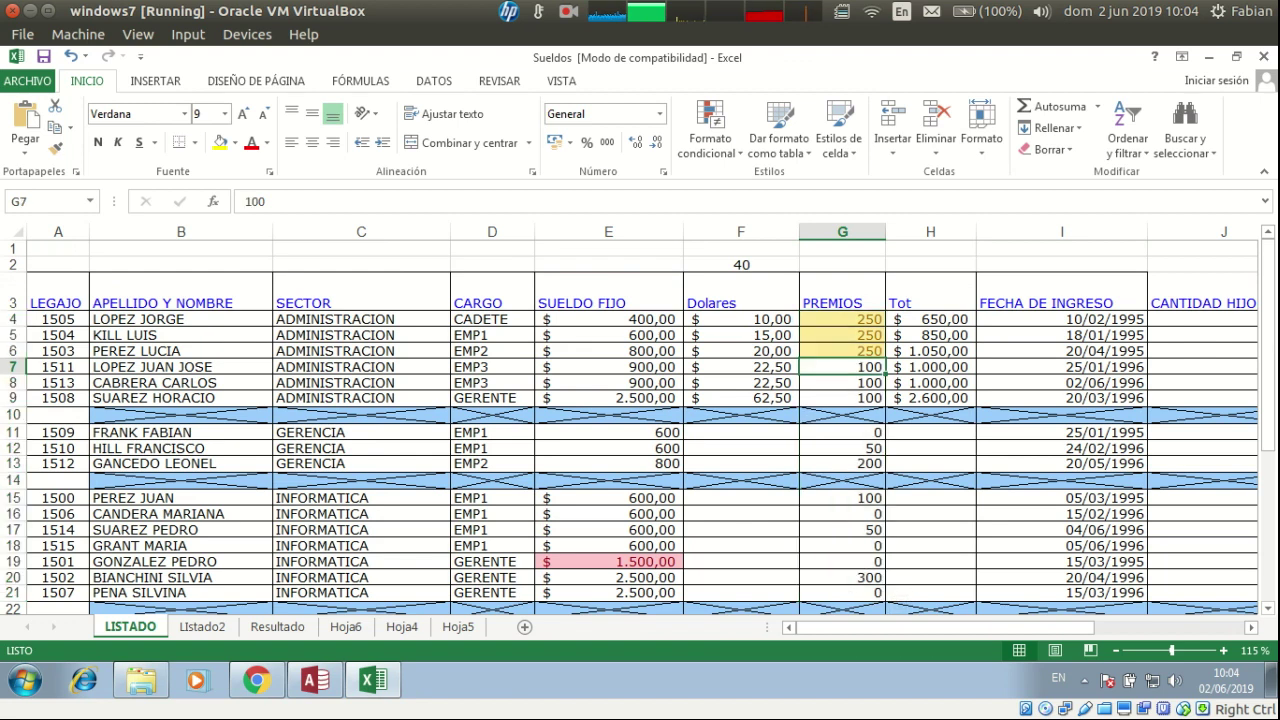
scroll(628, 427, "down", 5)
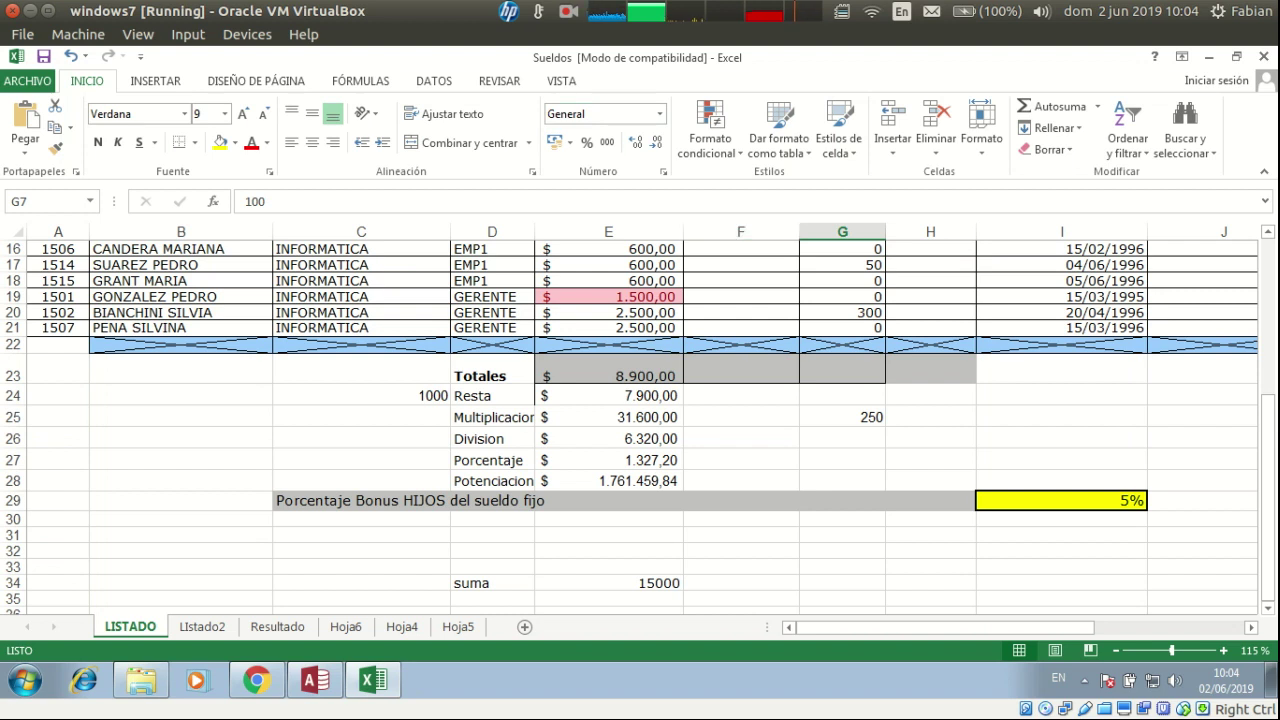
left_click(624, 12)
left_click(629, 51)
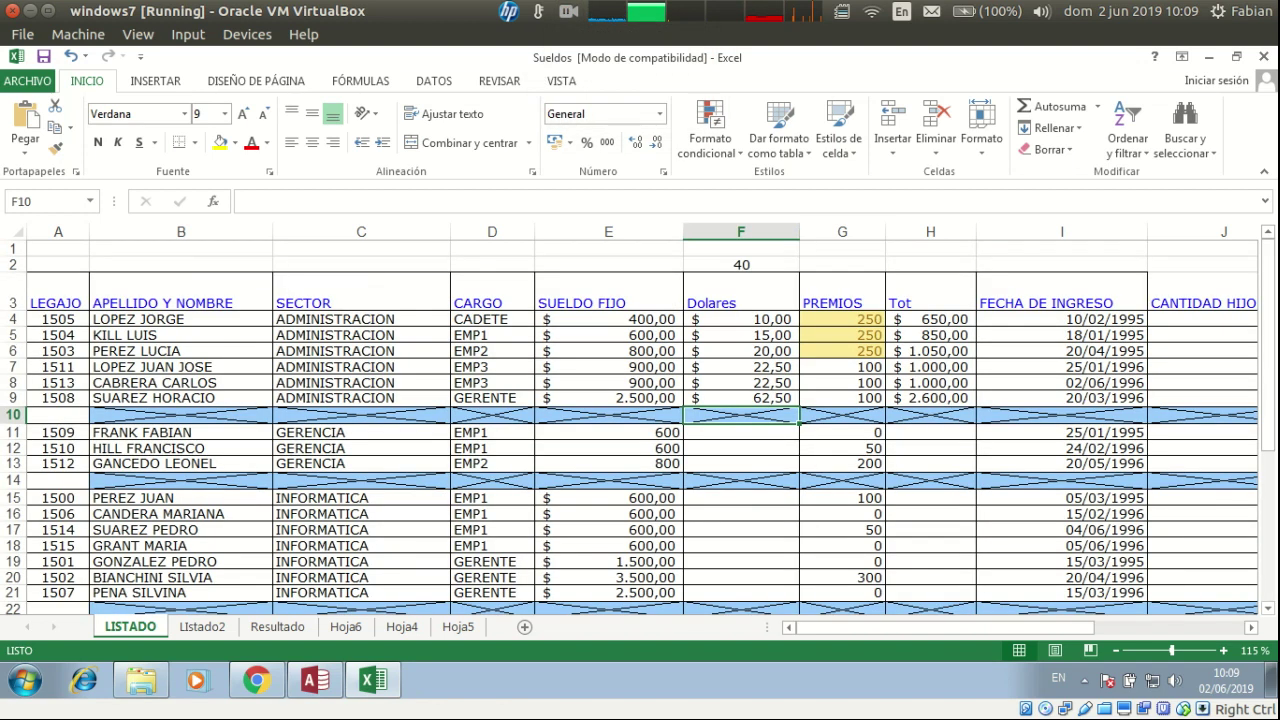
Start an equal-to highlighting rule for the SUELDO FIJO cells E4:E21
scroll(640, 427, "down", 2)
scroll(640, 427, "up", 2)
left_click(609, 319)
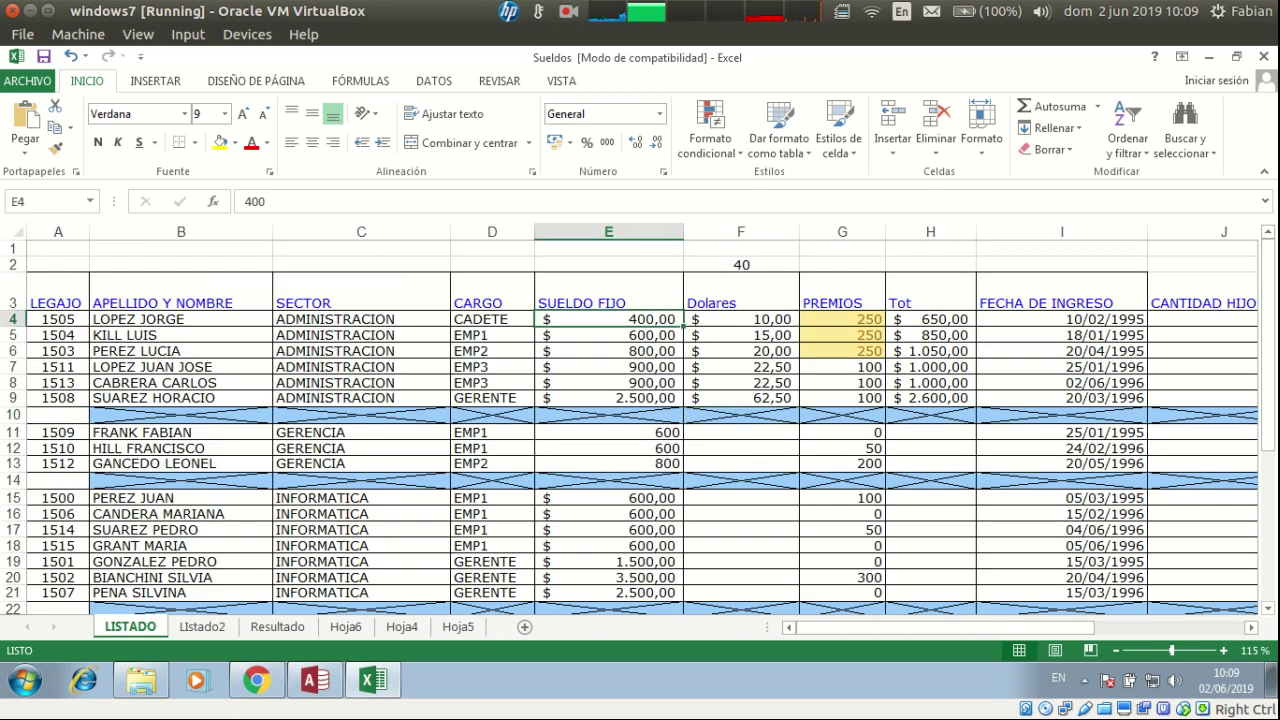
left_click_drag(609, 319, 609, 592)
left_click(710, 128)
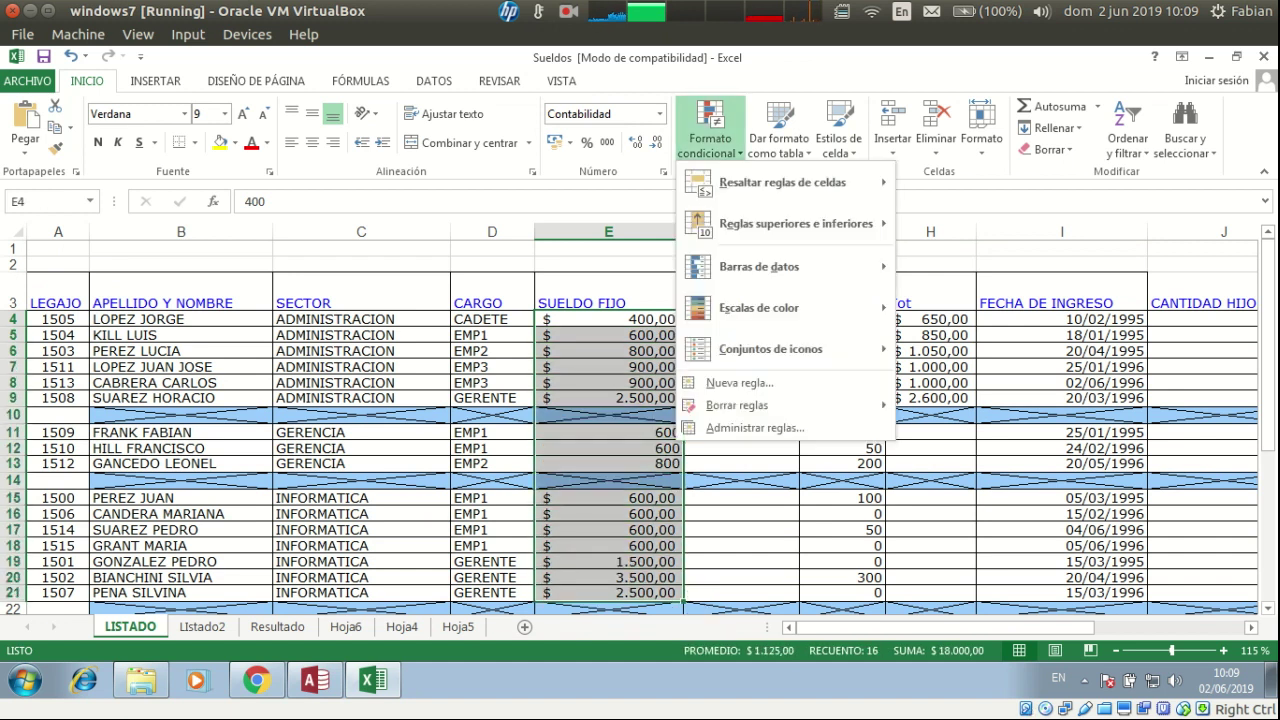
mouse_move(780, 182)
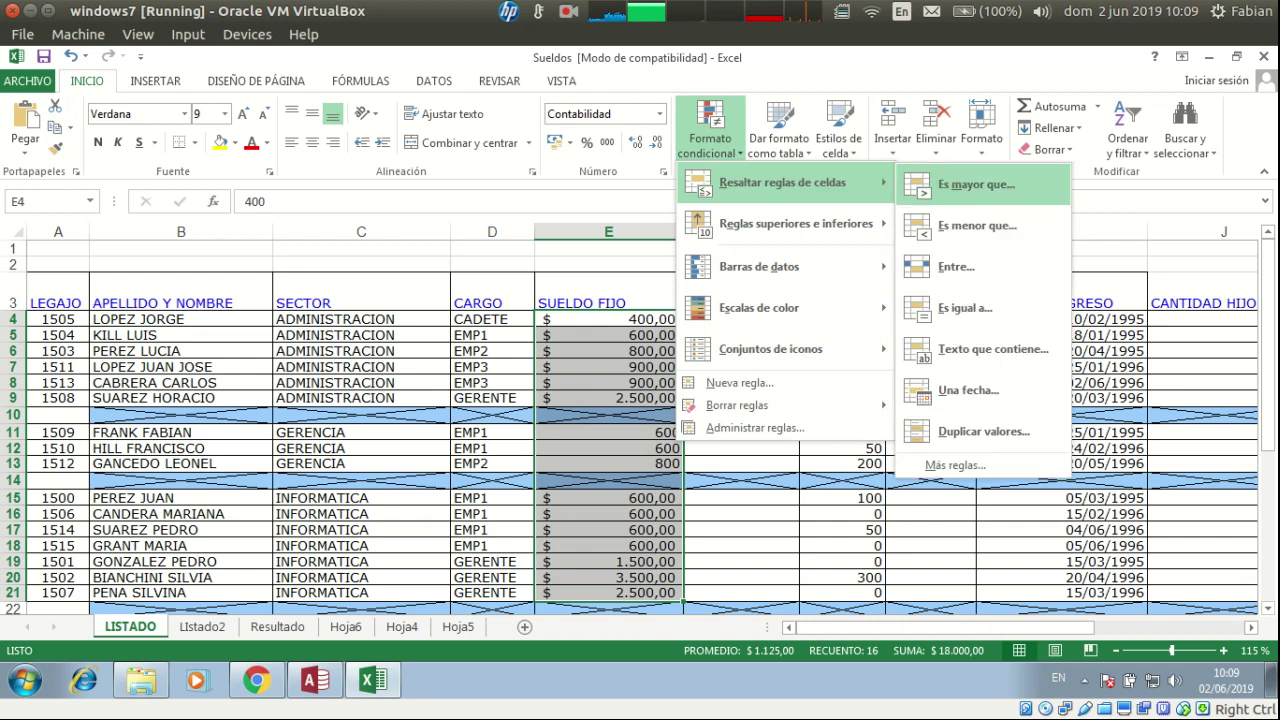
left_click(965, 308)
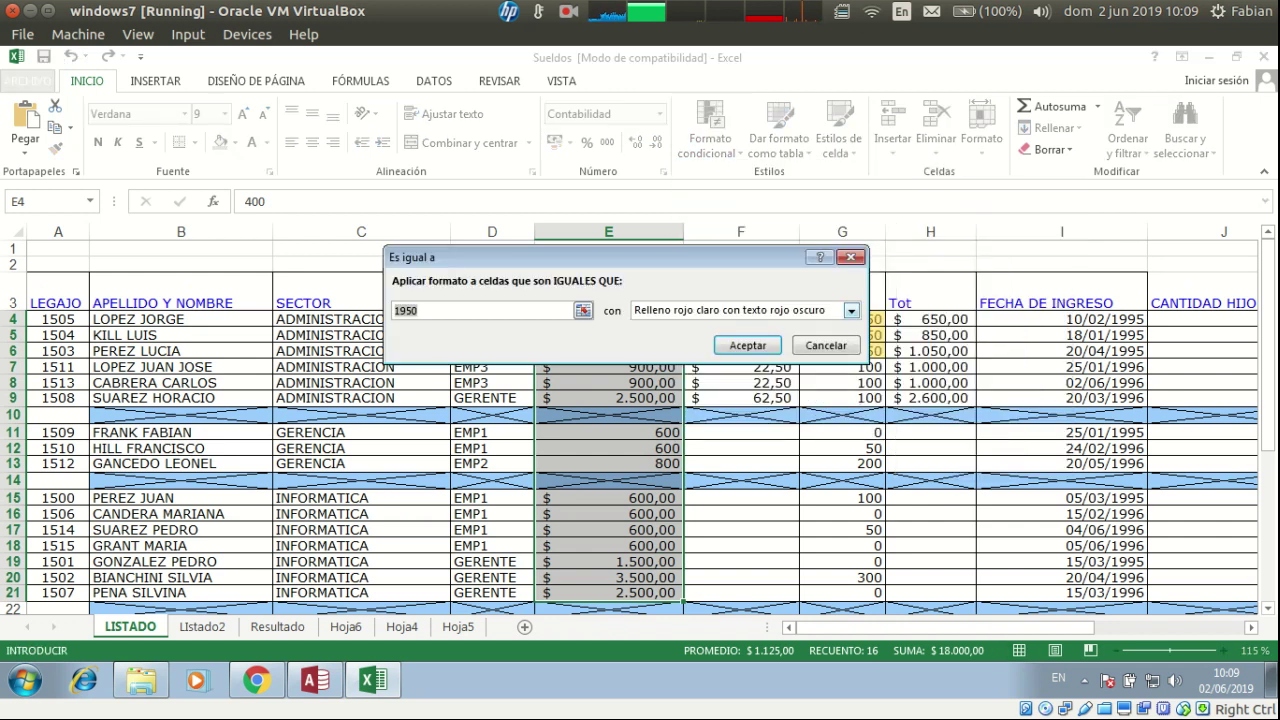
Set the comparison to the MAX of $E$4:$E$21 and apply the rule with Relleno verde con texto verde oscuro
key("BackSpace")
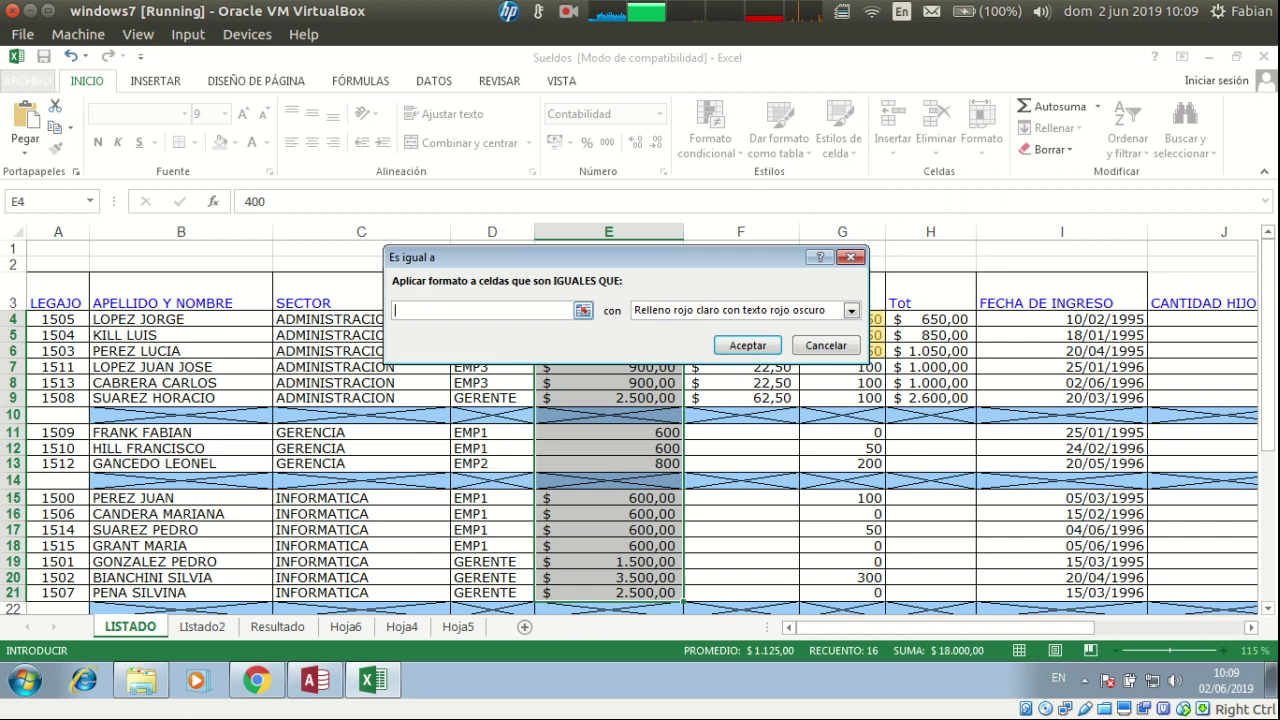
type("MAX(")
left_click(582, 310)
left_click_drag(610, 319, 682, 526)
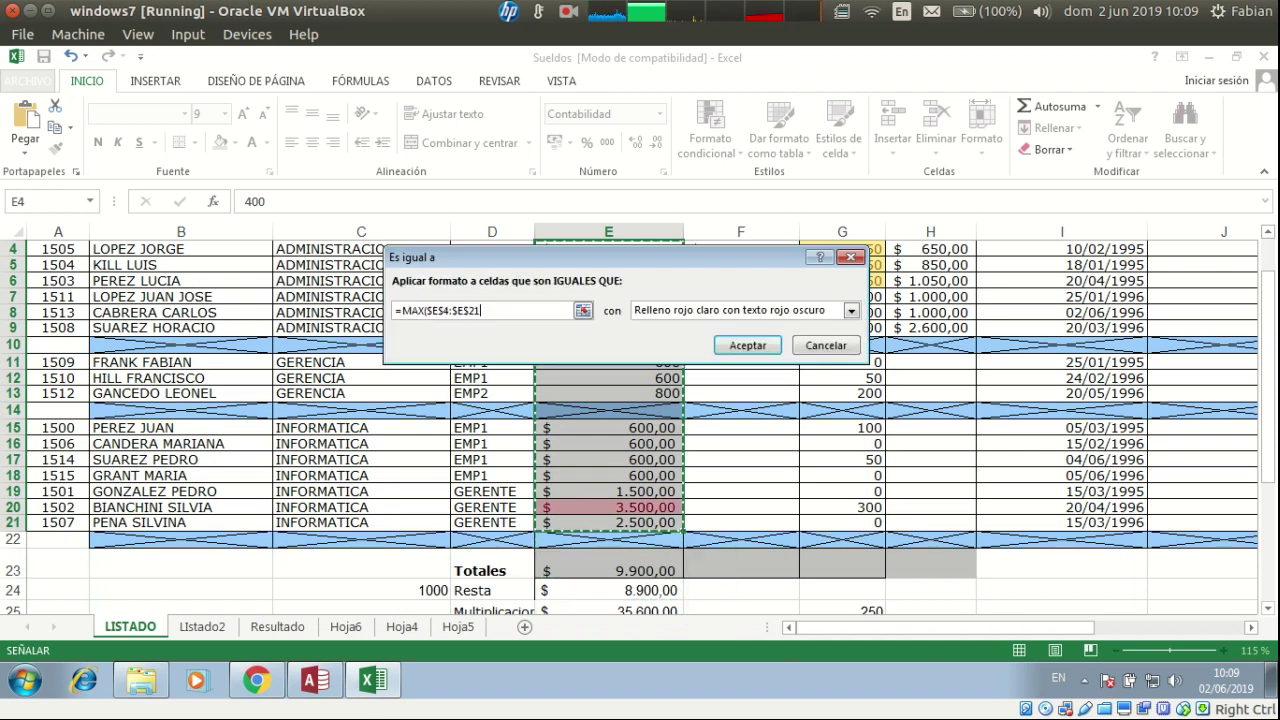
left_click(851, 311)
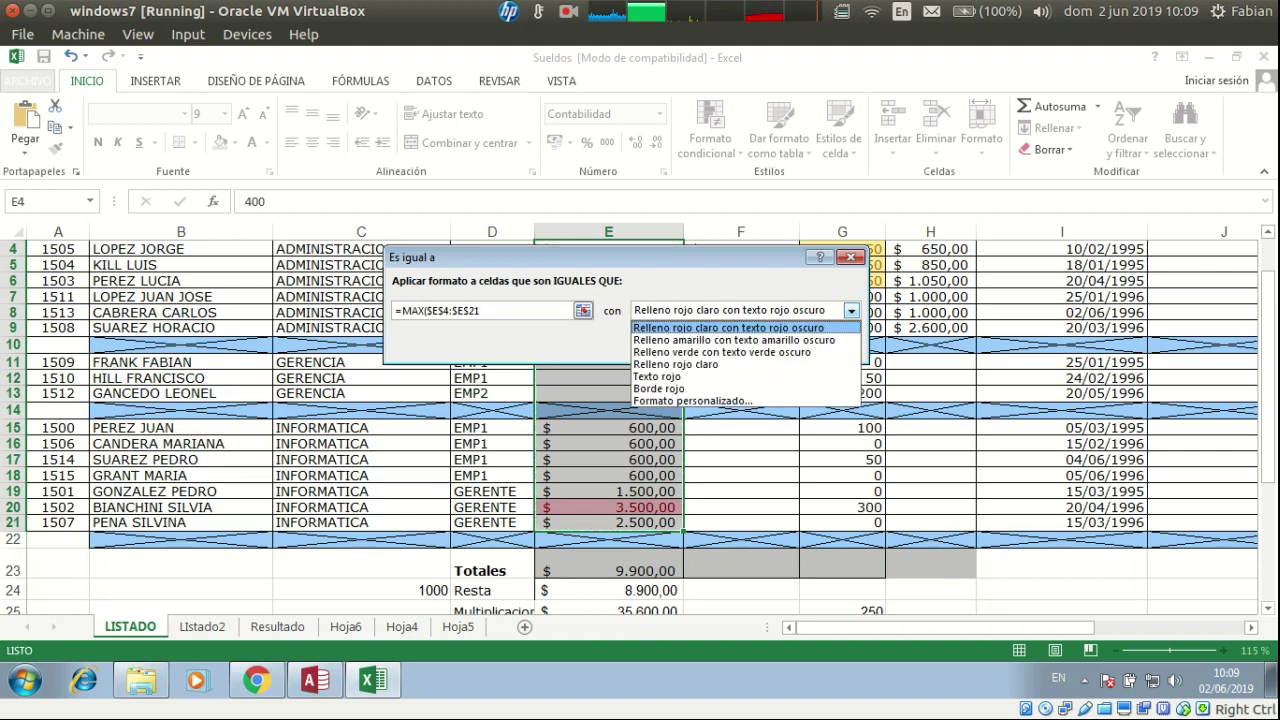
left_click(760, 350)
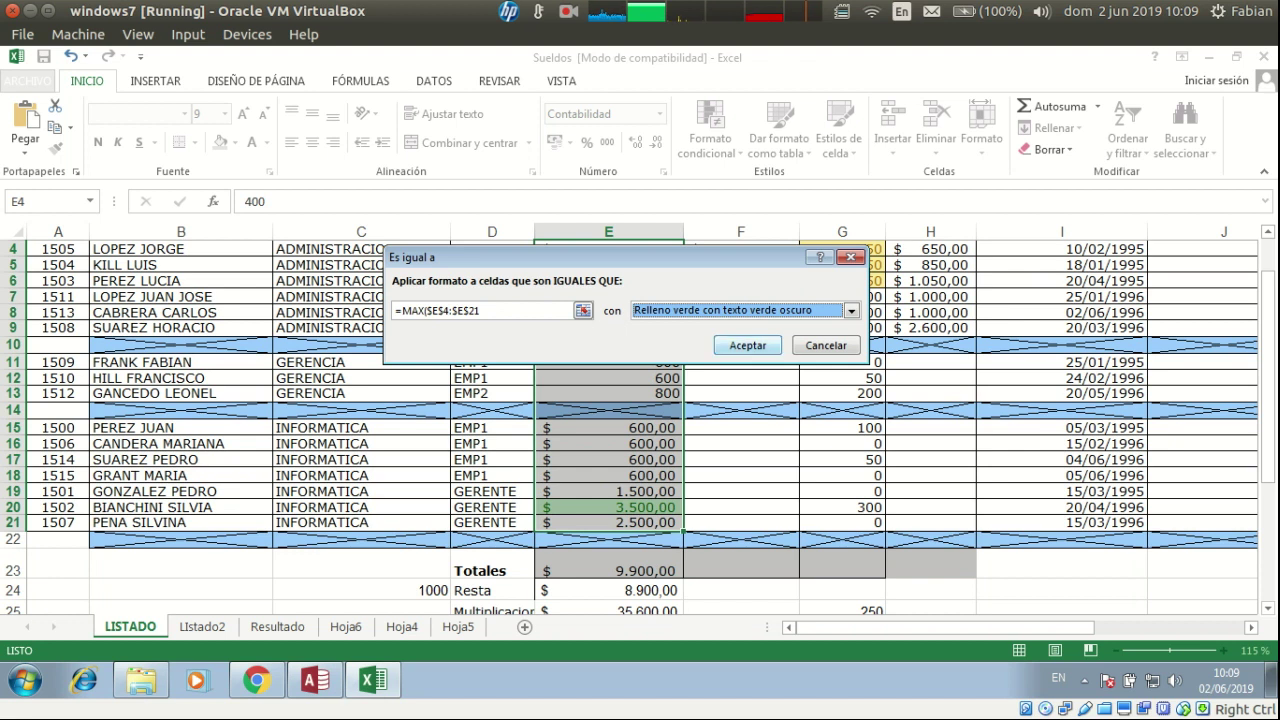
left_click(748, 345)
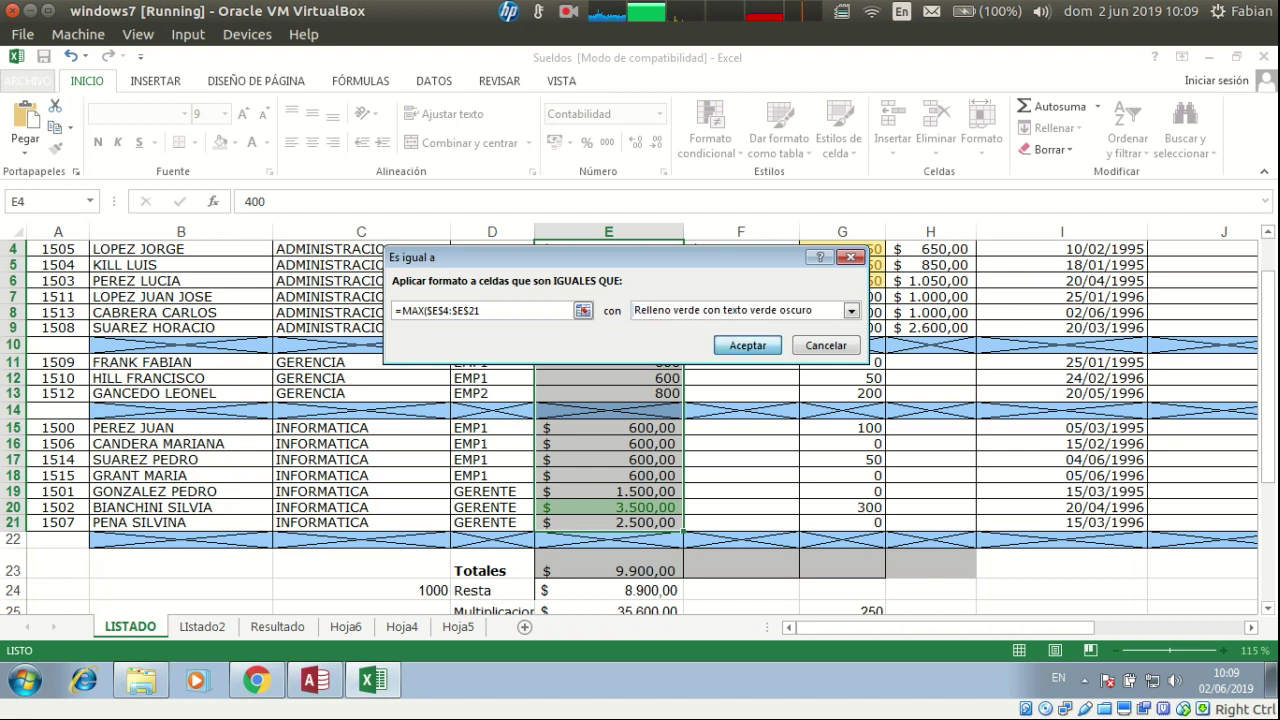
Check which SUELDO FIJO cell the maximum rule highlights against its neighbouring salaries
left_click(609, 460)
left_click(609, 492)
left_click(609, 507)
left_click(609, 492)
key("Down")
key("Down")
key("Up")
key("Up")
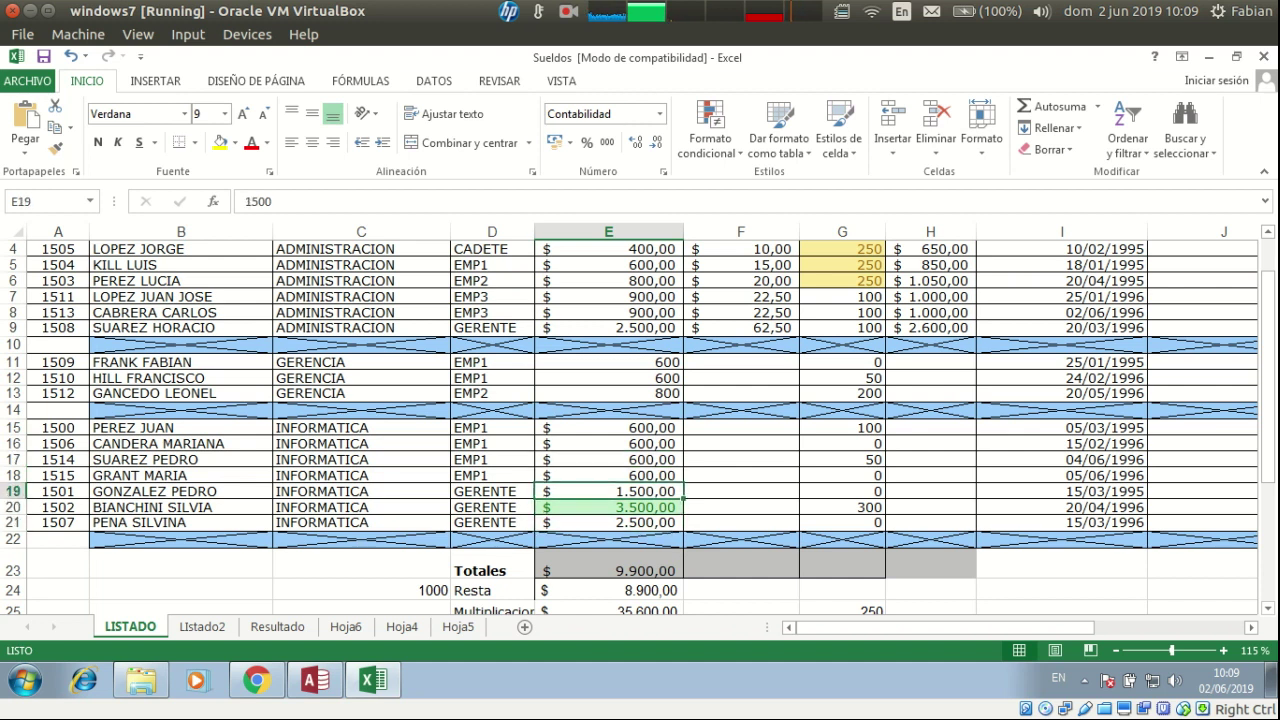
left_click(569, 12)
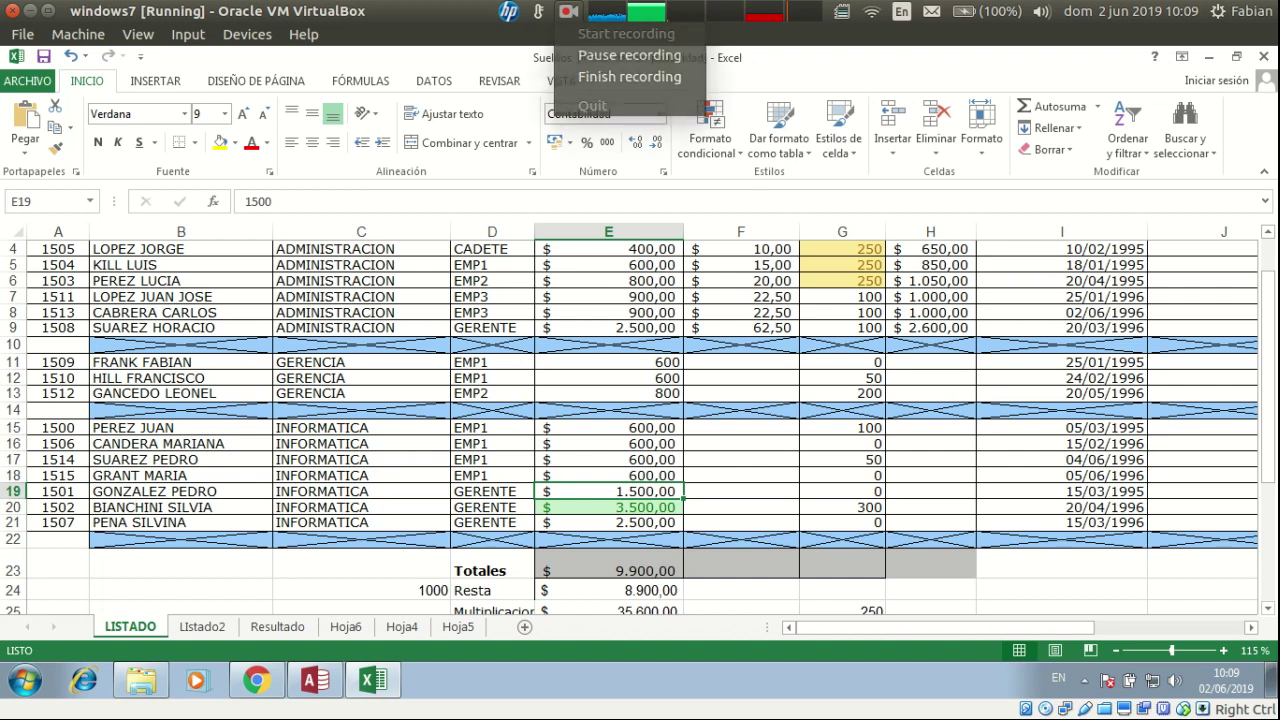
left_click(629, 55)
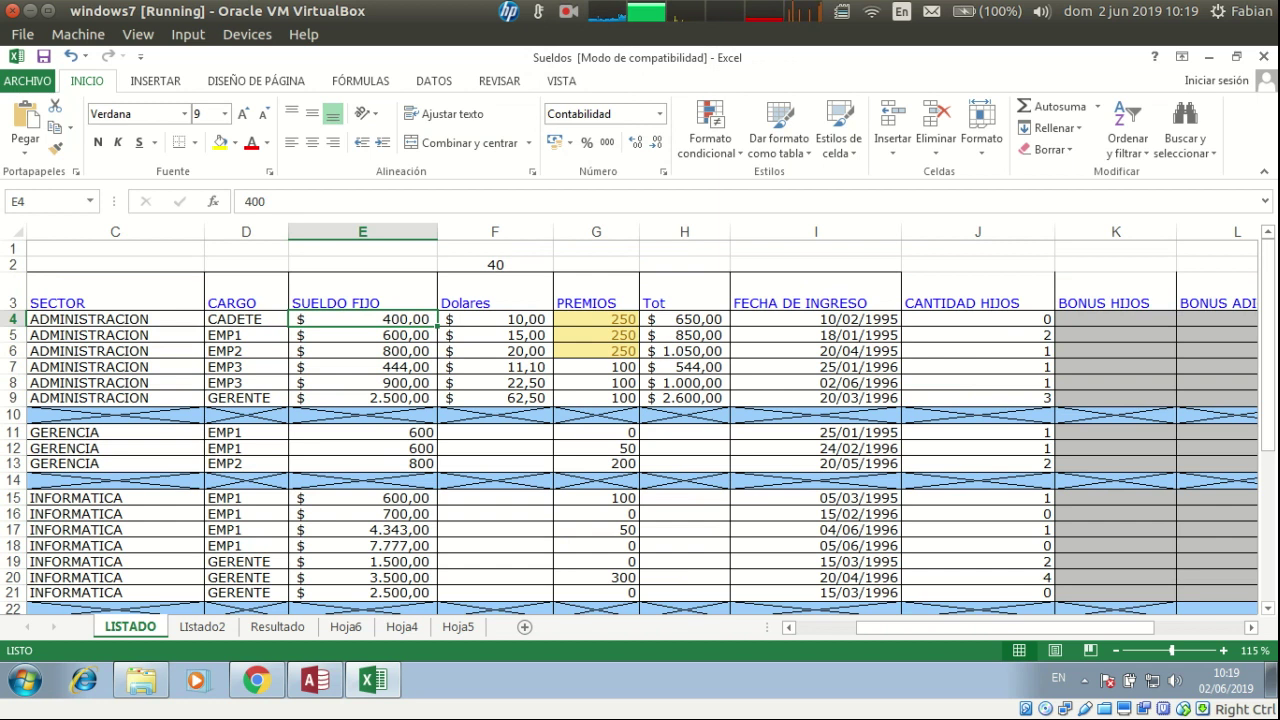
Start a new rule for E4:E21 in the conditional formatting rules manager, using the type Aplicar formato únicamente a las celdas que contengan
left_click_drag(362, 319, 362, 592)
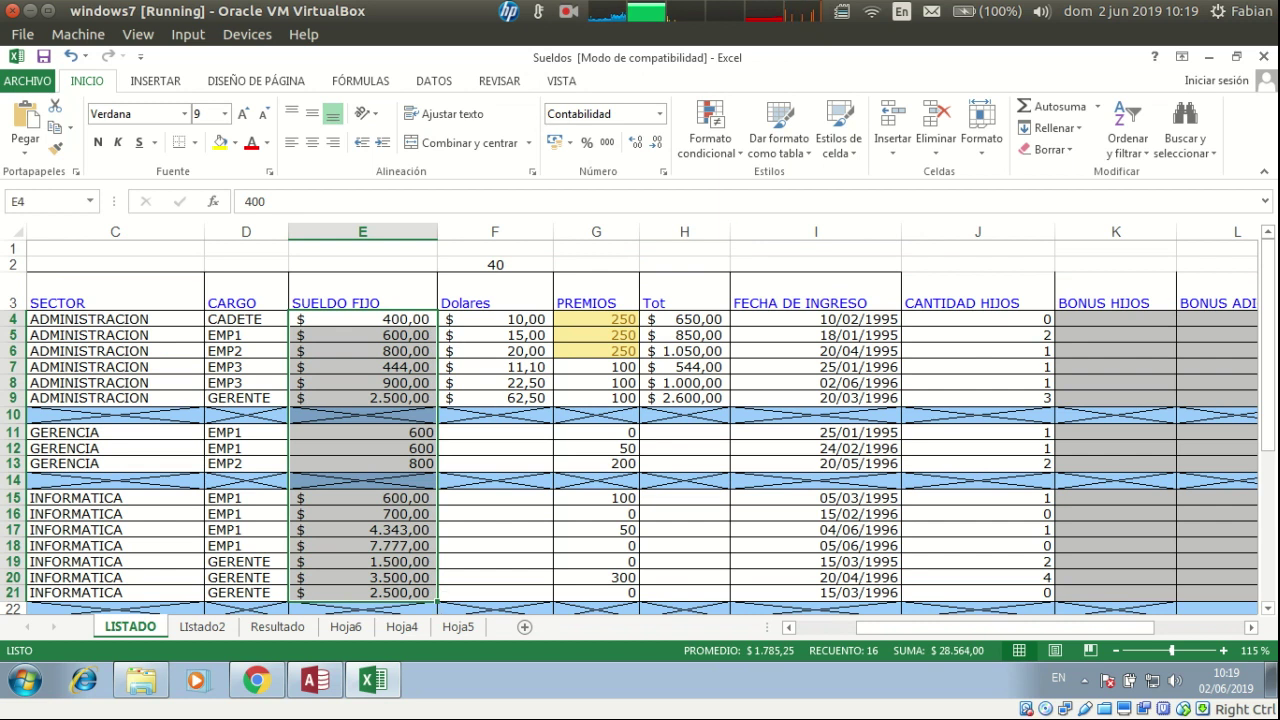
left_click(710, 128)
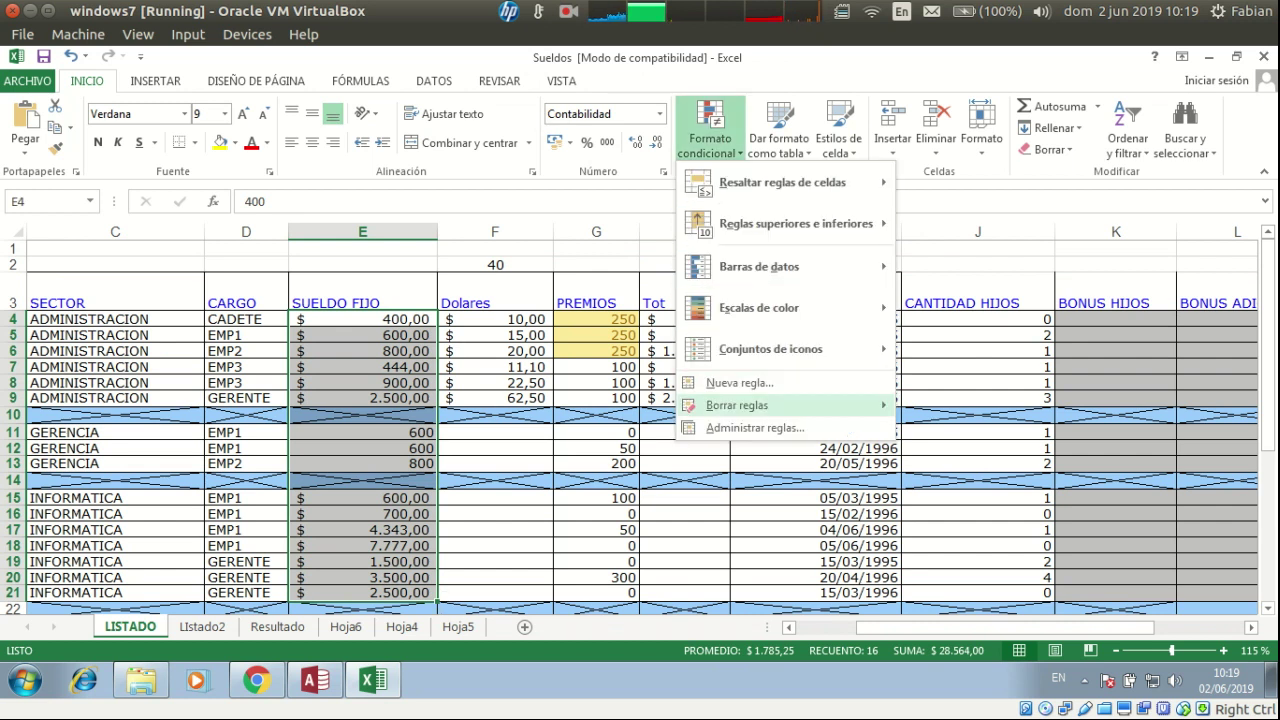
left_click(755, 427)
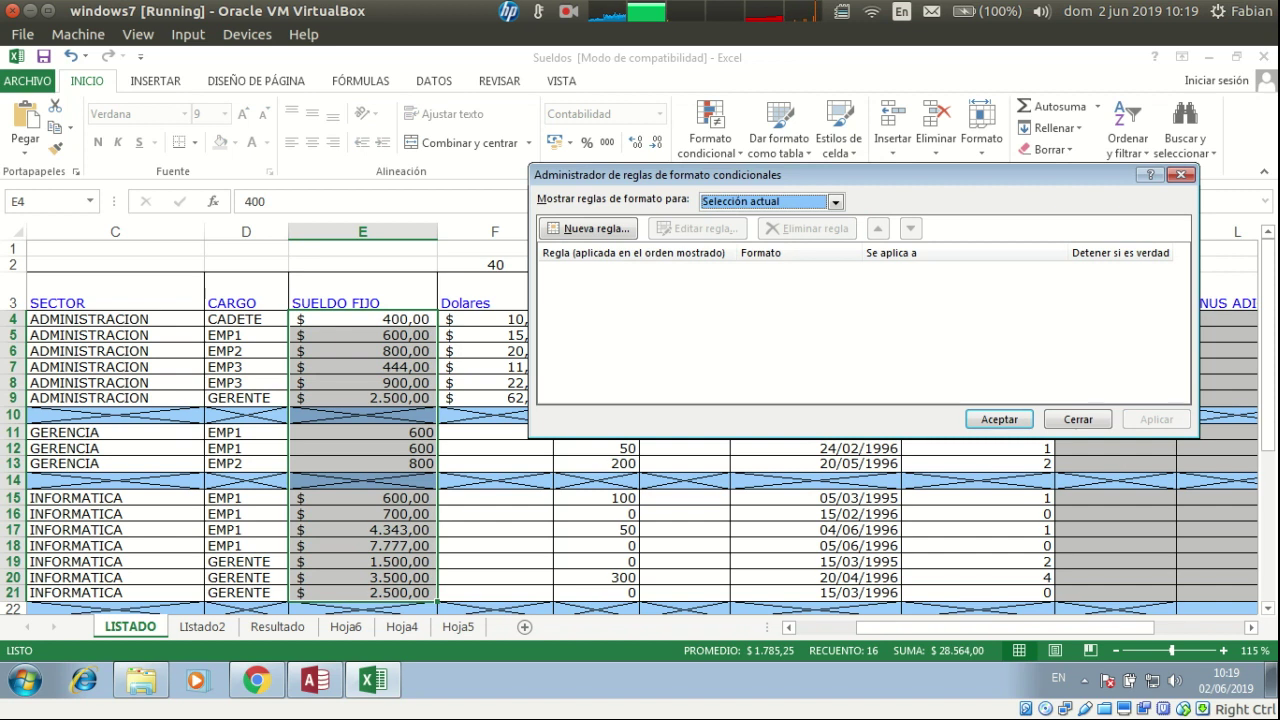
left_click_drag(864, 175, 716, 191)
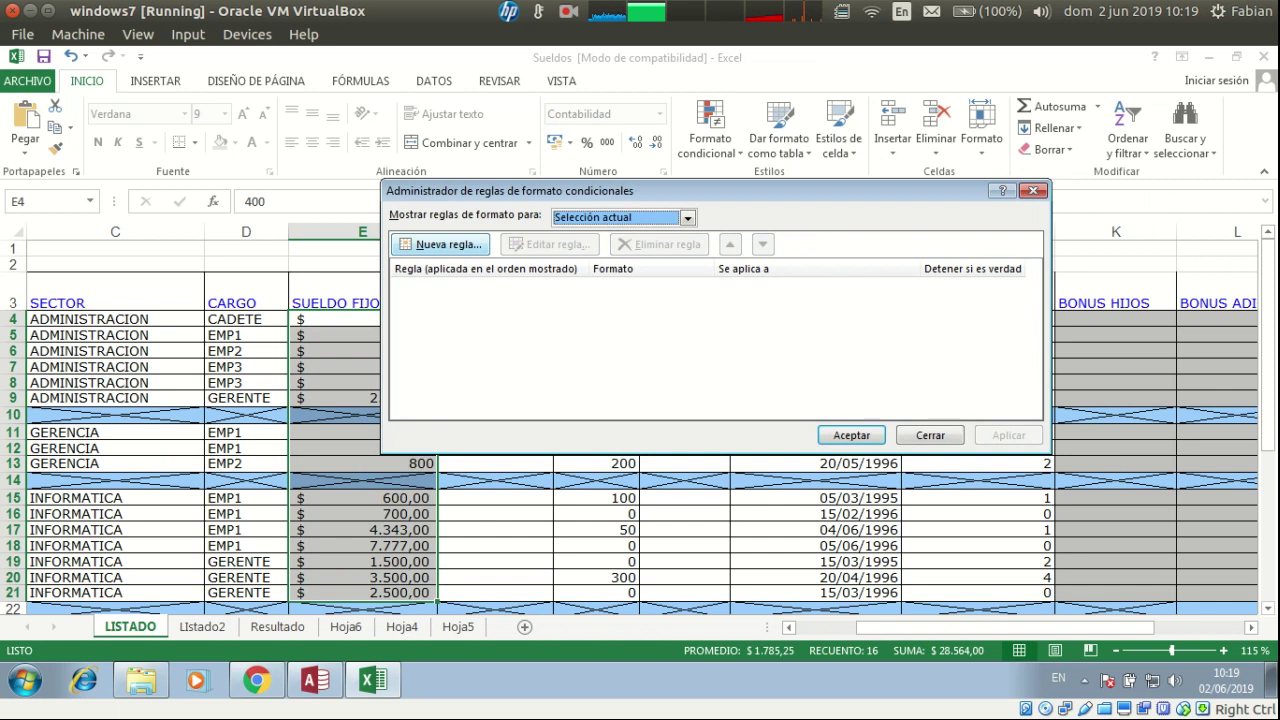
left_click(441, 245)
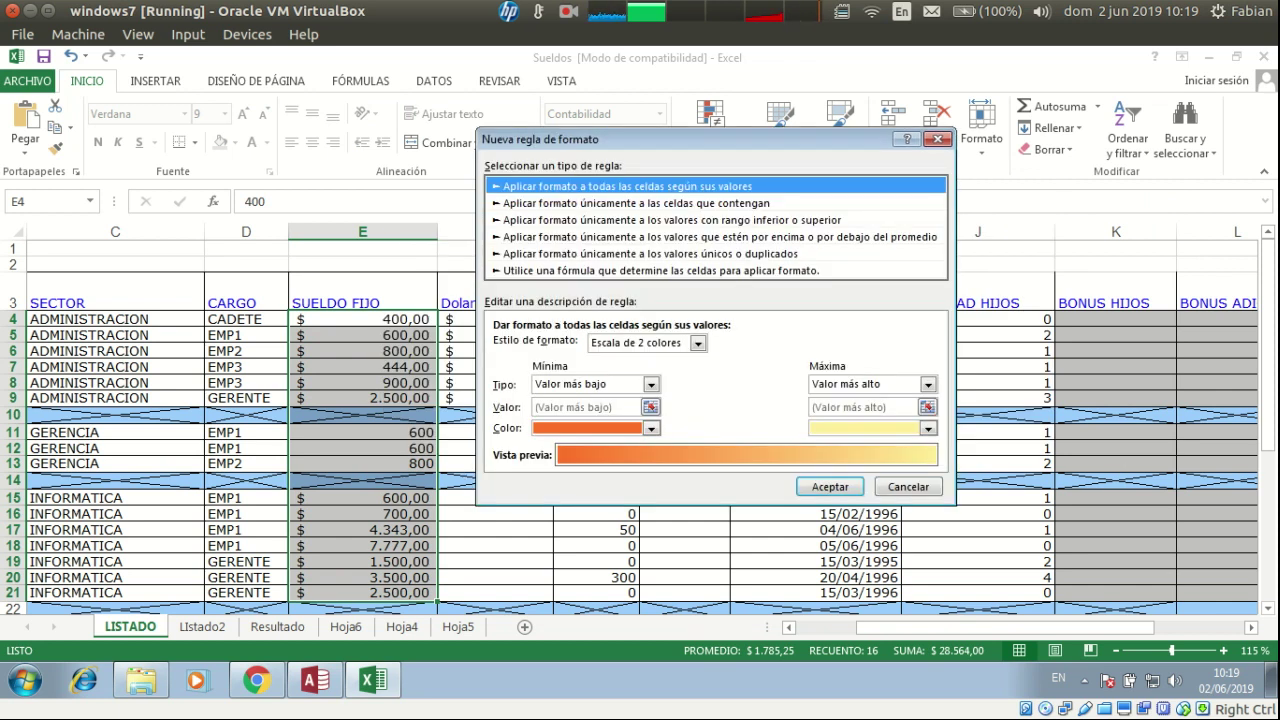
left_click(636, 203)
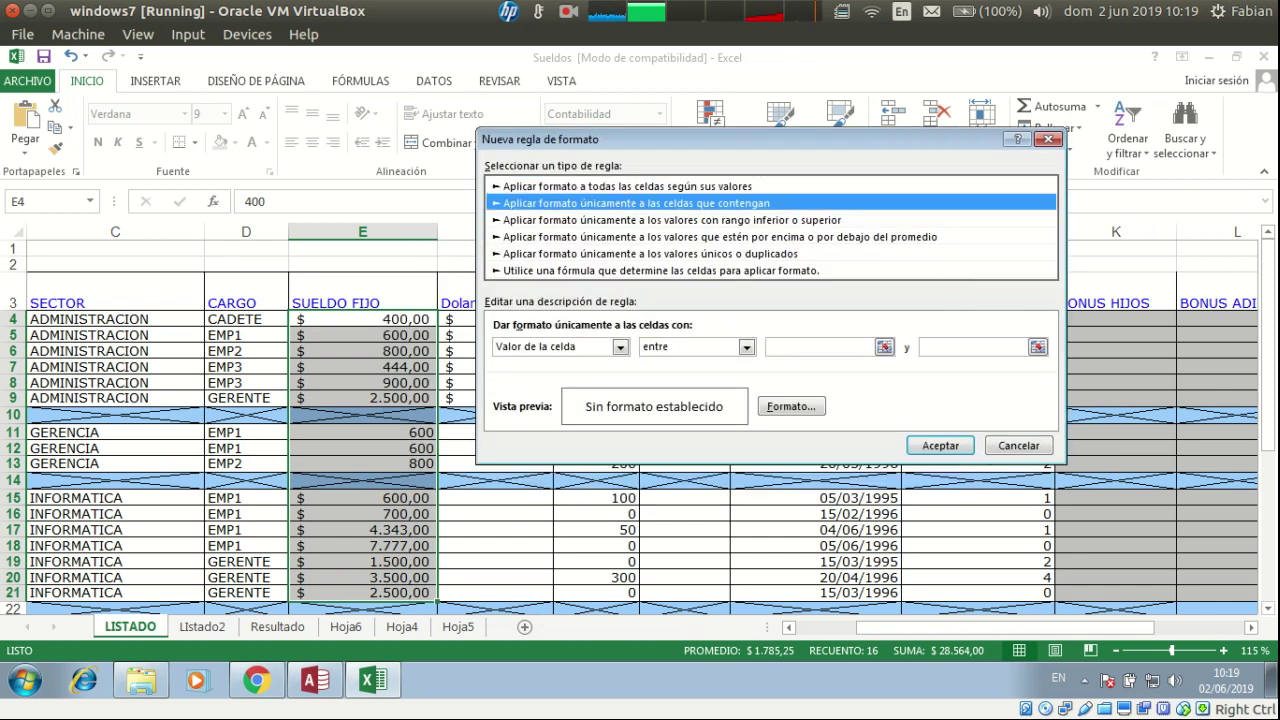
left_click(660, 220)
left_click(660, 237)
left_click(660, 220)
key("Up")
key("Up")
key("Down")
left_click(568, 11)
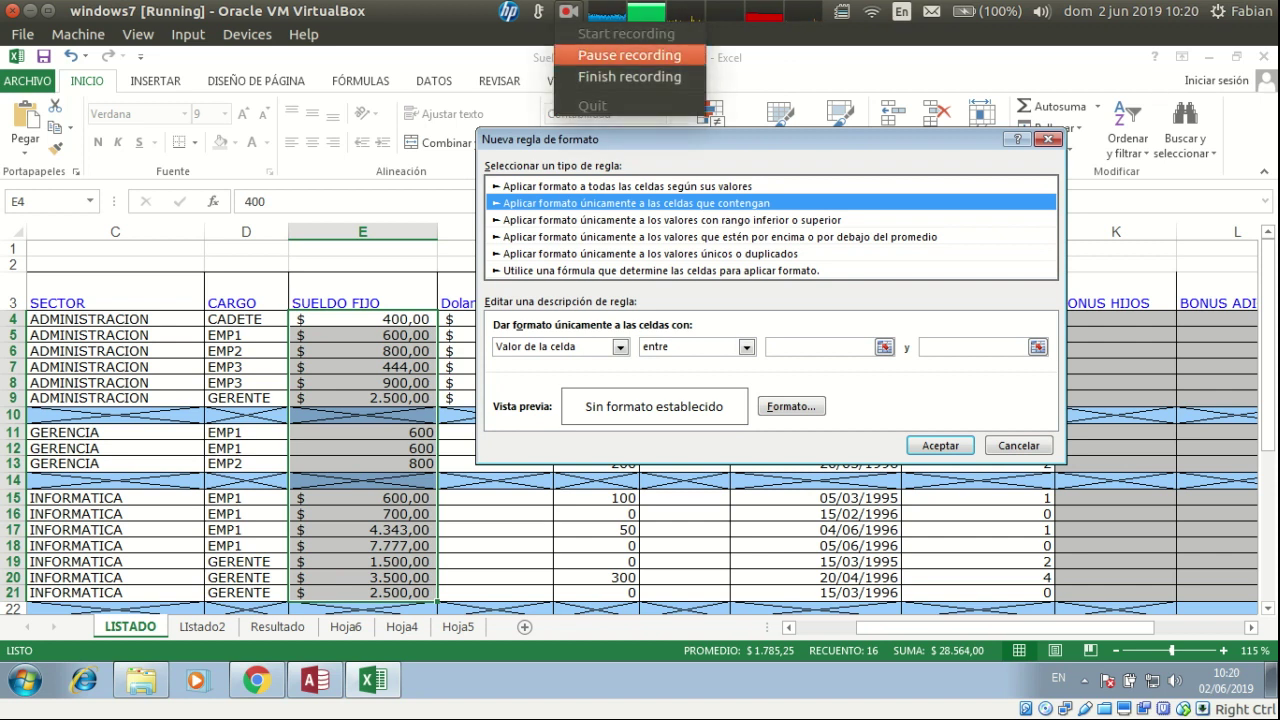
left_click(622, 55)
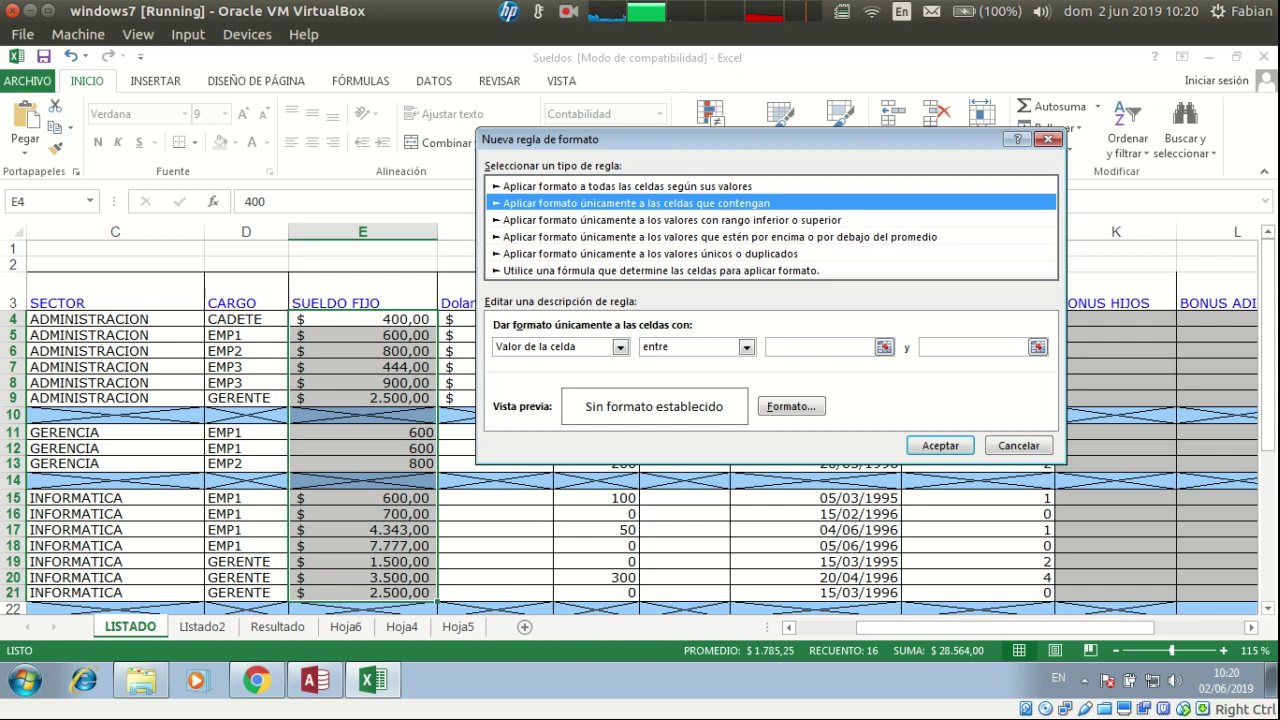
left_click(672, 220)
left_click(636, 203)
Set the rule's condition to Valor de la celda mayor que 1000
left_click(620, 347)
left_click(620, 347)
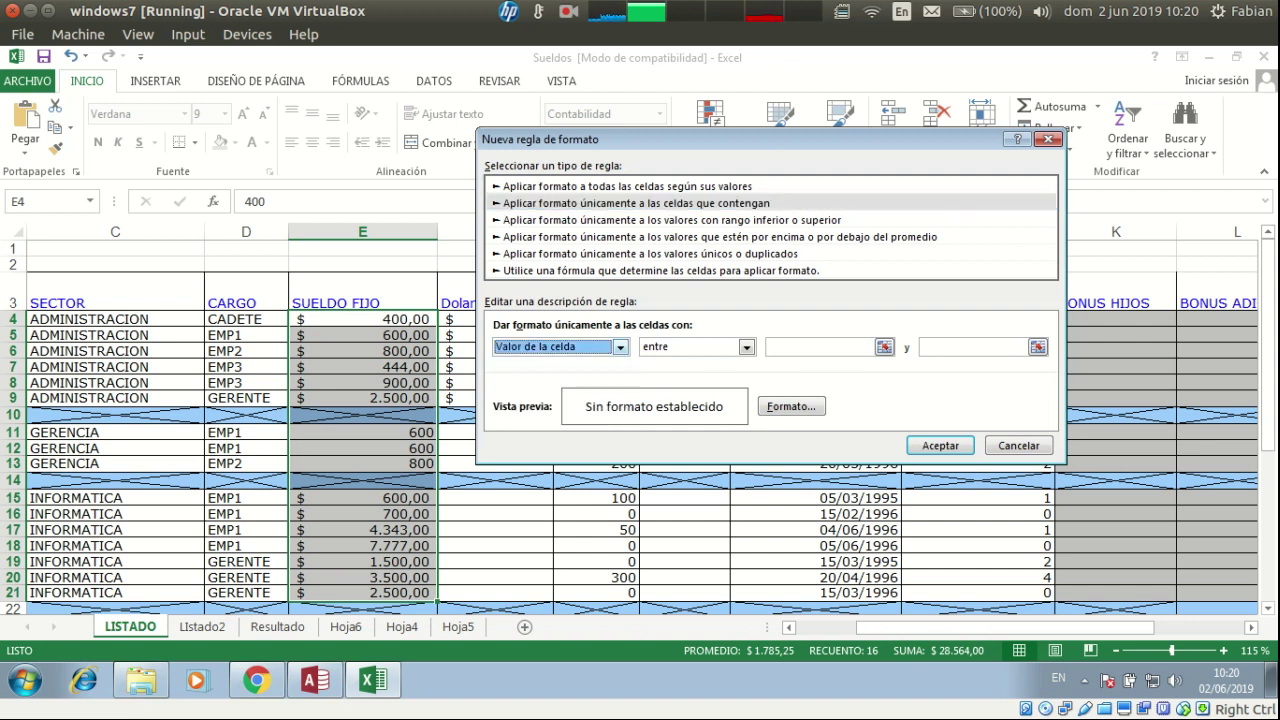
left_click(746, 347)
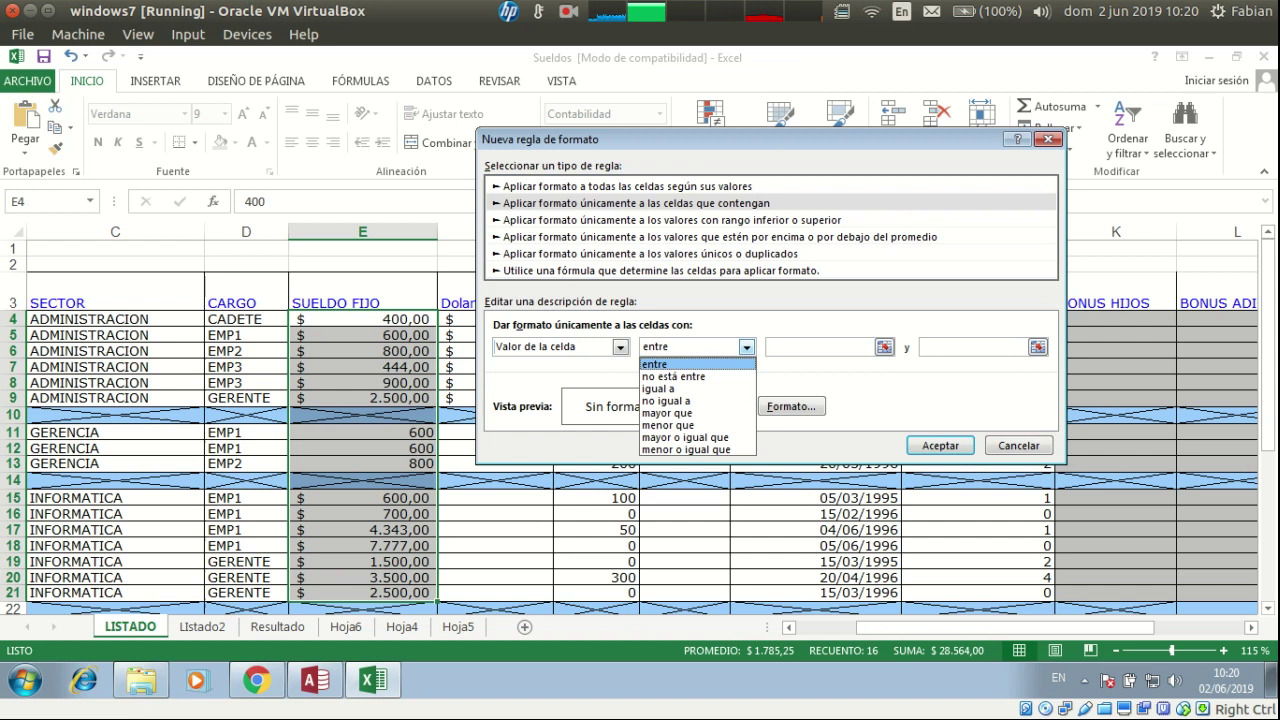
left_click(746, 347)
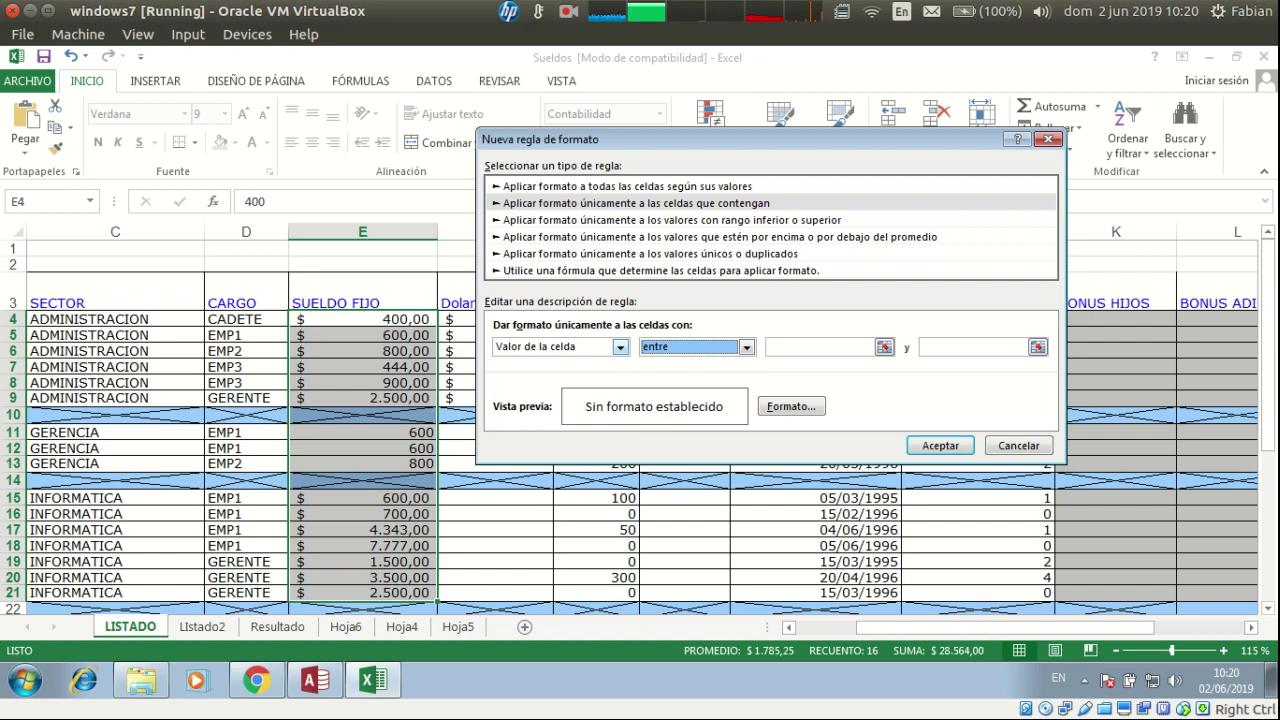
left_click(747, 347)
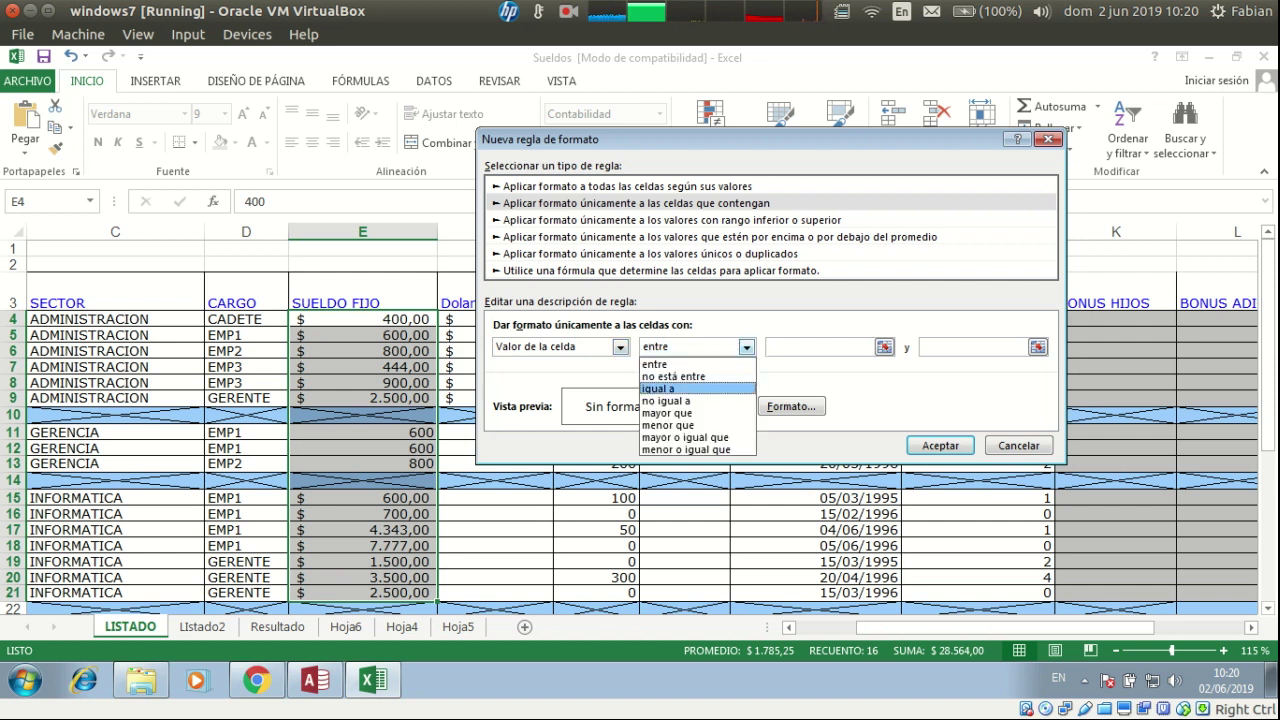
left_click(667, 412)
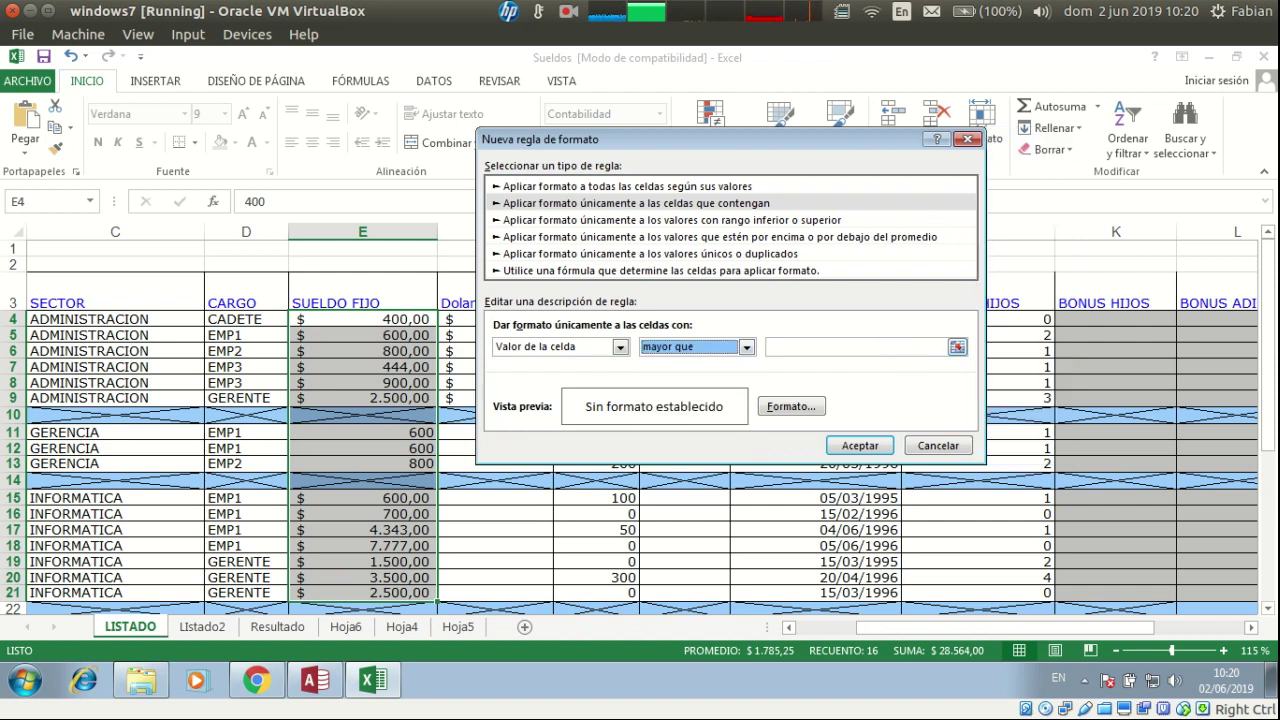
left_click(855, 346)
type("1000")
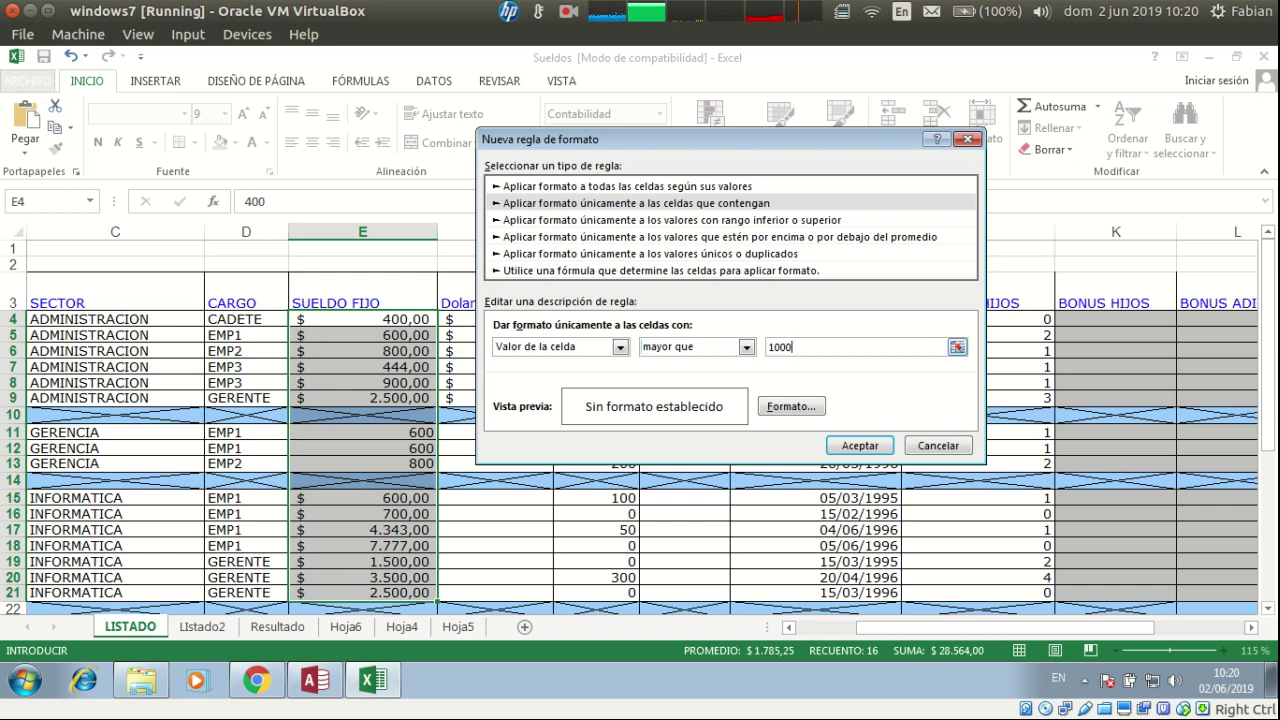
left_click(957, 346)
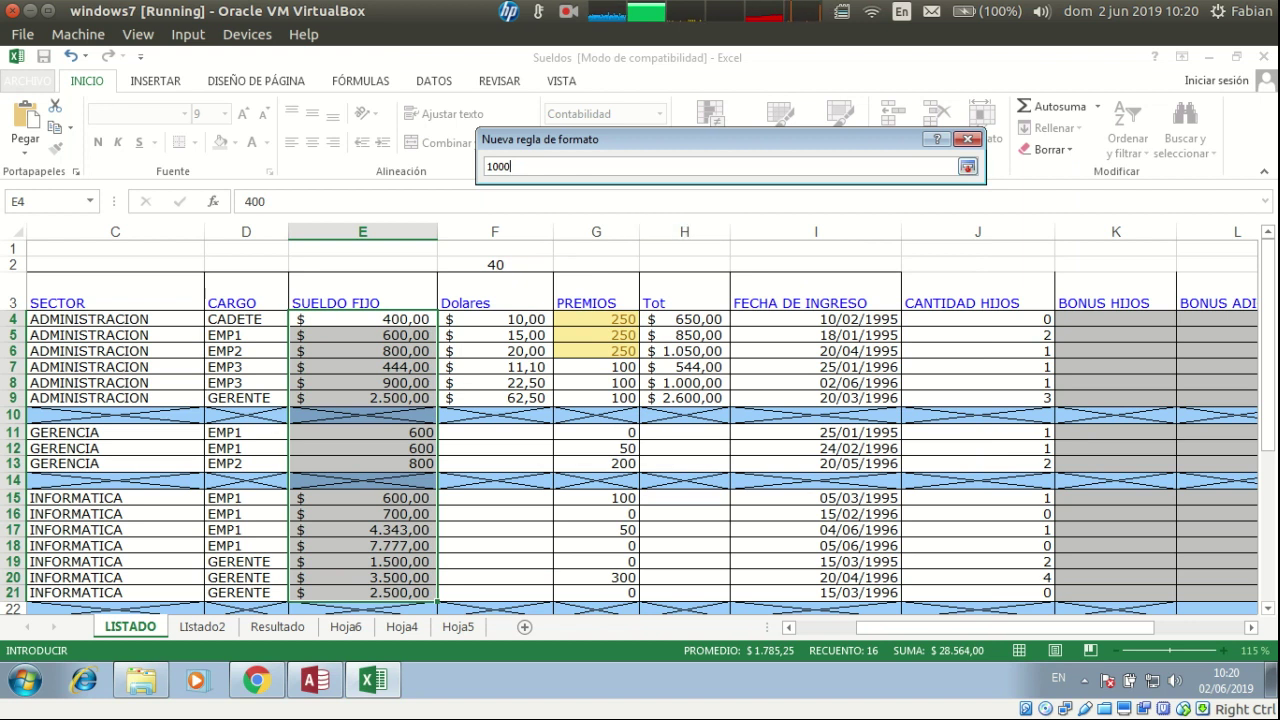
key("Return")
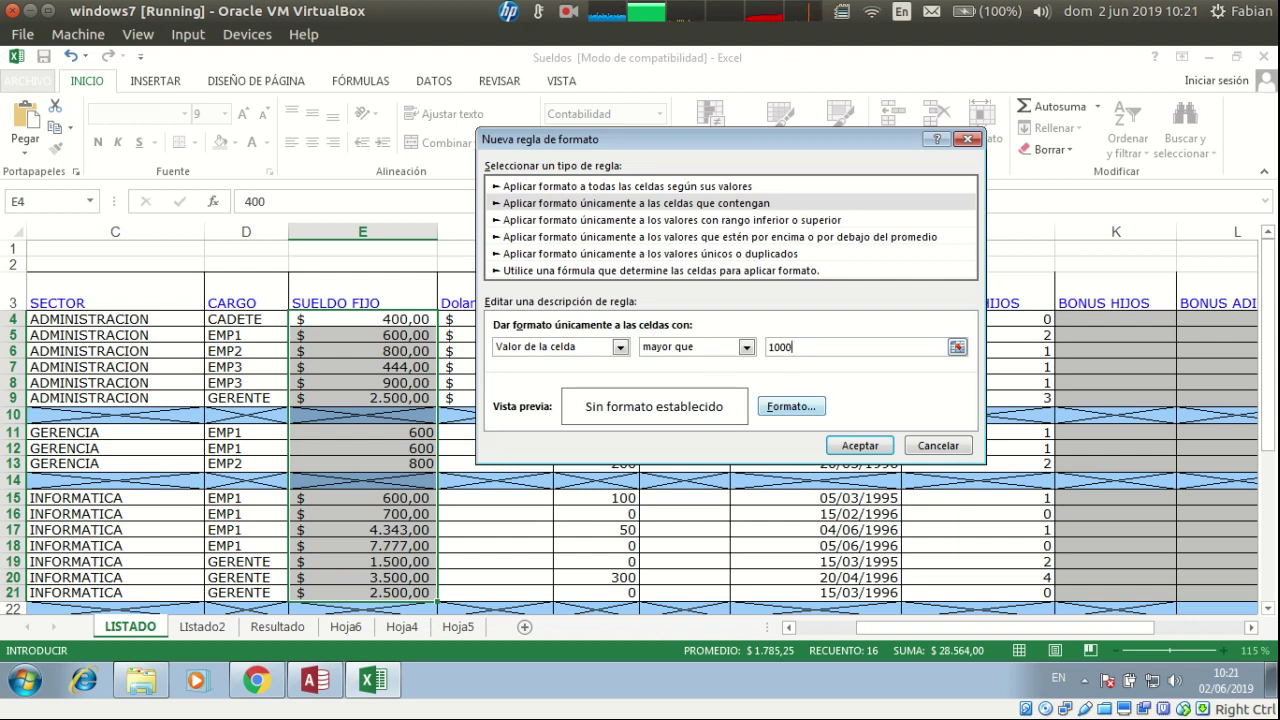
Give the greater-than rule a yellow background fill and add it to the rules list
left_click(791, 406)
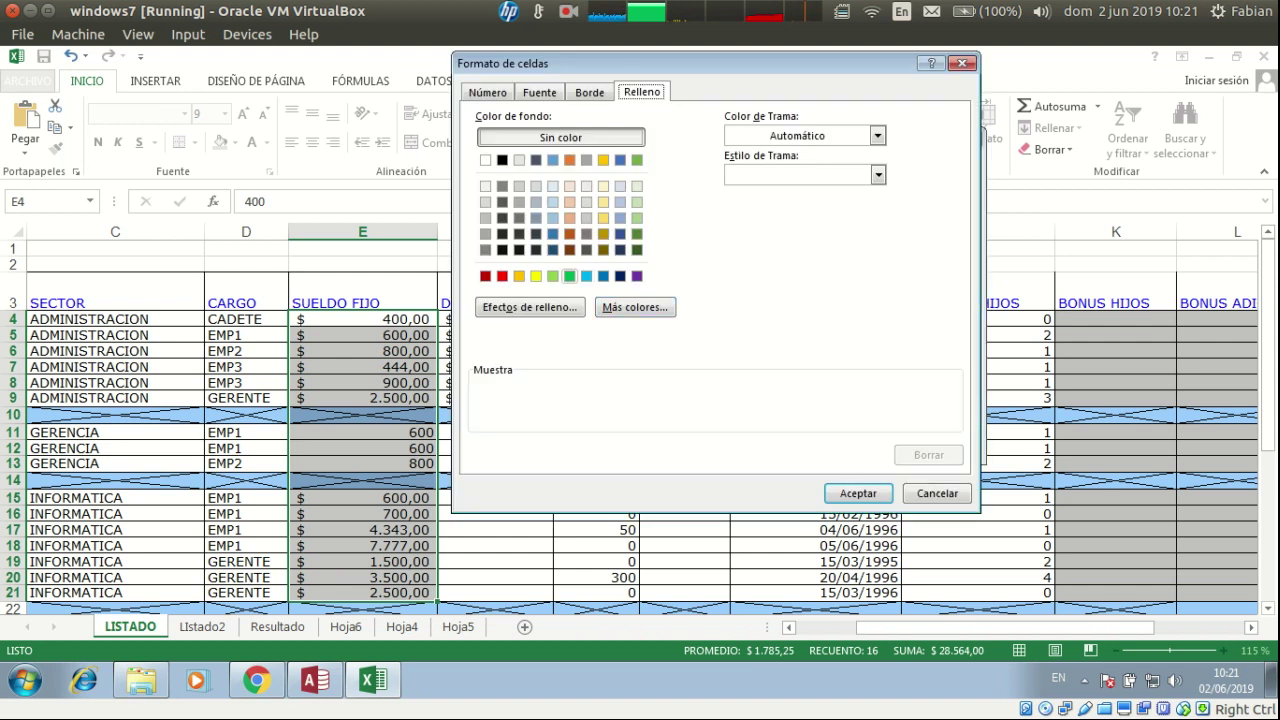
left_click(536, 276)
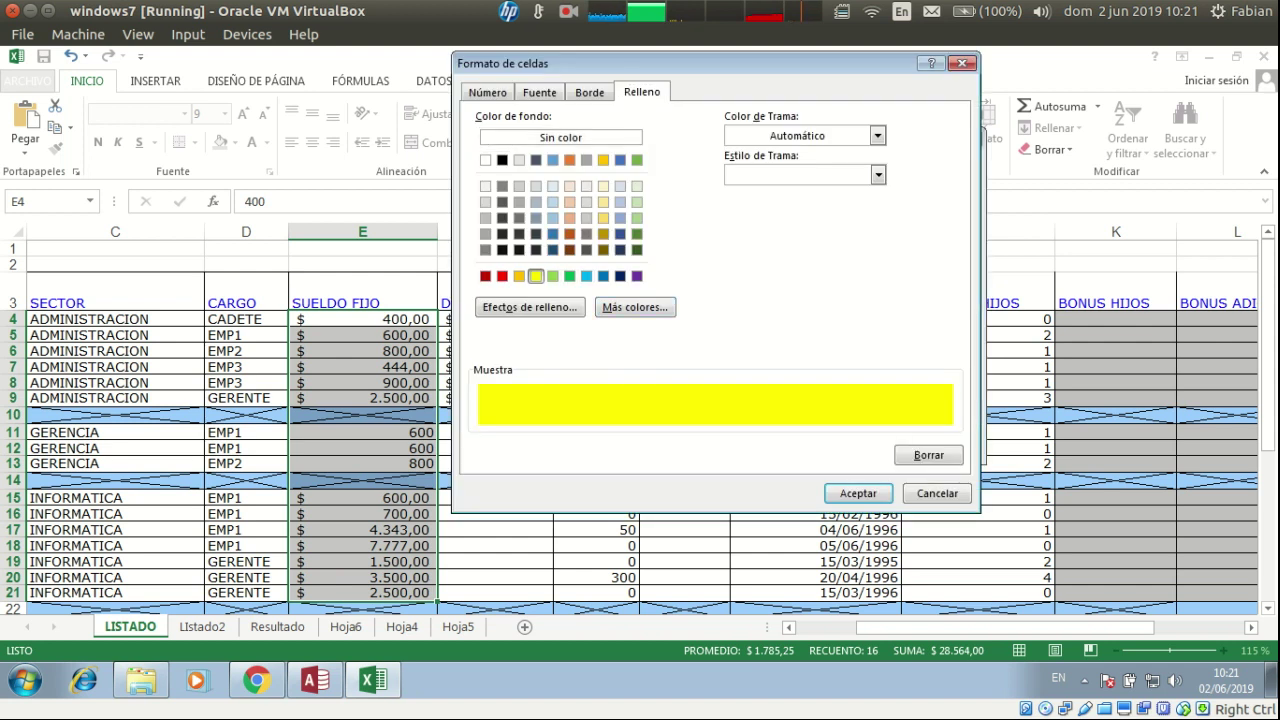
left_click(858, 493)
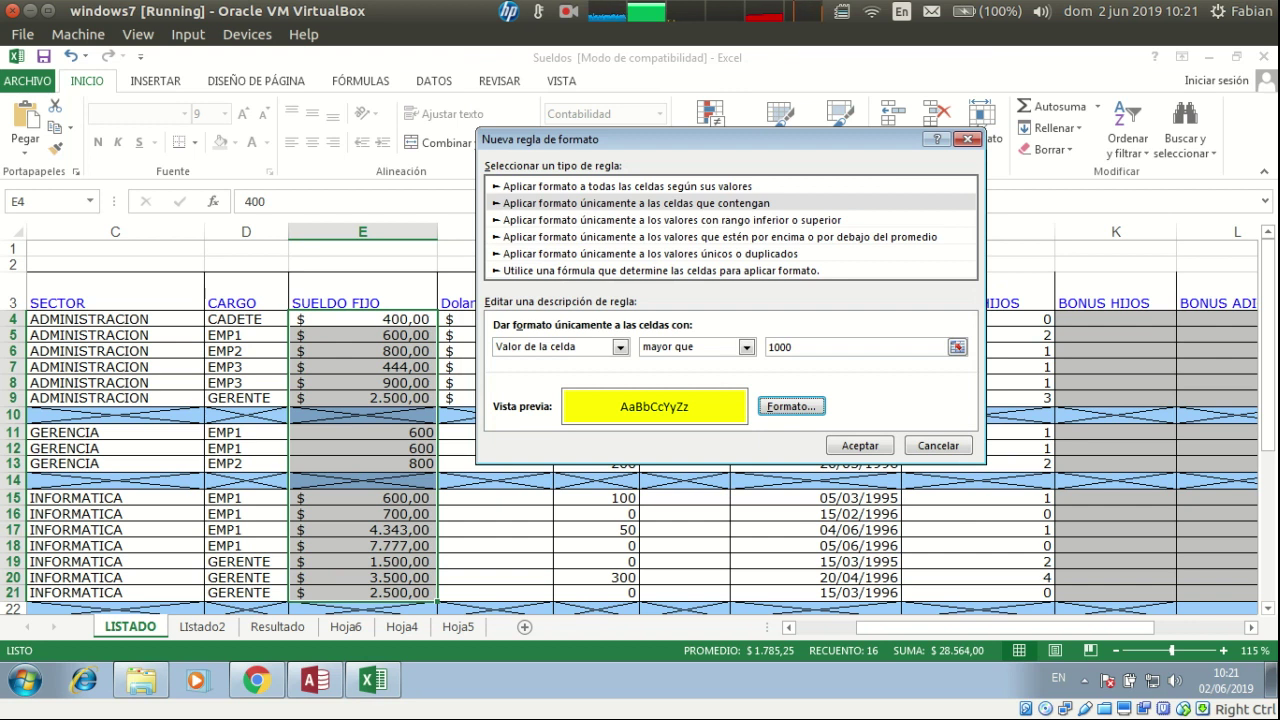
left_click(860, 446)
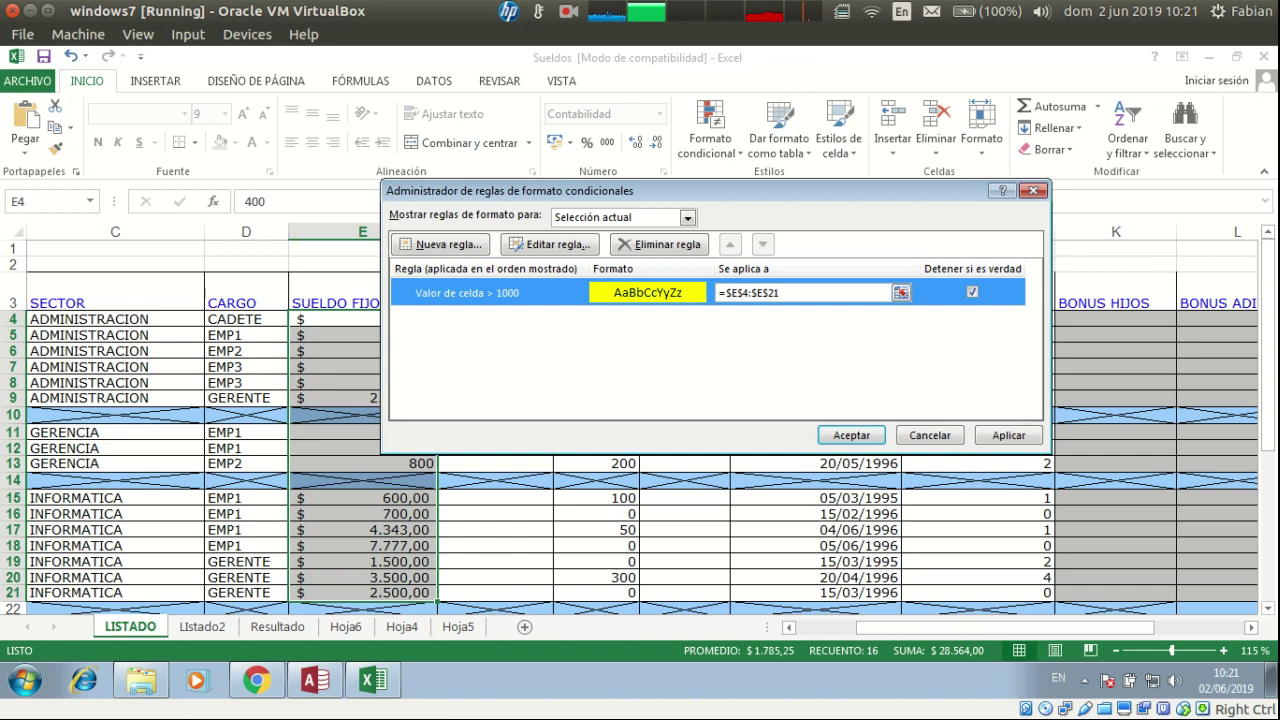
Start another rule for E4:E21 with the type Aplicar formato únicamente a los valores únicos o duplicados
left_click(440, 244)
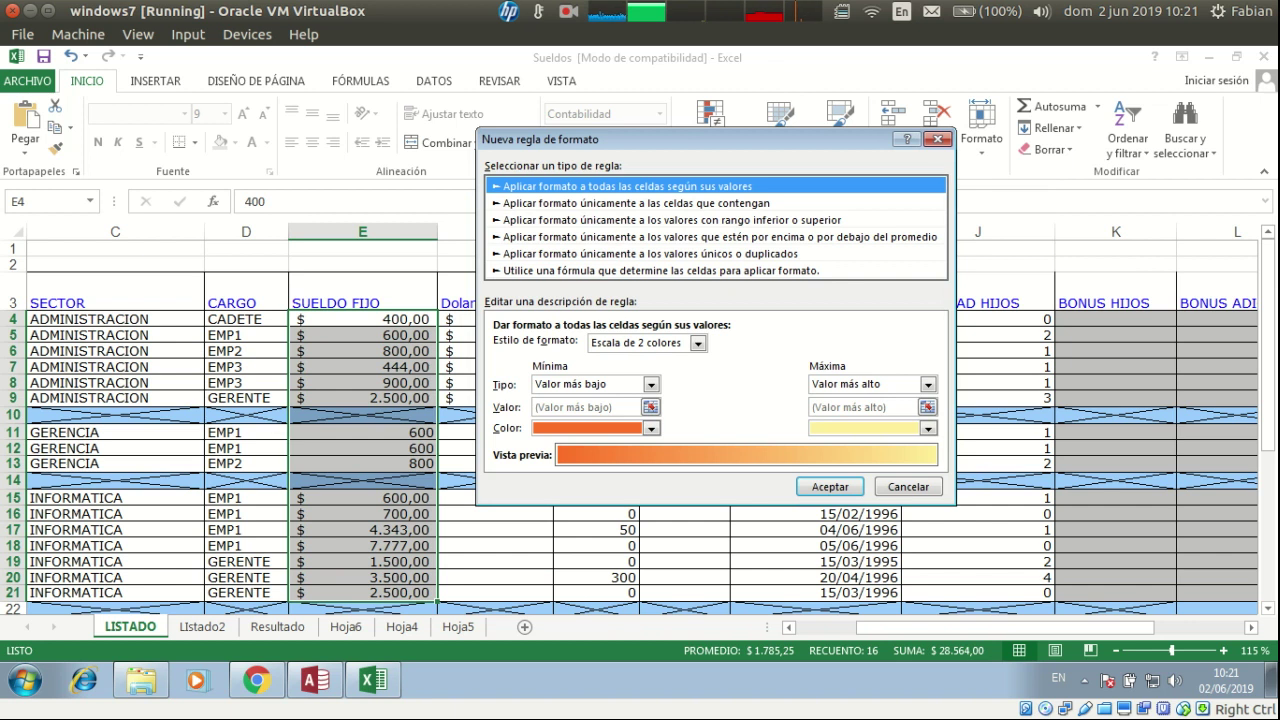
left_click(650, 254)
key("Up")
key("Down")
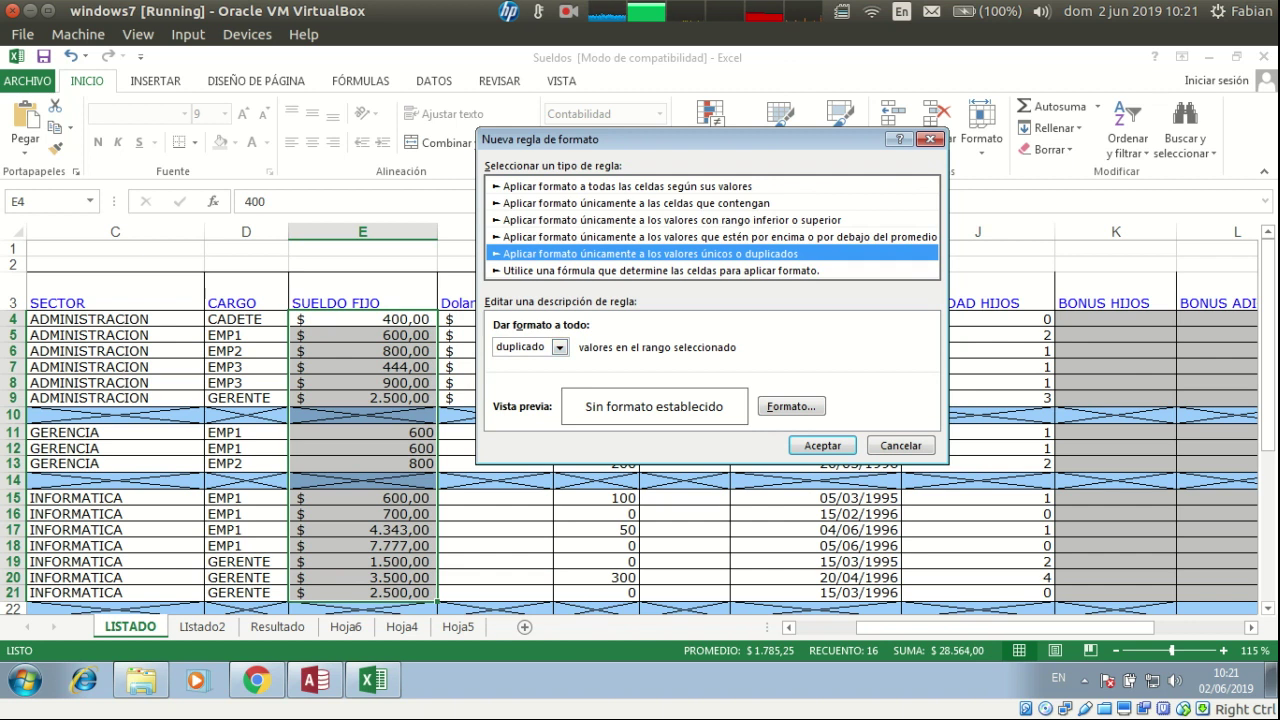
Give the duplicado rule an orange background fill and add it to the rules list
key("alt+f")
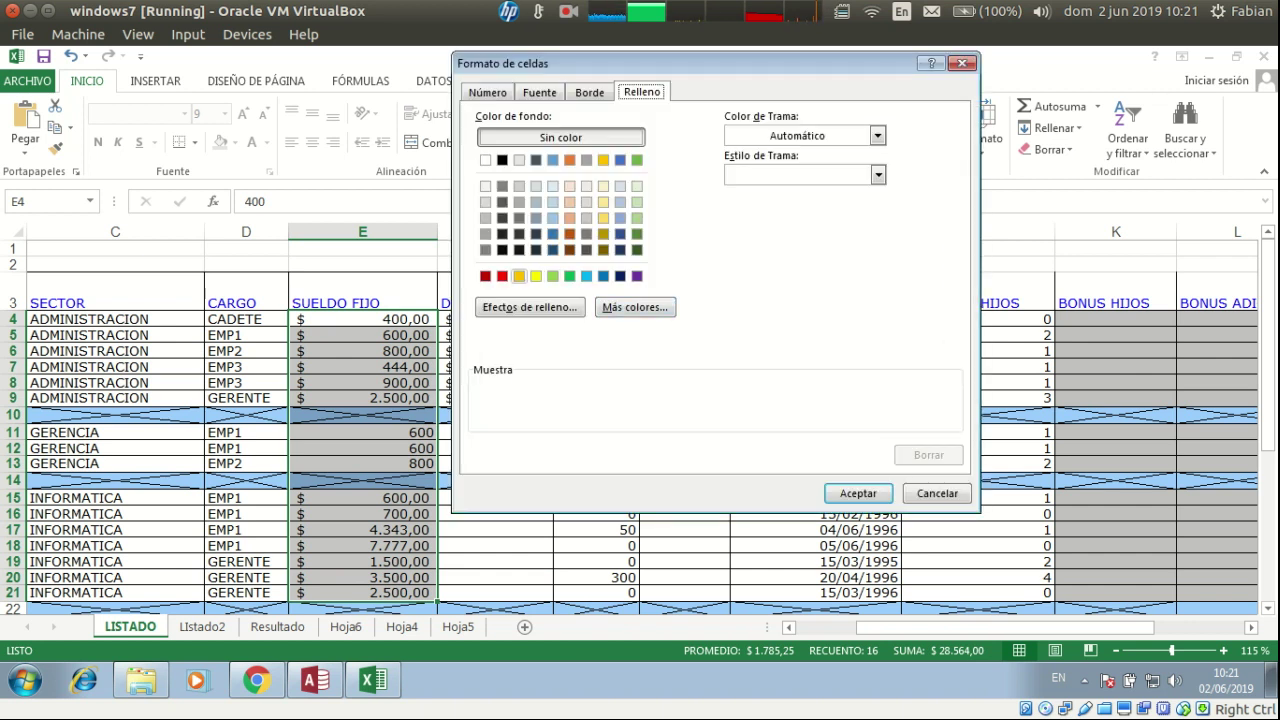
left_click(519, 276)
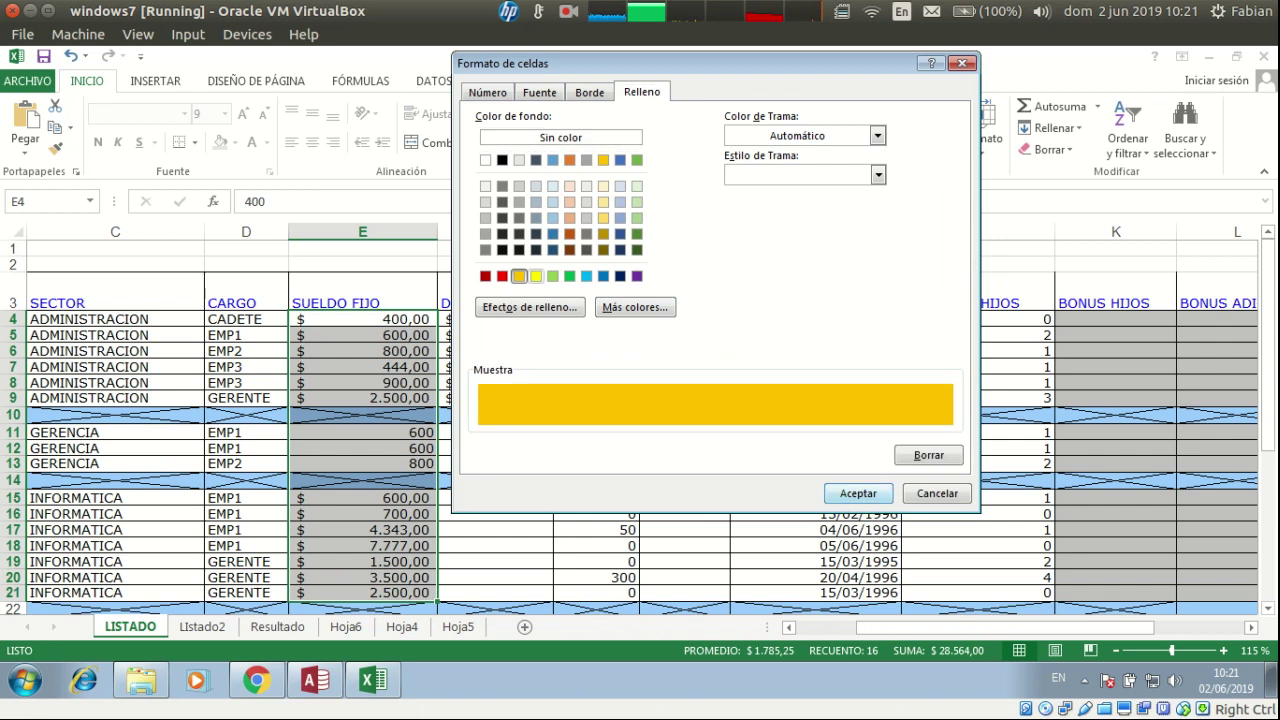
key("Return")
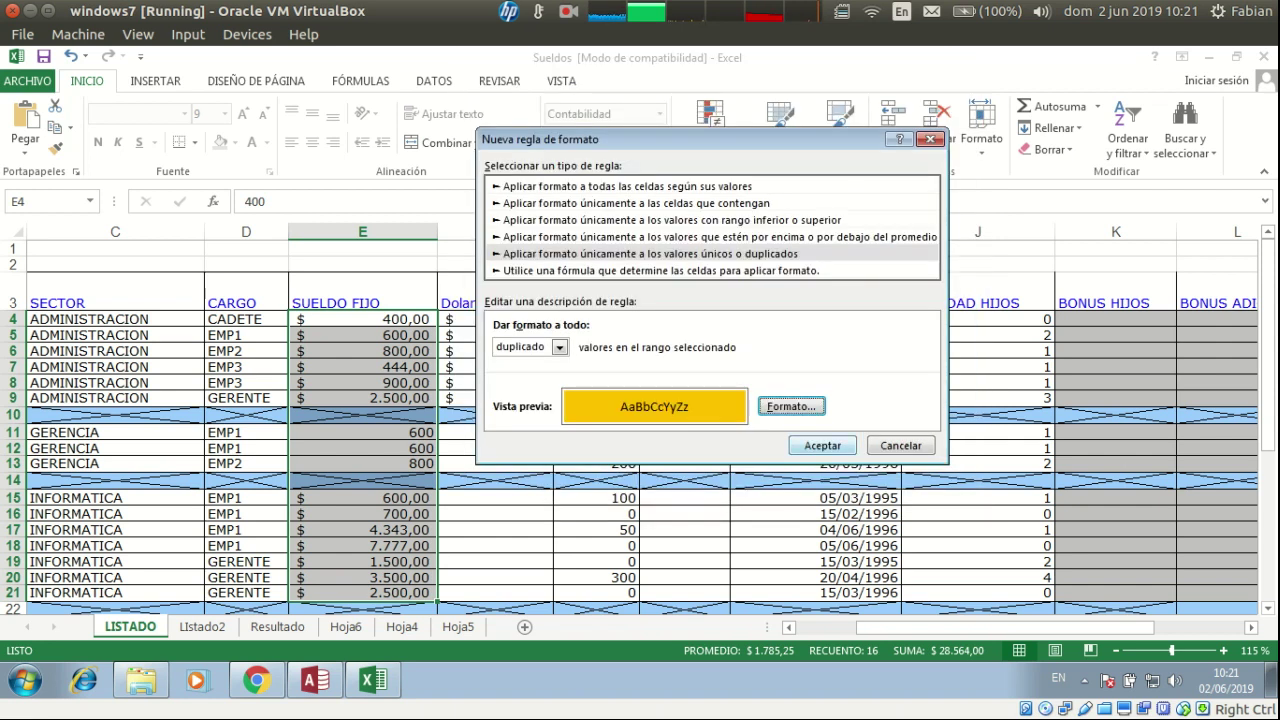
key("Return")
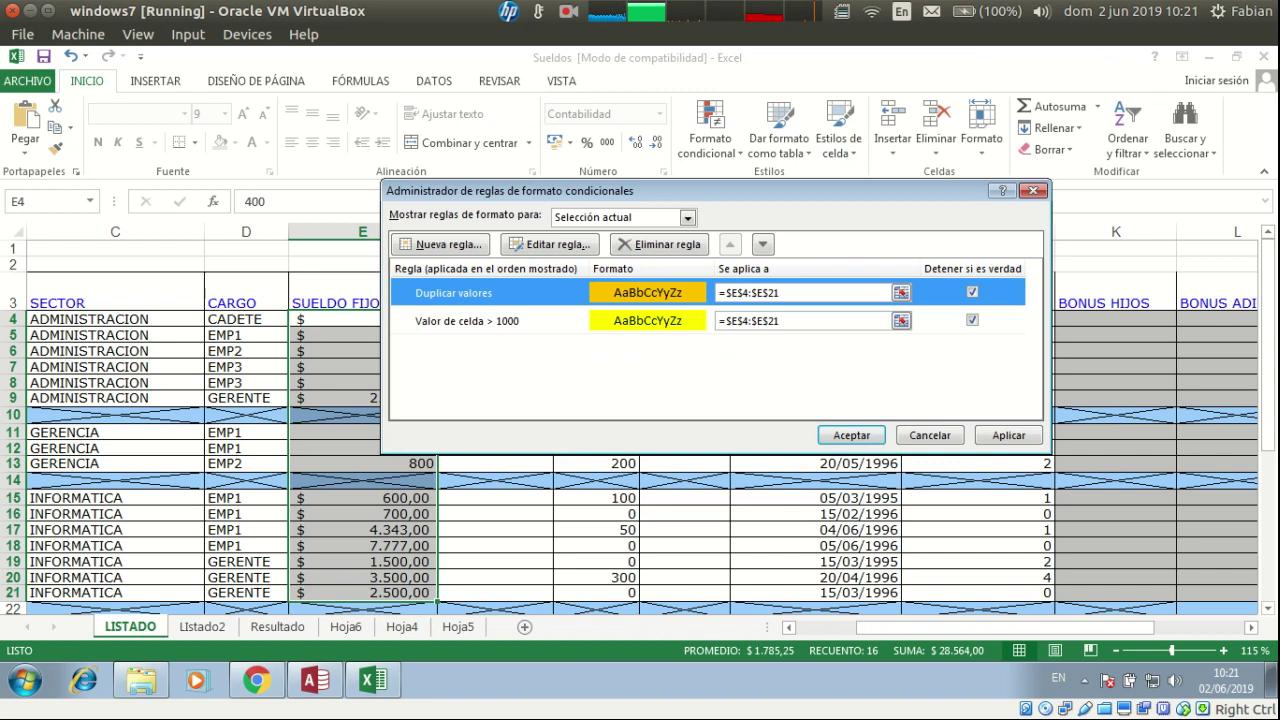
Review the order of the duplicate and greater-than rules, apply both to SUELDO FIJO and close the rules manager
left_click(468, 321)
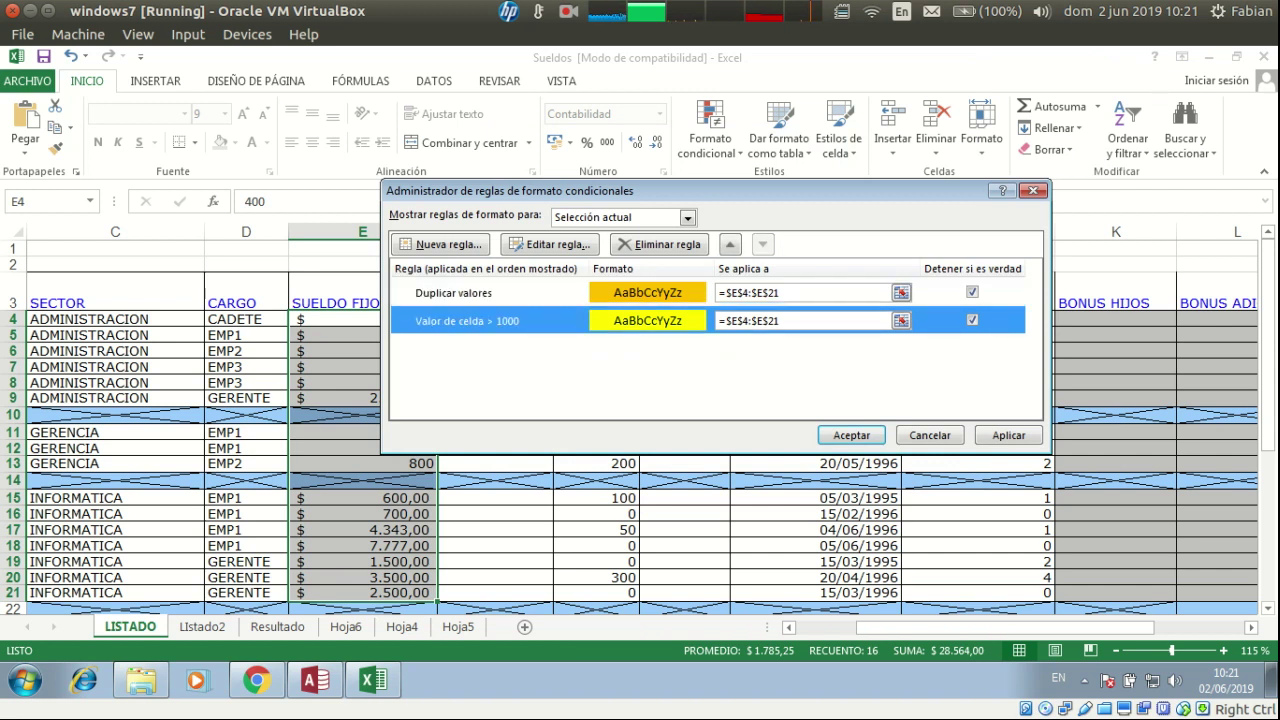
left_click(468, 293)
left_click(468, 321)
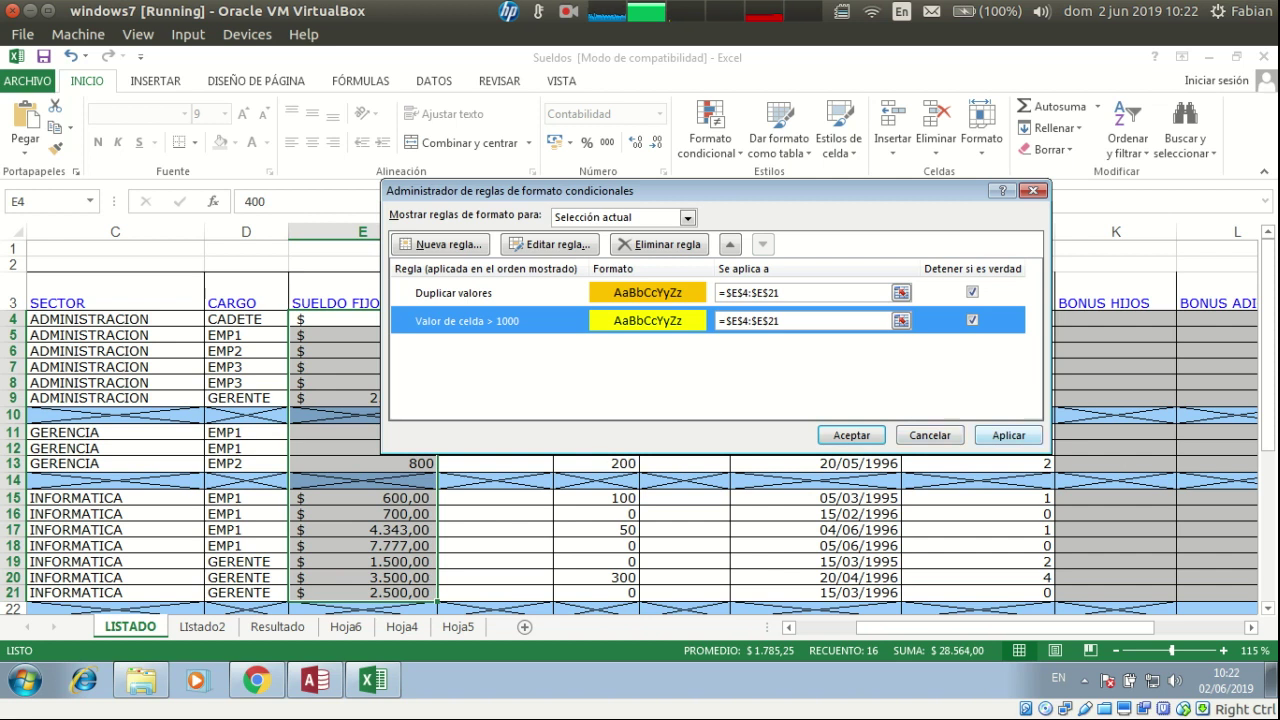
left_click(1009, 435)
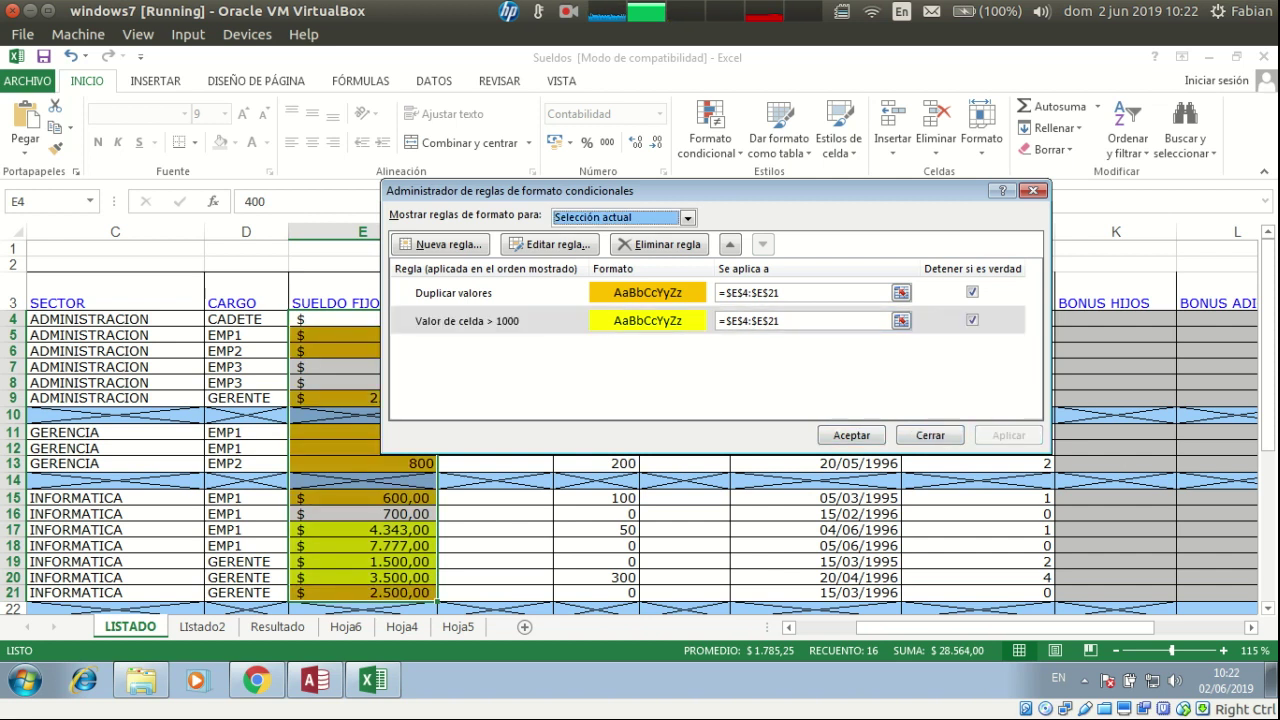
left_click(851, 435)
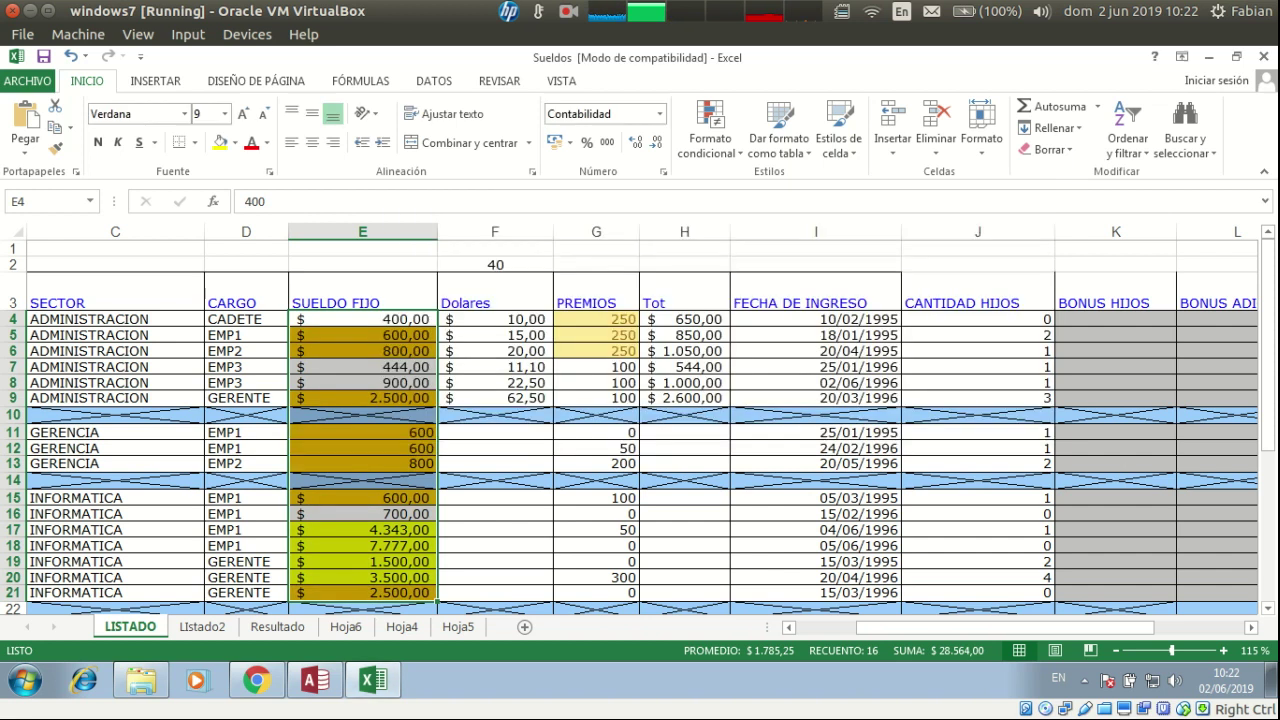
left_click(495, 448)
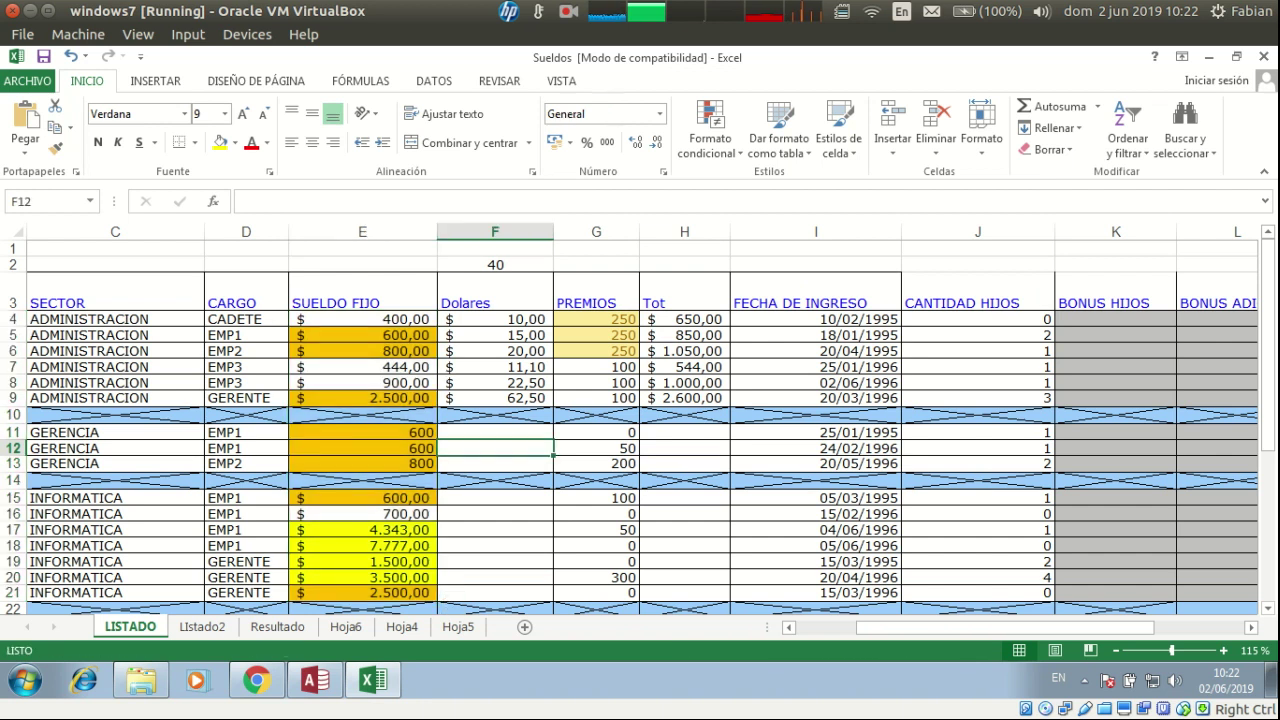
Examine the SUELDO FIJO cells in E4:E21 to see which ones each of the two rules highlights
left_click(363, 448)
left_click(363, 433)
key("Up")
key("Up")
key("Up")
key("Up")
key("Up")
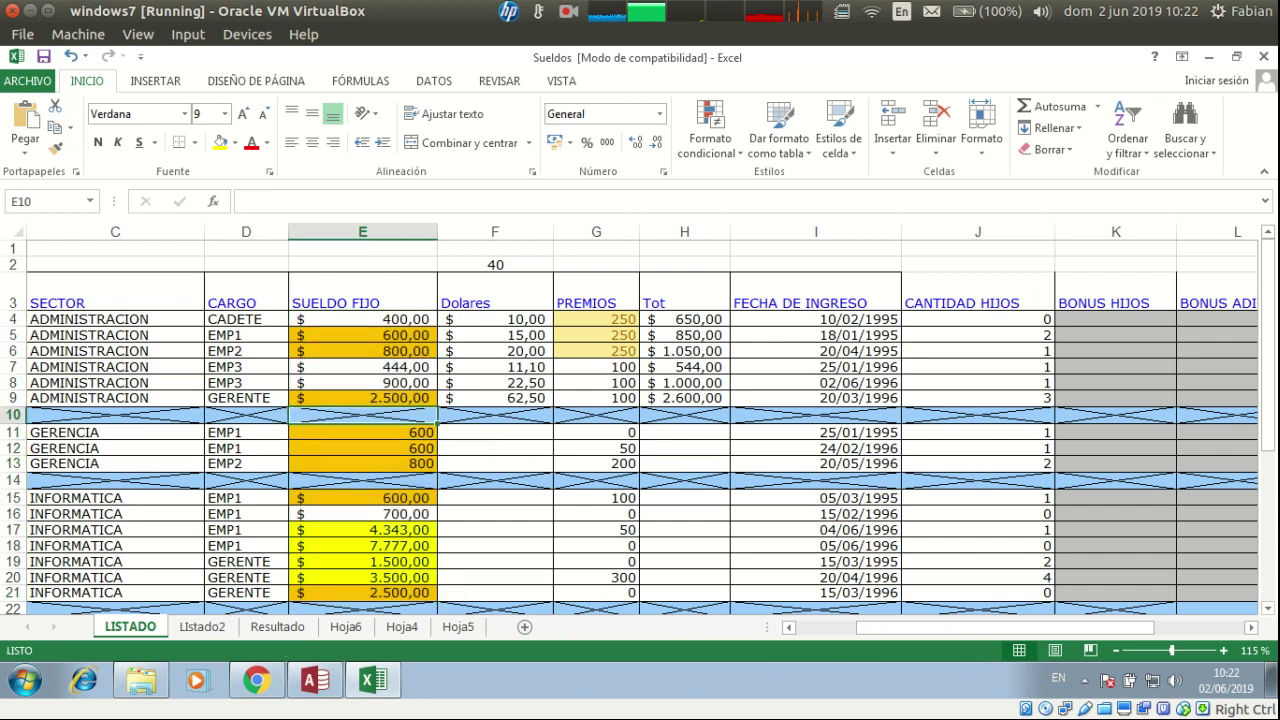
key("Down")
key("Down")
key("Down")
key("Down")
key("Down")
key("Down")
key("Down")
key("Down")
key("Down")
key("Down")
key("Down")
key("Down")
key("Down")
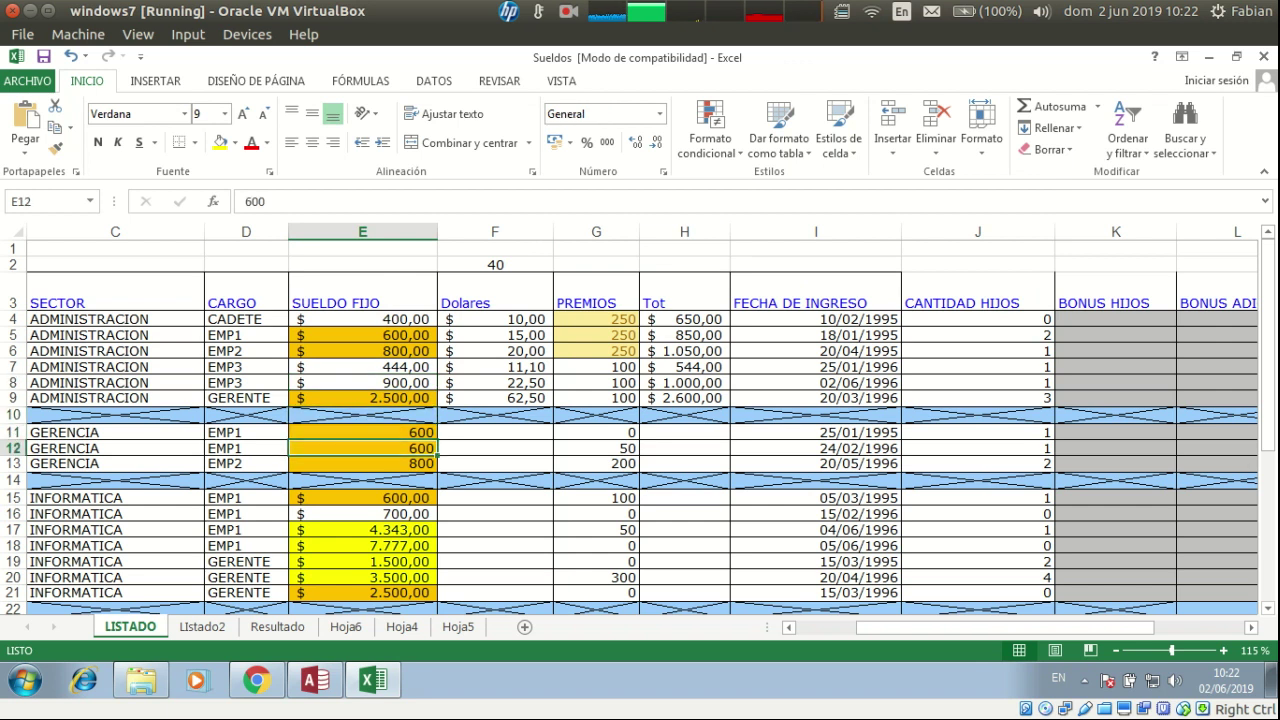
key("Down")
key("Down")
key("Down")
key("Down")
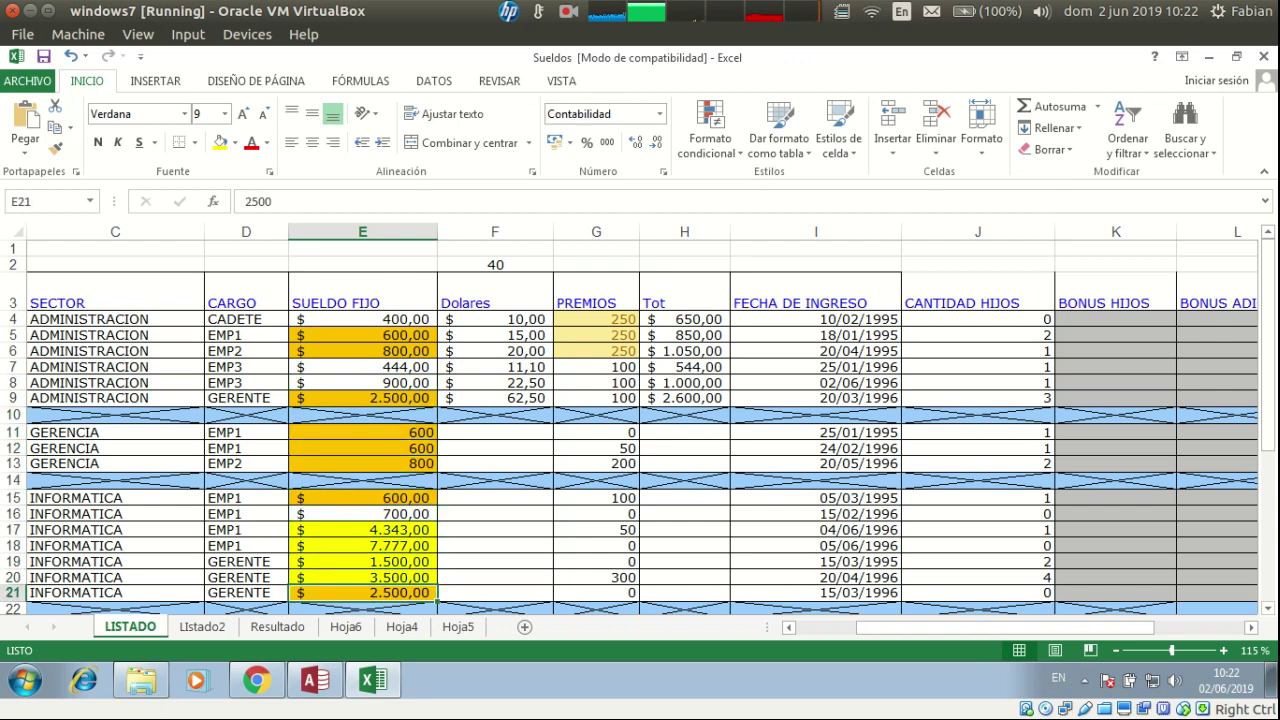
key("Up")
key("Up")
key("Up")
key("Up")
key("Up")
key("Up")
key("Up")
key("Up")
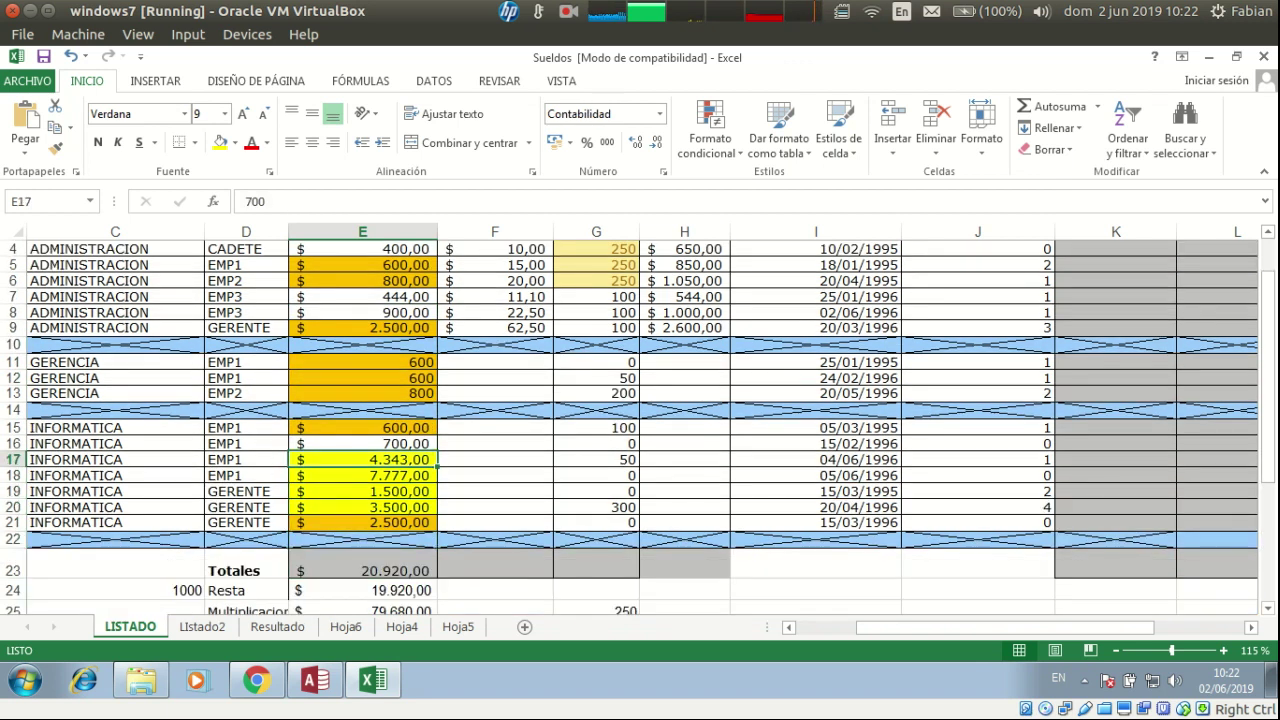
key("Down")
key("Down")
key("Down")
key("Down")
key("Up")
key("Up")
key("Up")
key("Up")
key("Up")
key("Up")
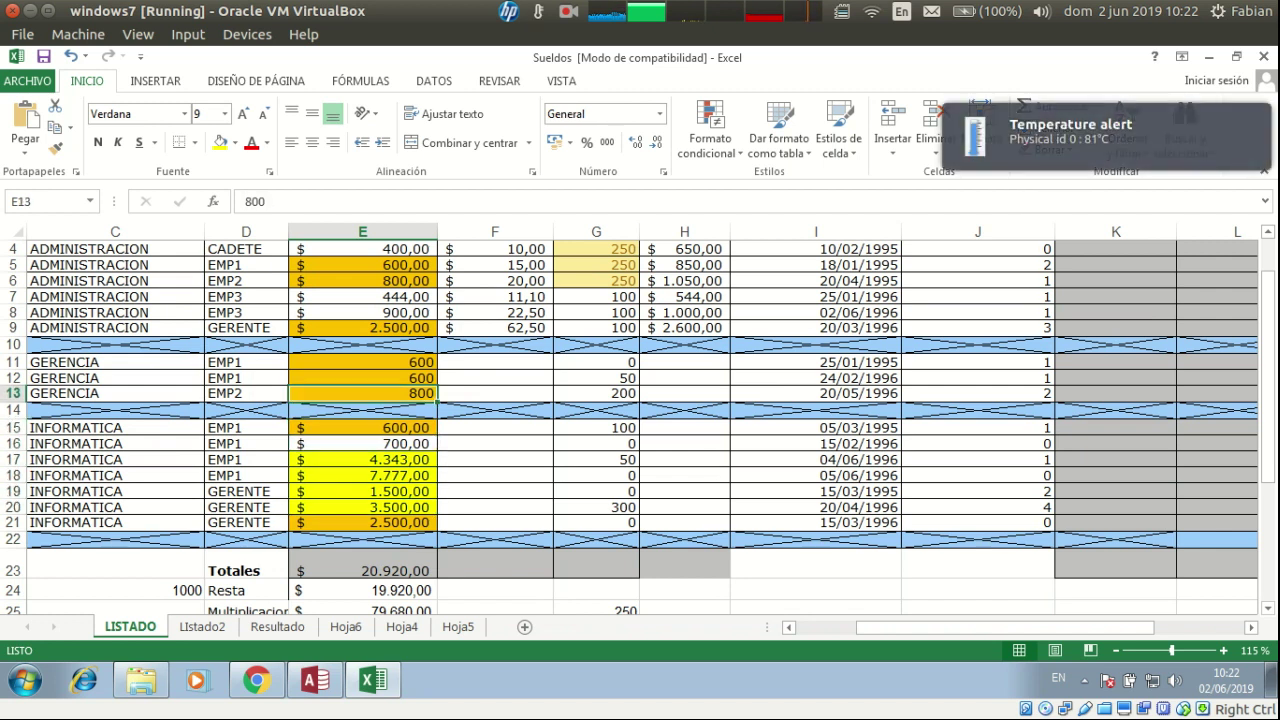
key("Up")
key("Up")
key("Up")
key("Up")
key("Up")
key("Up")
key("Up")
key("Up")
key("Up")
key("Up")
key("Up")
key("Up")
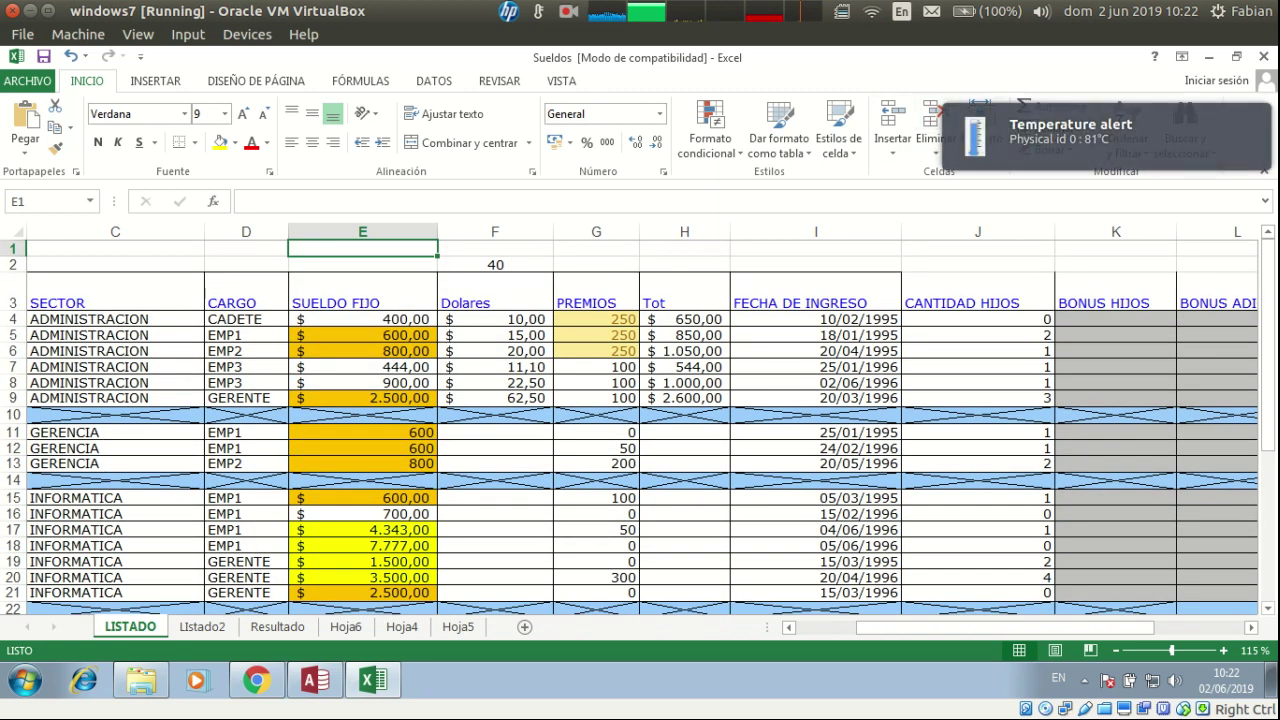
left_click(567, 11)
left_click(629, 51)
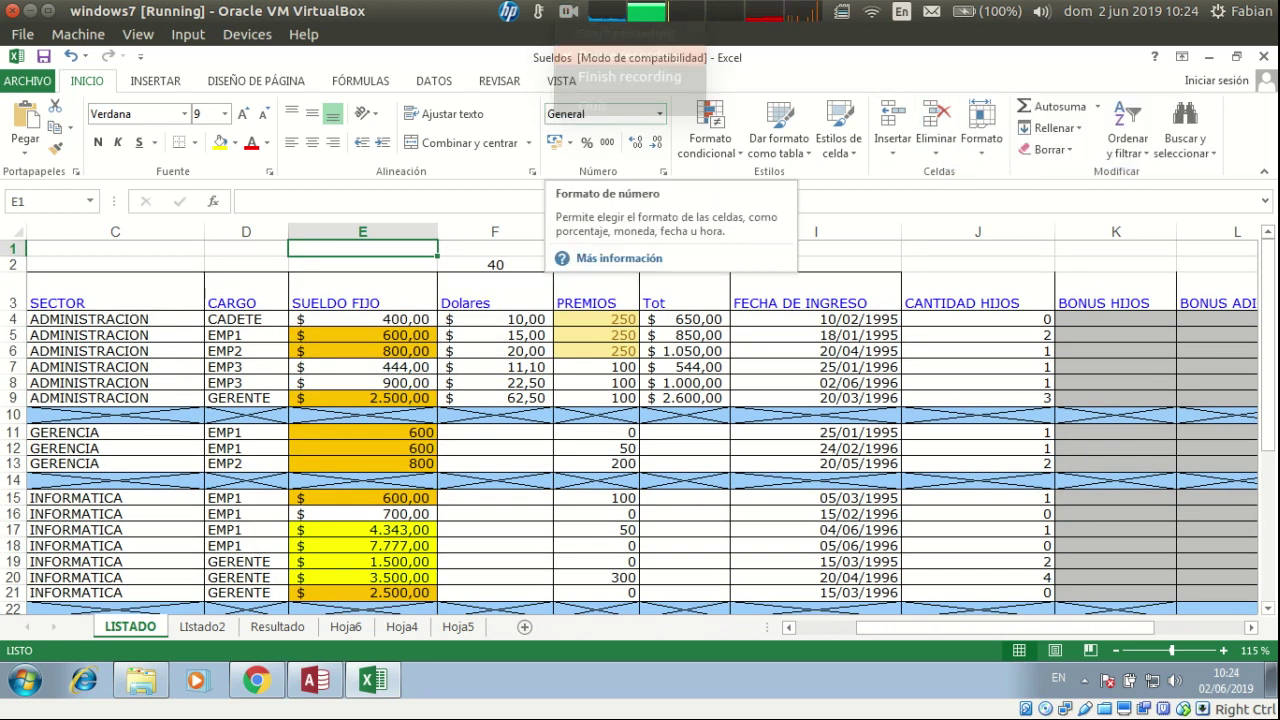
Compare the highlight colour of the duplicated GERENTE salaries in E9 and E21 with the other SUELDO FIJO values
scroll(629, 427, "down", 3)
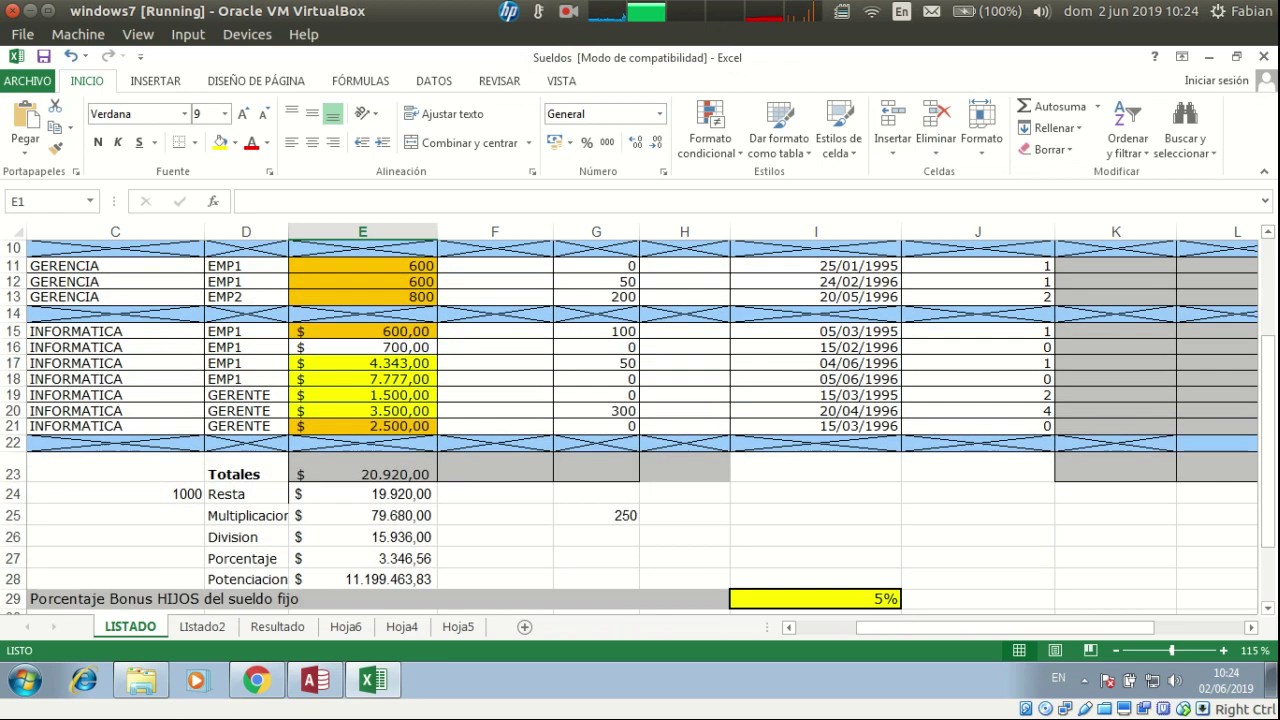
scroll(629, 427, "up", 3)
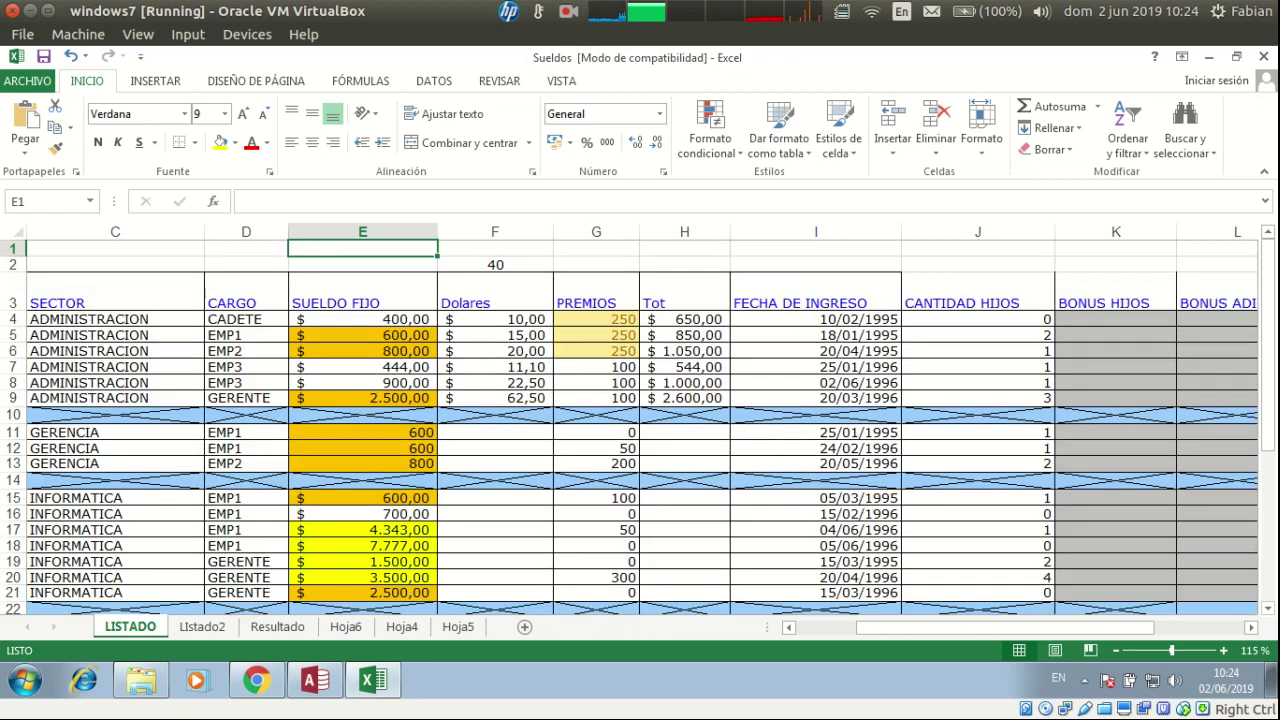
scroll(629, 427, "down", 2)
left_click(363, 475)
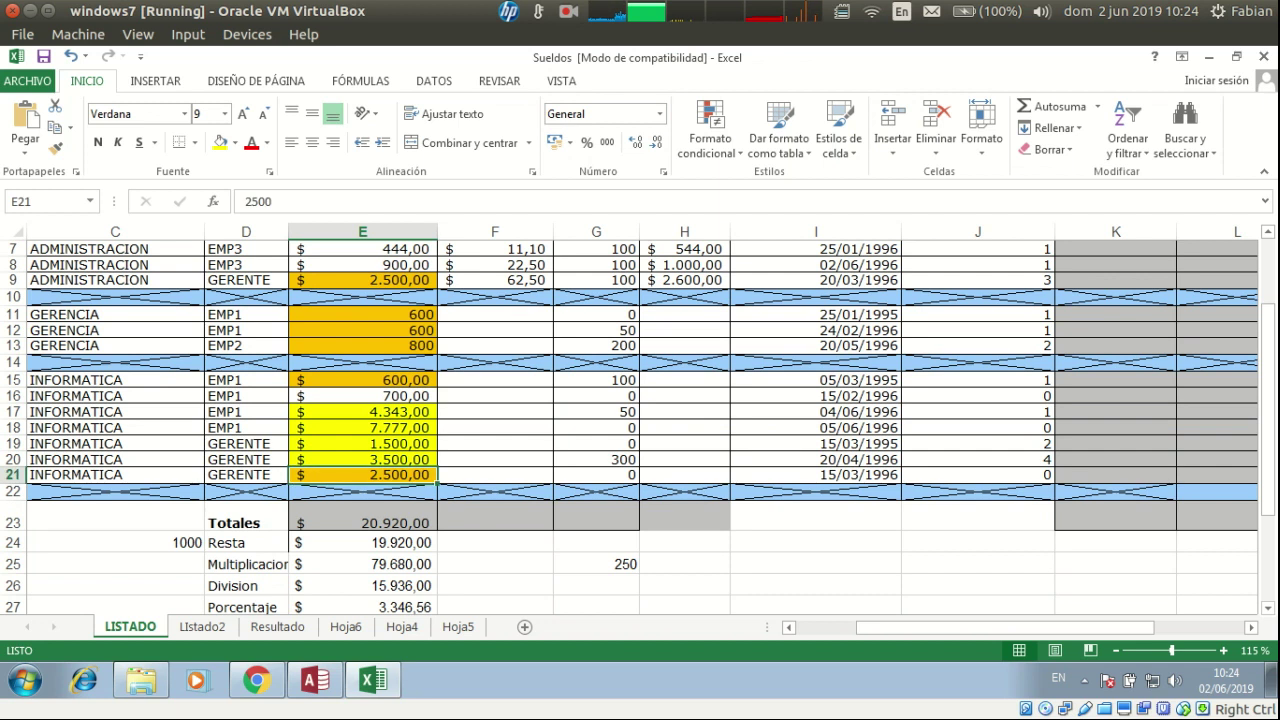
scroll(363, 475, "up", 2)
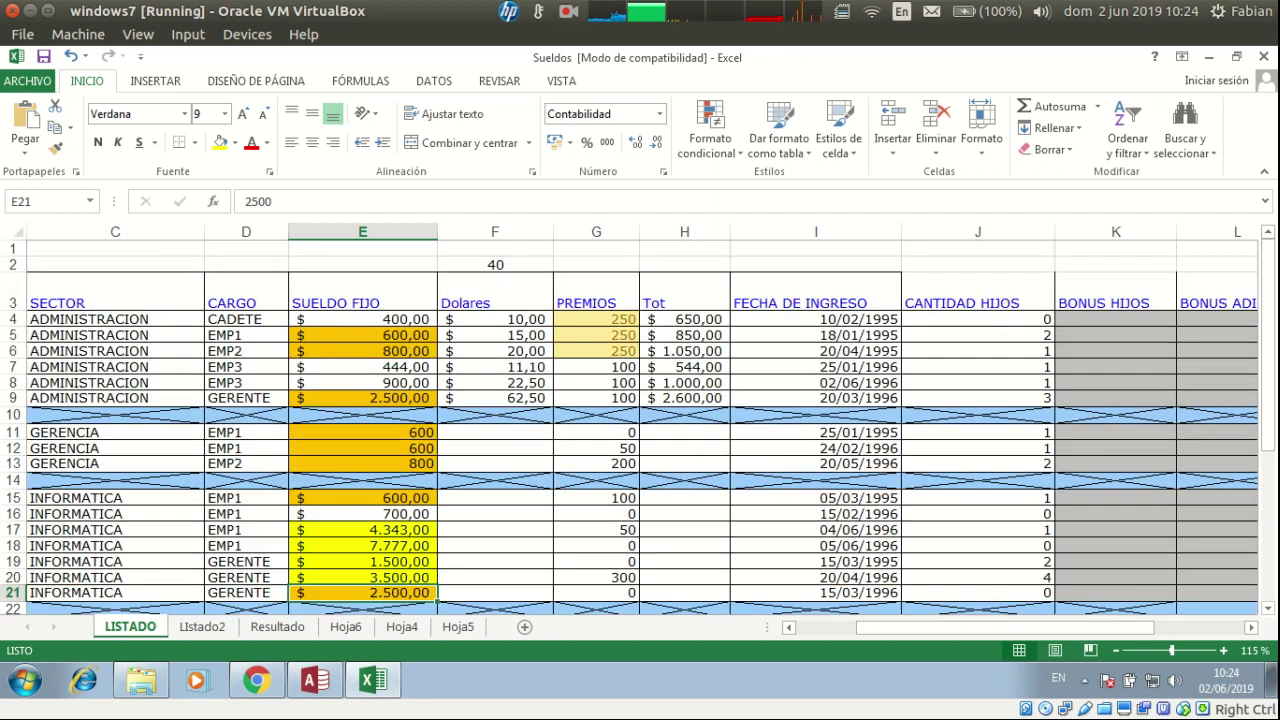
left_click(363, 398)
scroll(363, 398, "down", 1)
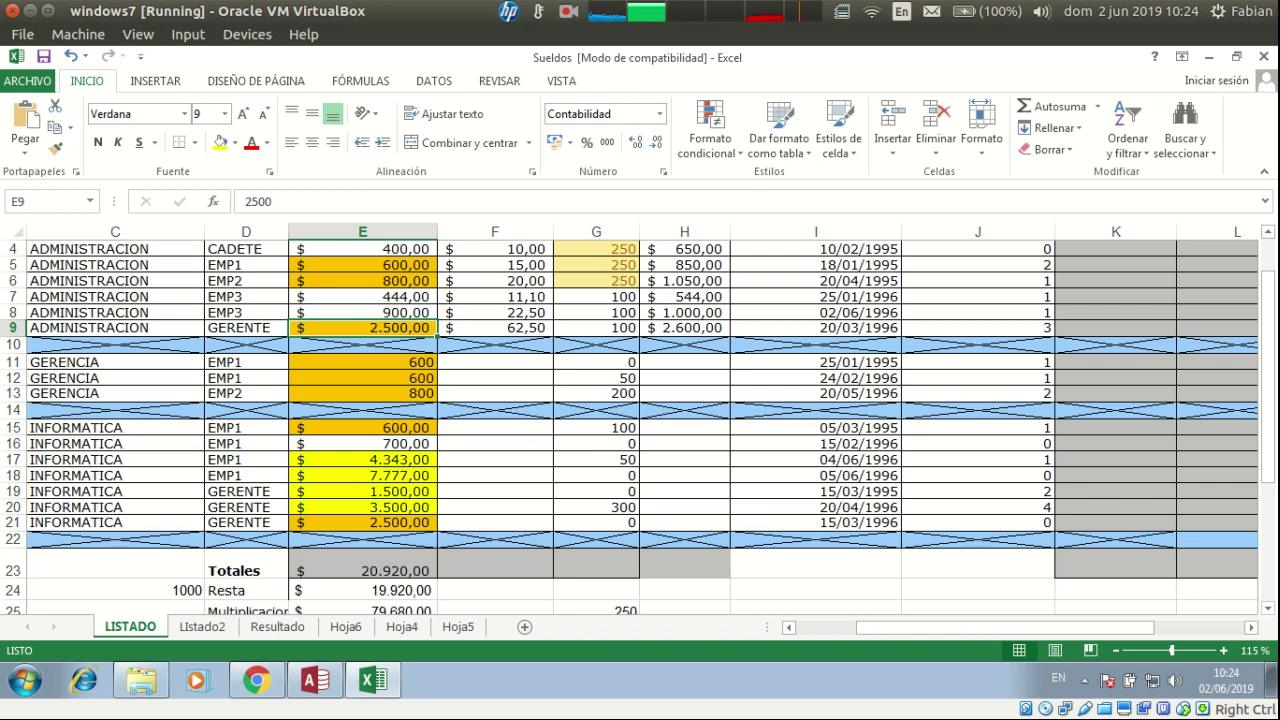
left_click(363, 523)
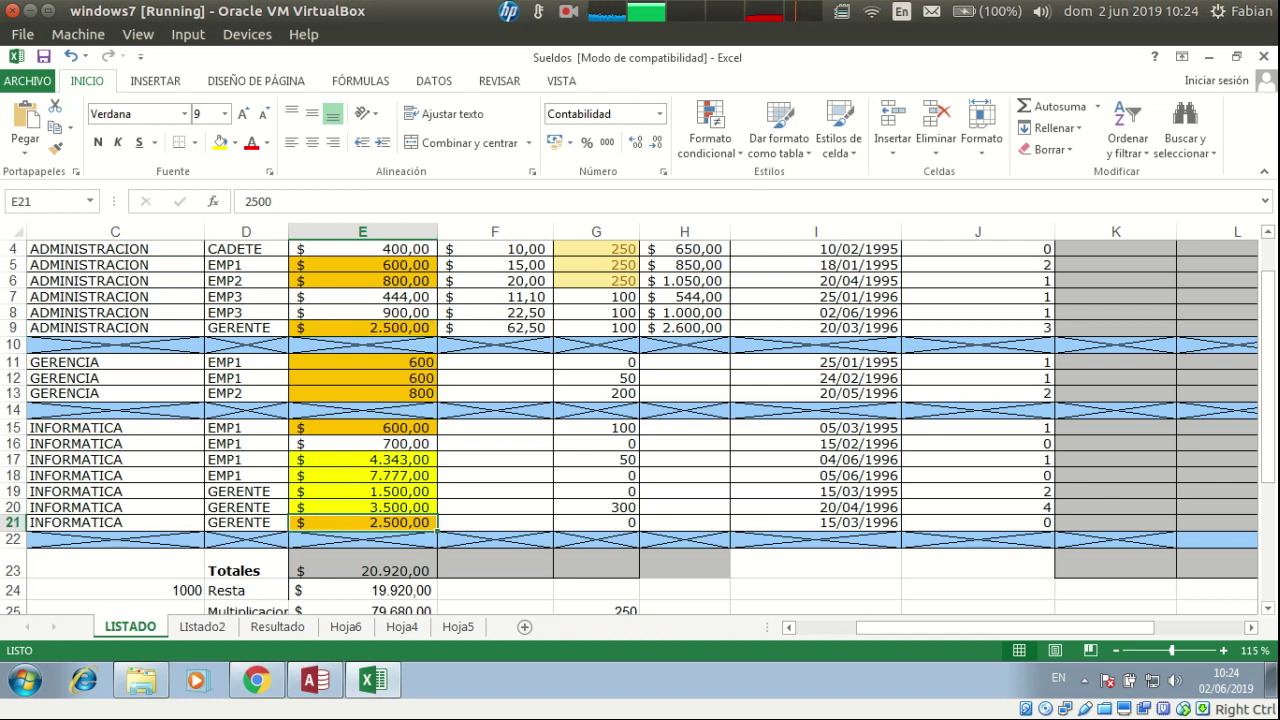
left_click(363, 328)
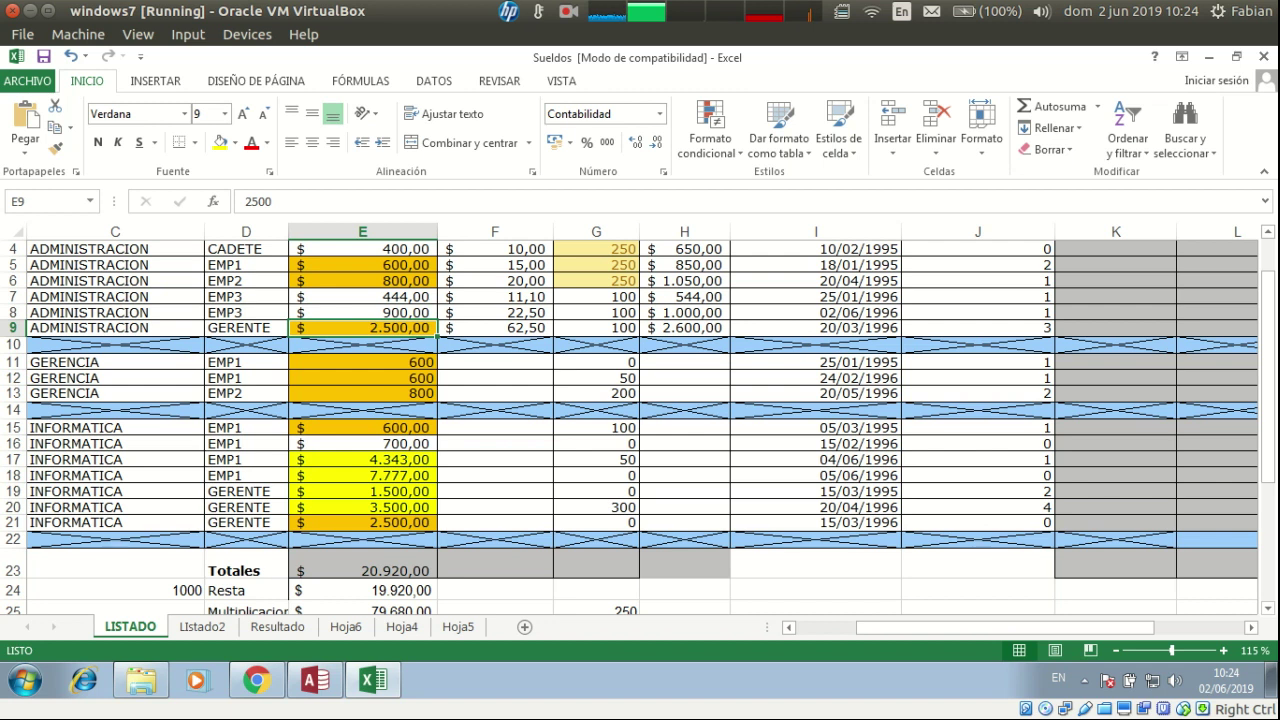
scroll(629, 428, "up", 1)
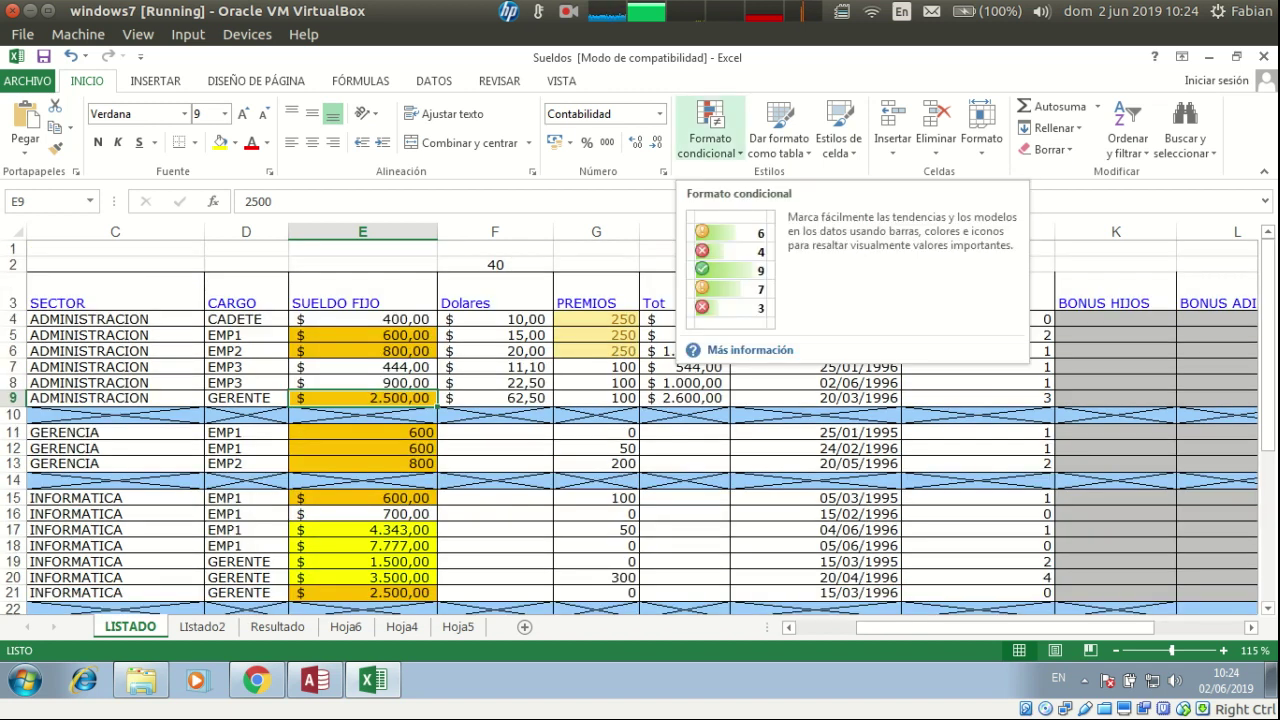
Open the conditional formatting rules manager for E9 and inspect the duplicate-values and greater-than-1000 rules of the current selection
left_click(710, 140)
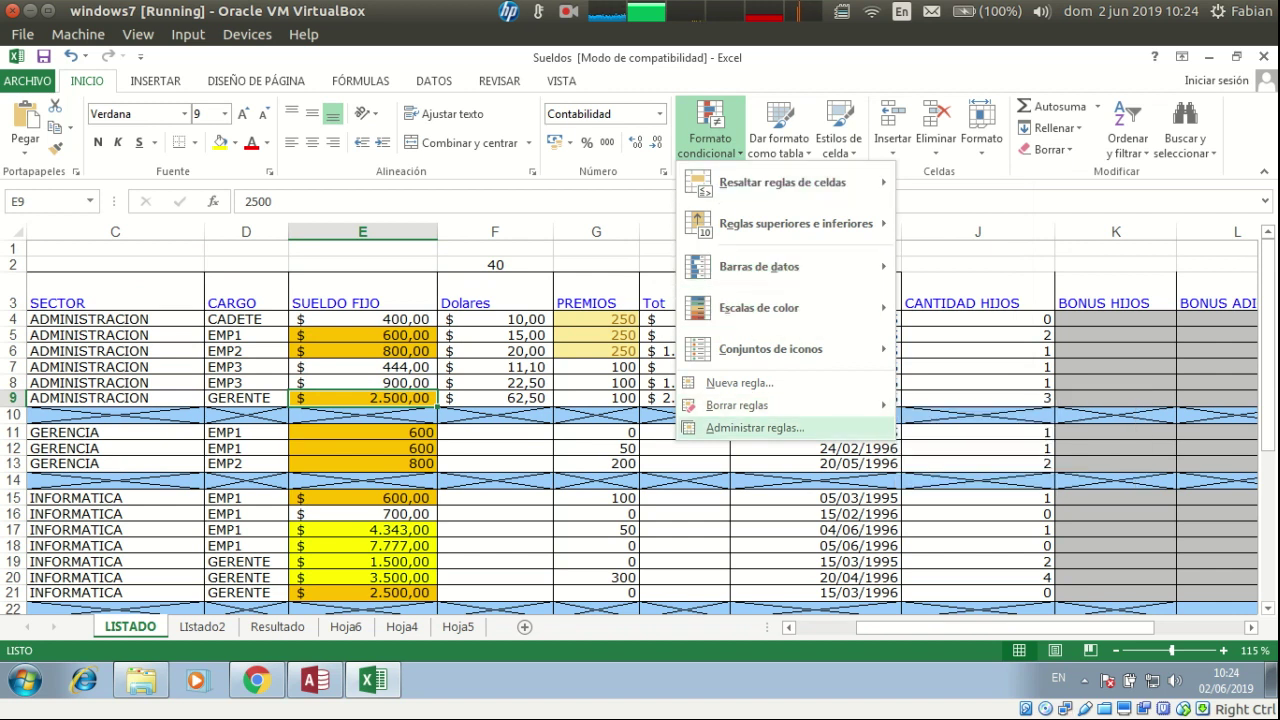
left_click(755, 428)
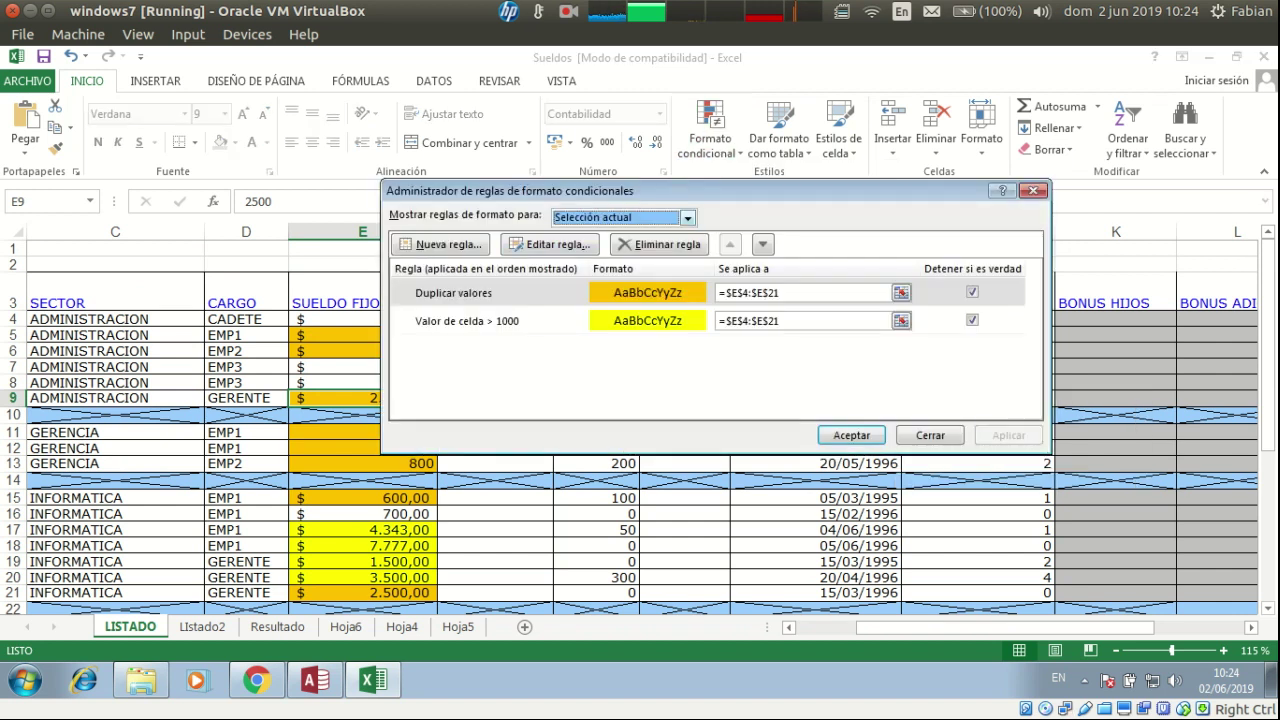
left_click(688, 218)
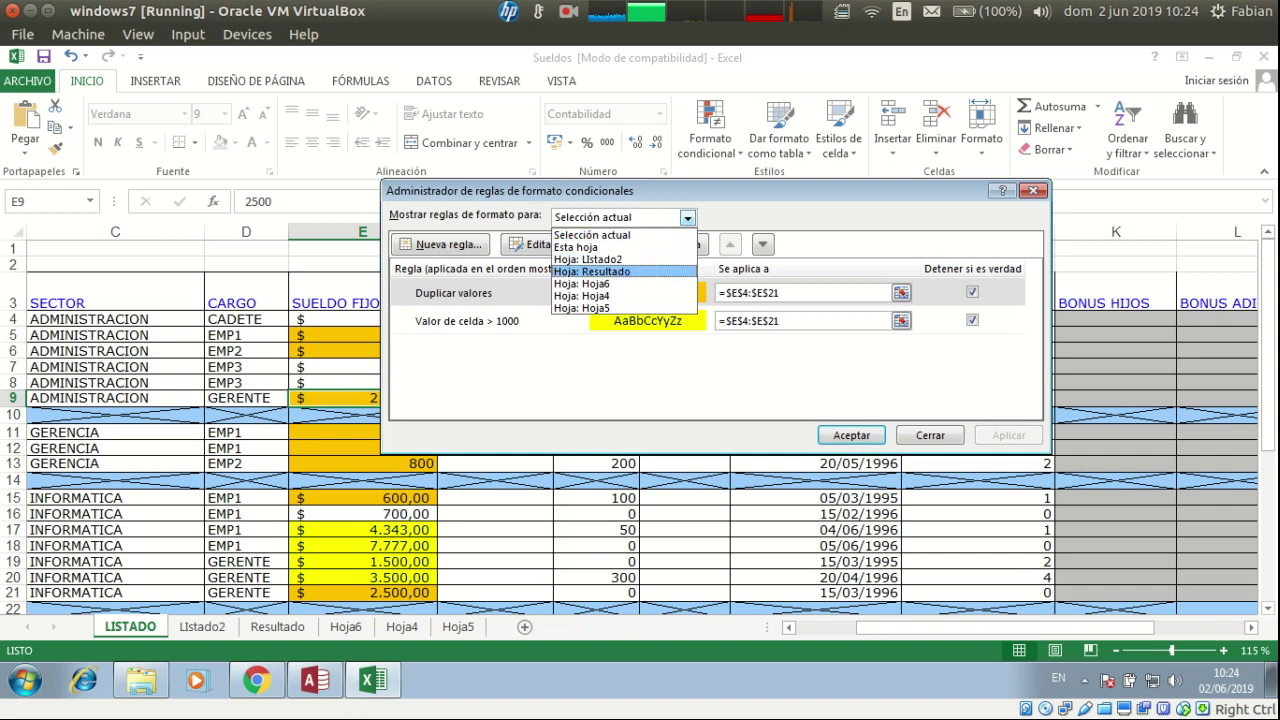
left_click(688, 218)
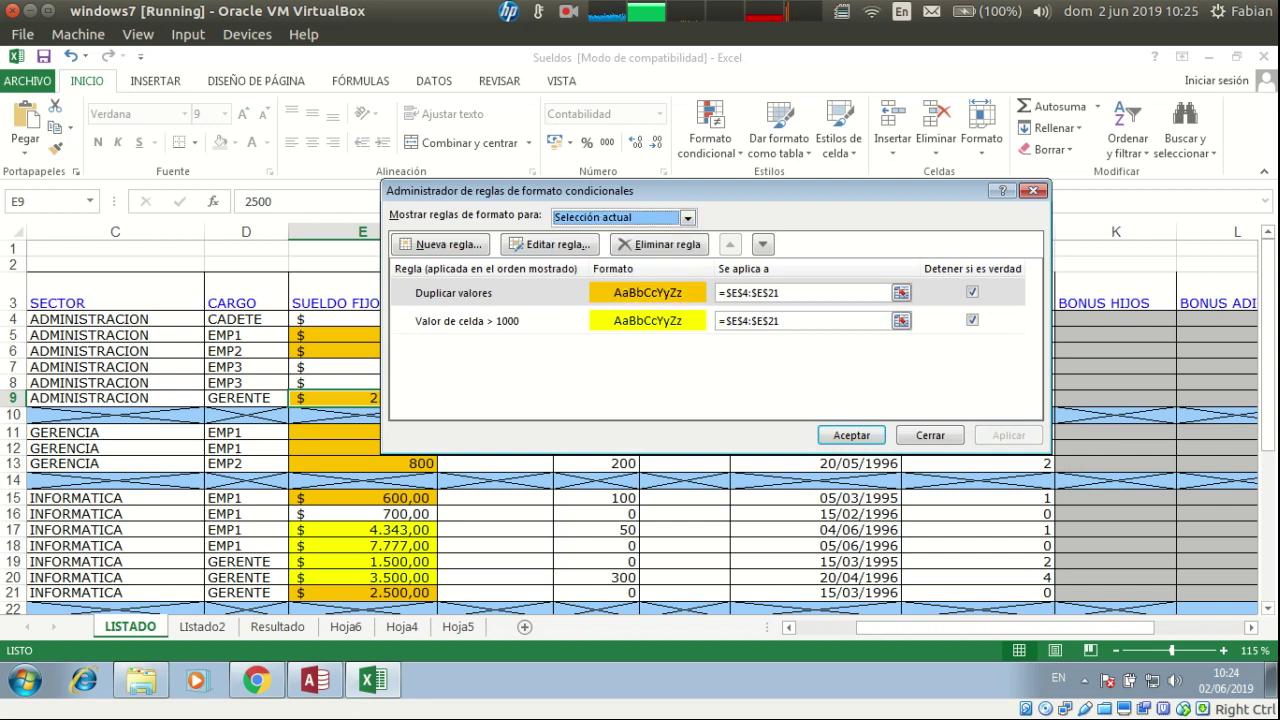
left_click(467, 321)
left_click(454, 293)
left_click(467, 321)
Show the conditional formatting rules of the whole sheet (Esta hoja) and inspect the rule applied to G4:G21
left_click(688, 218)
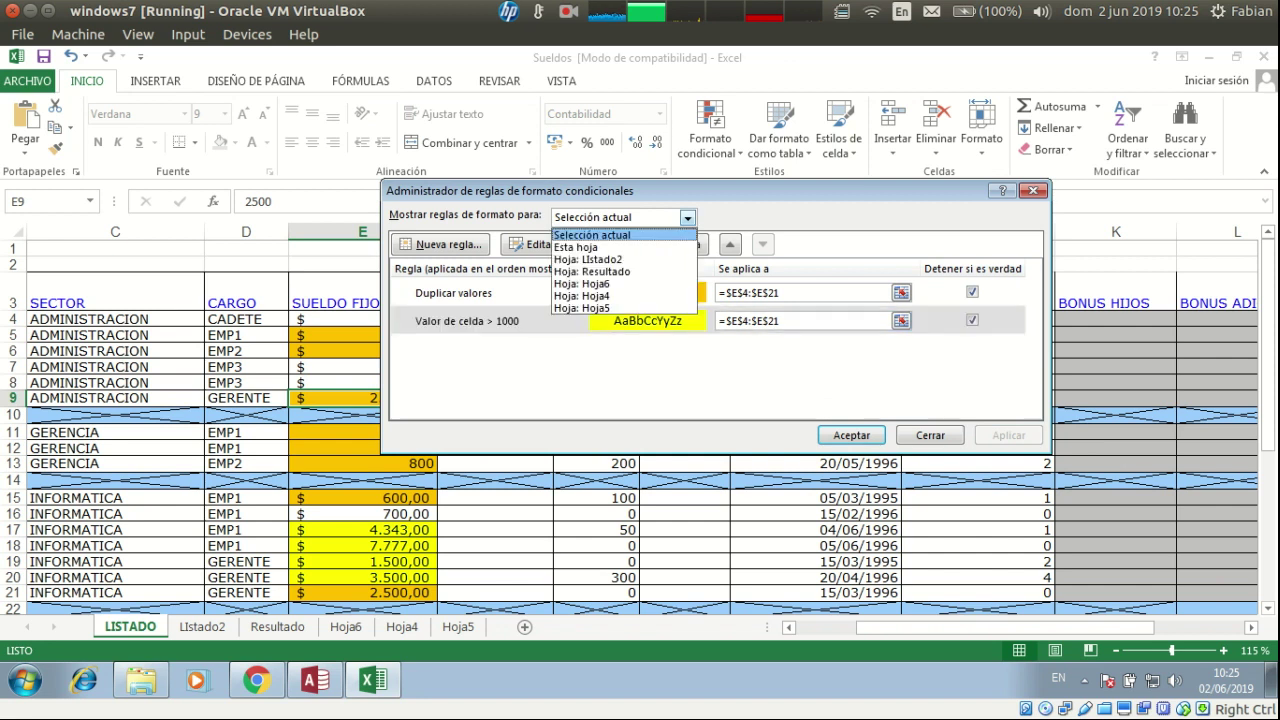
left_click(622, 247)
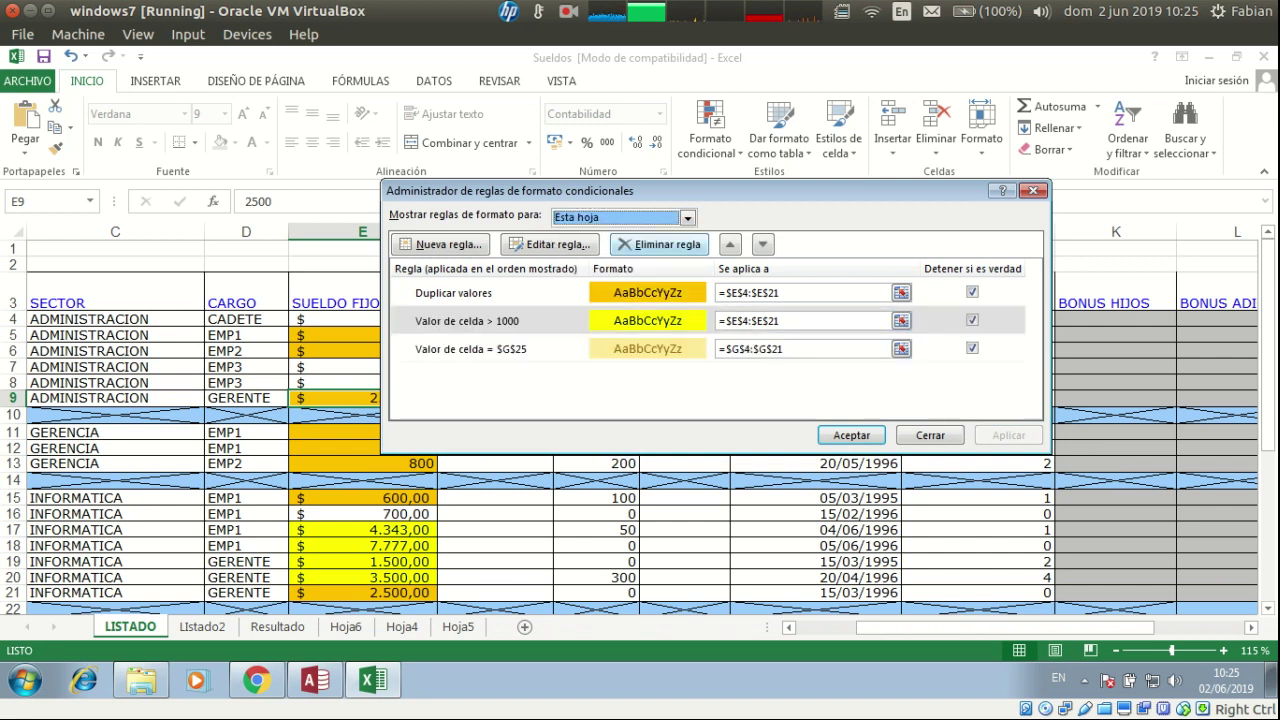
left_click(688, 218)
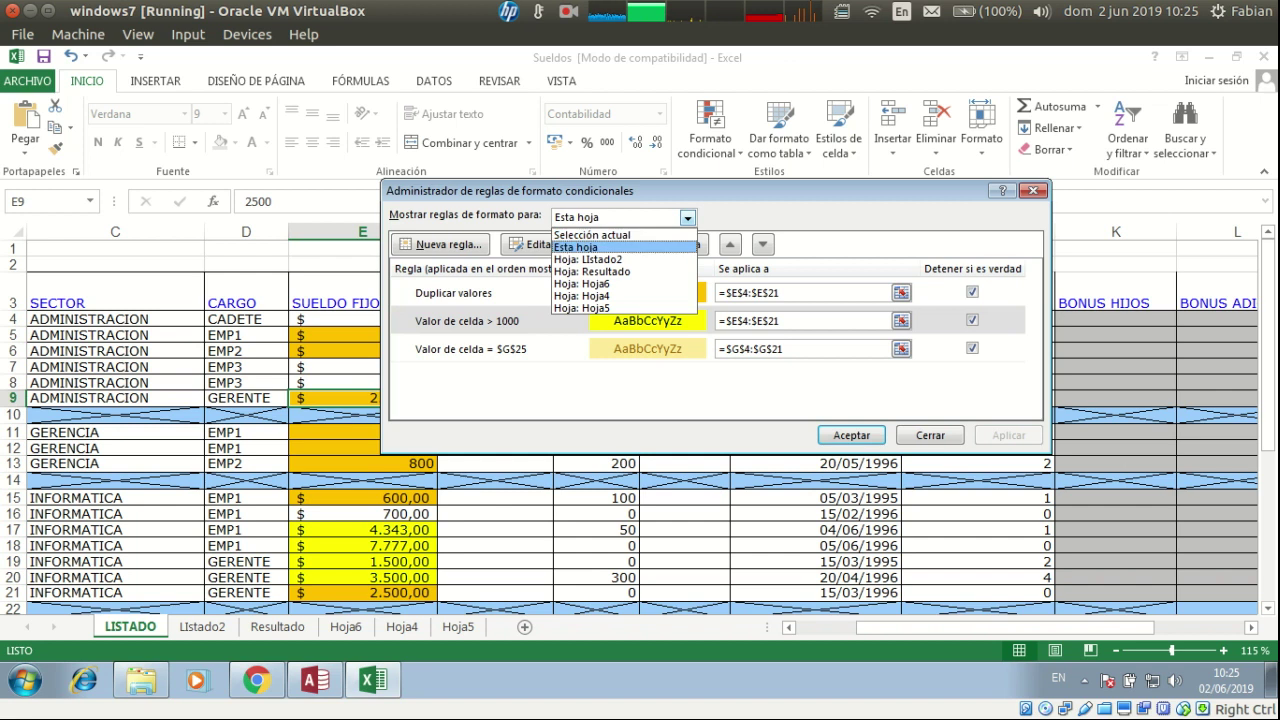
left_click(622, 247)
left_click(490, 349)
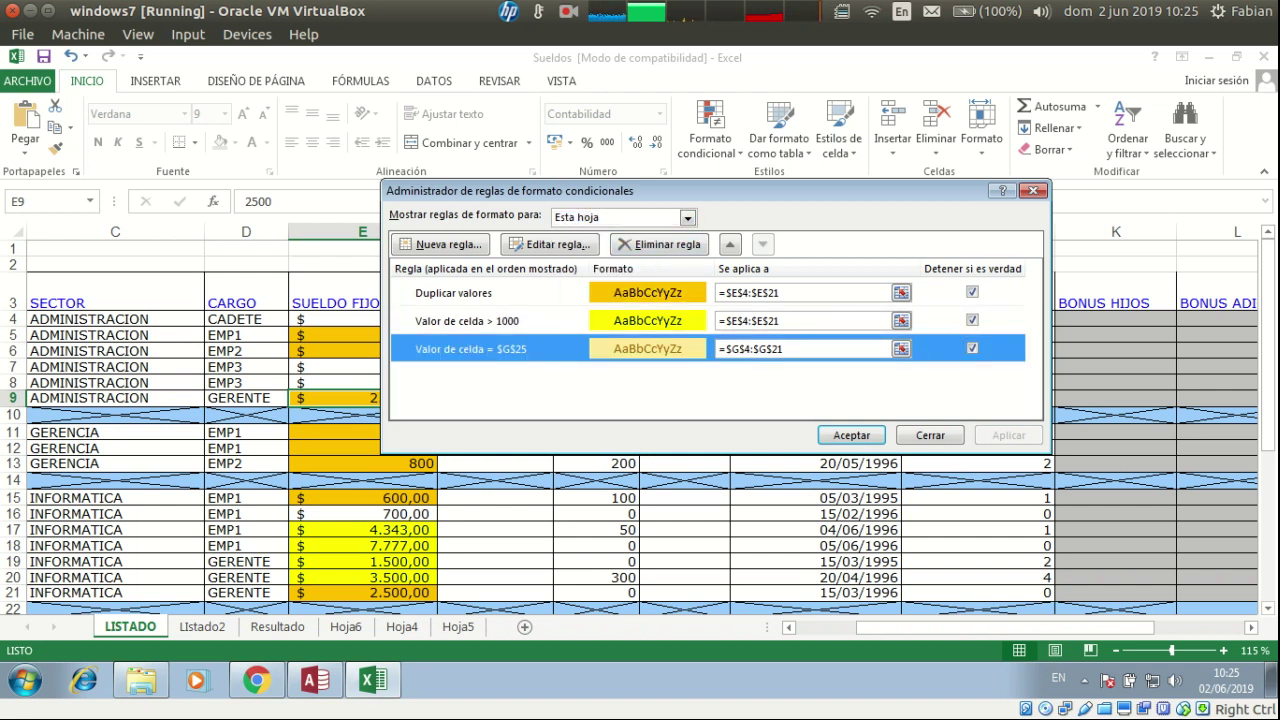
left_click(688, 218)
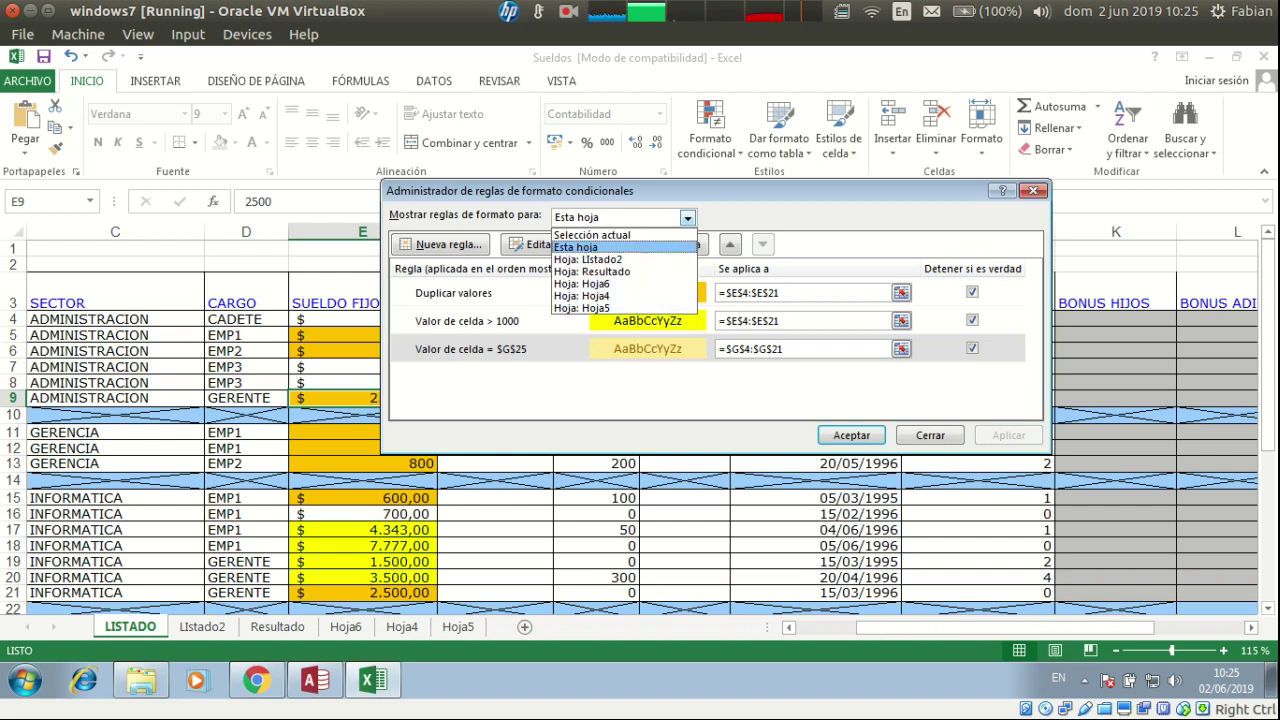
left_click(650, 247)
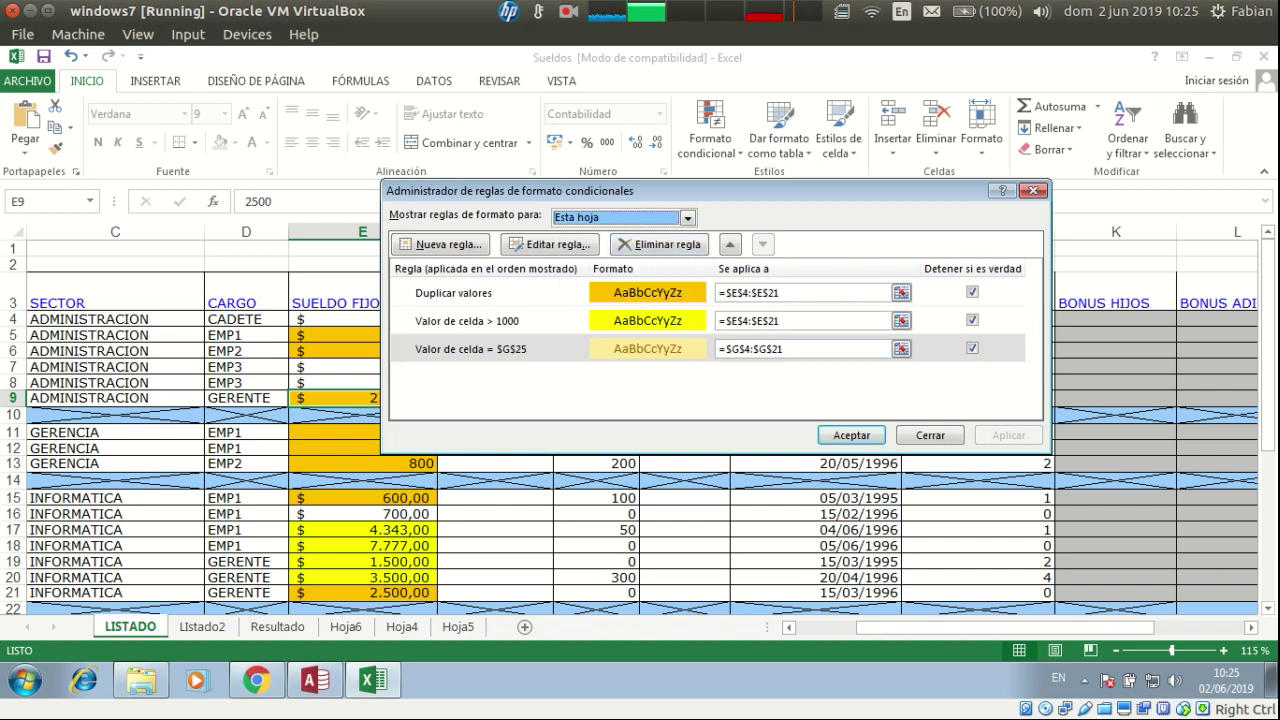
Turn off Detener si es verdad for the duplicate-values rule and apply the change
left_click(972, 292)
left_click(972, 292)
left_click(972, 292)
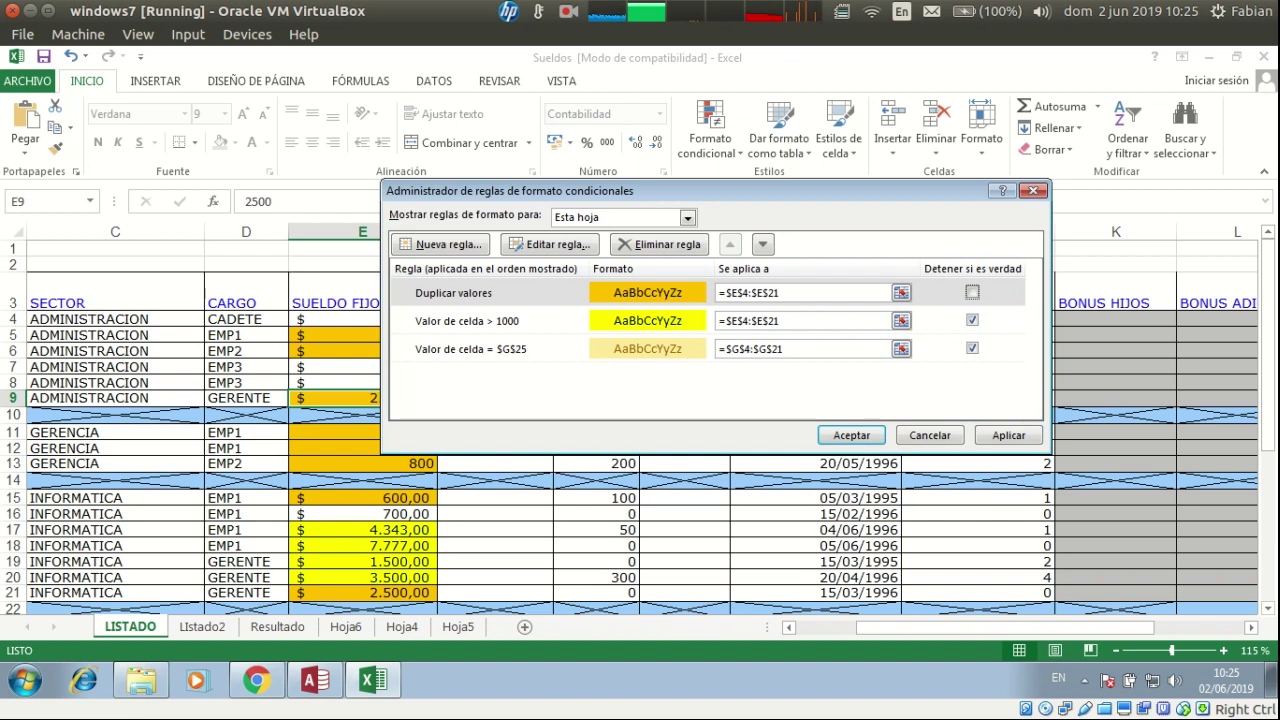
left_click(1008, 435)
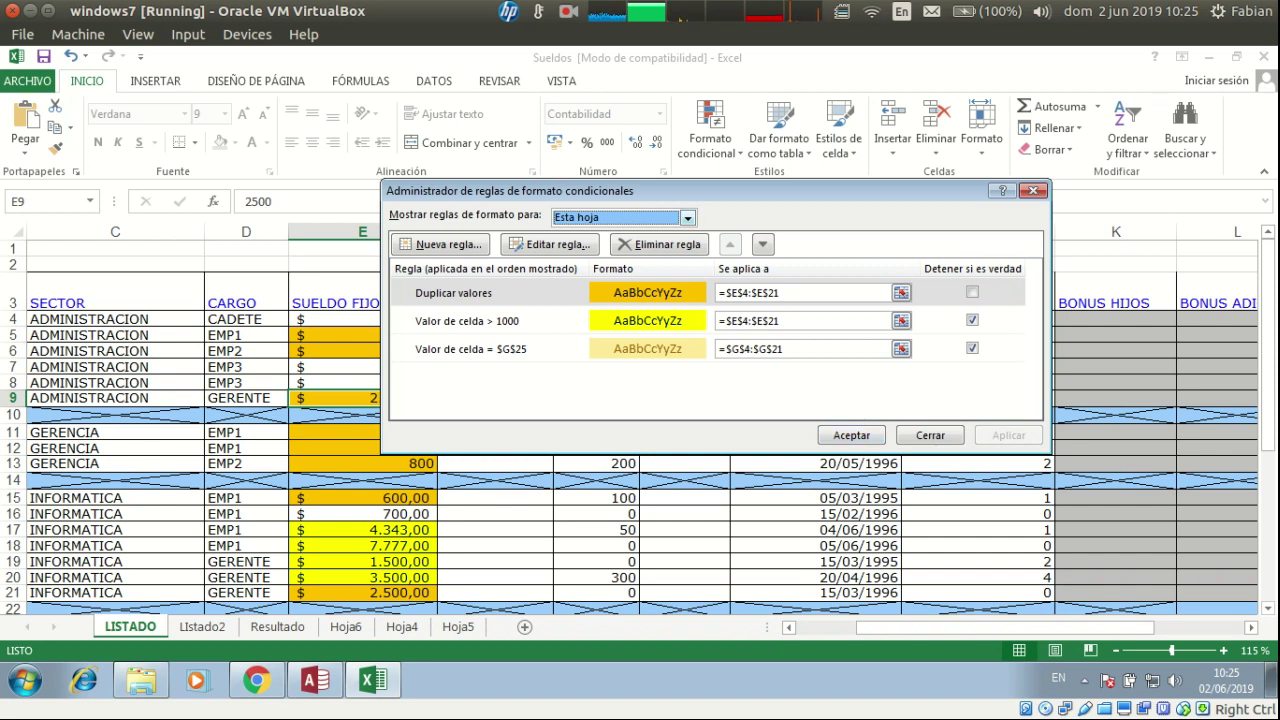
Delete the rule for cell values equal to $G$25 that applies to G4:G21
left_click(470, 348)
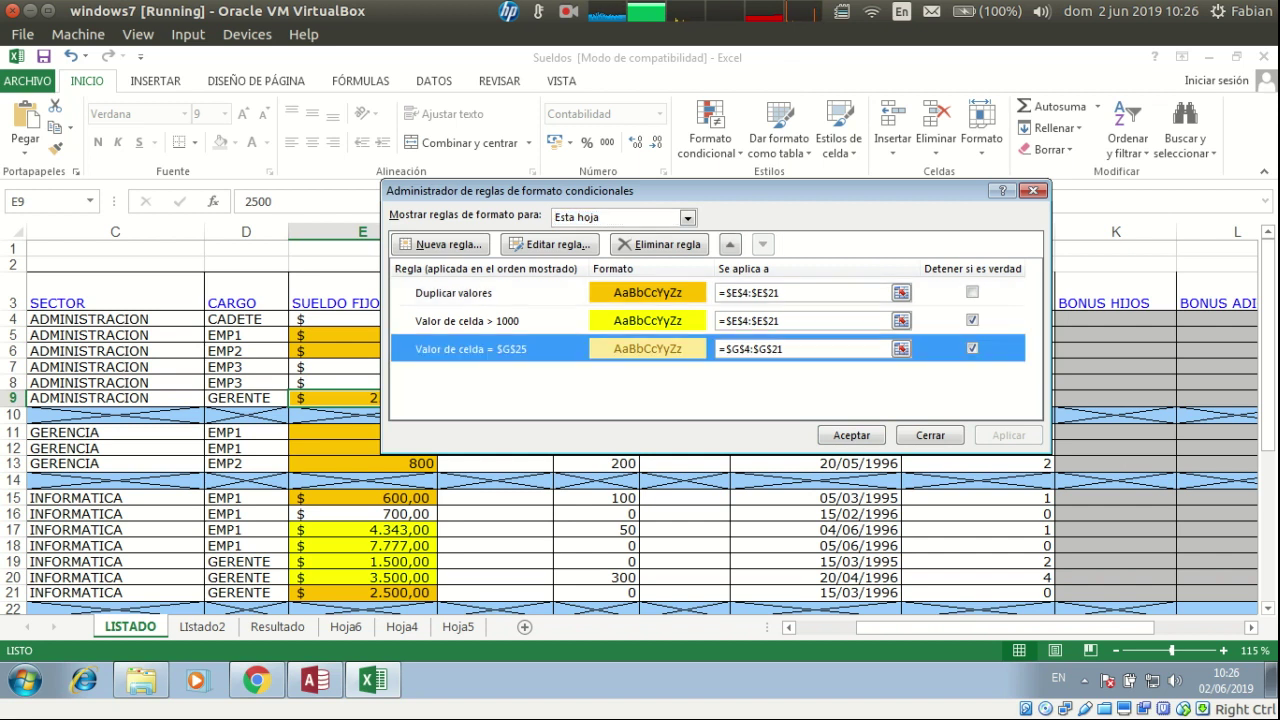
left_click(470, 320)
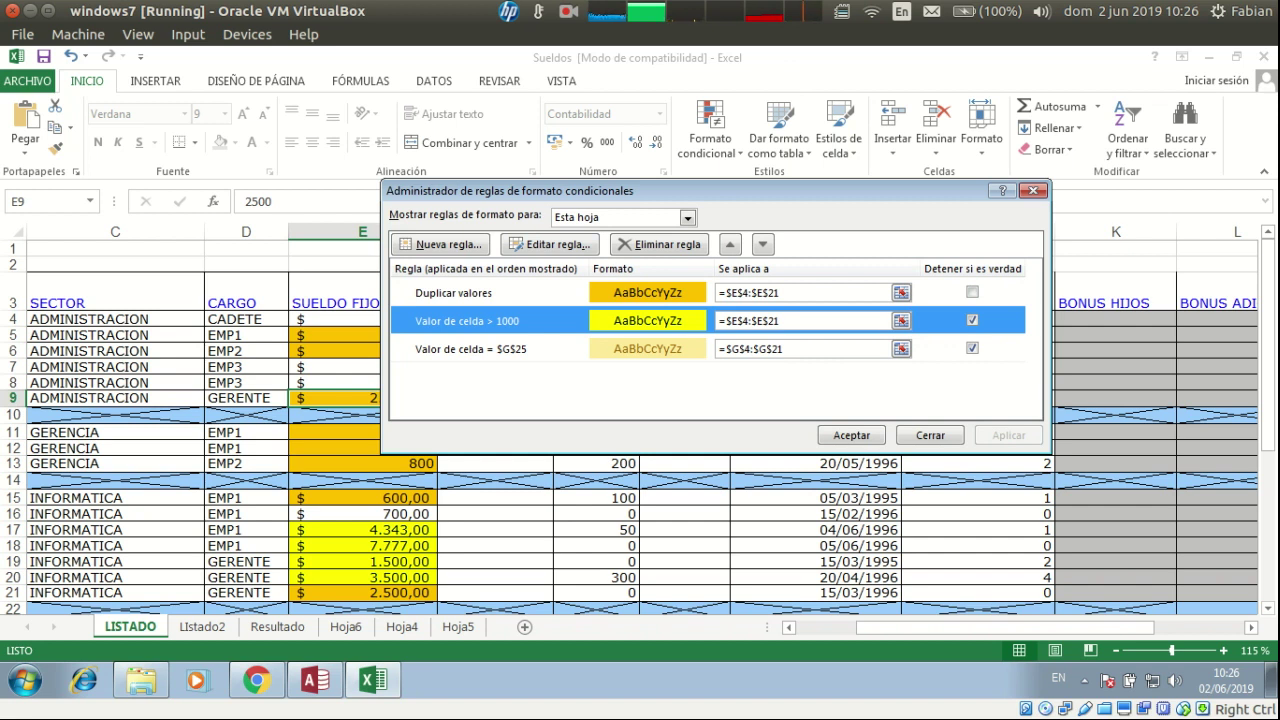
left_click(470, 348)
left_click(660, 244)
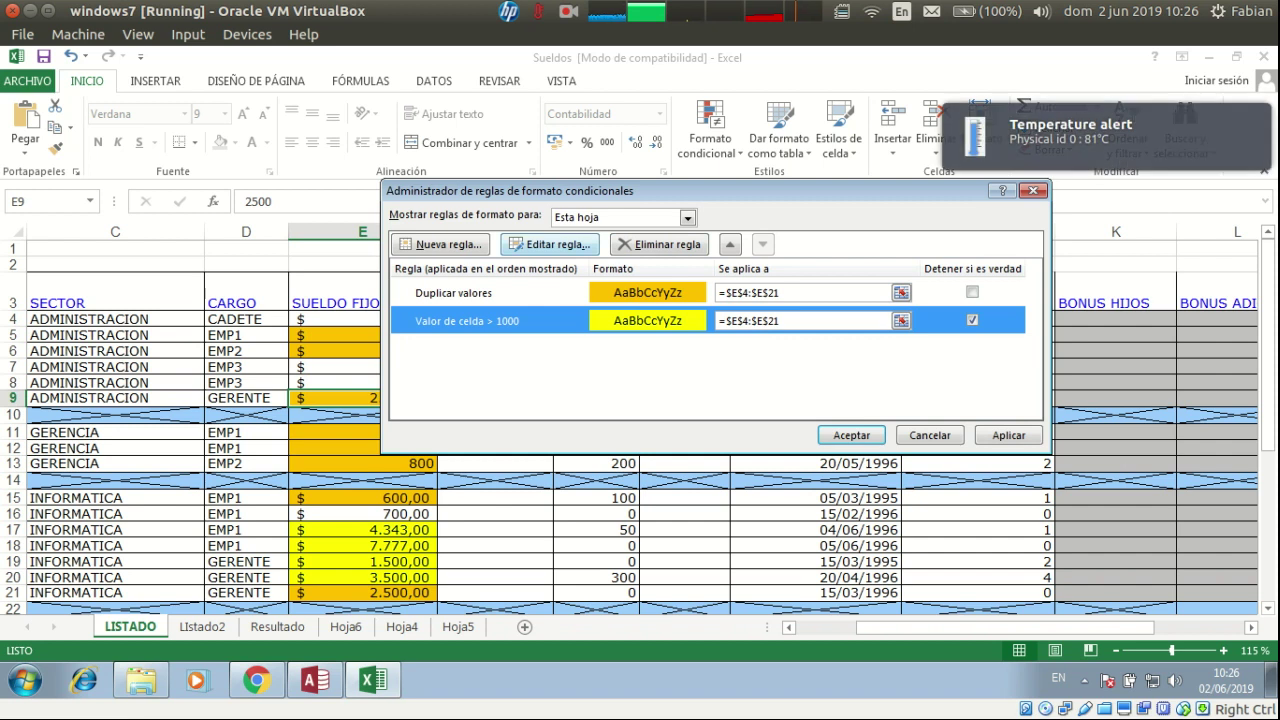
Edit the greater-than rule on E4:E21 so that its threshold is 1500
left_click(549, 244)
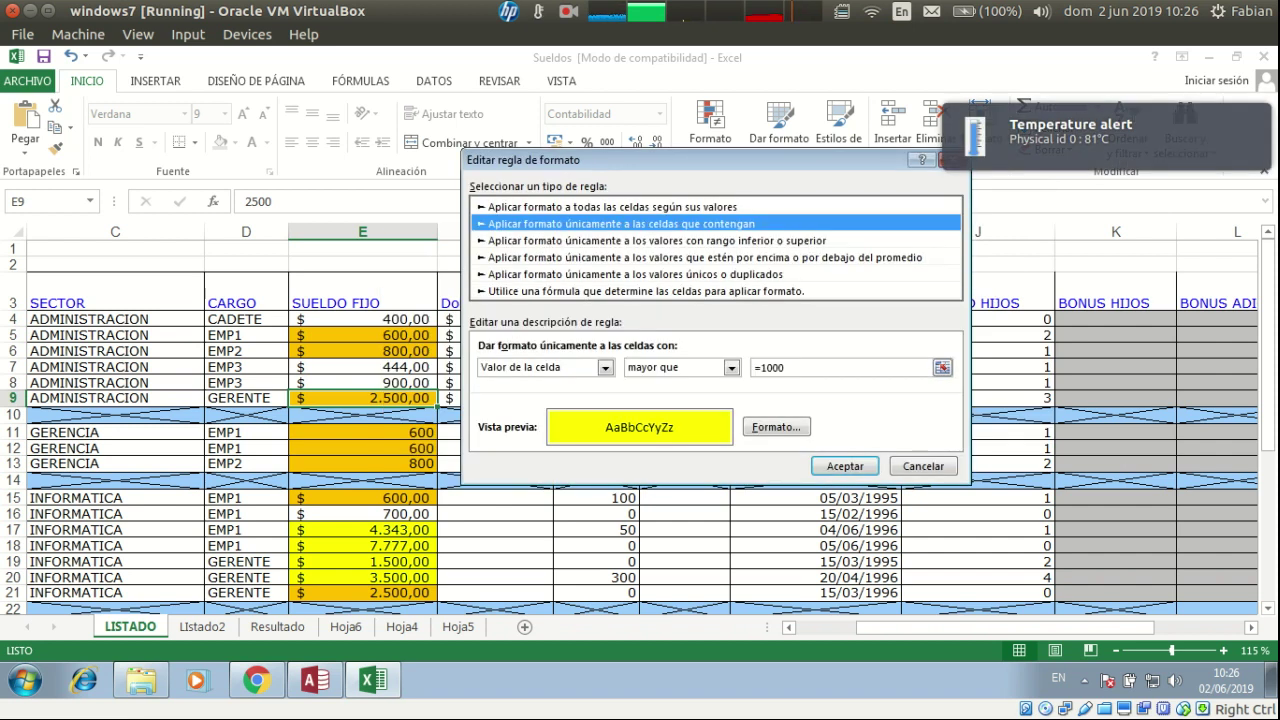
left_click(800, 368)
key("BackSpace")
key("BackSpace")
key("BackSpace")
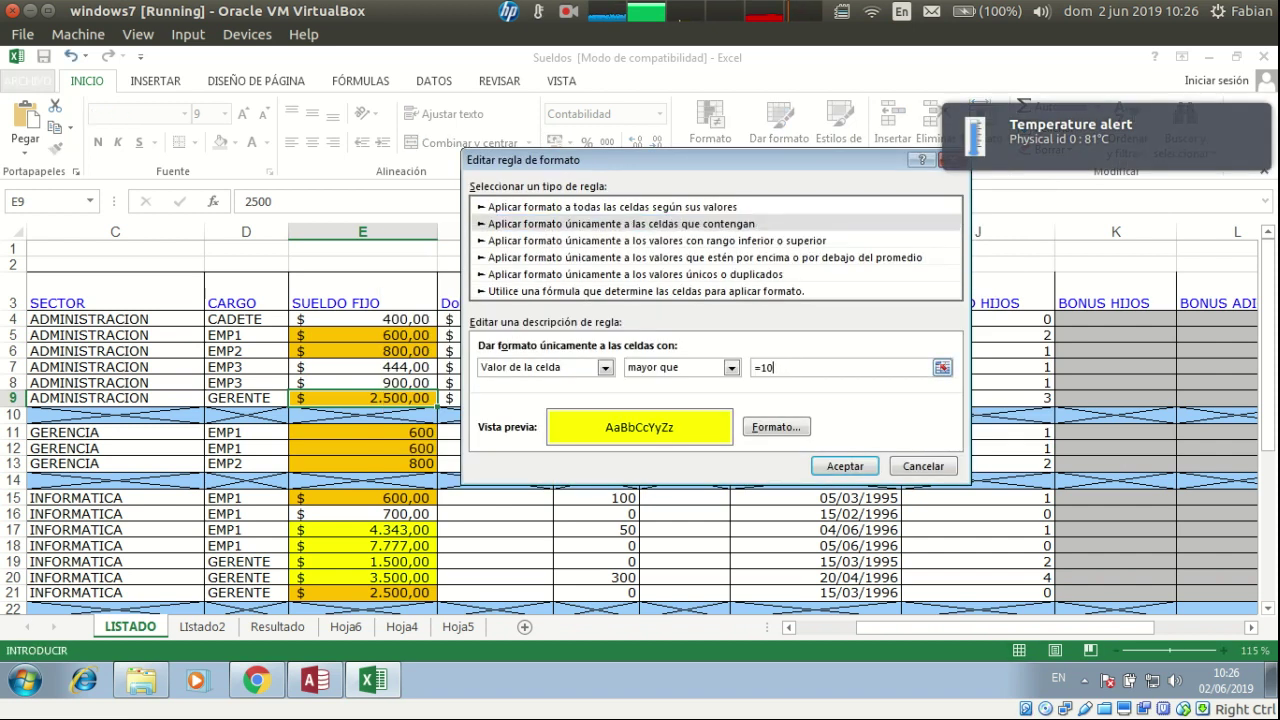
type("500")
left_click(845, 466)
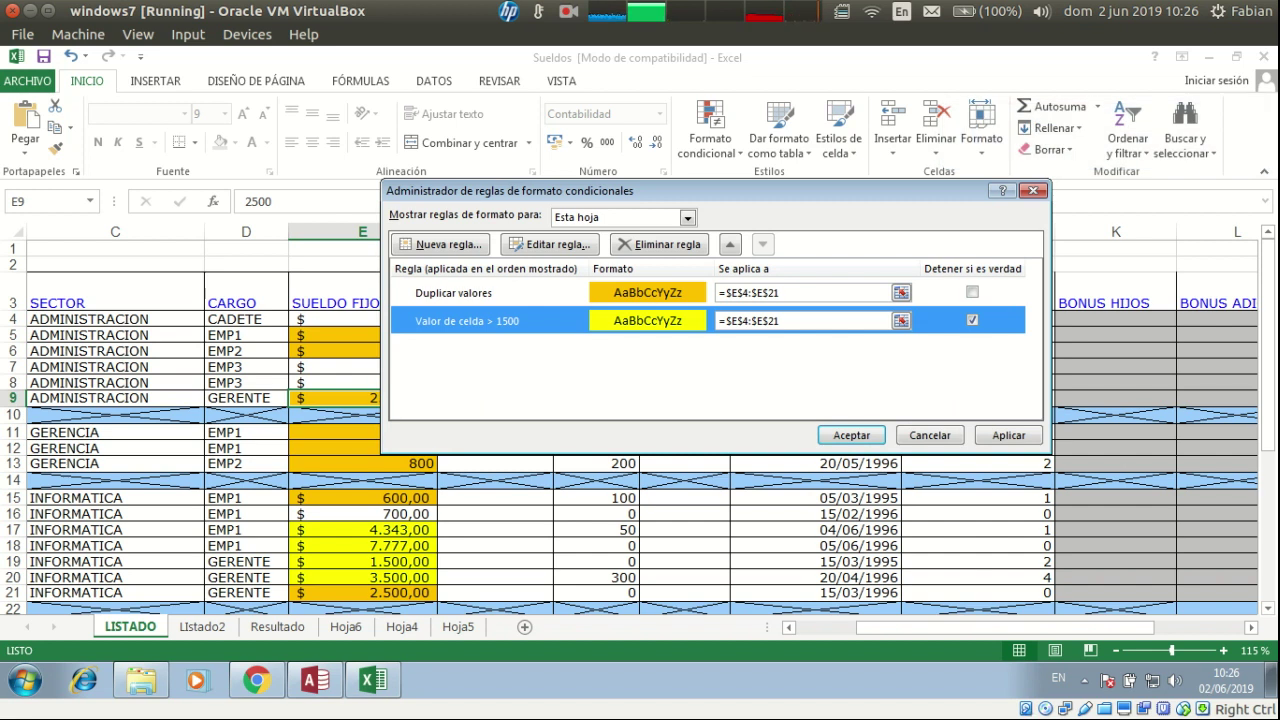
left_click(568, 11)
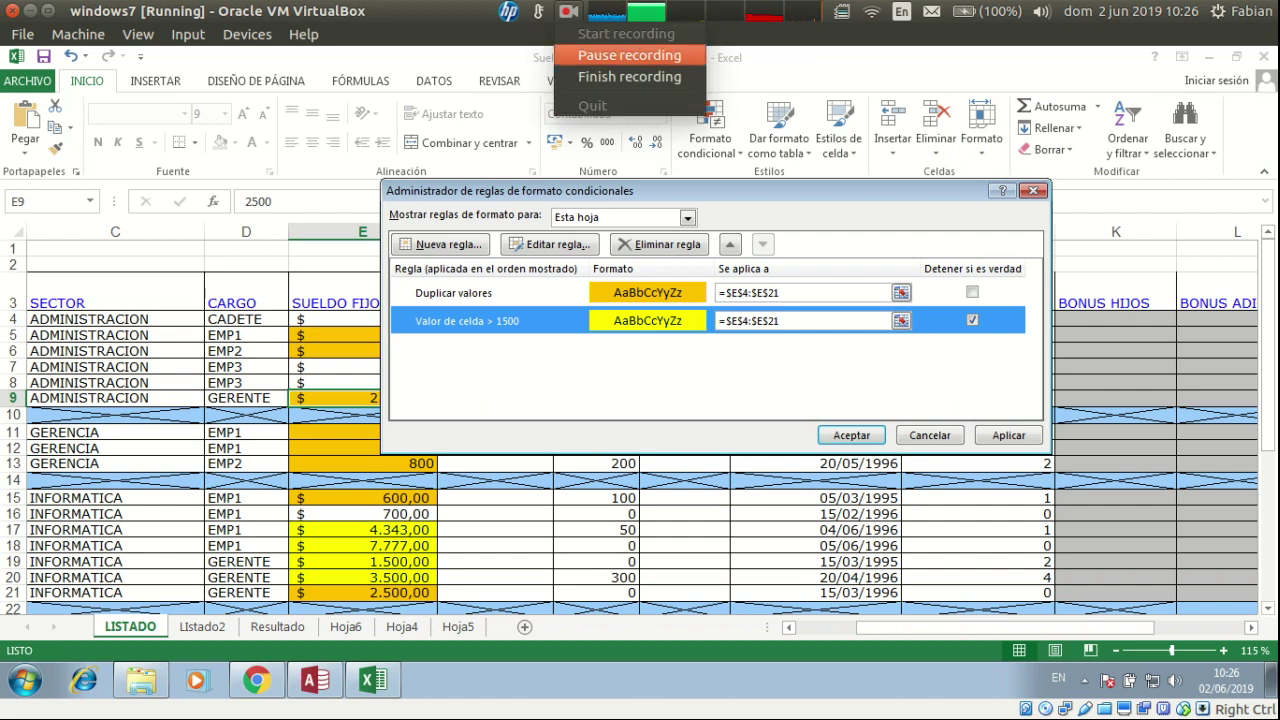
left_click(629, 55)
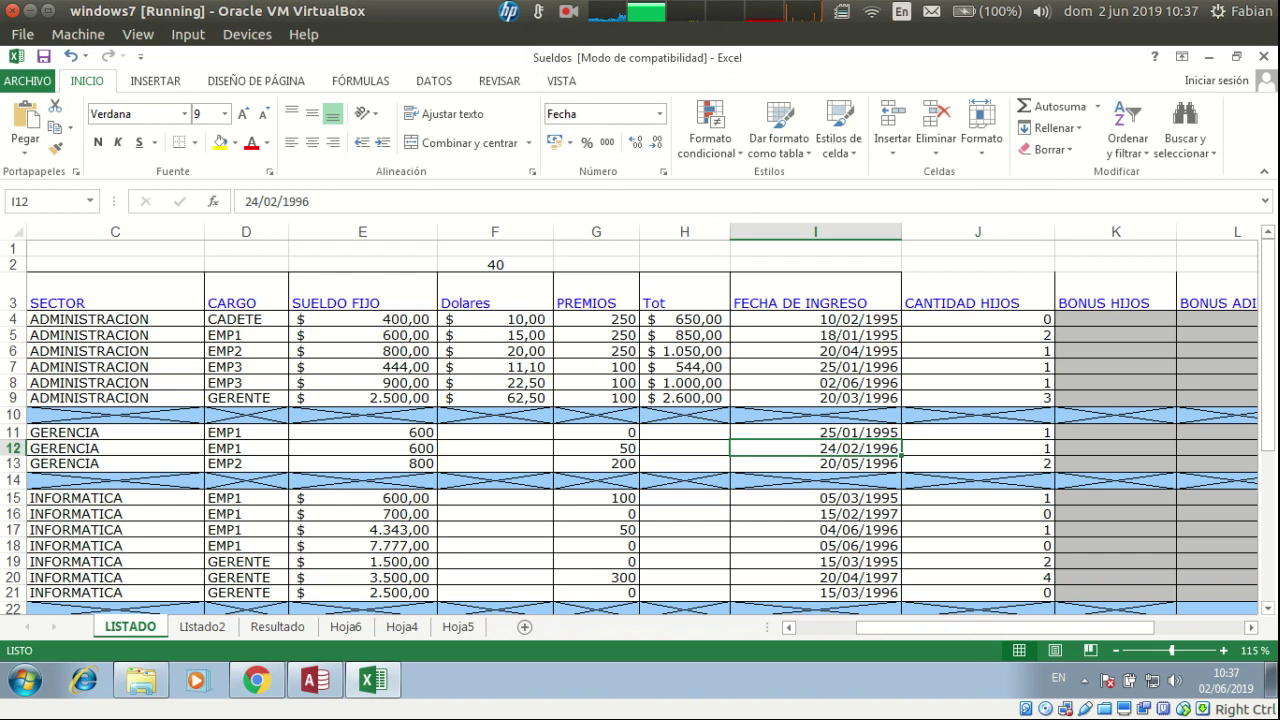
Start a new conditional formatting rule for I12 from the rules manager, using a formula to determine the cells to format
left_click(710, 130)
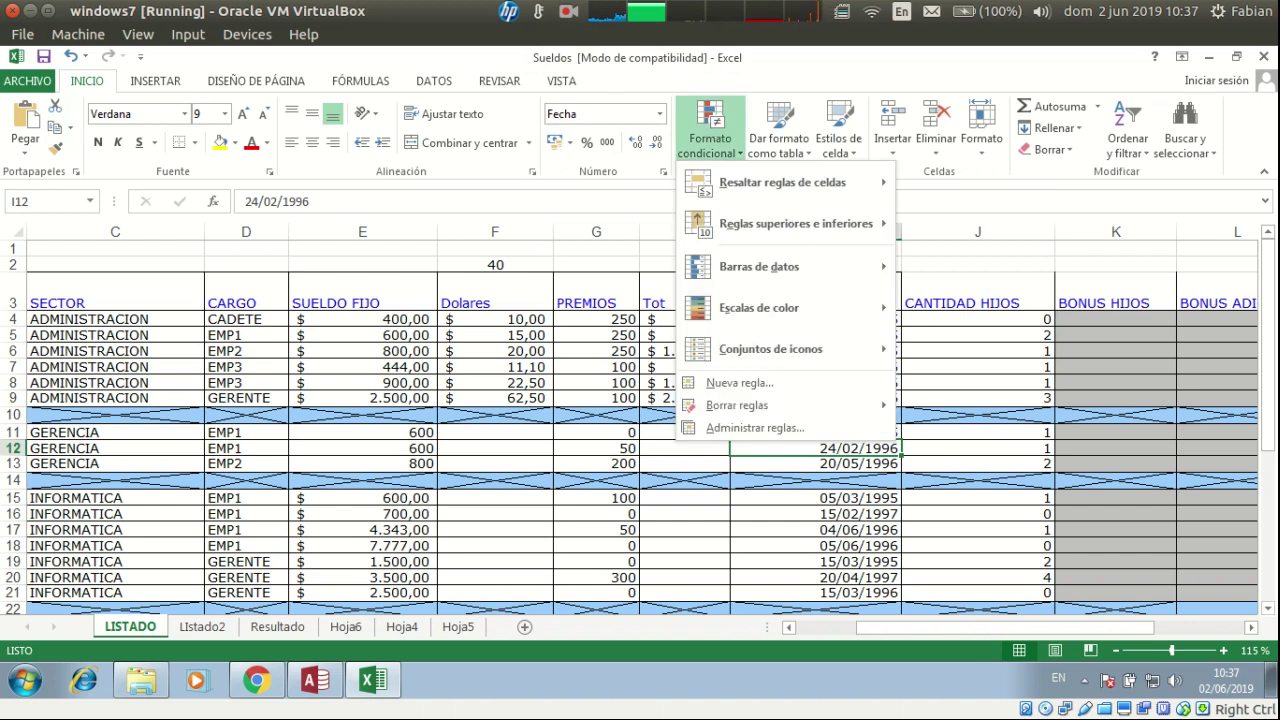
mouse_move(760, 307)
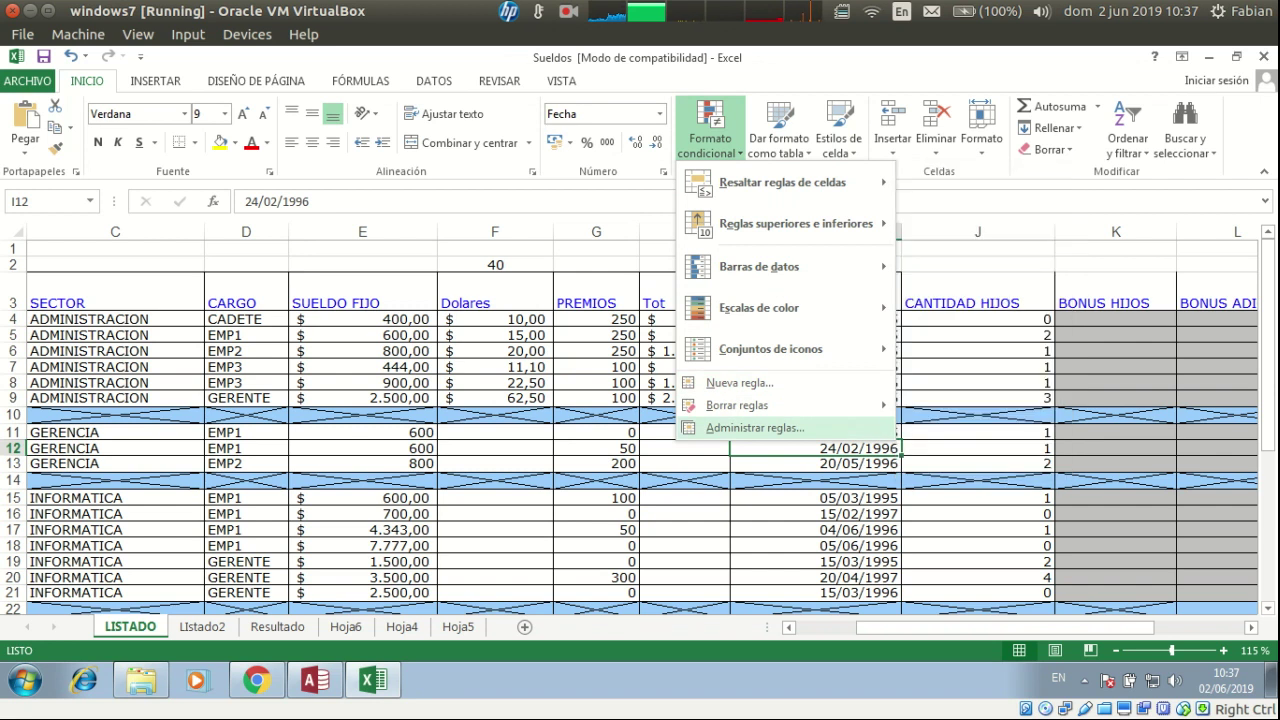
left_click(755, 427)
left_click_drag(740, 219, 1005, 131)
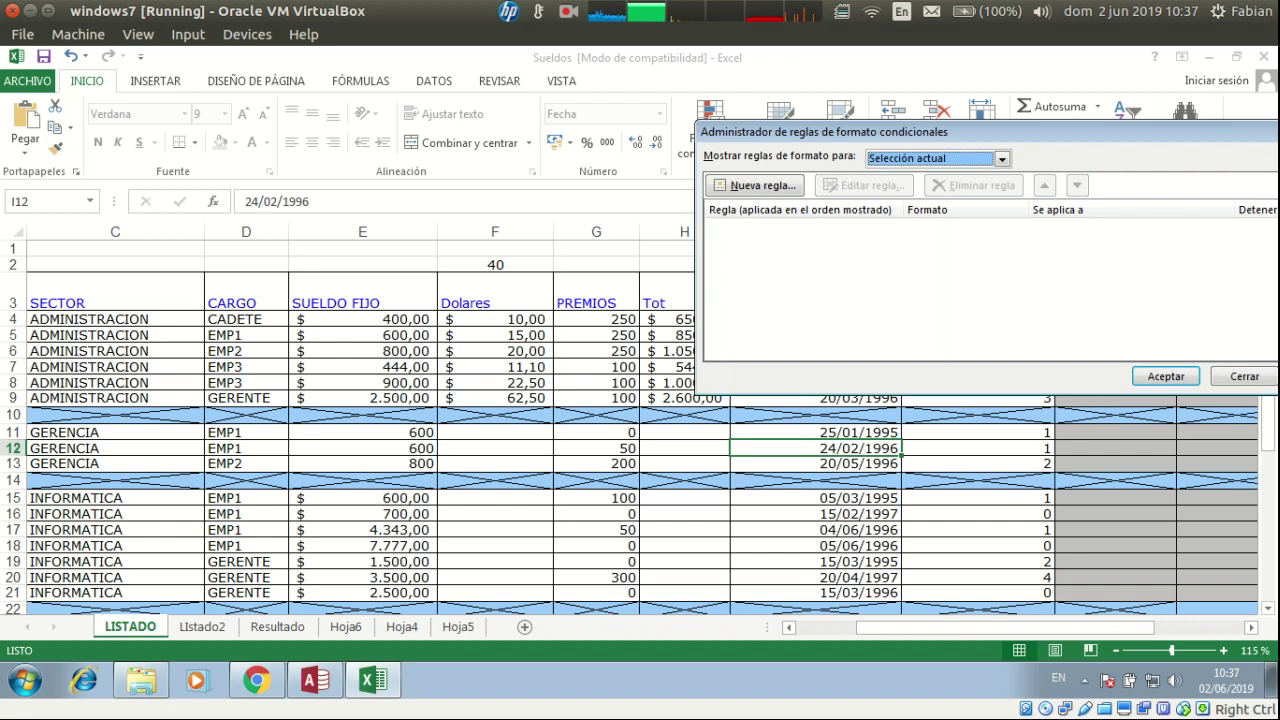
left_click_drag(1000, 132, 581, 178)
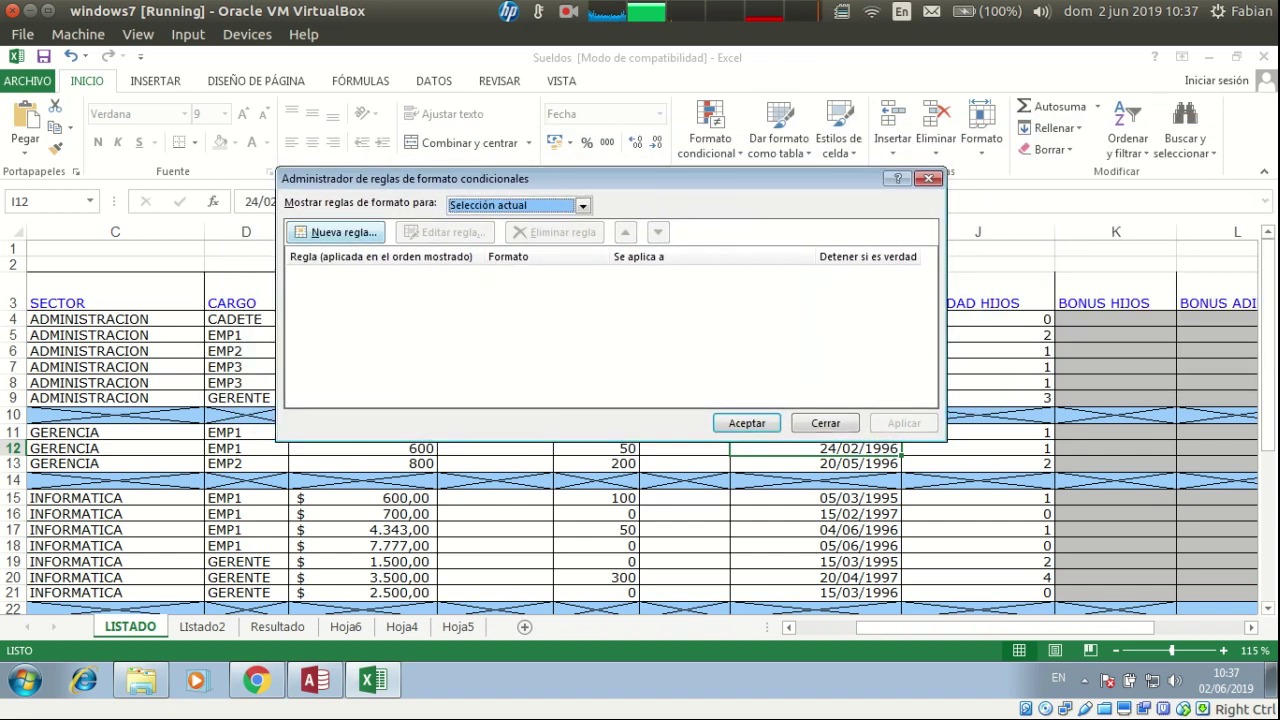
left_click(335, 232)
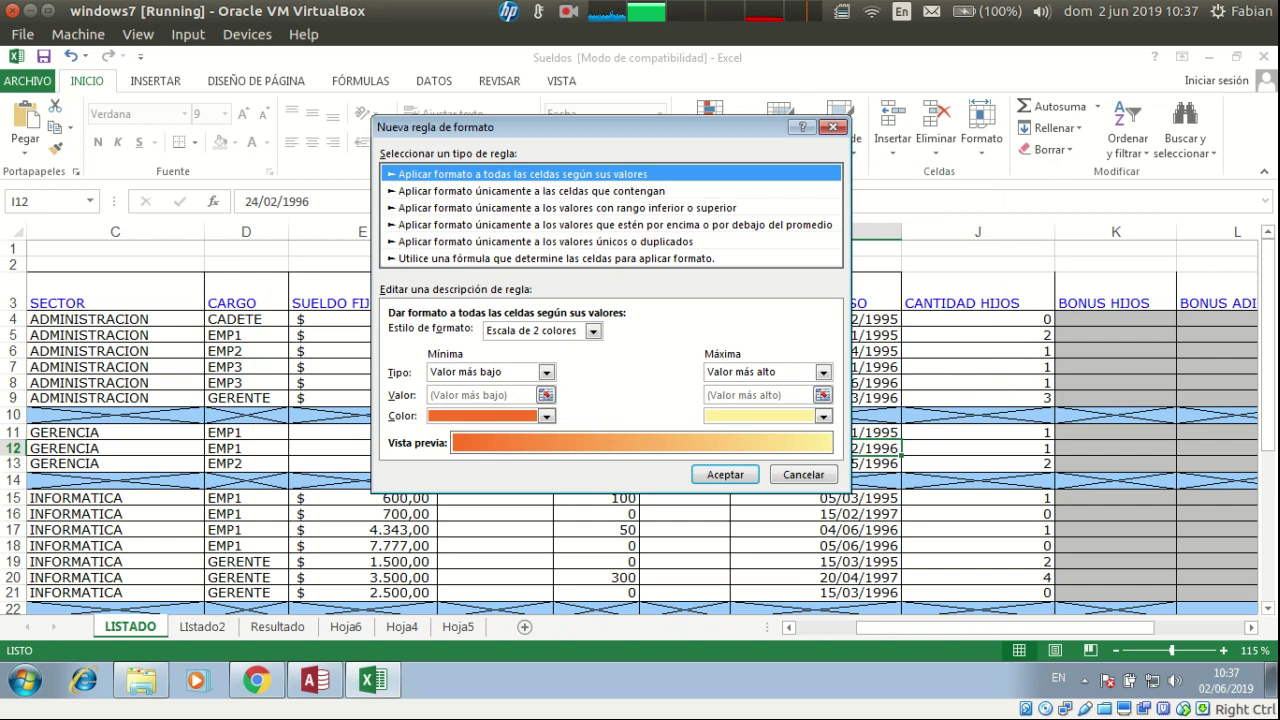
left_click(556, 259)
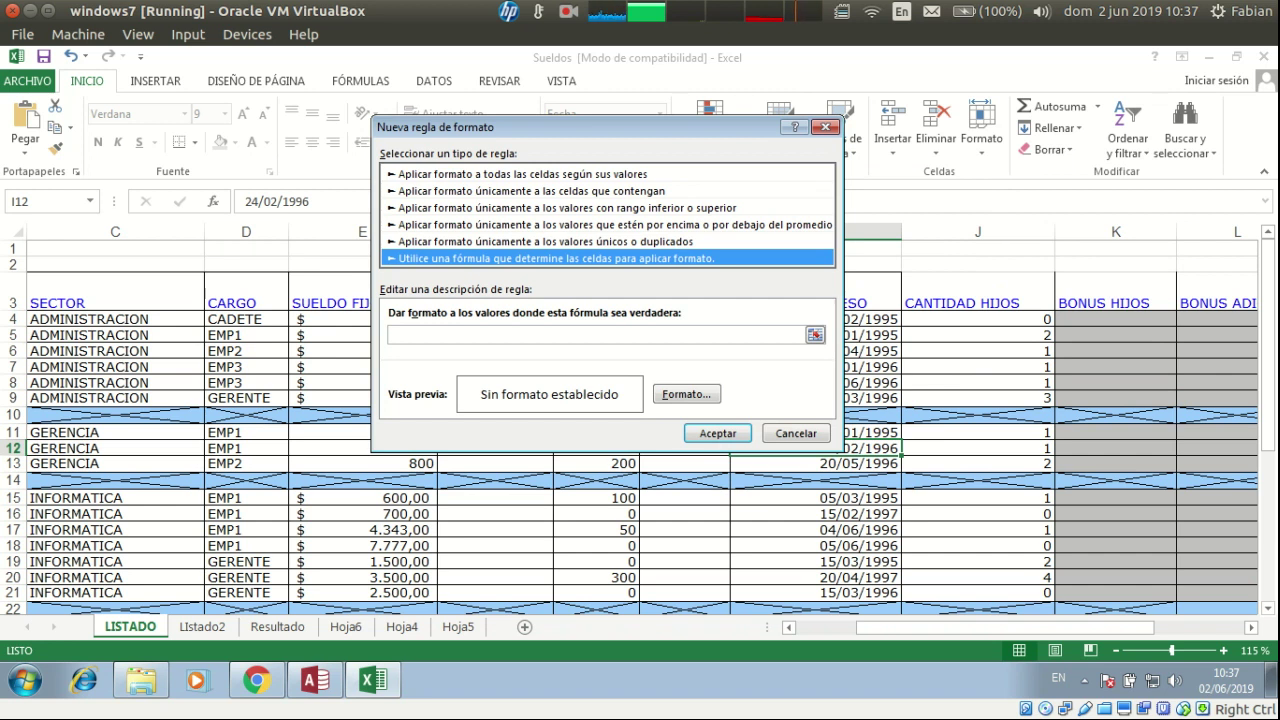
Enter the formula =y($E4>1000;$G>100) as the condition of the new rule
left_click(400, 335)
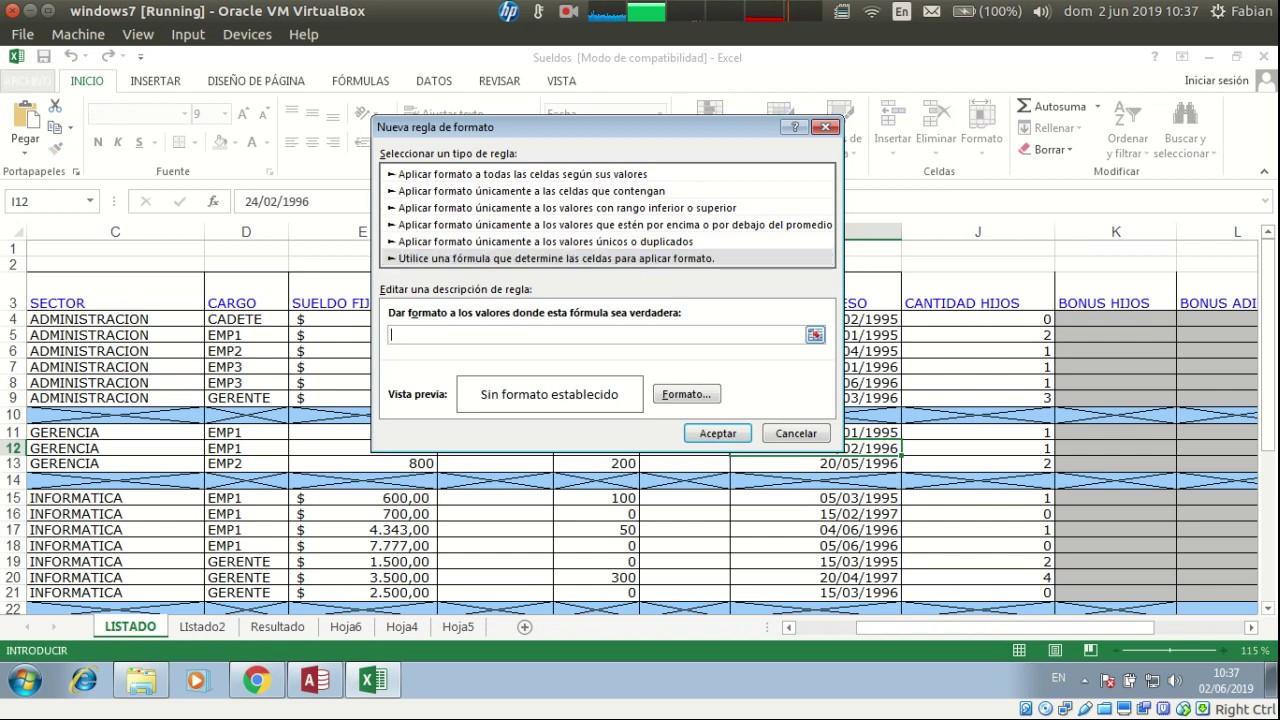
type("=")
left_click_drag(560, 127, 714, 125)
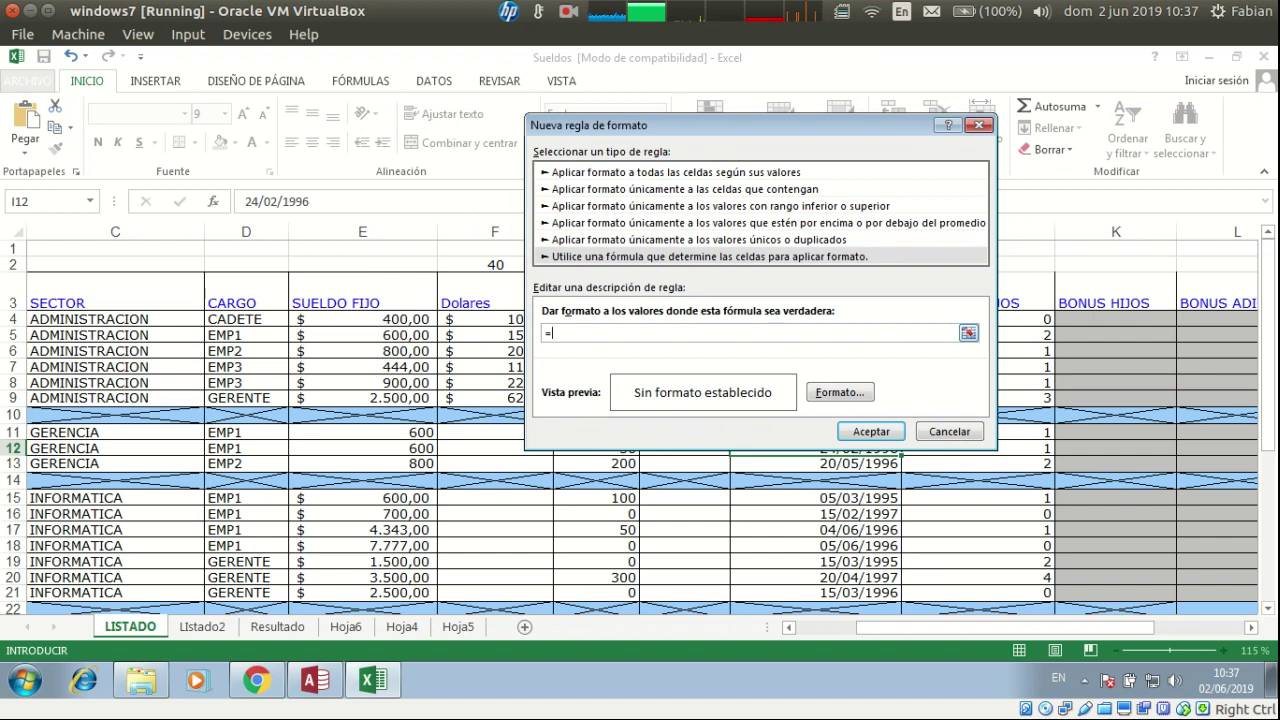
type("y(")
key("Return")
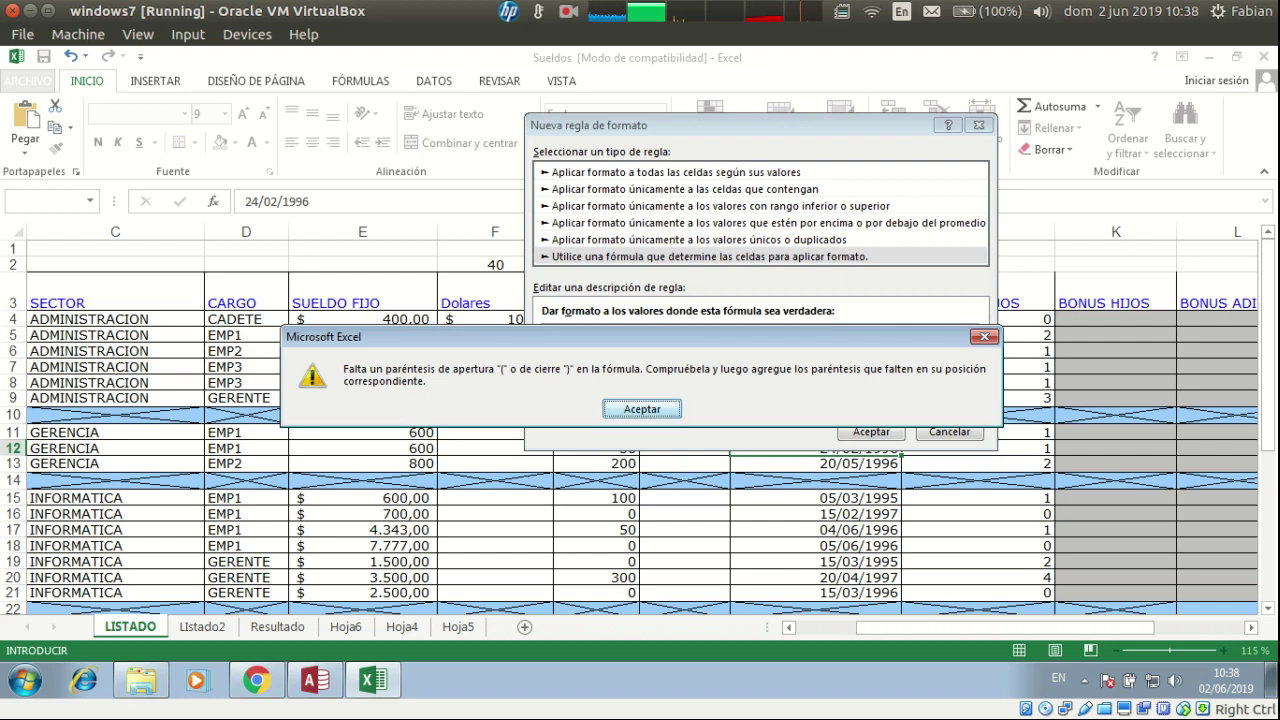
key("Return")
type("$")
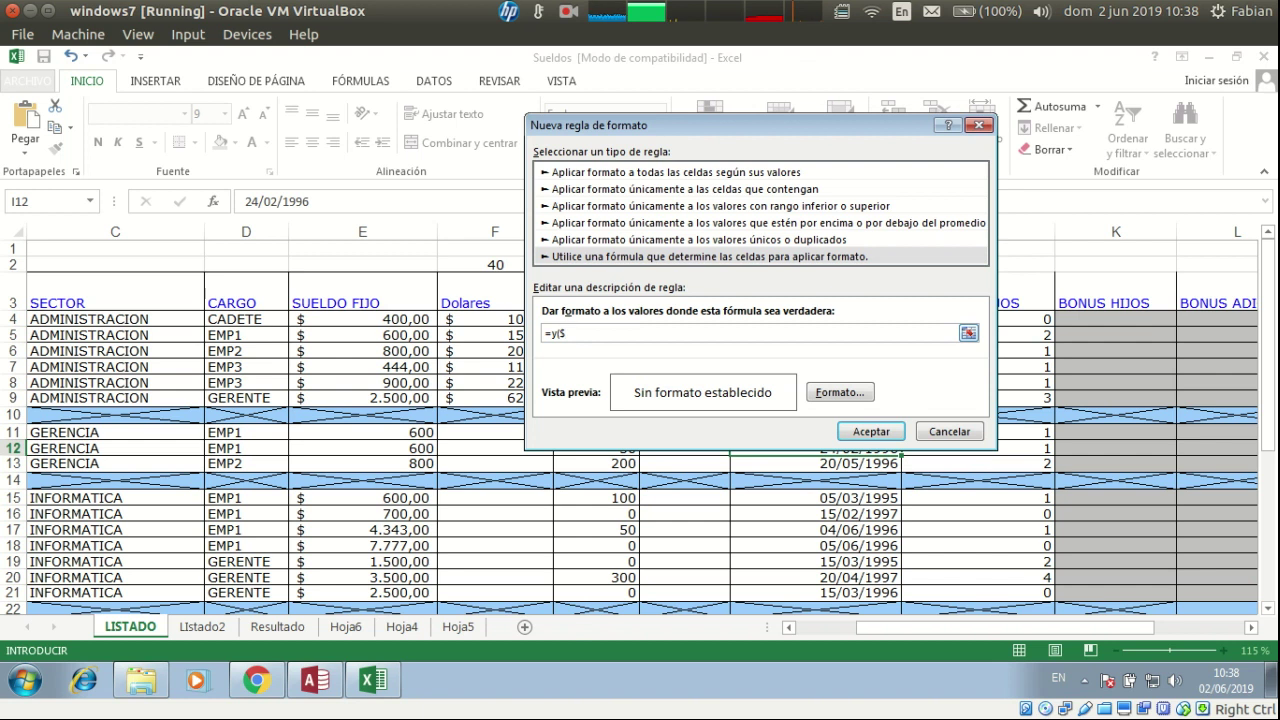
type("E4")
type(">1000;")
left_click_drag(640, 125, 832, 120)
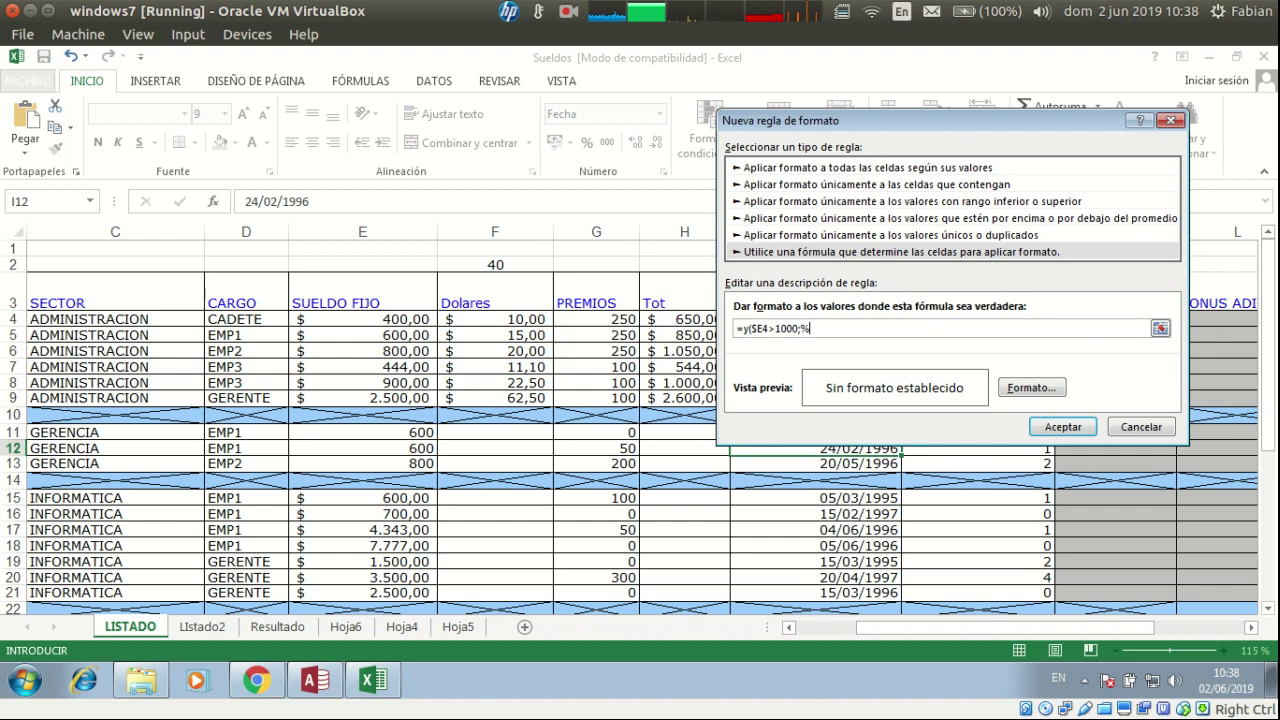
type("$G>100)")
key("Tab")
Give the formula rule a bright yellow fill and try to accept the rule
left_click(1032, 388)
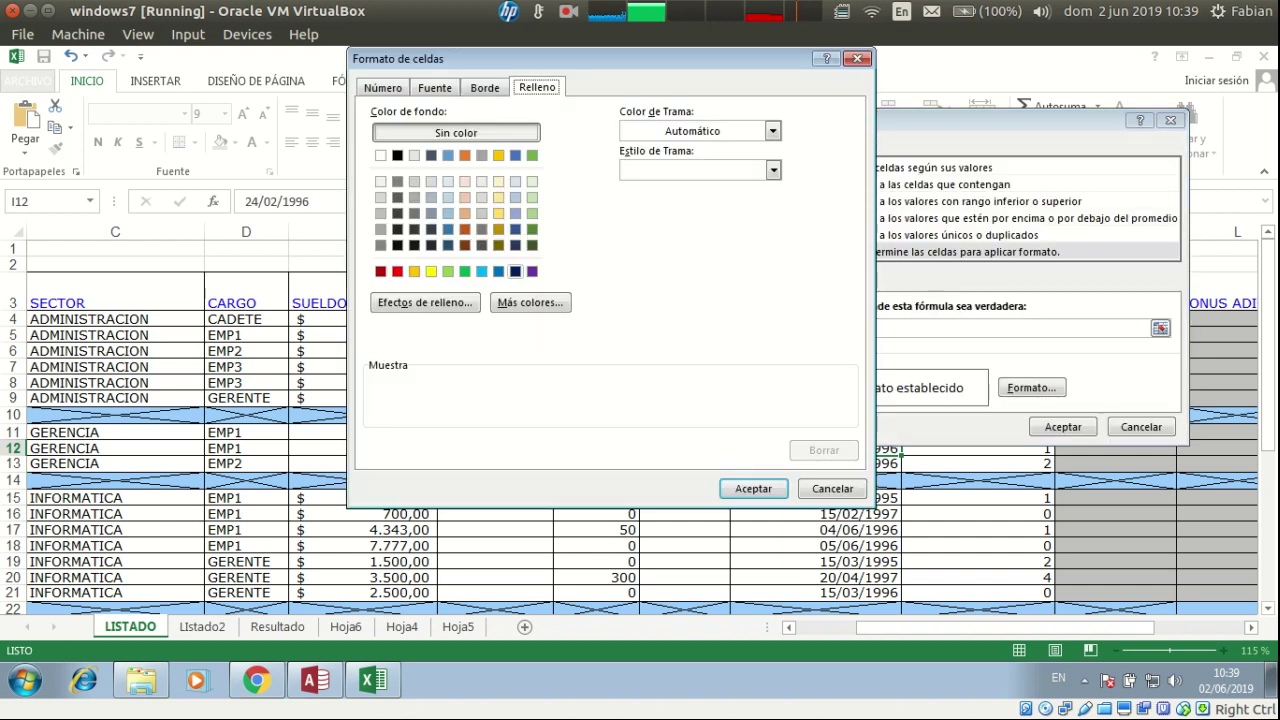
left_click(431, 272)
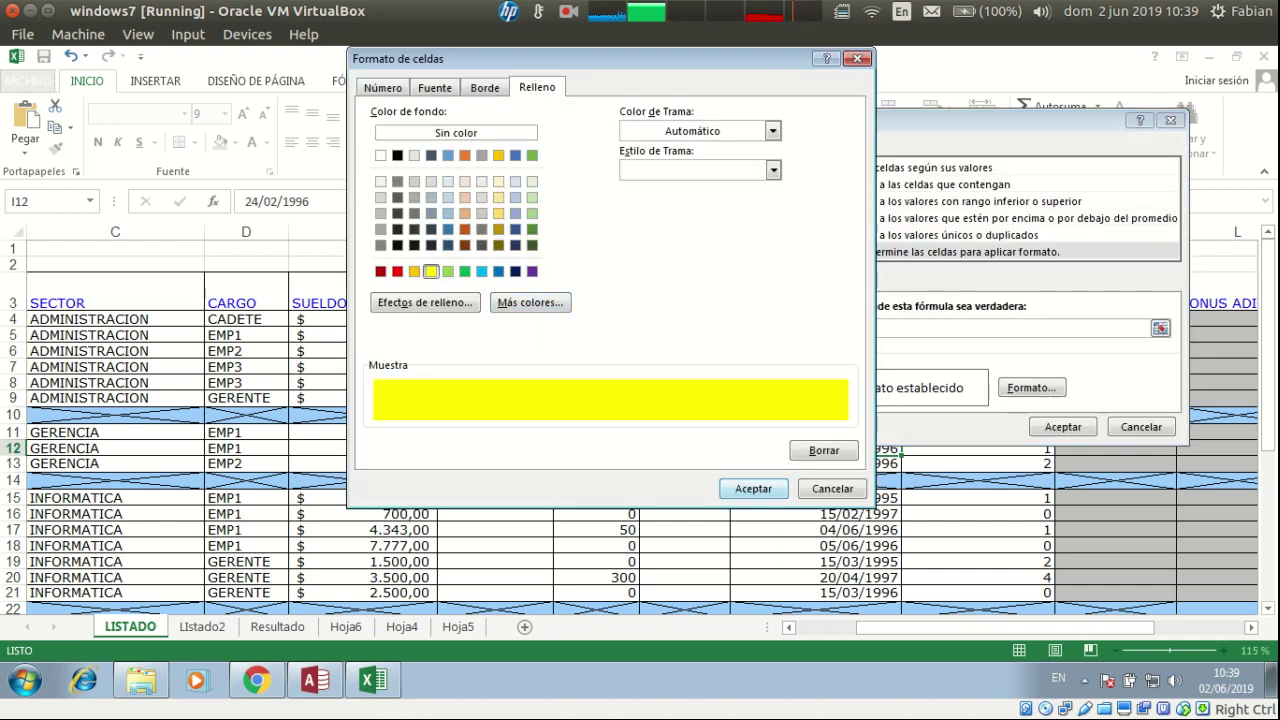
left_click(753, 488)
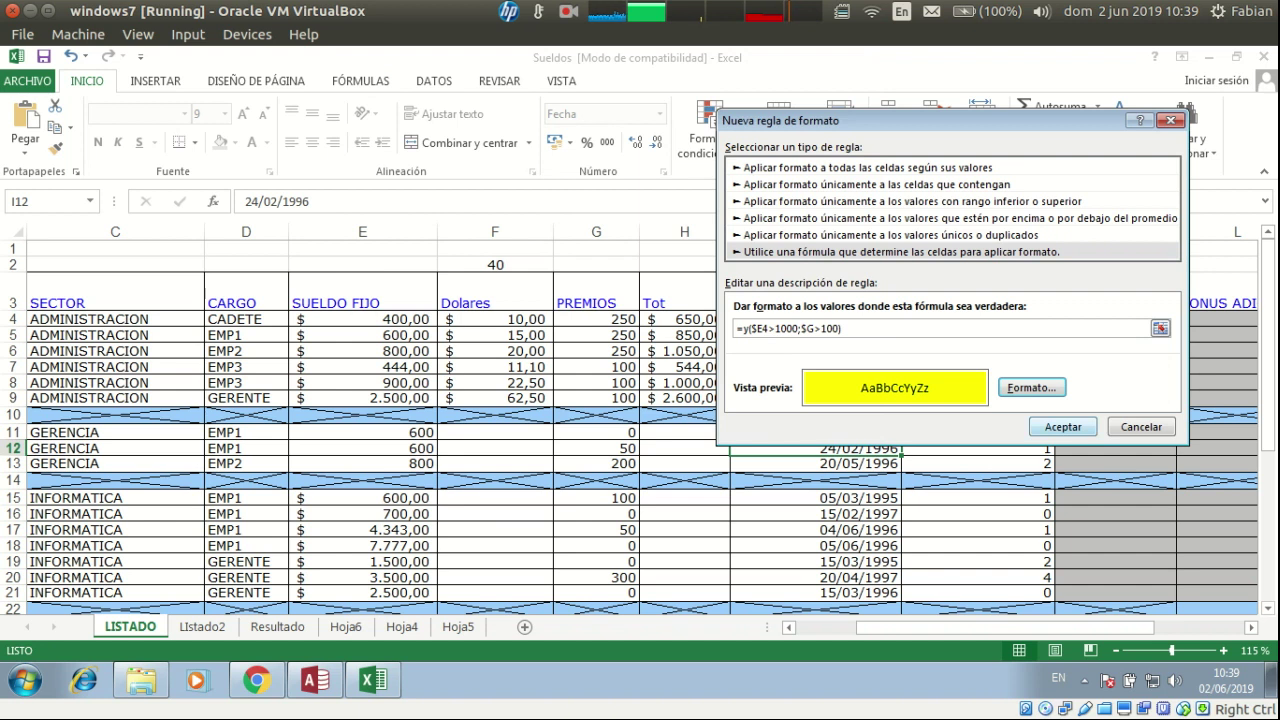
left_click(1063, 427)
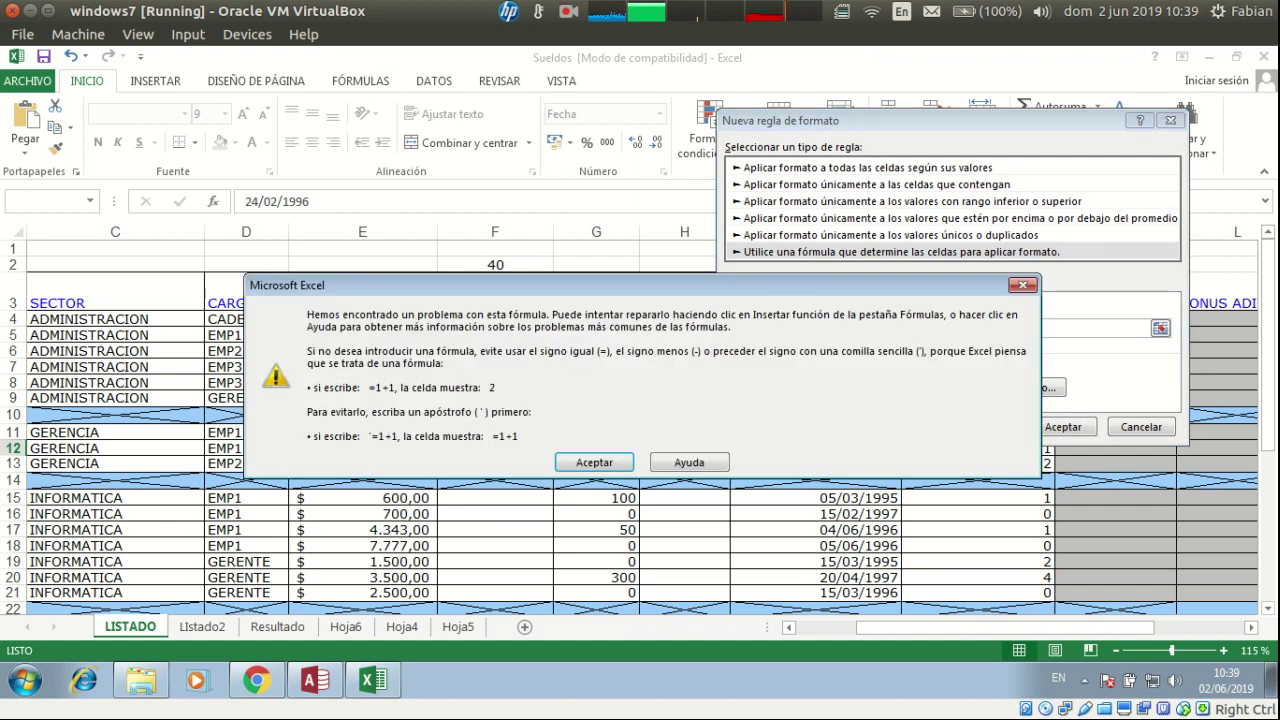
key("Return")
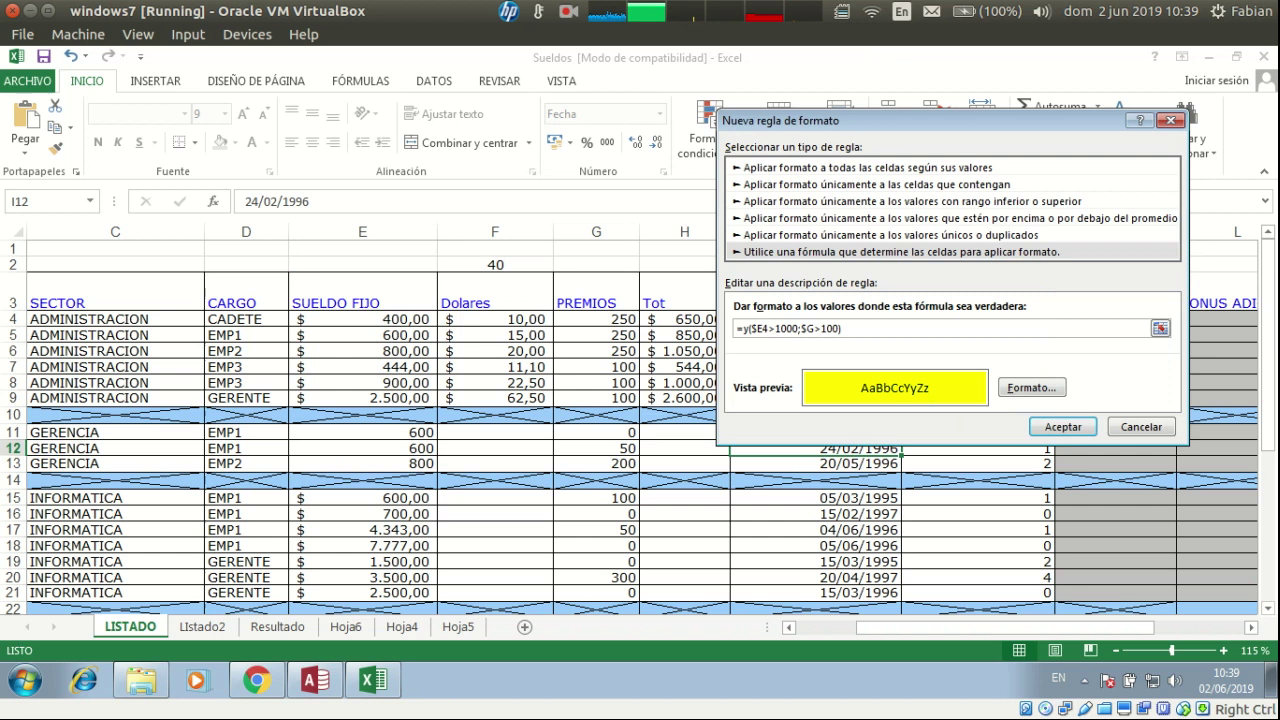
Correct the rule's formula to =Y($E4>1000;$G4>100) and accept the rule
left_click(817, 329)
key("Left")
key("Left")
key("Left")
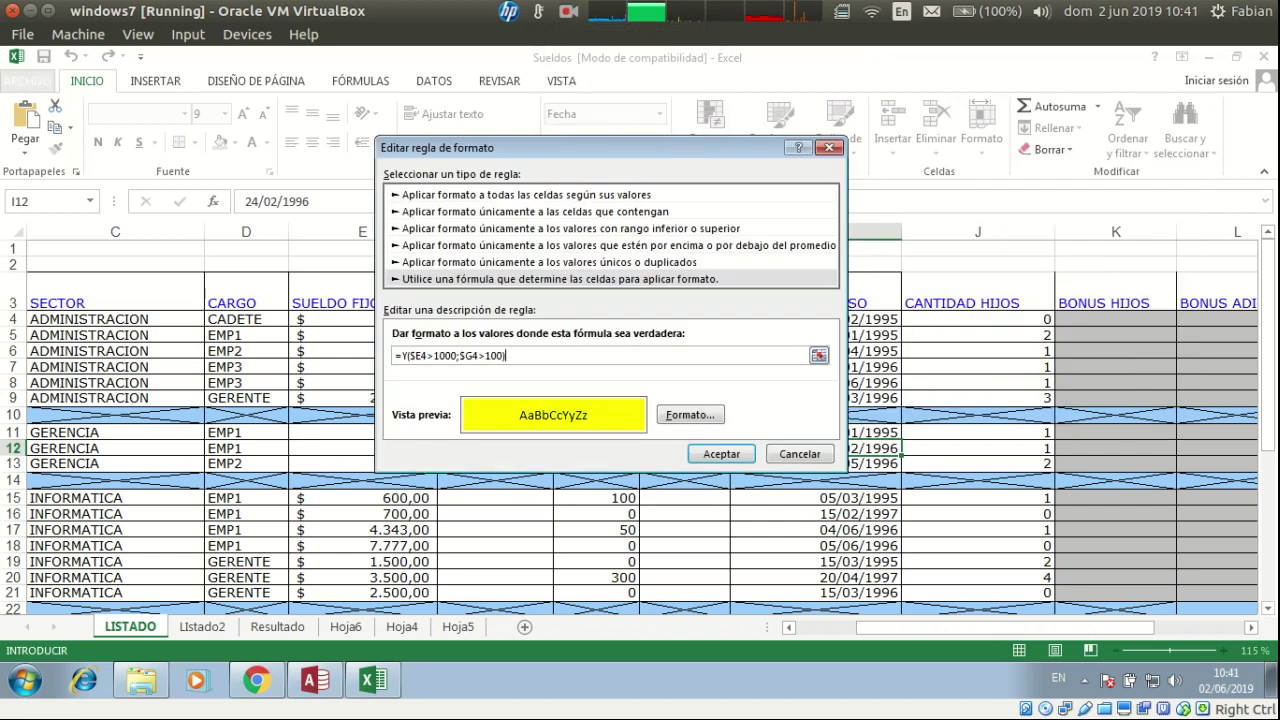
type("+")
key("Left")
key("Left")
key("Left")
key("BackSpace")
key("BackSpace")
key("BackSpace")
key("BackSpace")
key("BackSpace")
key("BackSpace")
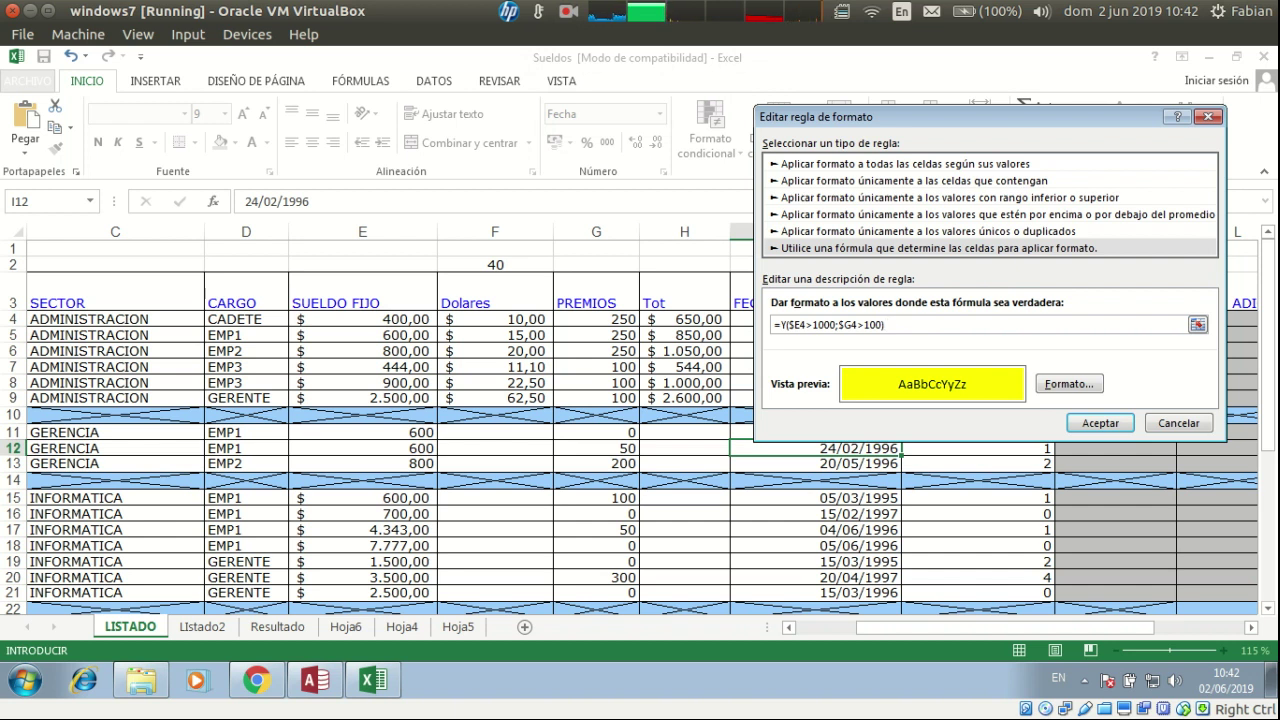
left_click(1100, 423)
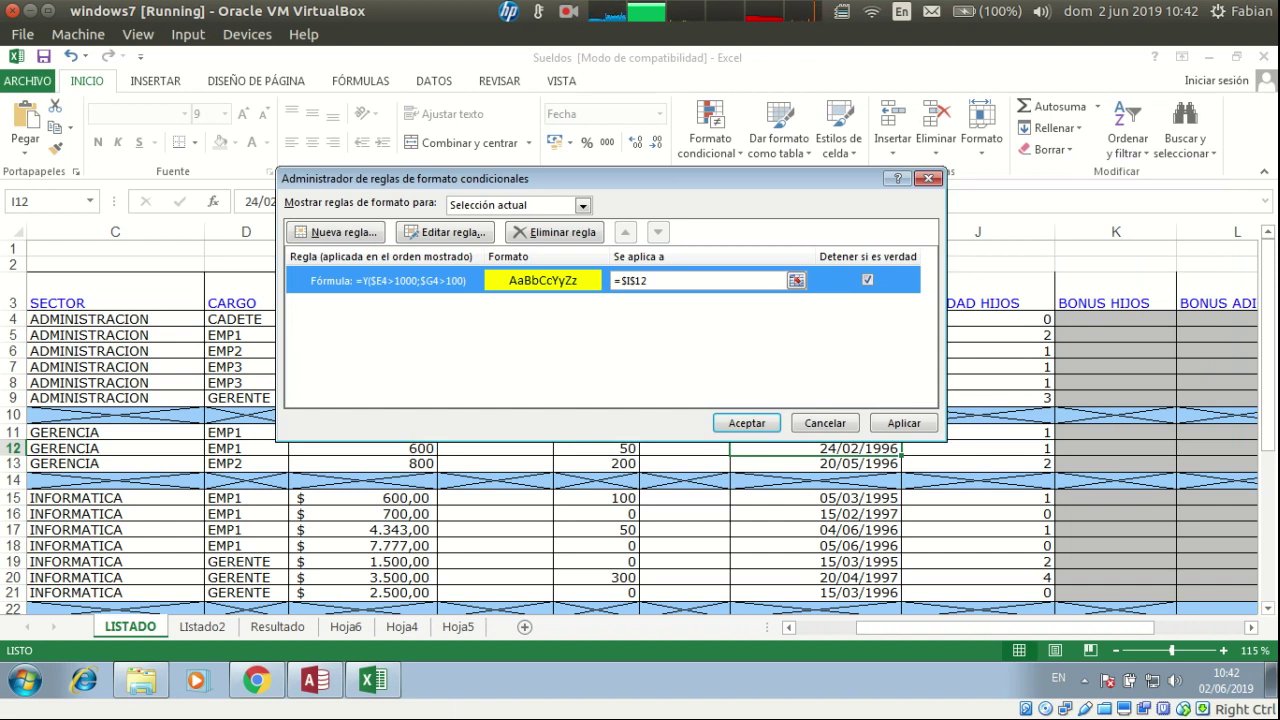
Apply the new formula rule in the rules manager and browse the rules of the other sheets through Resultado, returning to the current selection
left_click_drag(500, 178, 863, 109)
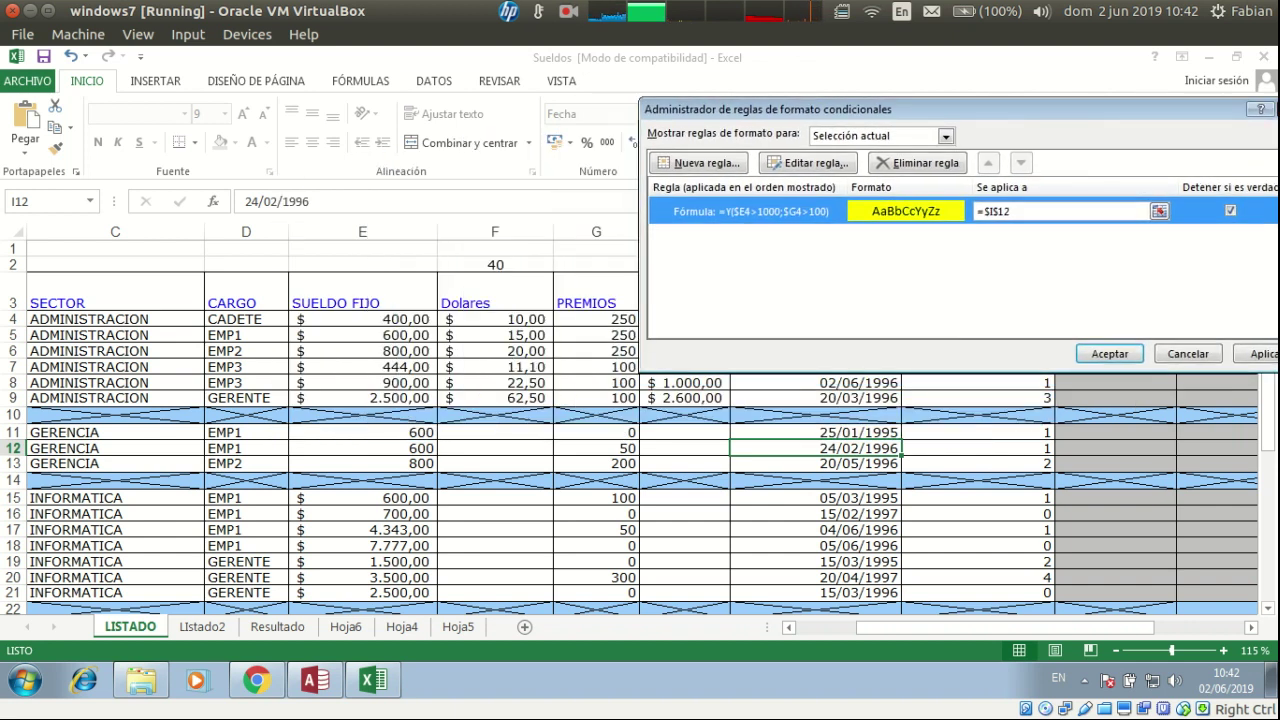
key("alt+a")
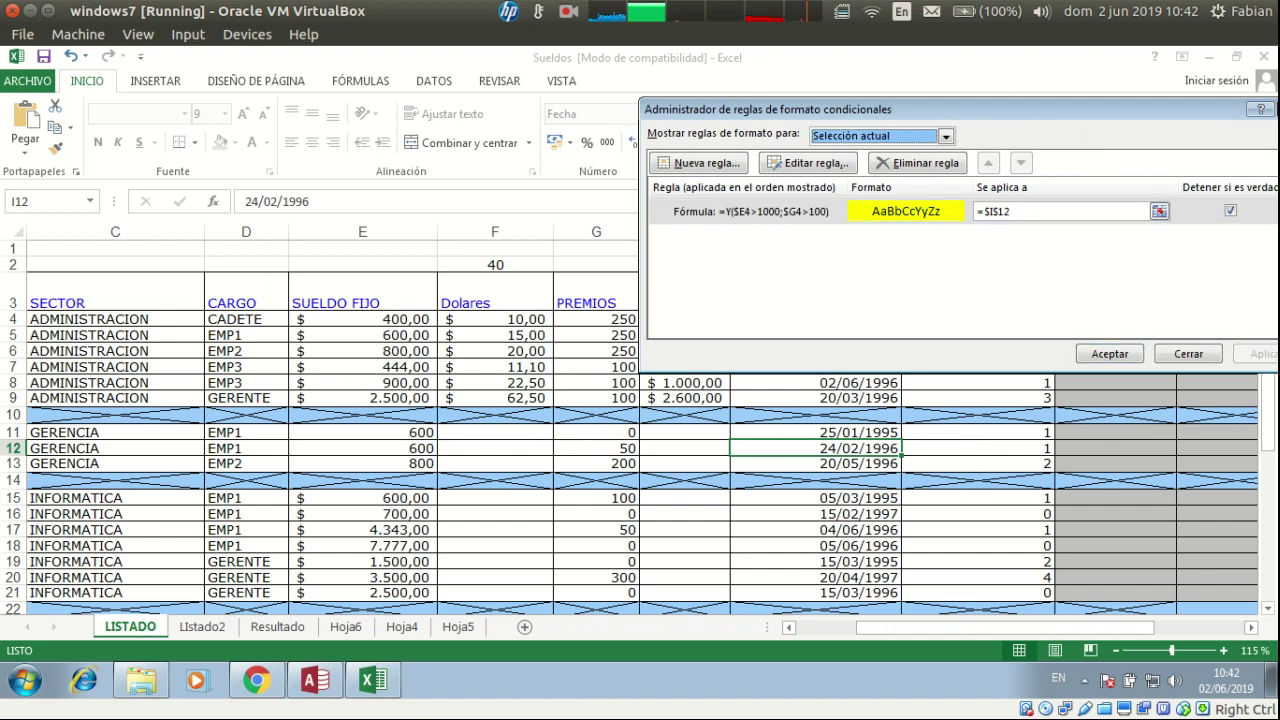
key("Down")
key("Down")
key("Down")
key("Down")
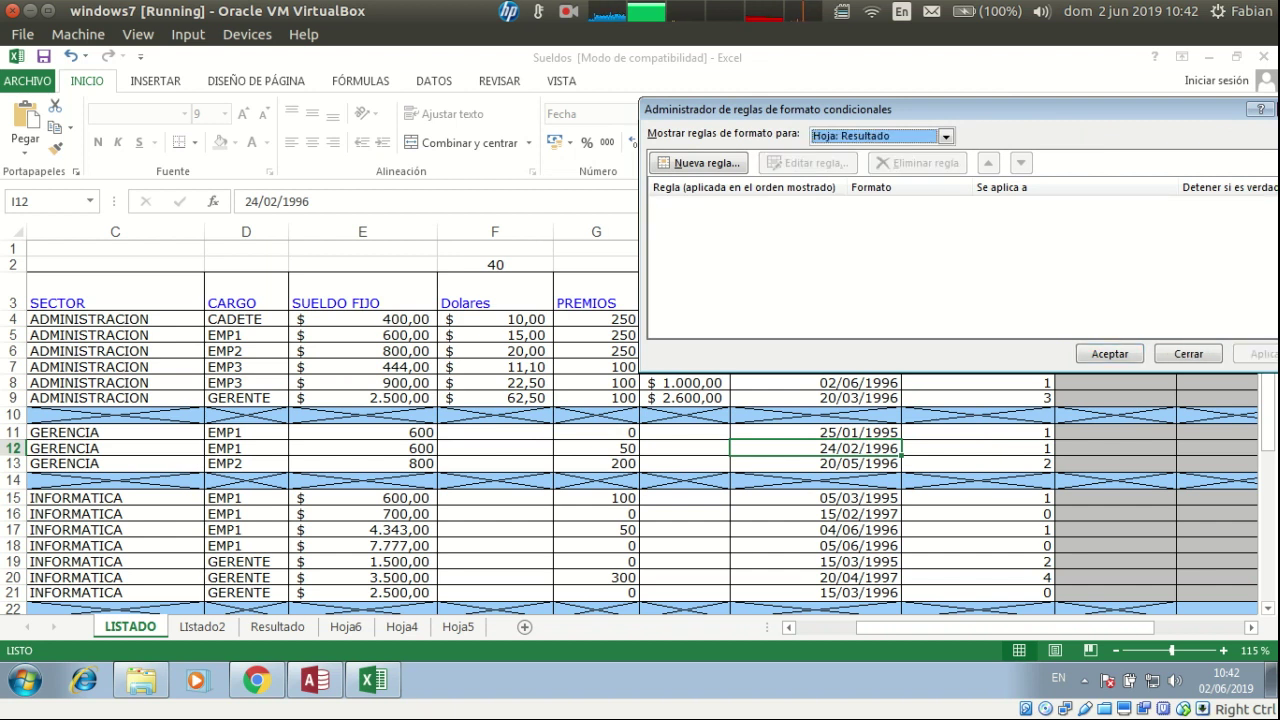
key("Up")
key("Up")
key("Up")
key("Up")
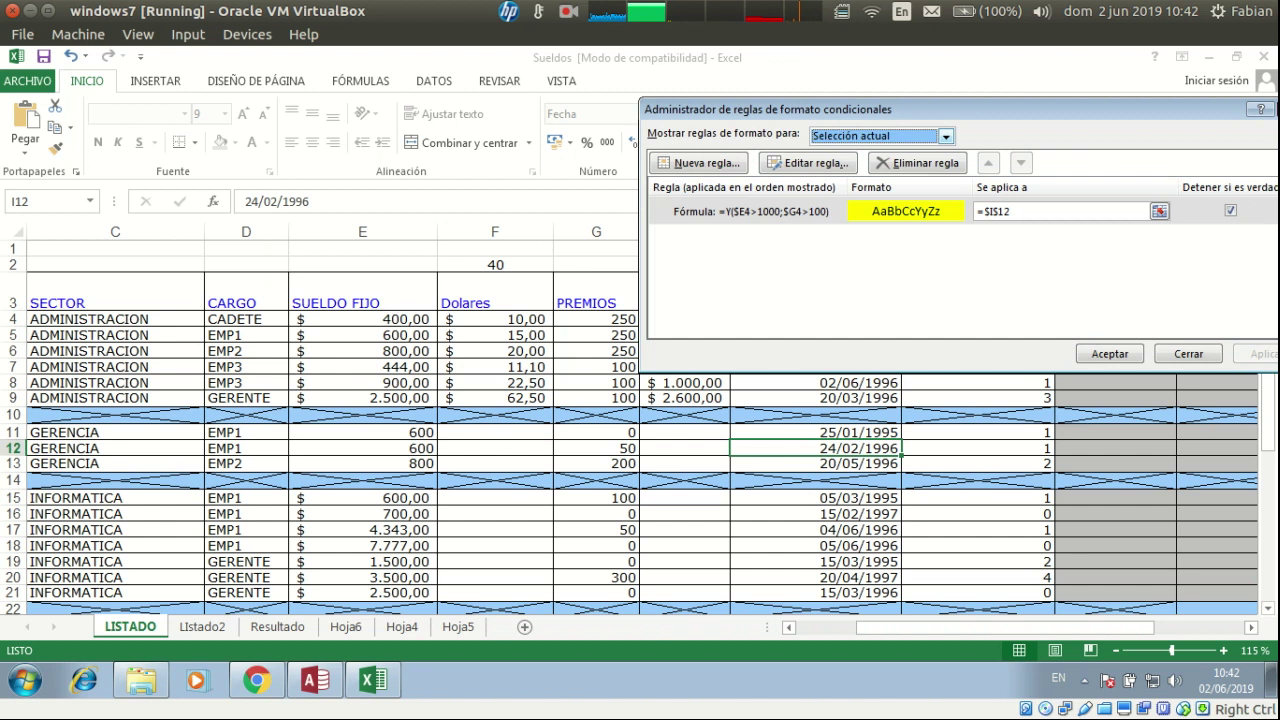
left_click(750, 211)
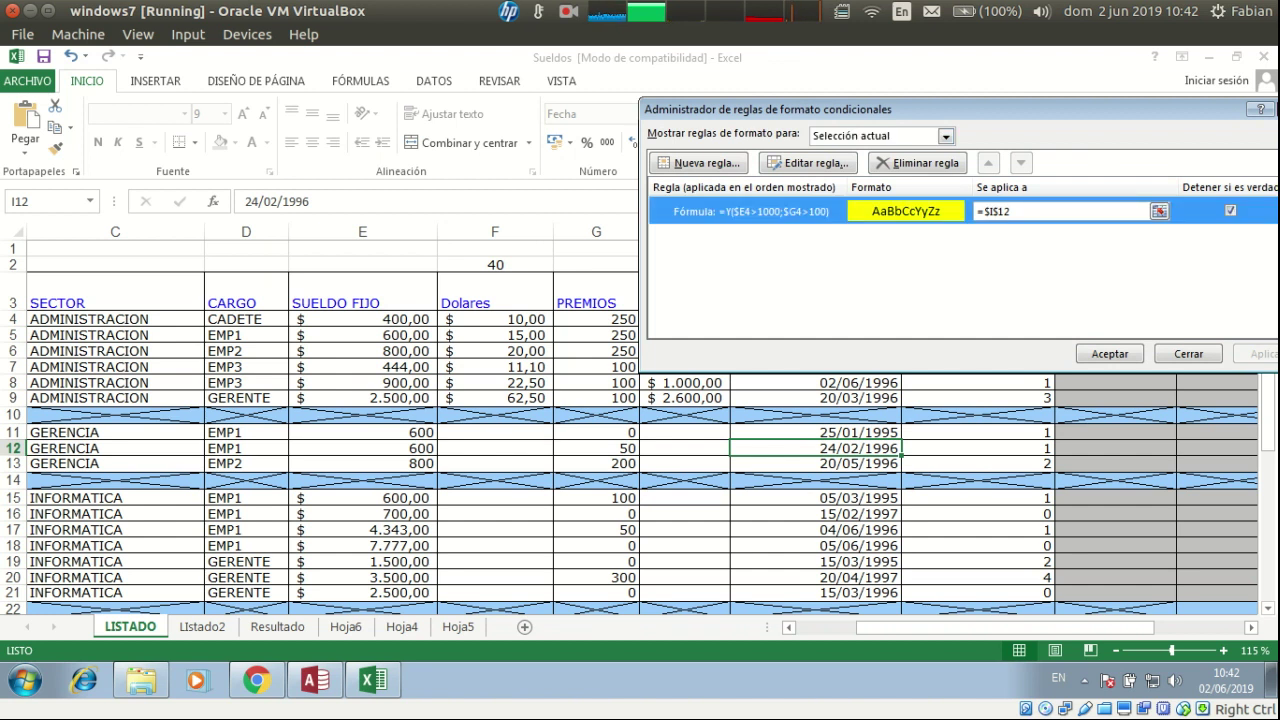
left_click_drag(760, 109, 470, 100)
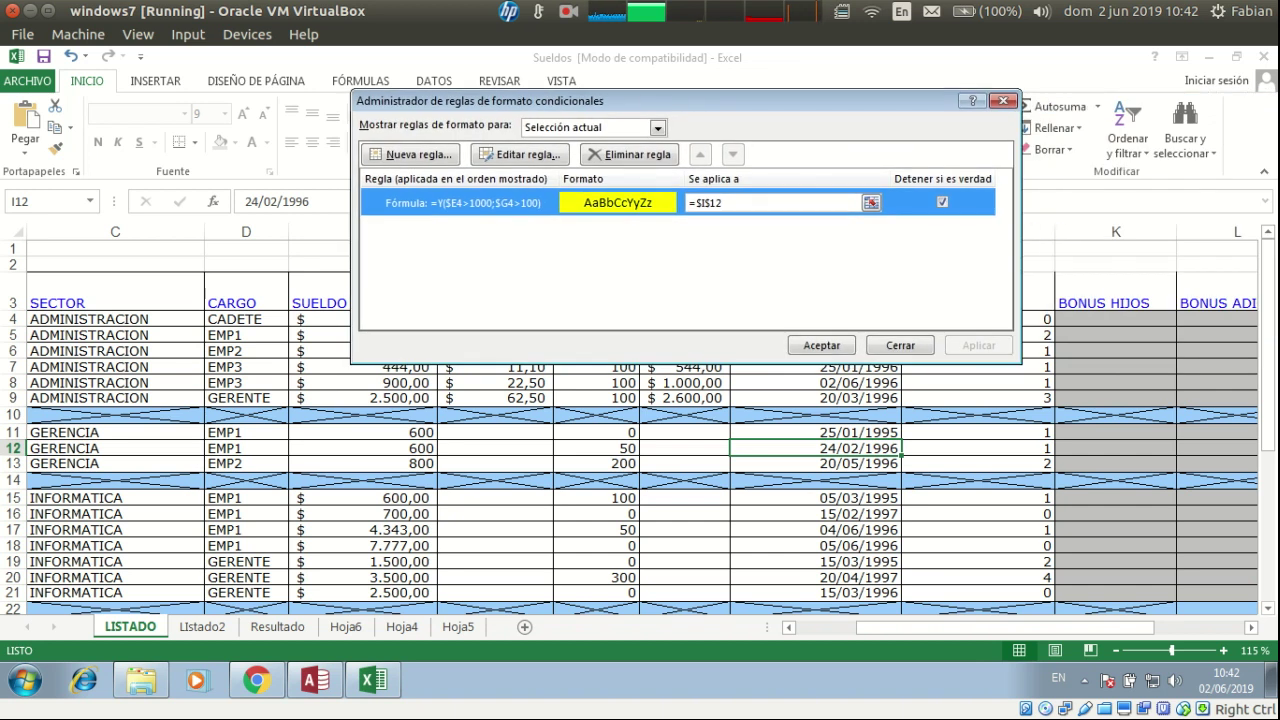
left_click(568, 11)
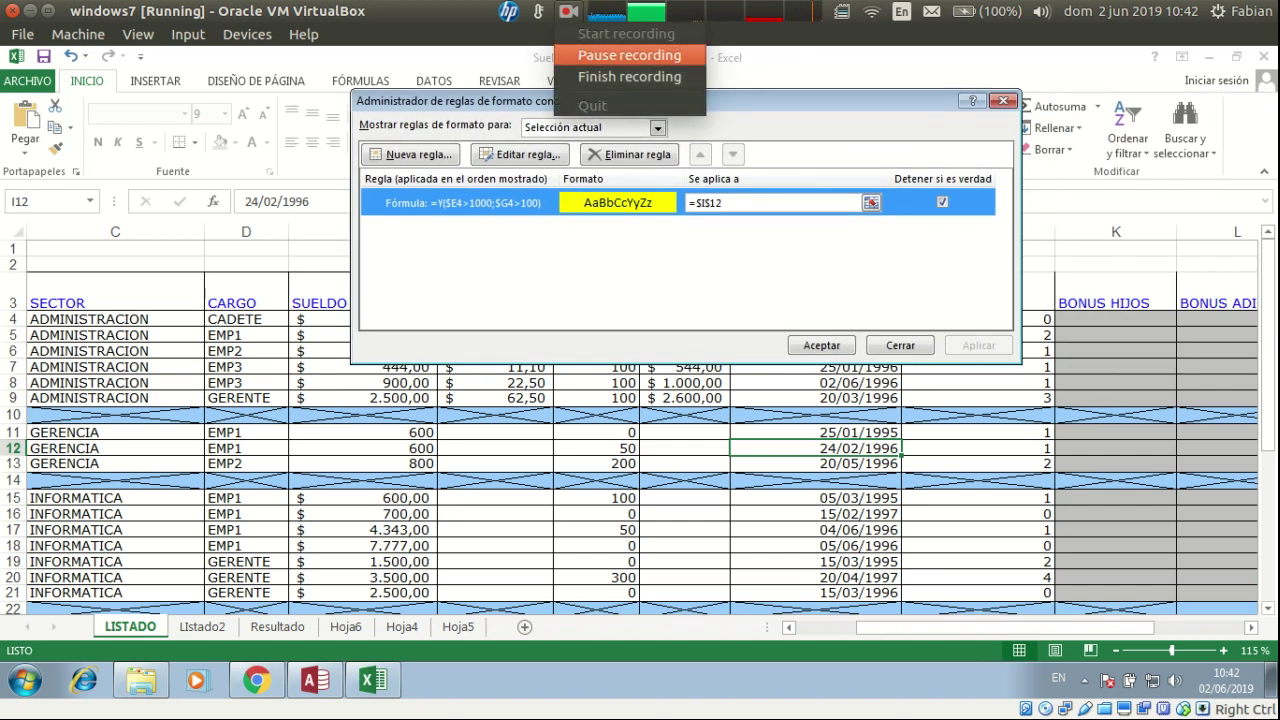
left_click(620, 51)
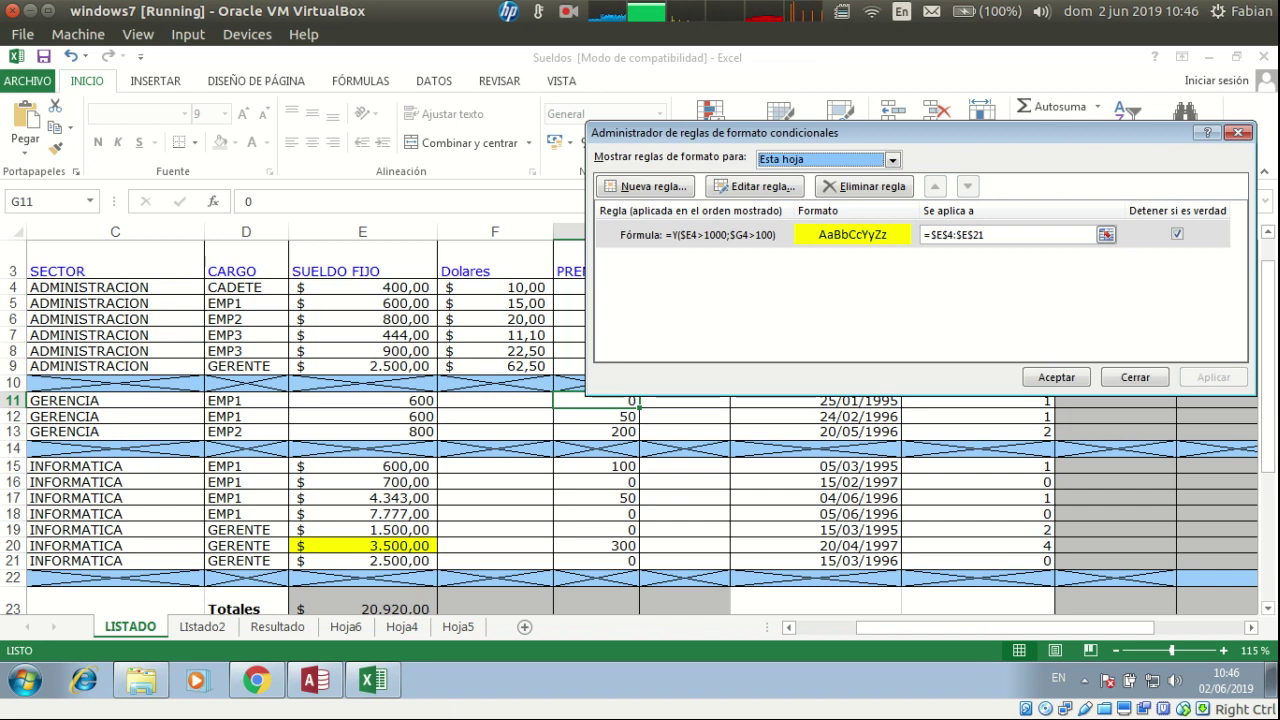
Change the formula of the yellow SUELDO FIJO rule to =Y($E4>1000;$G4>50) and apply it
left_click_drag(760, 132, 722, 69)
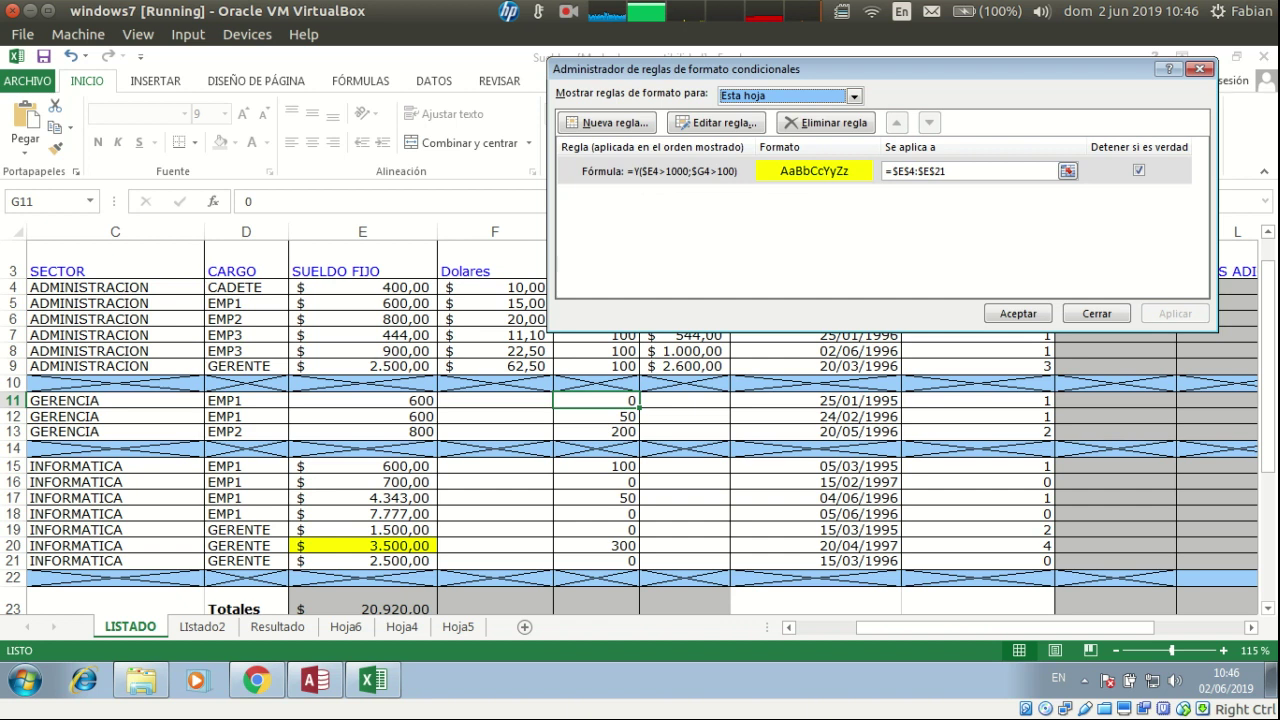
left_click_drag(880, 69, 1008, 66)
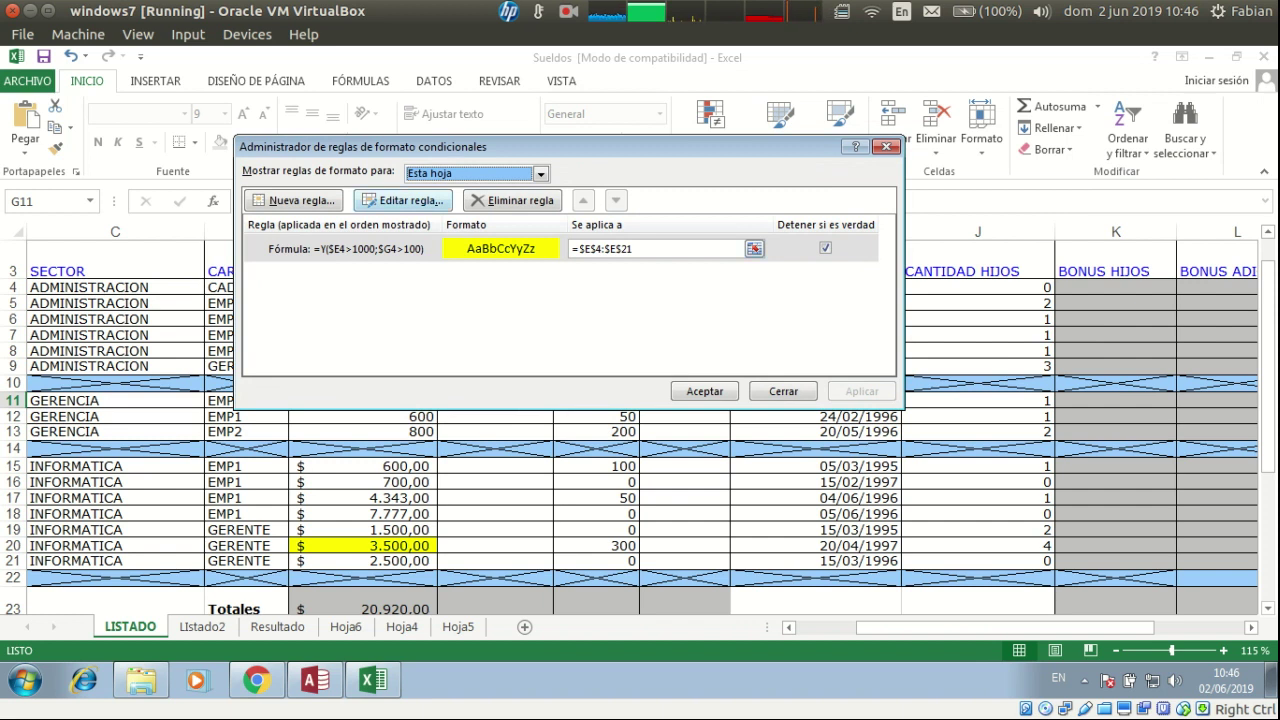
left_click(402, 200)
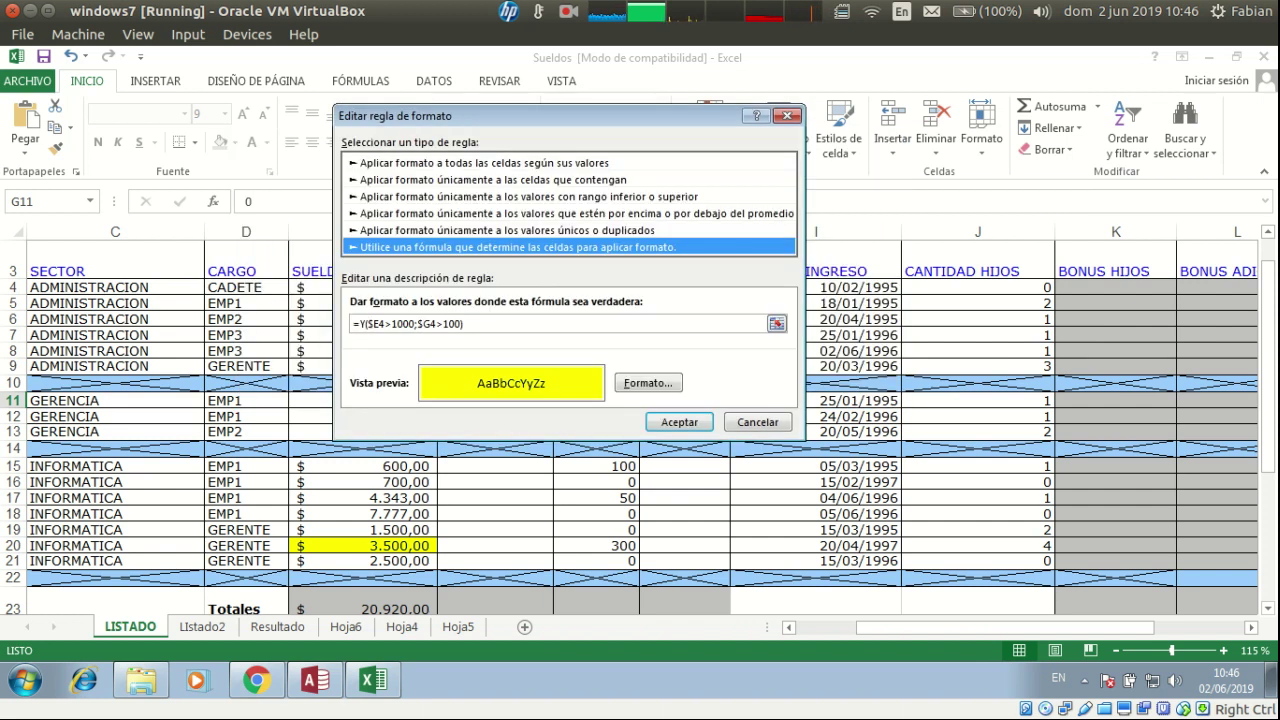
left_click(450, 323)
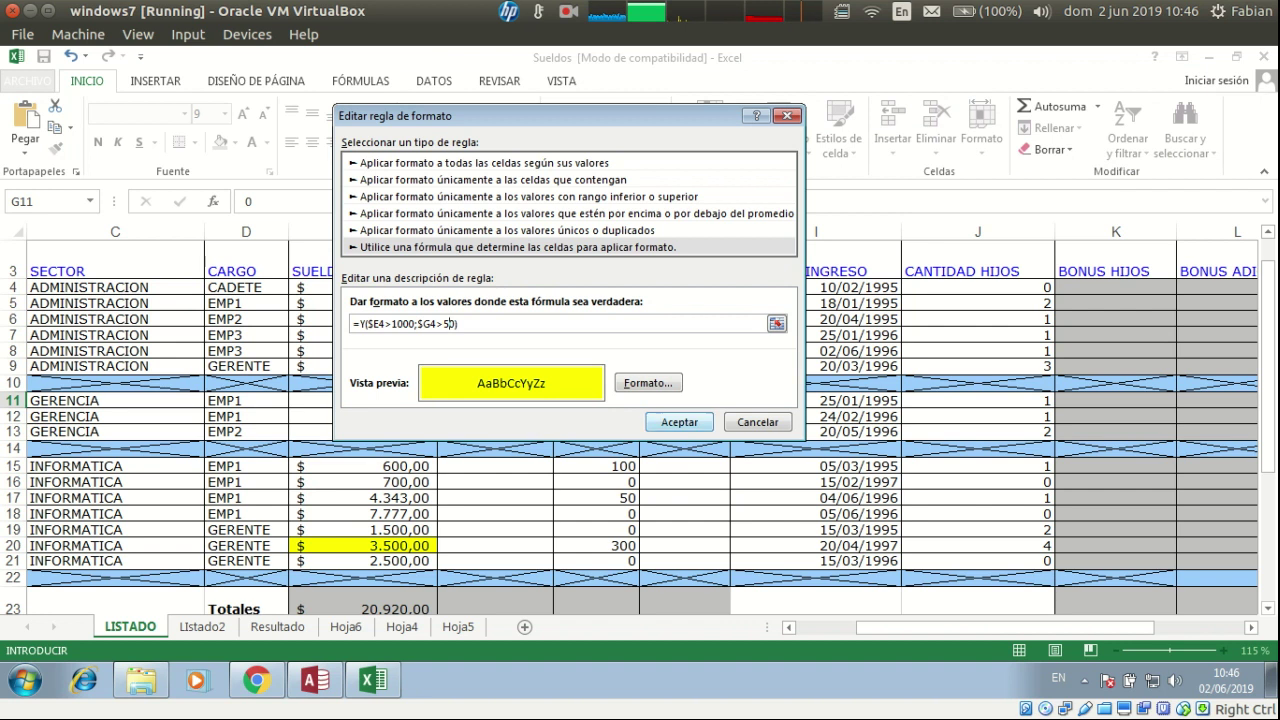
left_click(679, 421)
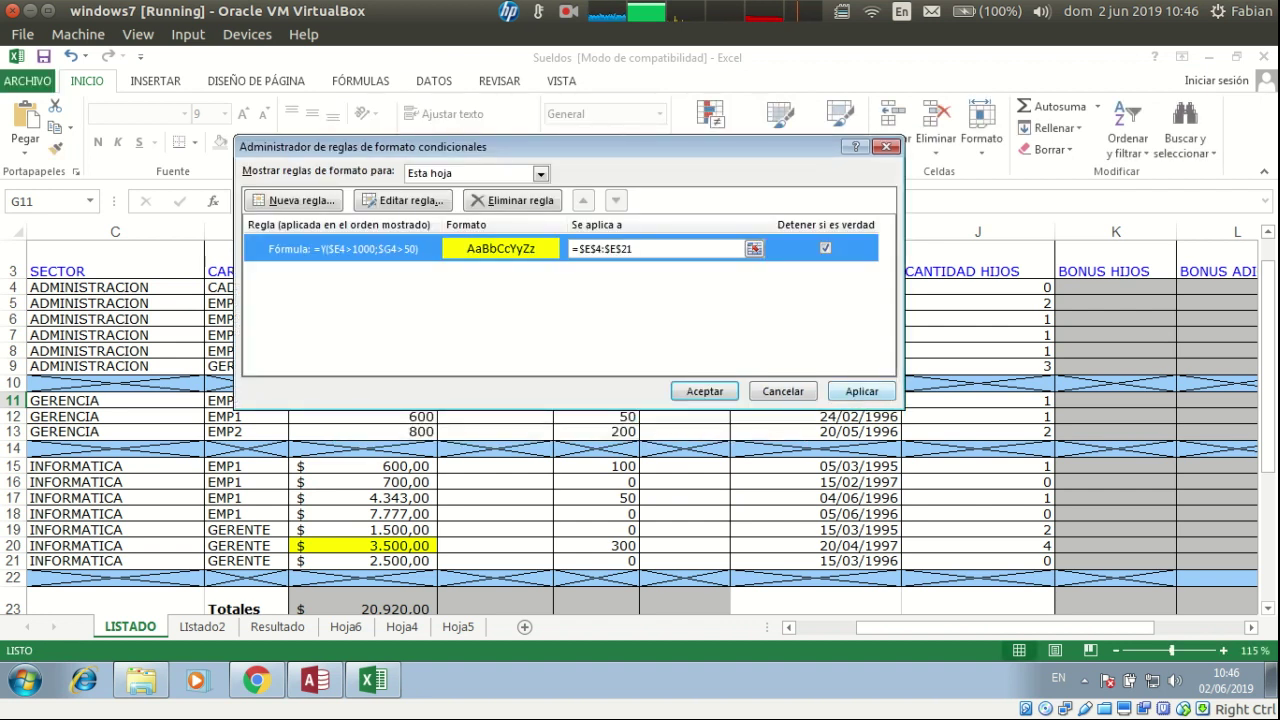
left_click(862, 391)
left_click_drag(400, 146, 890, 127)
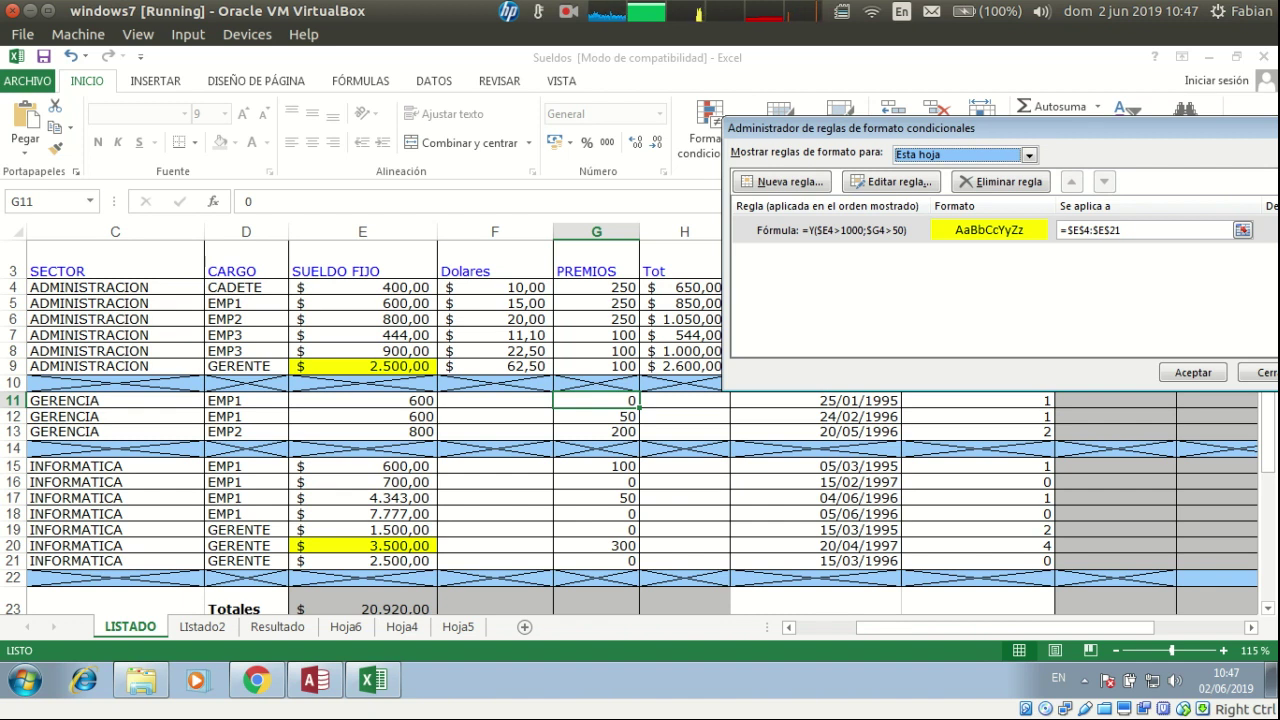
left_click_drag(960, 128, 419, 211)
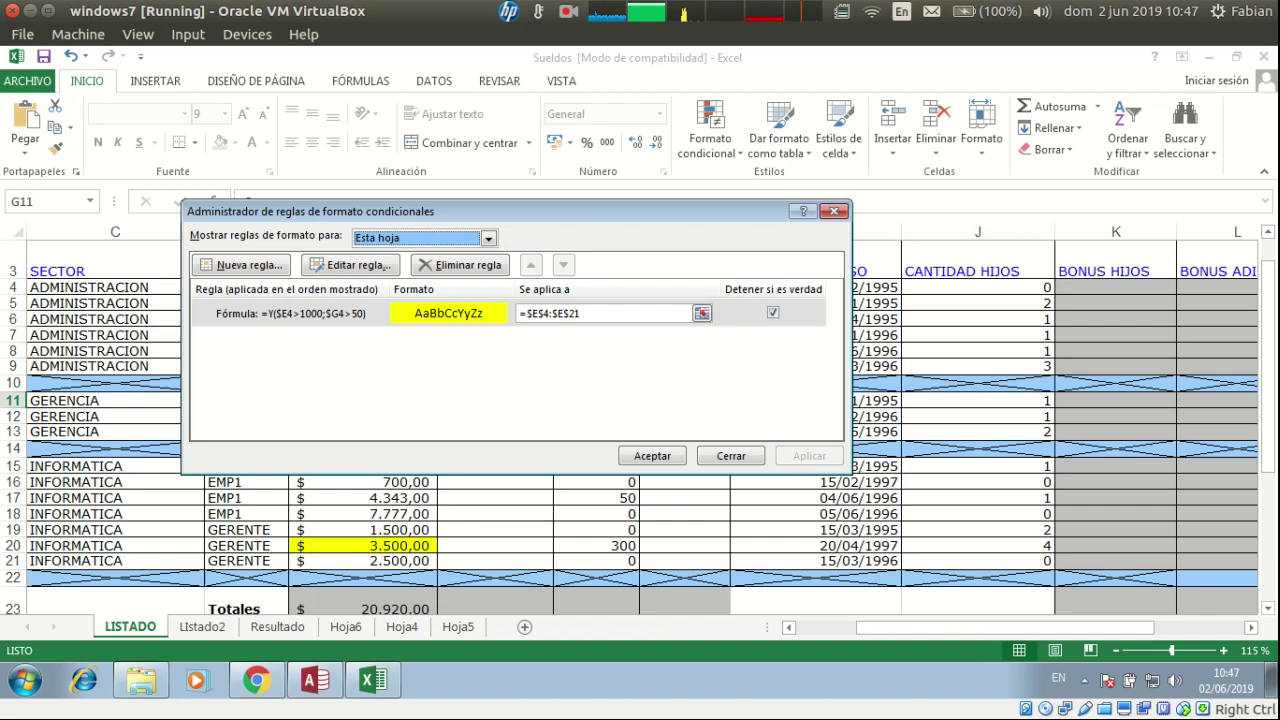
left_click(569, 12)
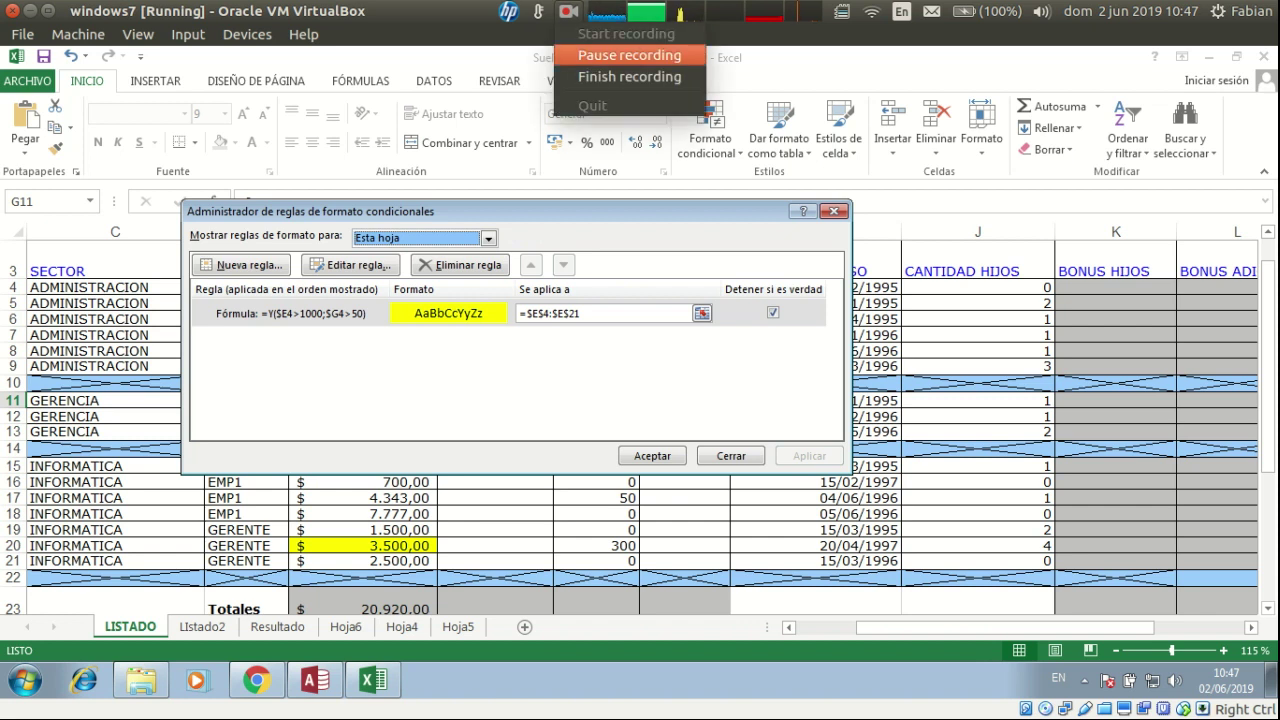
left_click(629, 55)
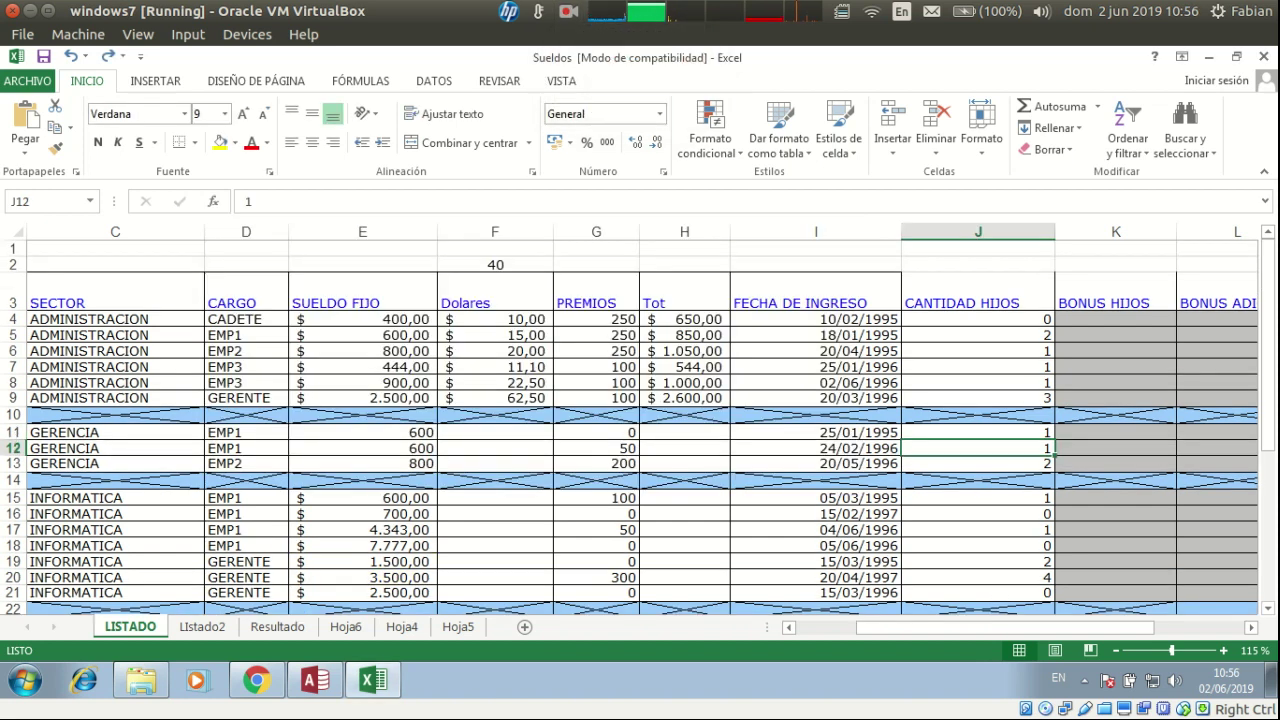
Apply the rimmed three-traffic-light icon set to the CANTIDAD HIJOS values in J4:J21
left_click(978, 319)
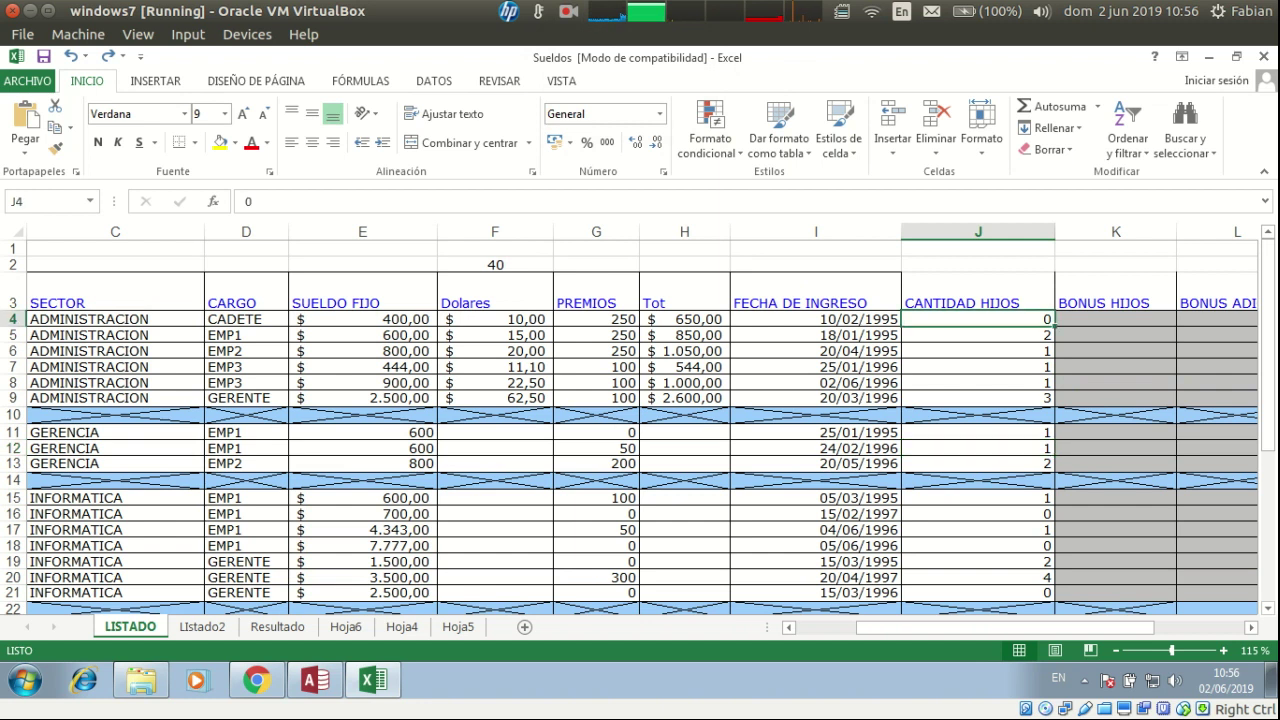
left_click_drag(978, 319, 978, 592)
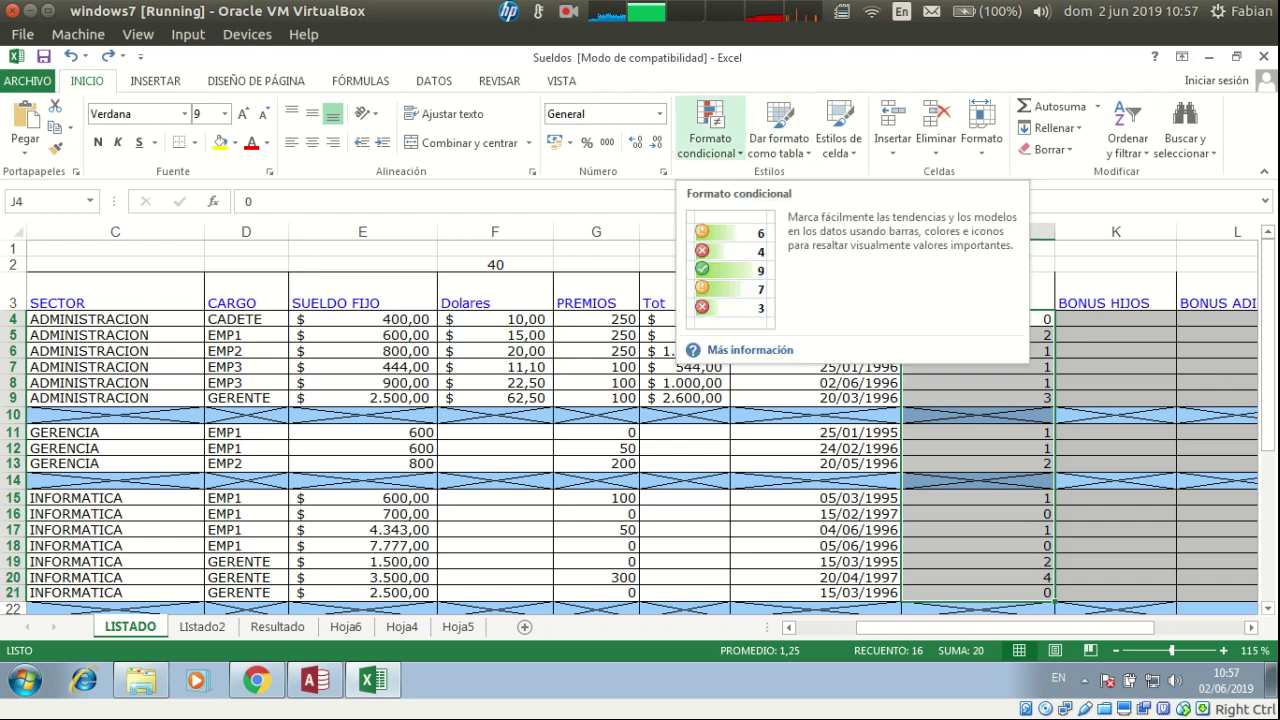
left_click(710, 138)
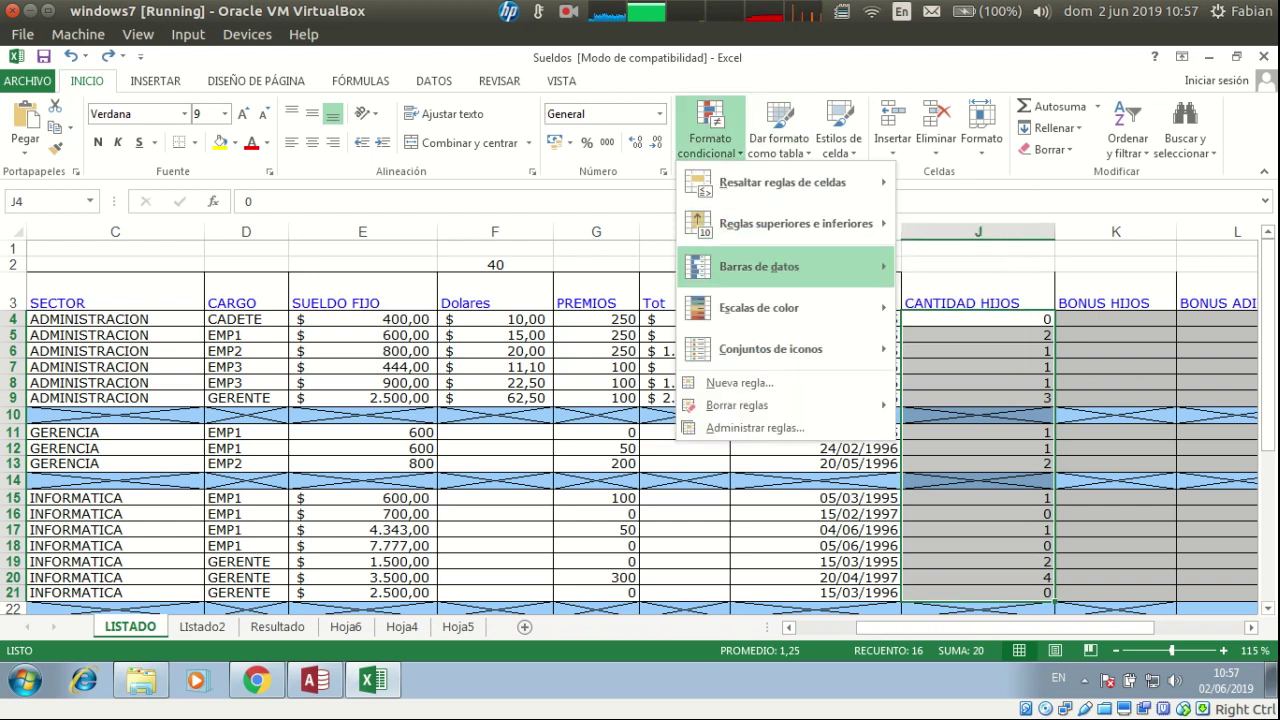
mouse_move(770, 348)
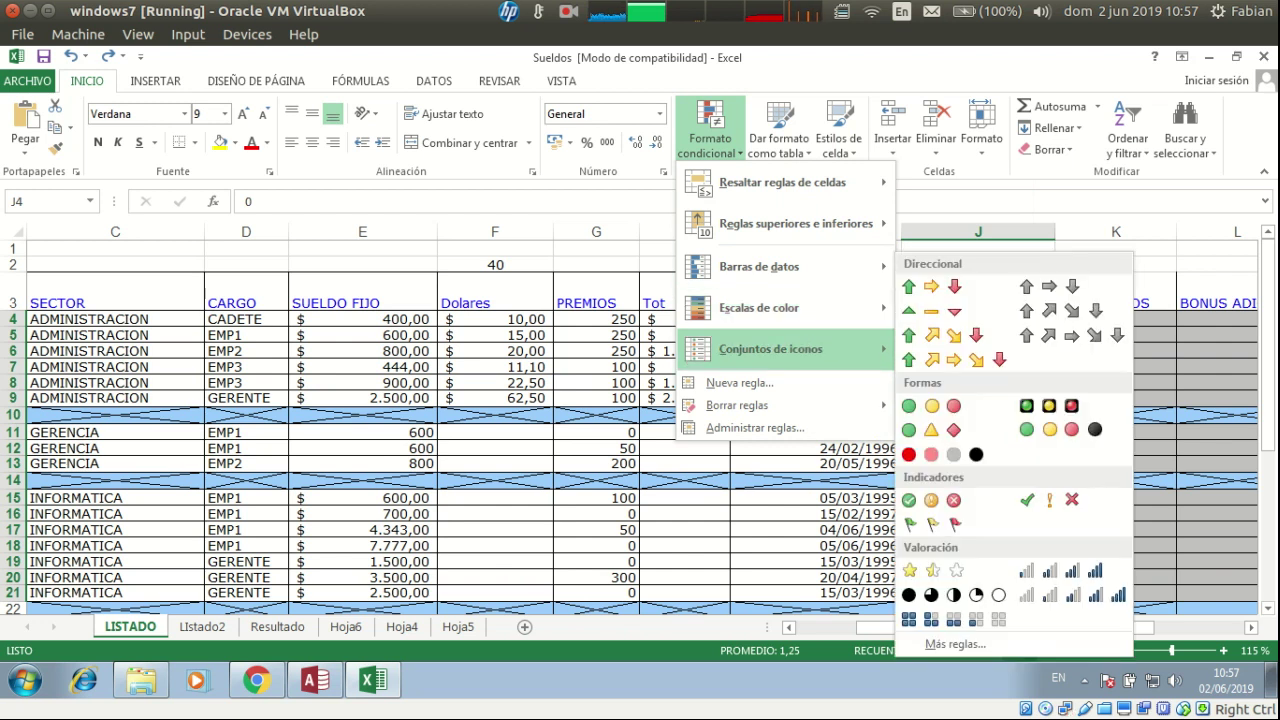
left_click(1048, 405)
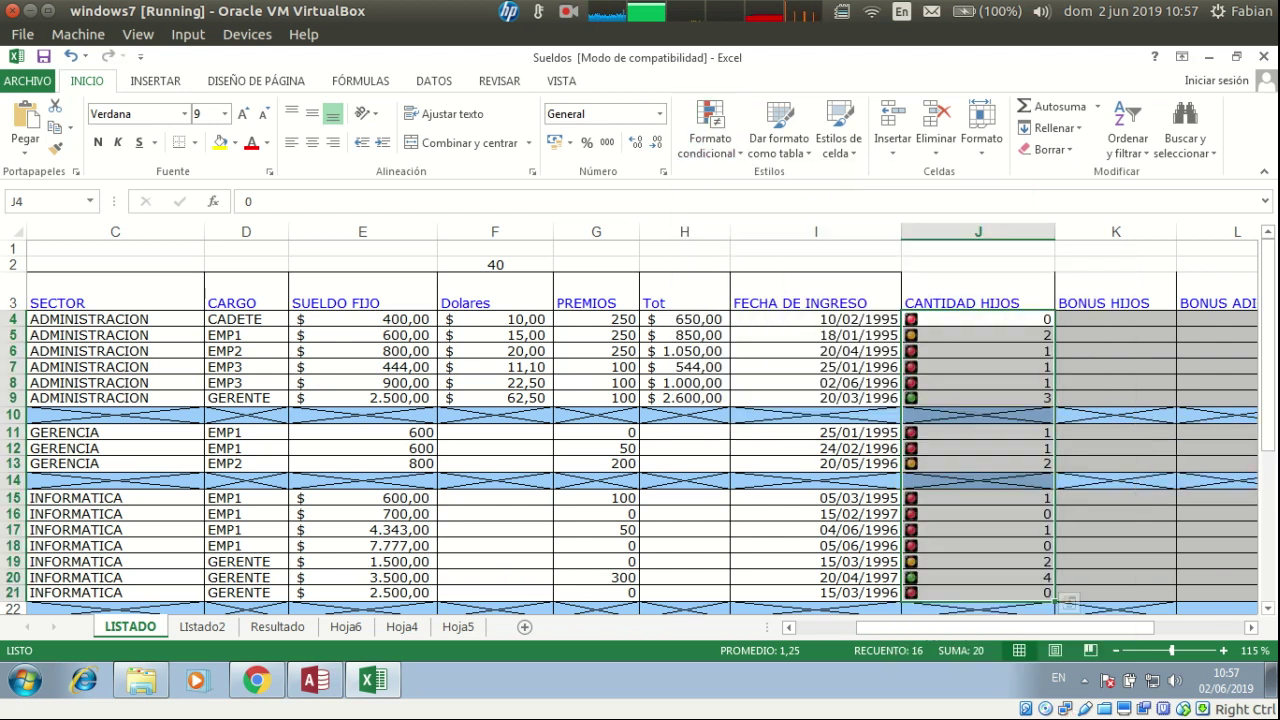
Edit the CANTIDAD HIJOS icon set rule through the rules manager, setting both threshold types to Número
left_click(978, 383)
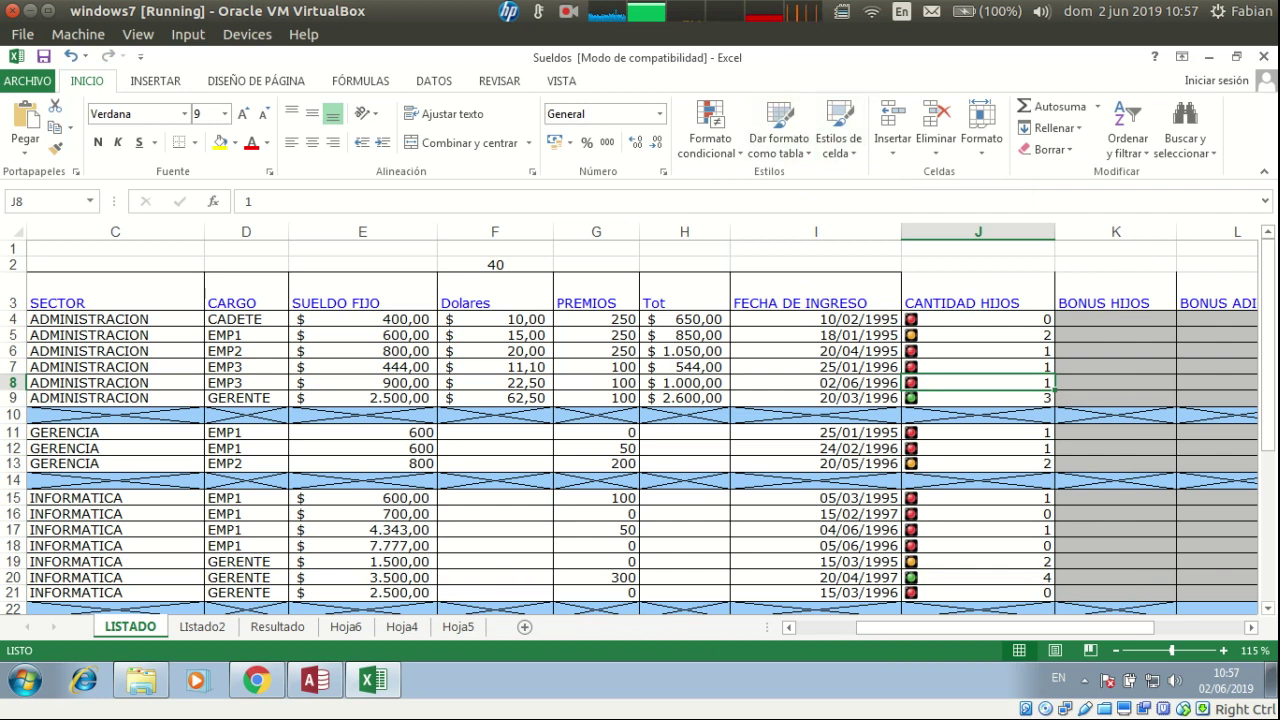
left_click(710, 130)
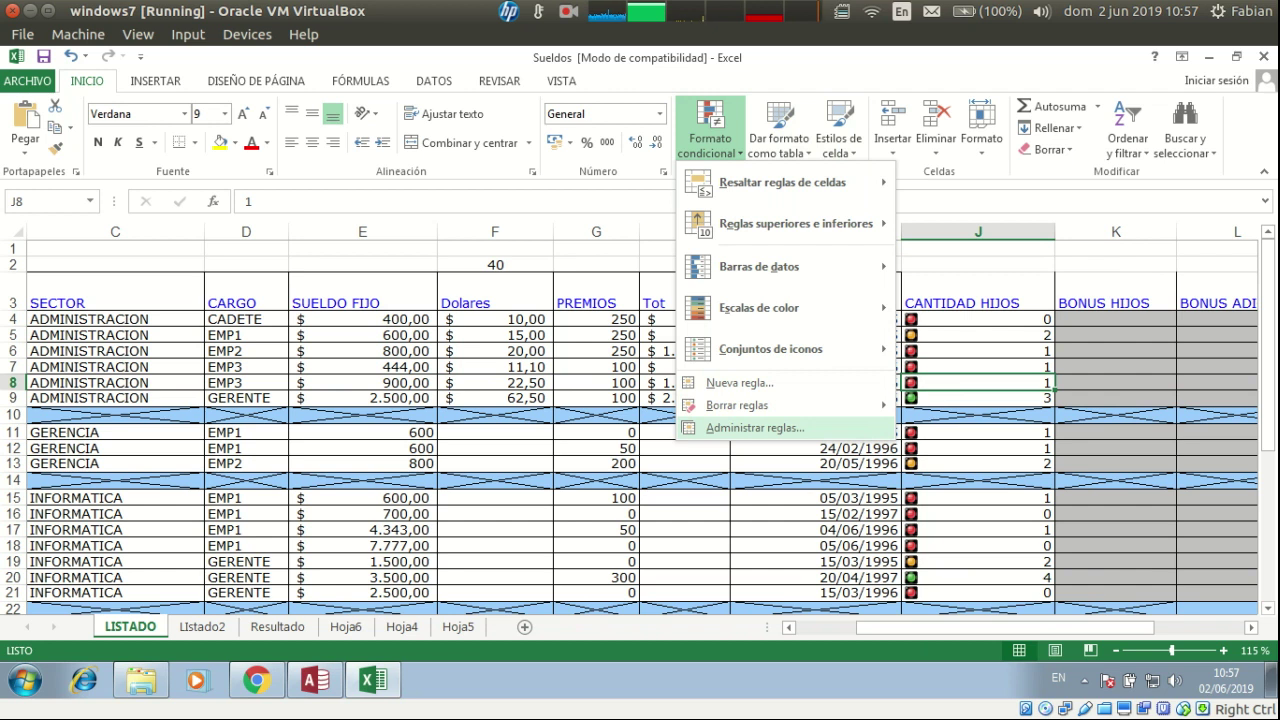
left_click(755, 427)
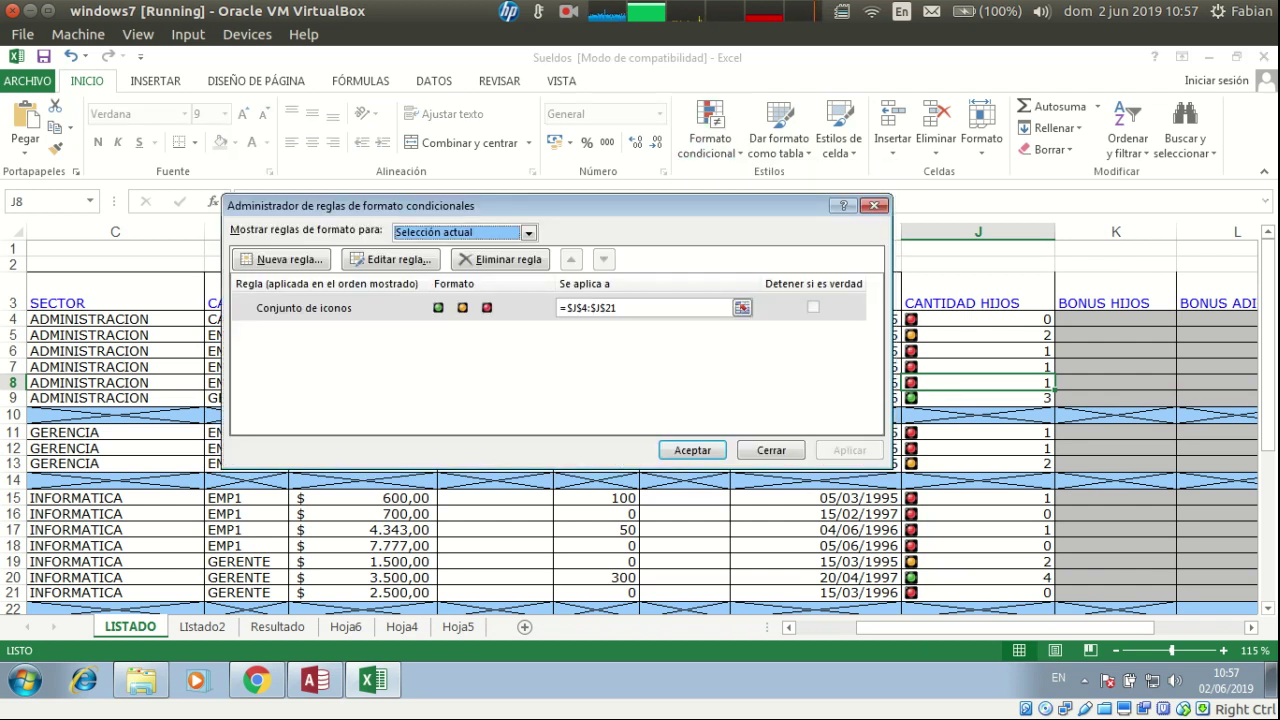
left_click(304, 308)
left_click(390, 259)
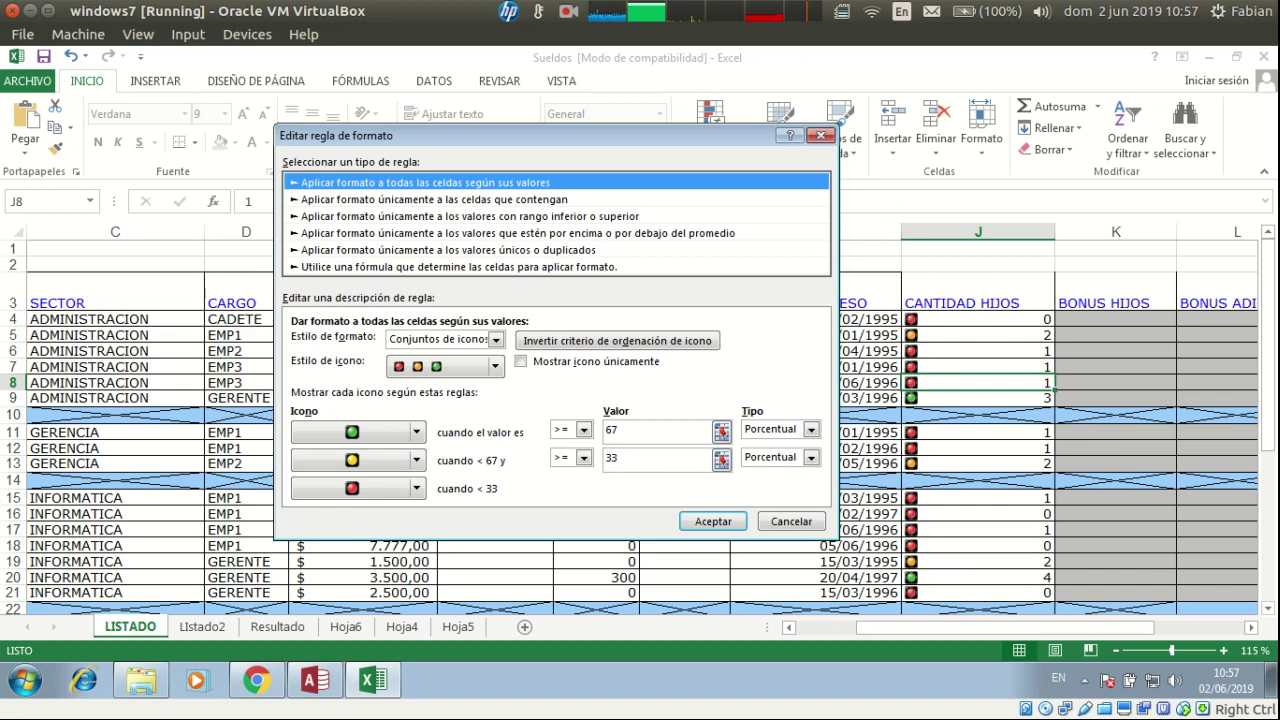
left_click_drag(520, 135, 598, 100)
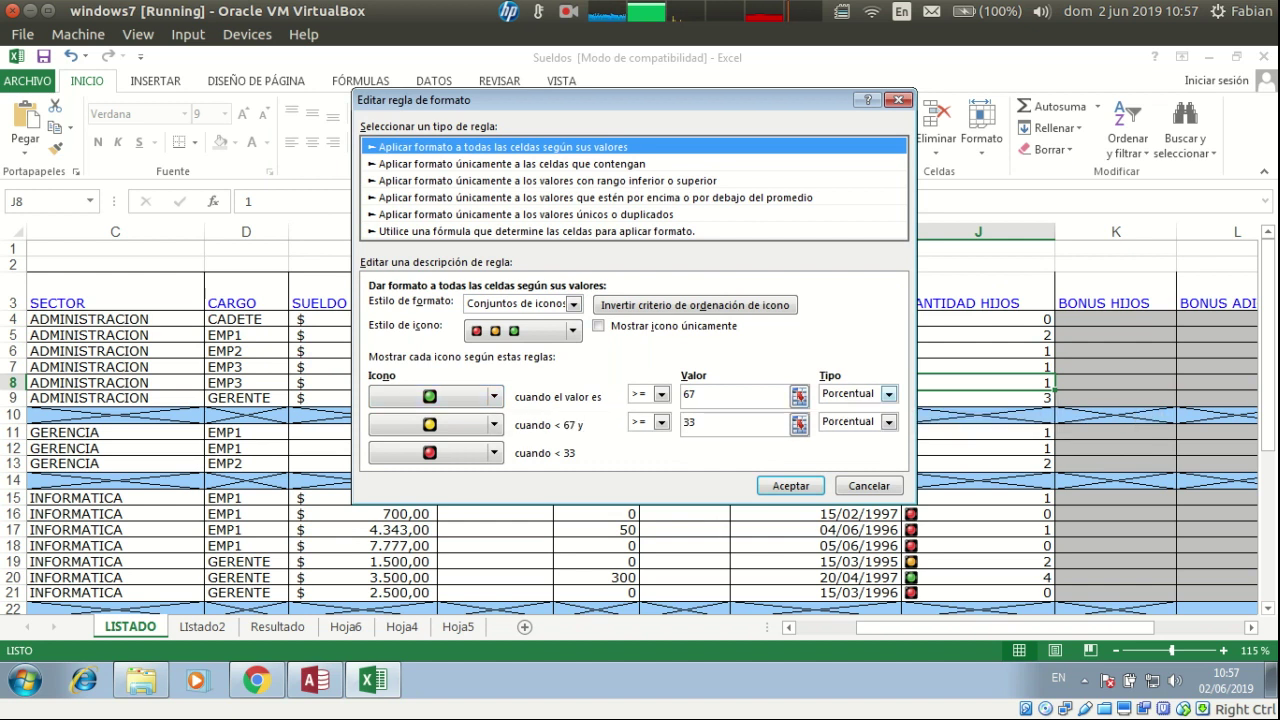
left_click(888, 394)
left_click(841, 411)
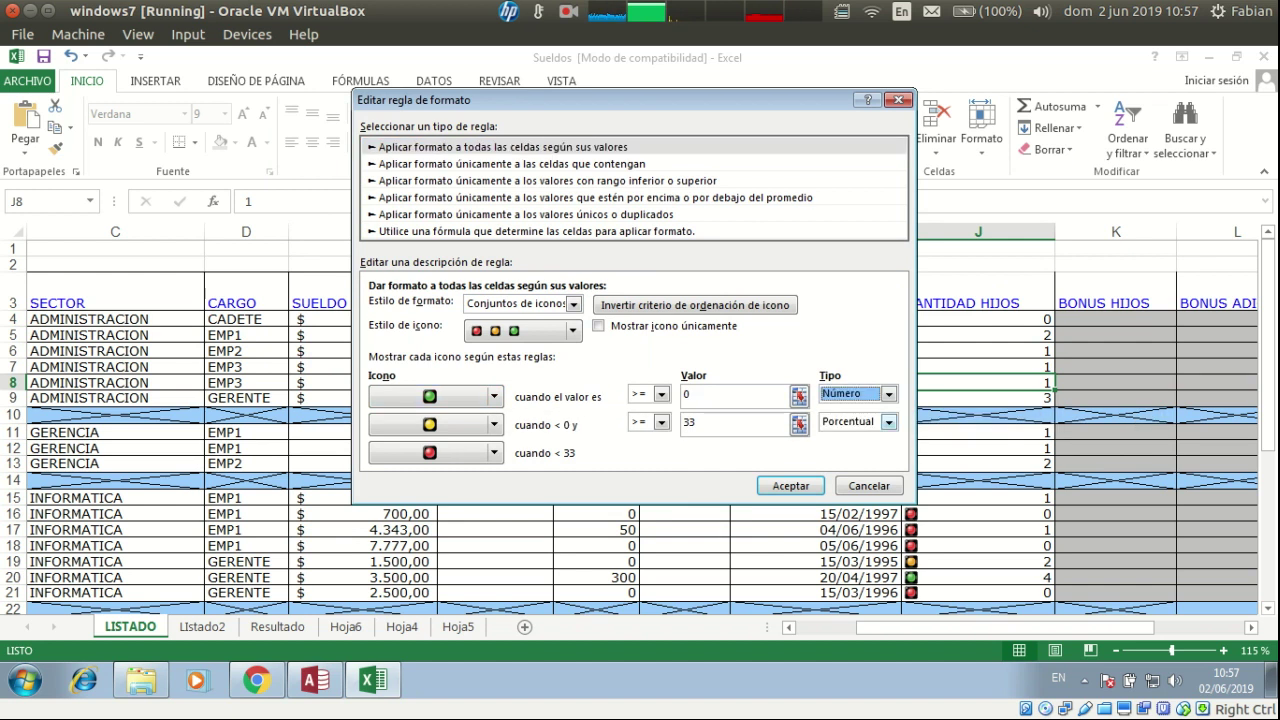
left_click(888, 422)
left_click(841, 439)
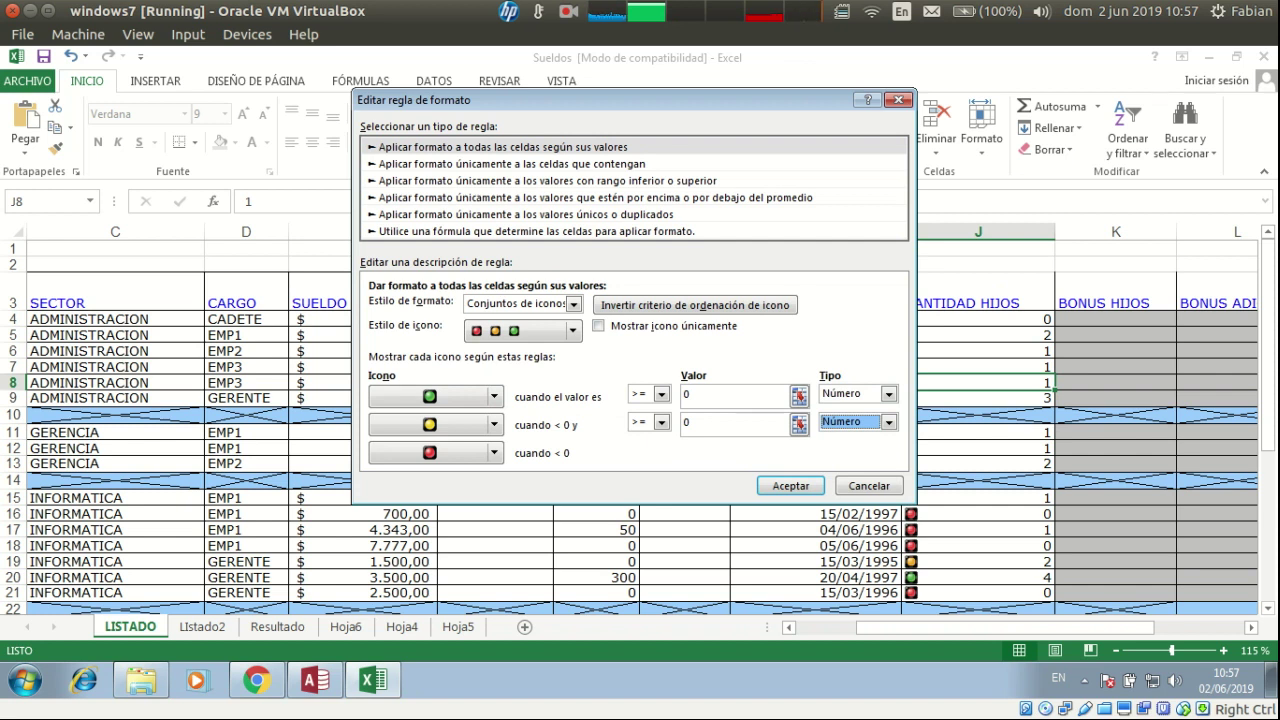
Swap the rule's icons so the highest values use the red traffic light and the lowest use the green one
left_click(435, 396)
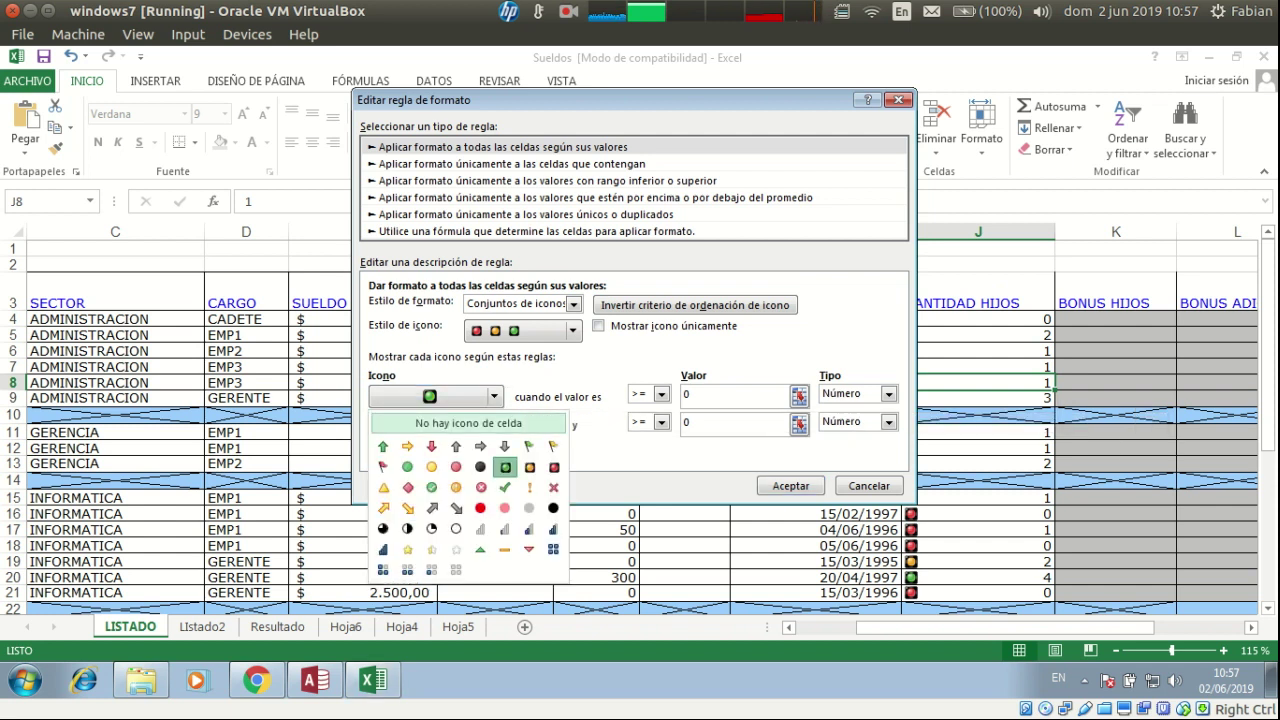
left_click(554, 467)
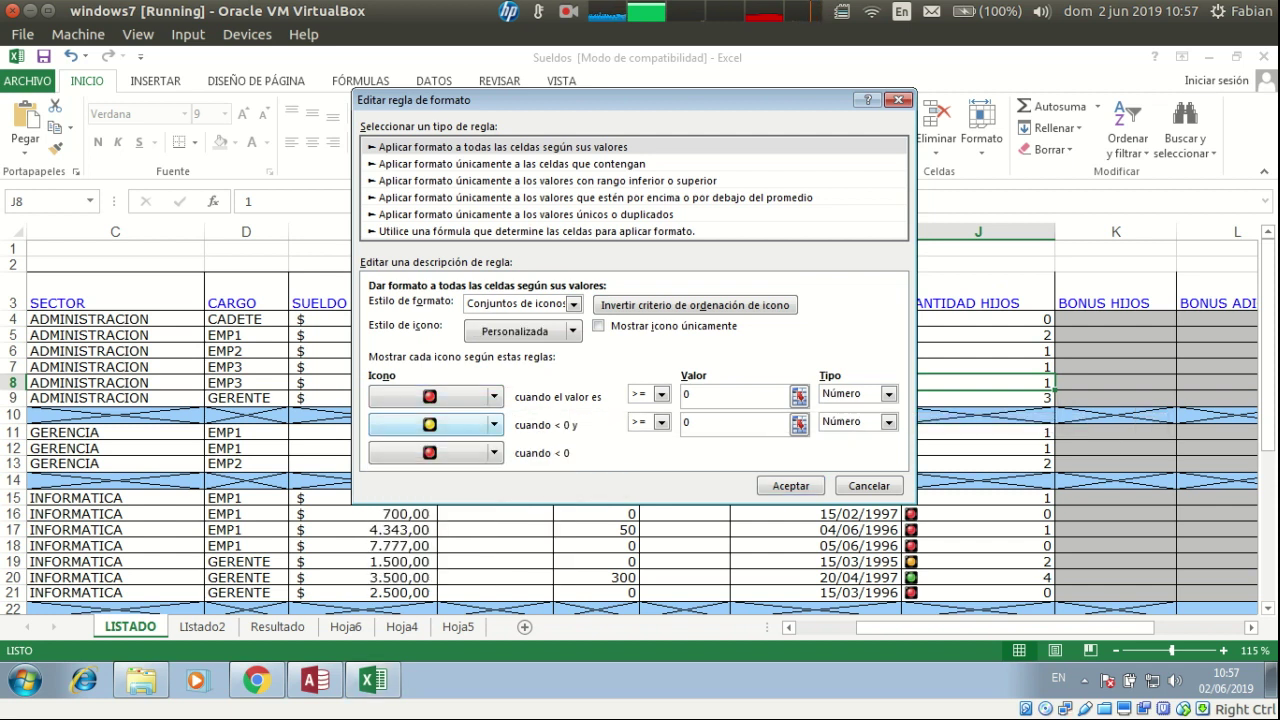
left_click(435, 452)
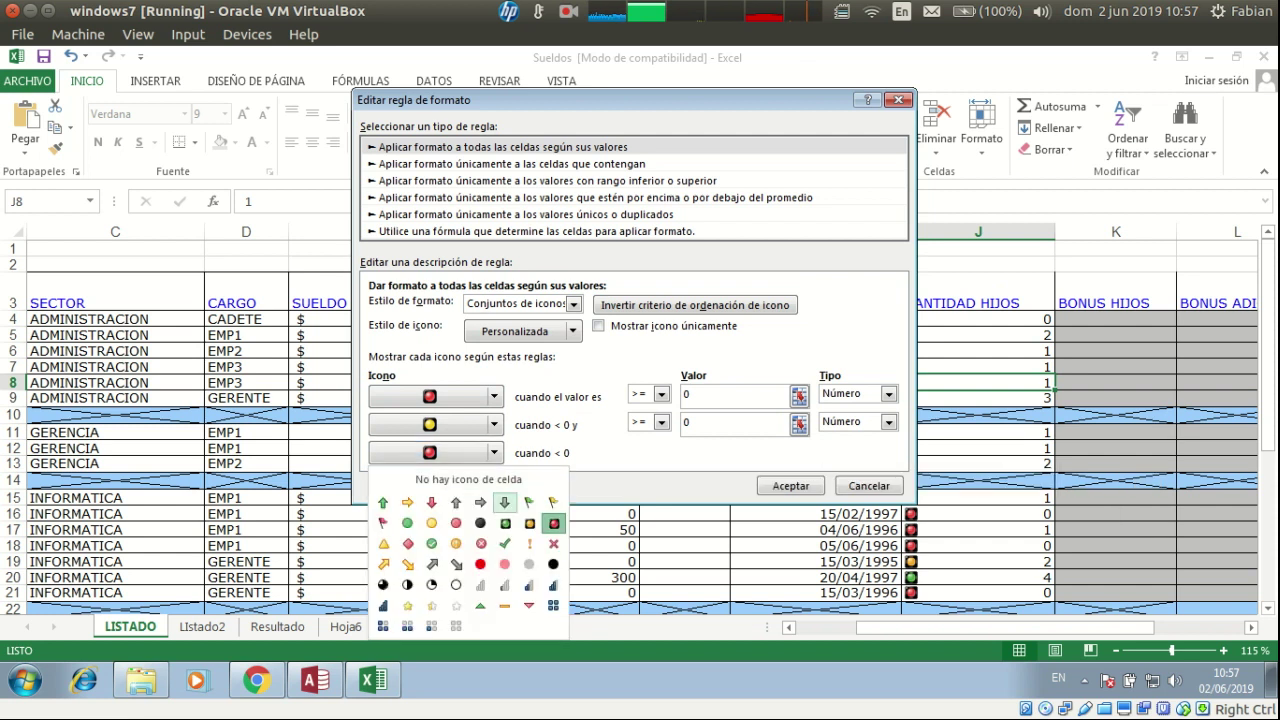
left_click(505, 523)
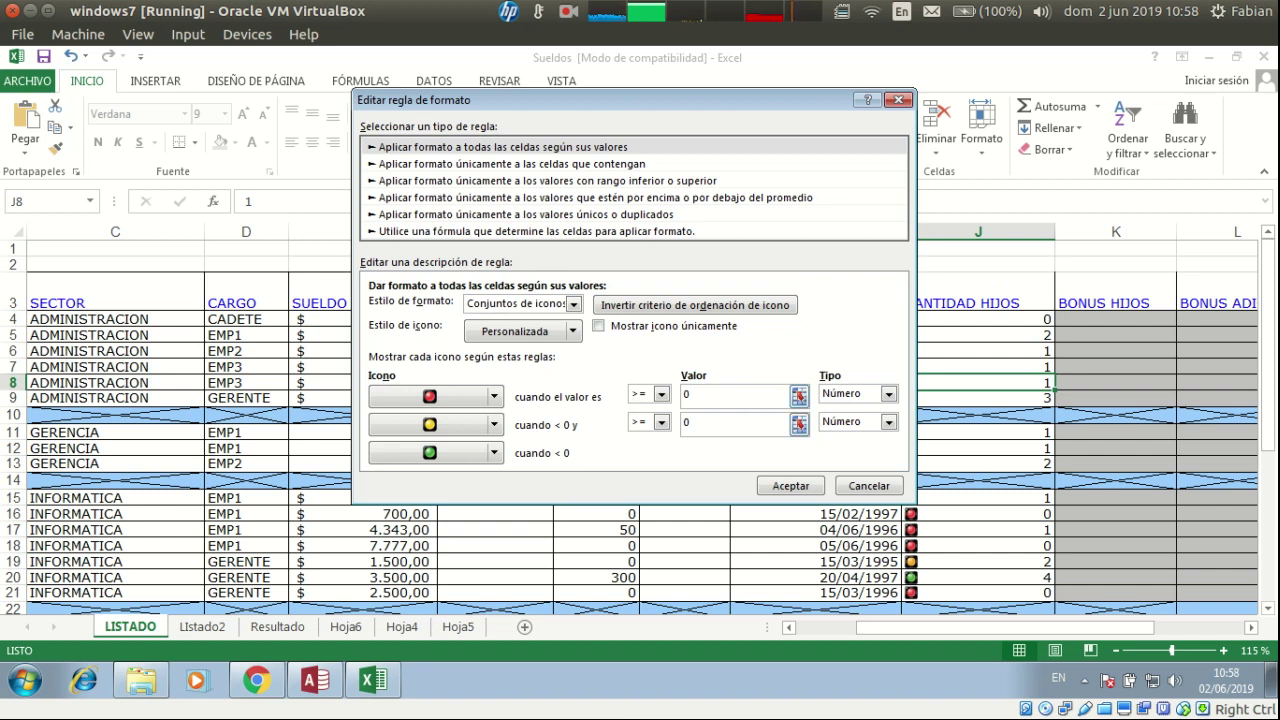
Set the icon thresholds to 3 for the red light and 2 for the yellow light, and accept the edited rule
left_click(692, 395)
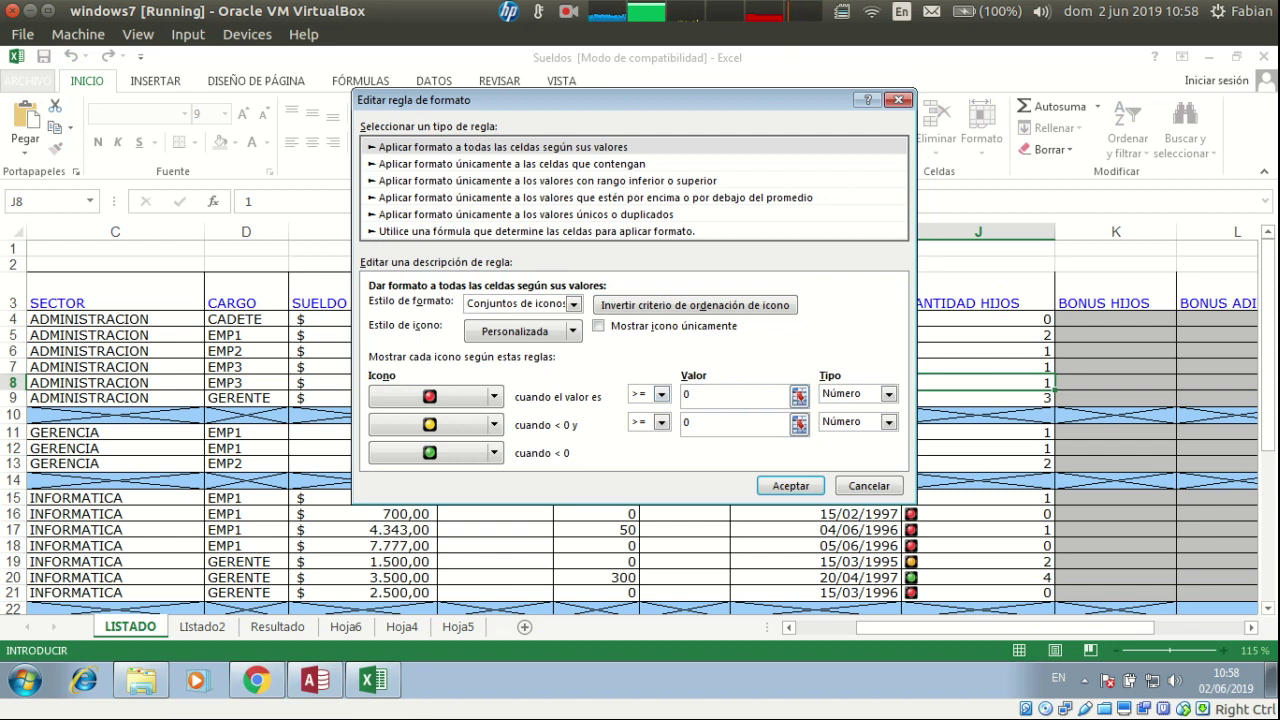
key("BackSpace")
type("3")
left_click(696, 423)
key("BackSpace")
type("2")
key("Return")
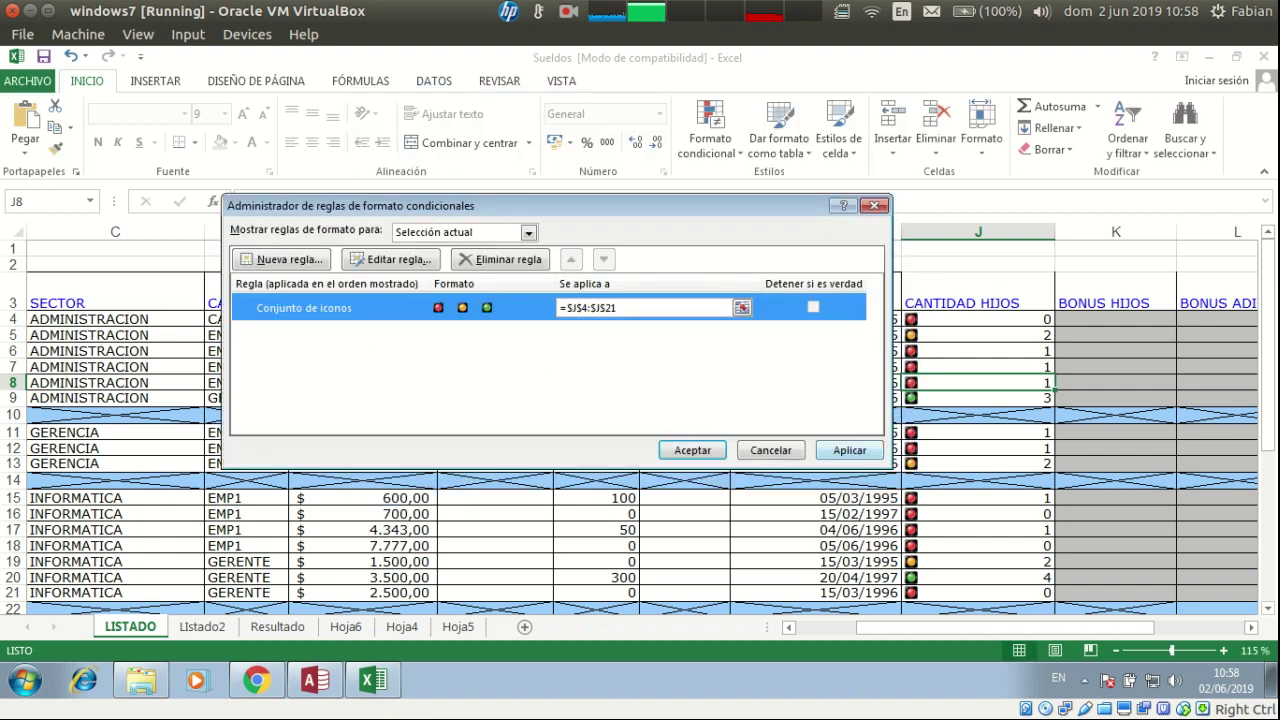
Apply the edited traffic-light rule to J4:J21 and close the rules manager
left_click(849, 450)
left_click(692, 450)
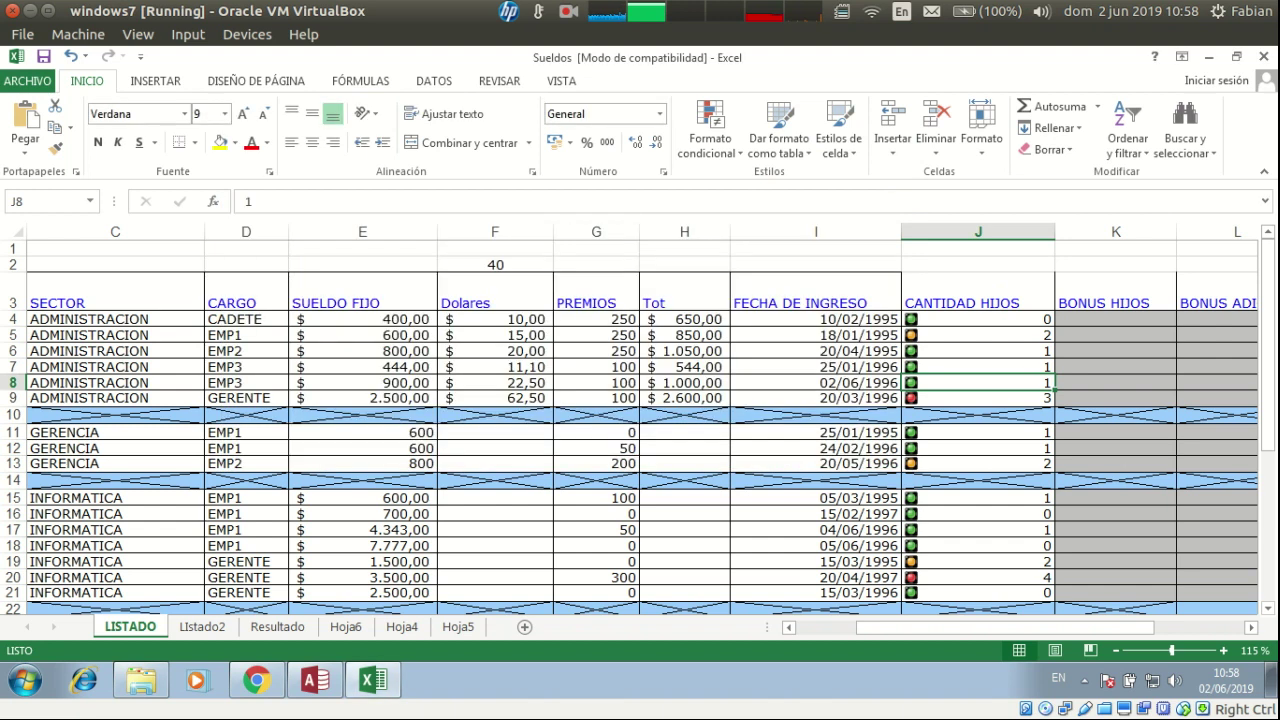
Examine the traffic-light icons against the CANTIDAD HIJOS values from J4 down to J9
left_click(978, 319)
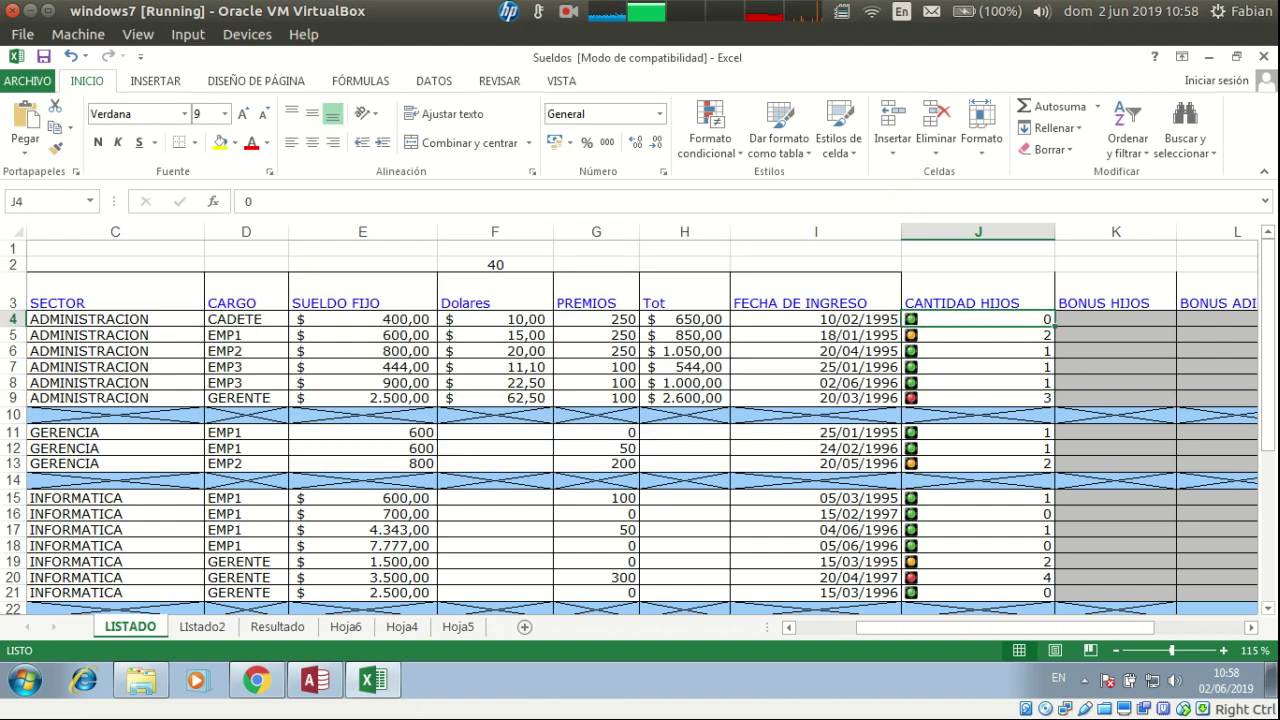
key("Down")
key("Up")
key("Down")
key("Down")
key("Down")
key("Down")
key("Down")
key("Down")
Test the icon rule on J9 by entering 4 and then 5 as the CANTIDAD HIJOS value
key("Up")
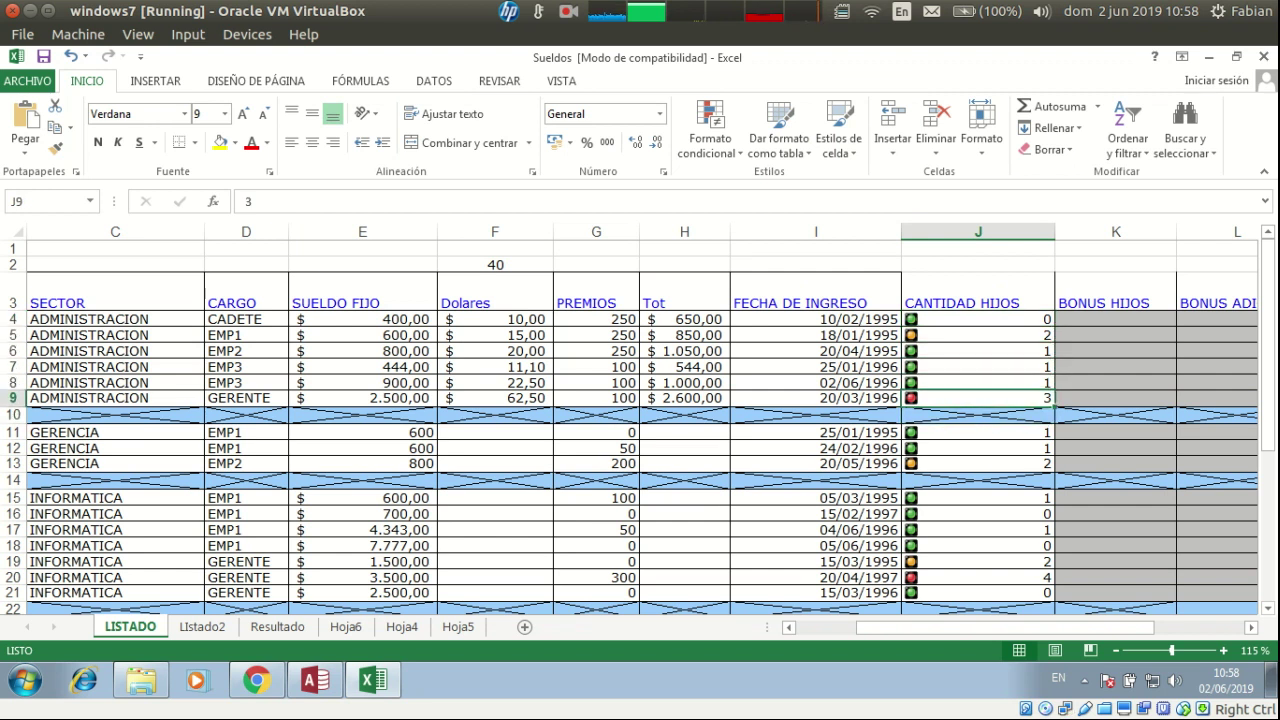
type("4")
key("Return")
key("Up")
type("5")
key("Return")
Test the yellow and red thresholds on J8 by entering 2 and then 3 as its CANTIDAD HIJOS value
key("Up")
key("Up")
key("Down")
key("Up")
key("Up")
key("Down")
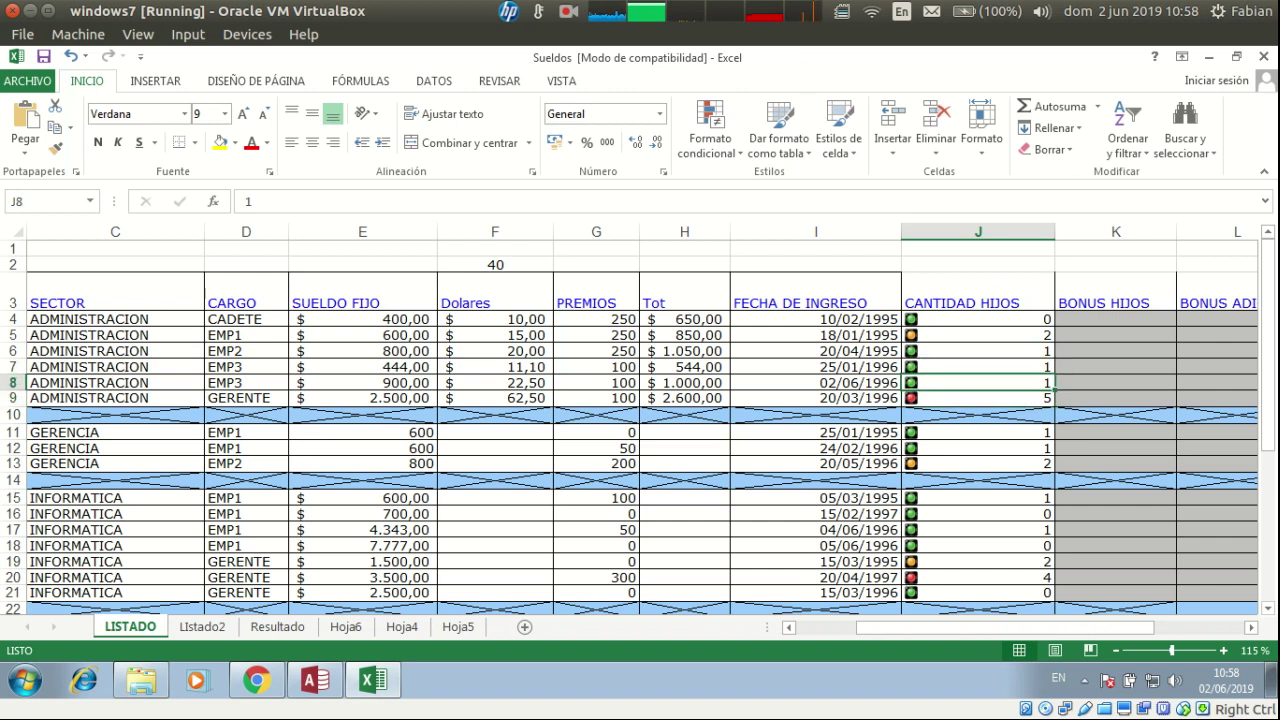
key("Up")
key("Down")
key("Up")
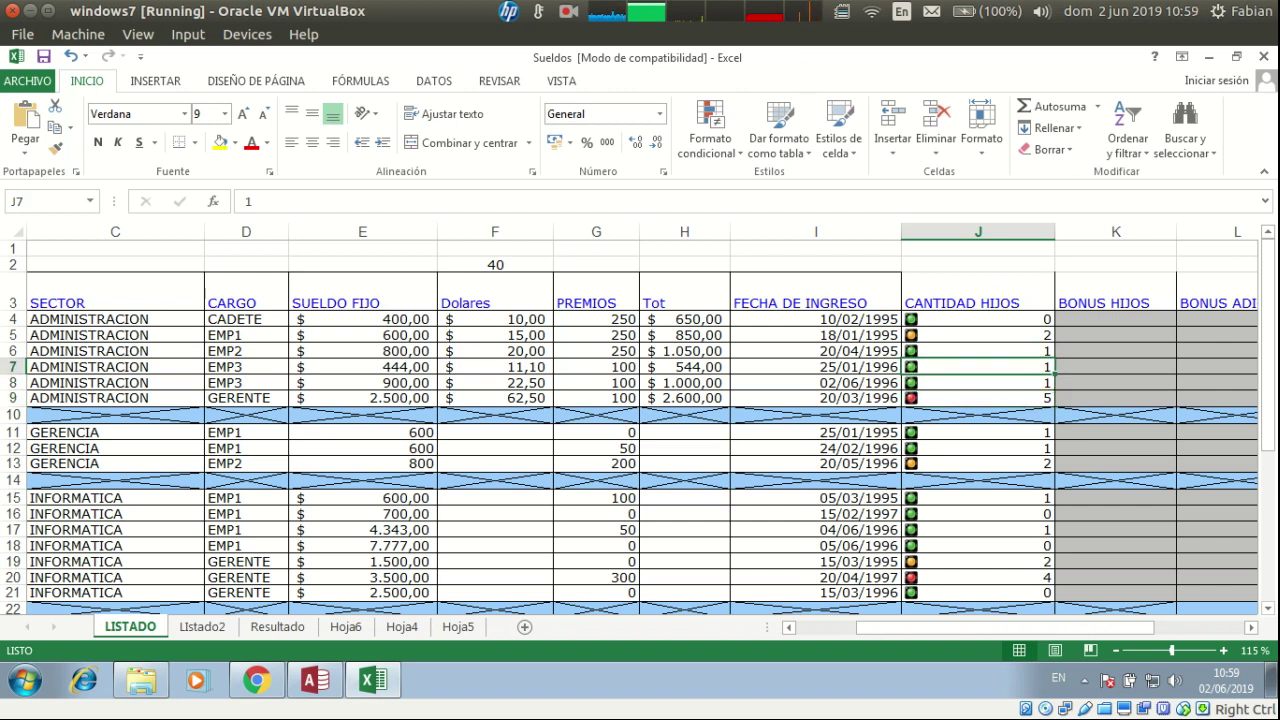
key("Down")
type("2")
key("Return")
key("Up")
type("3")
key("Return")
key("Up")
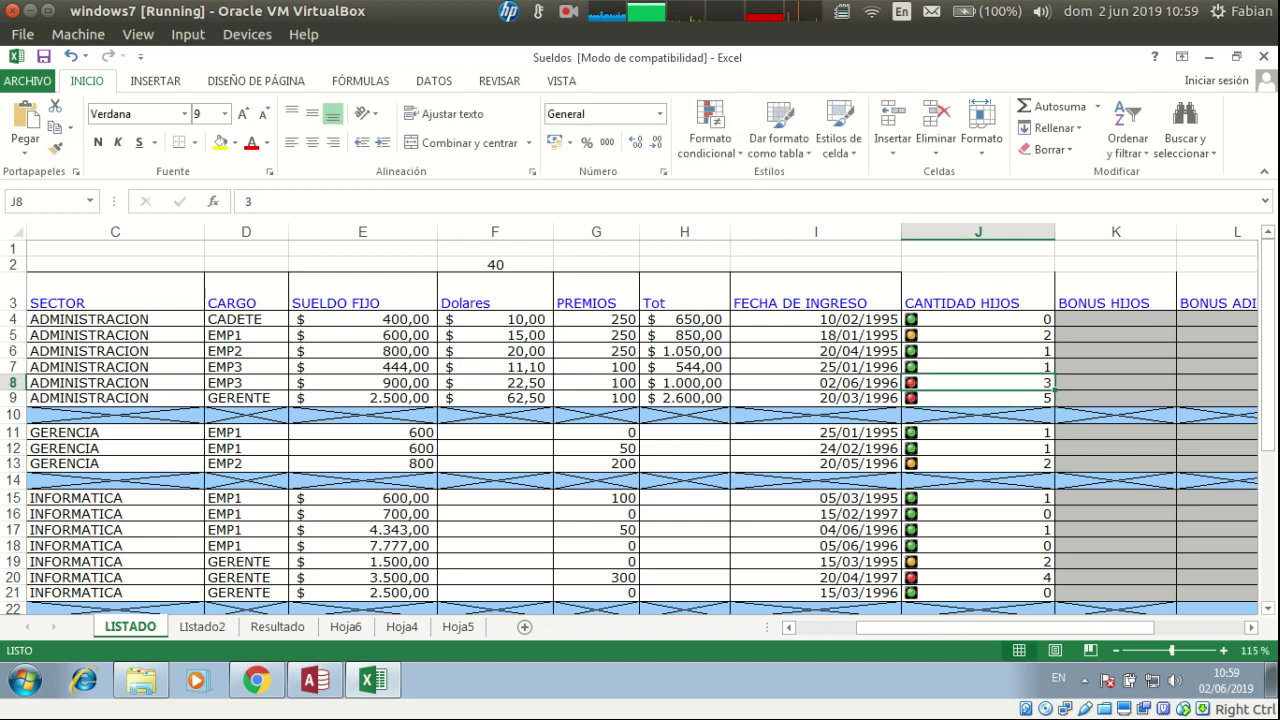
Examine the traffic-light icons row by row through the CANTIDAD HIJOS column for all three sectors
key("Up")
key("Up")
key("Up")
key("Up")
key("Down")
key("Down")
key("Down")
key("Down")
key("Down")
key("Down")
key("Down")
key("Down")
key("Down")
key("Down")
key("Down")
key("Up")
key("Down")
key("Down")
key("Down")
key("Down")
key("Down")
key("Up")
key("Up")
key("Up")
key("Up")
key("Up")
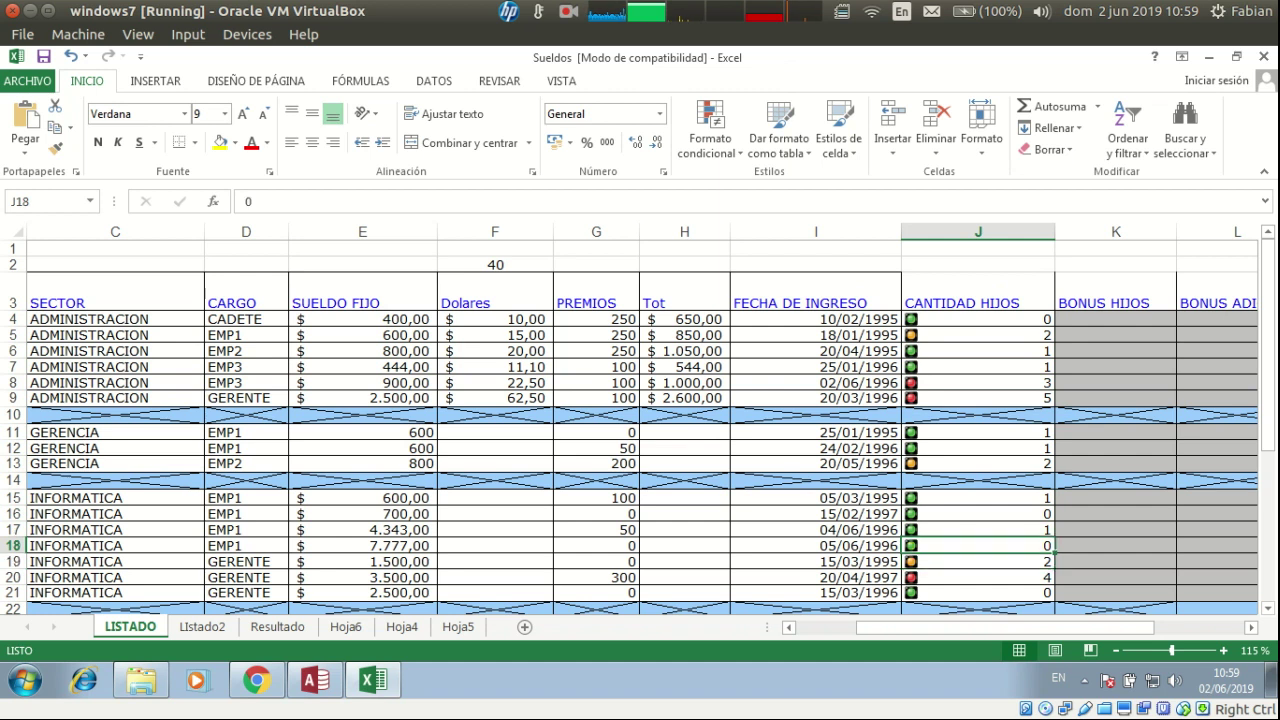
key("Down")
key("Down")
key("Down")
key("Down")
key("Down")
key("Down")
key("Up")
key("Up")
key("Down")
key("Down")
key("Left")
key("Left")
key("Left")
key("Left")
key("Left")
key("Left")
key("Right")
key("Right")
key("Right")
key("Right")
key("Right")
key("Right")
key("Right")
key("Left")
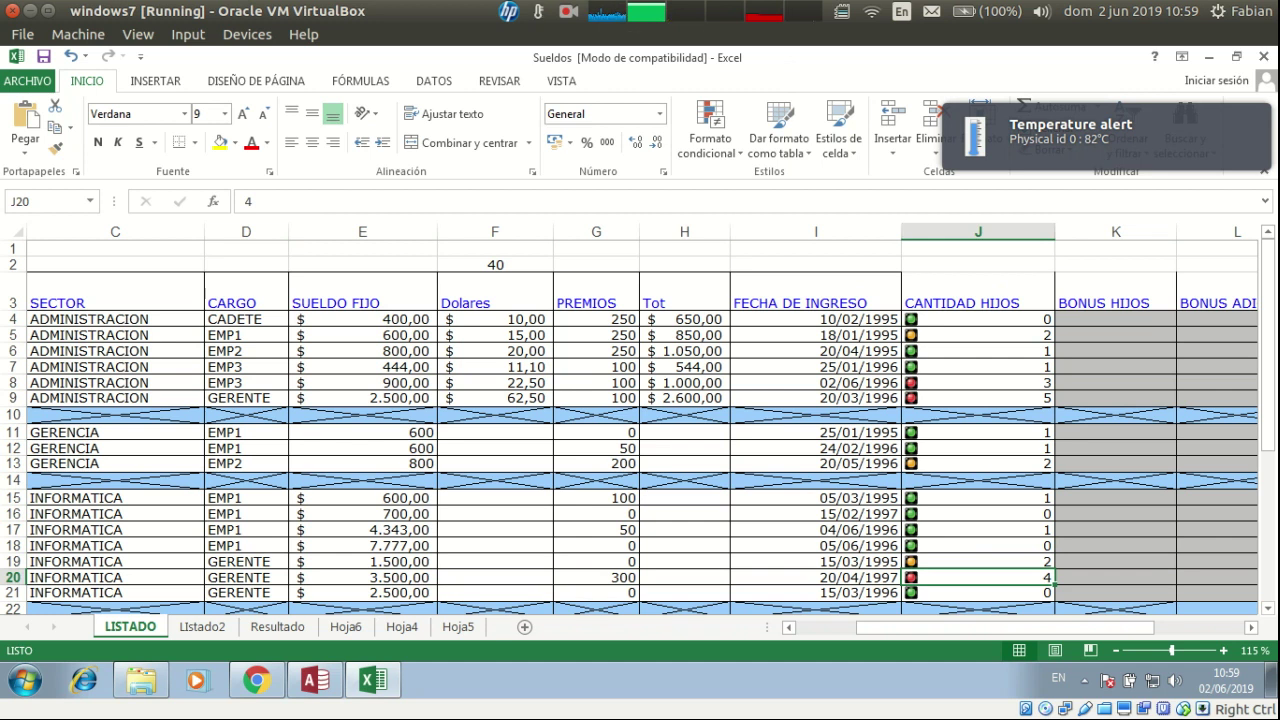
left_click(568, 11)
left_click(622, 51)
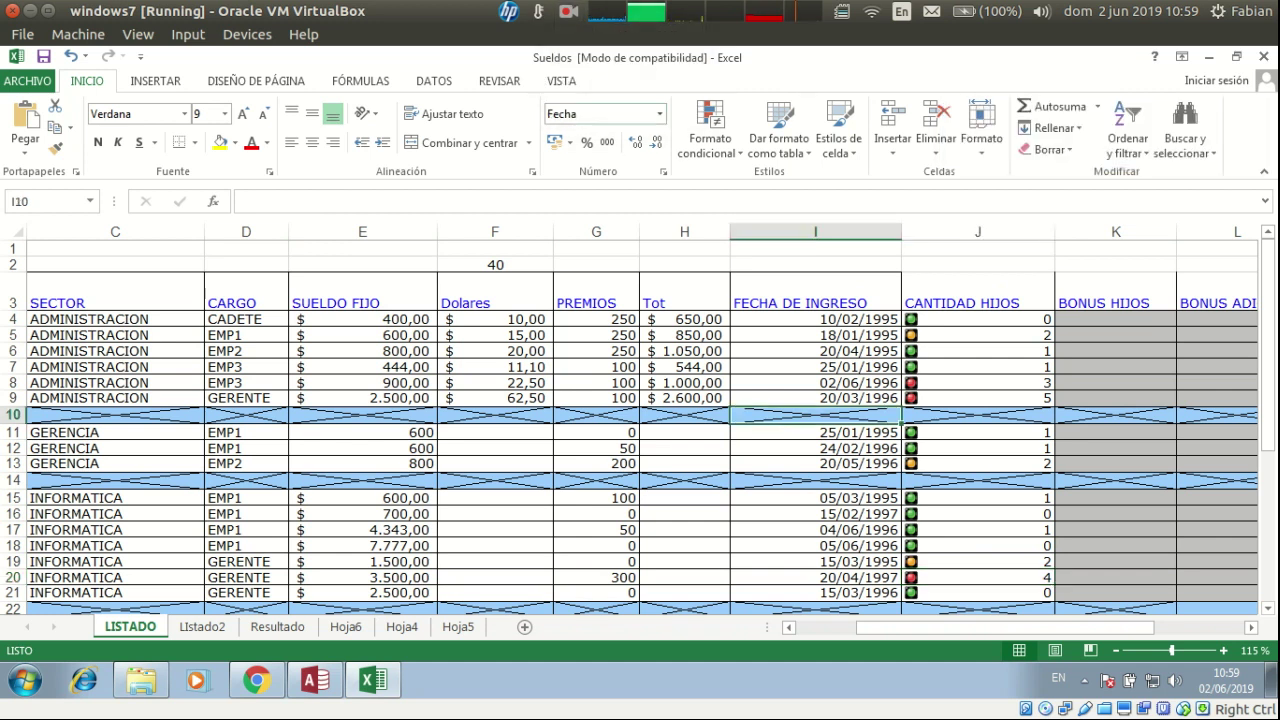
left_click(978, 398)
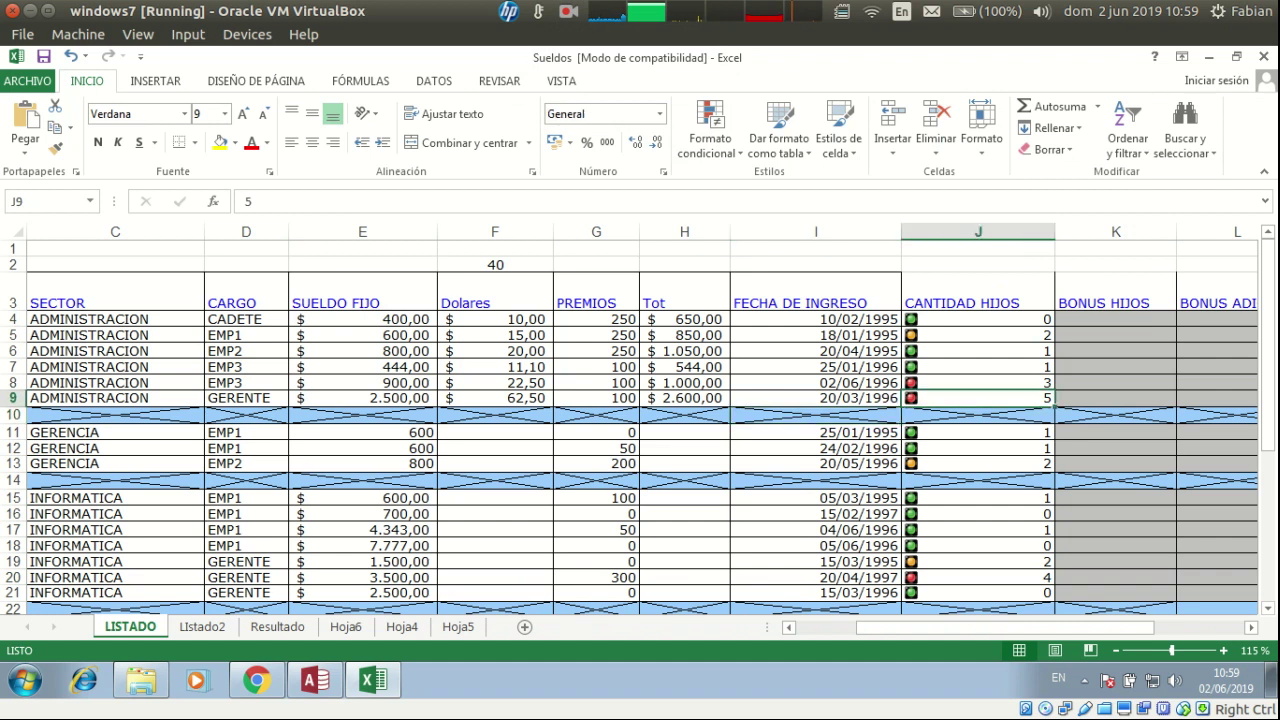
left_click(978, 382)
left_click(978, 367)
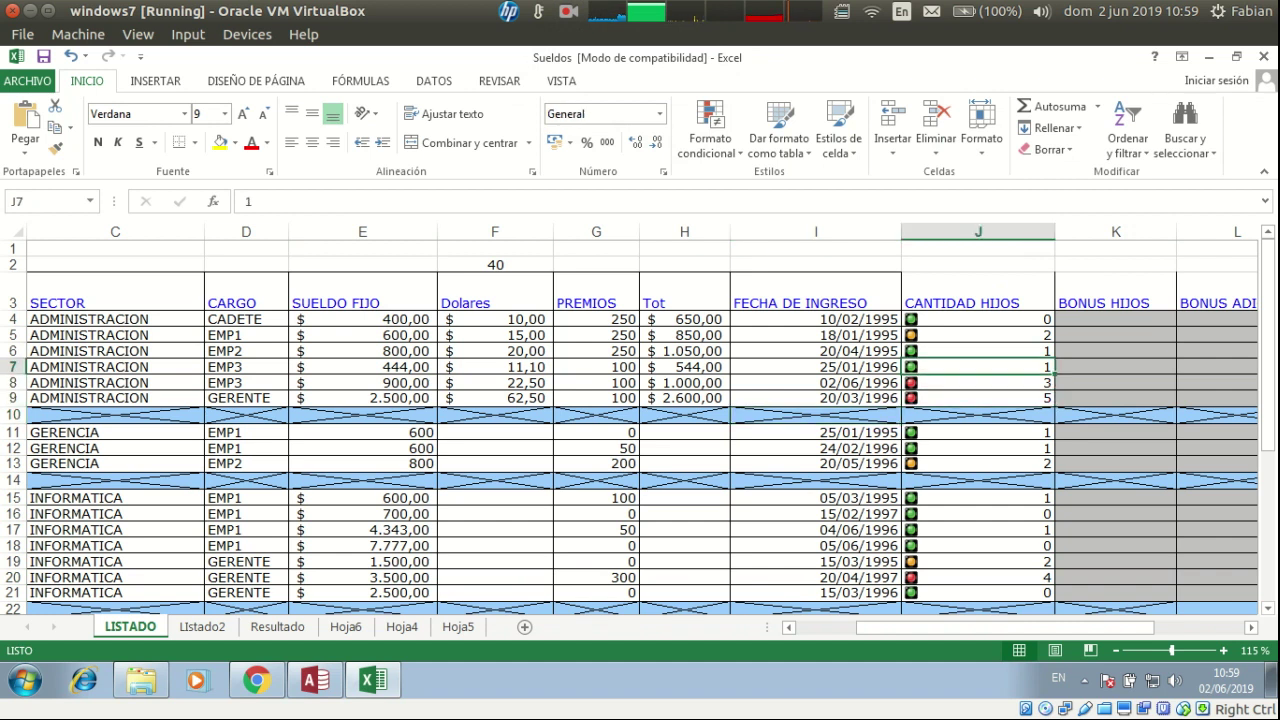
left_click(816, 367)
left_click(685, 367)
left_click(816, 367)
left_click(685, 367)
key("Left")
key("Left")
key("Right")
key("Right")
key("Right")
key("Right")
key("Right")
key("Up")
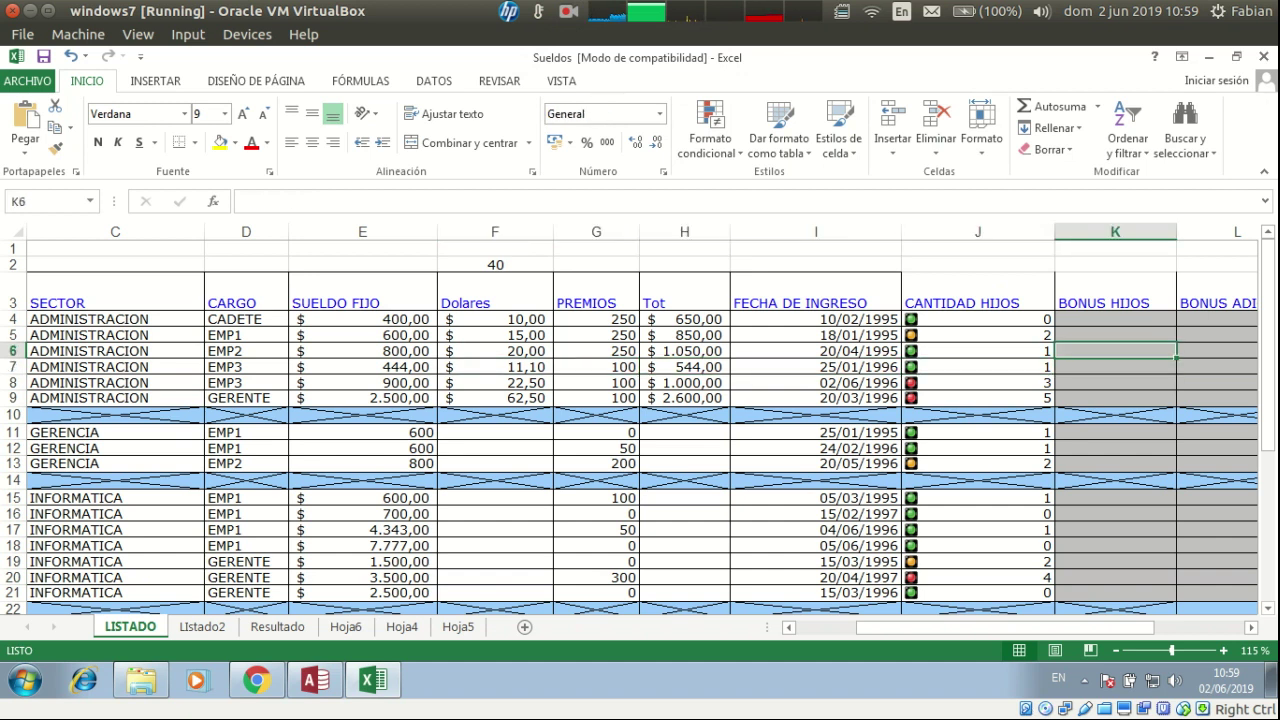
Insert a new comment on the employee name in cell B6
key("Left")
key("Left")
key("Left")
key("Left")
key("Left")
key("Left")
key("Left")
key("Left")
key("Left")
key("Left")
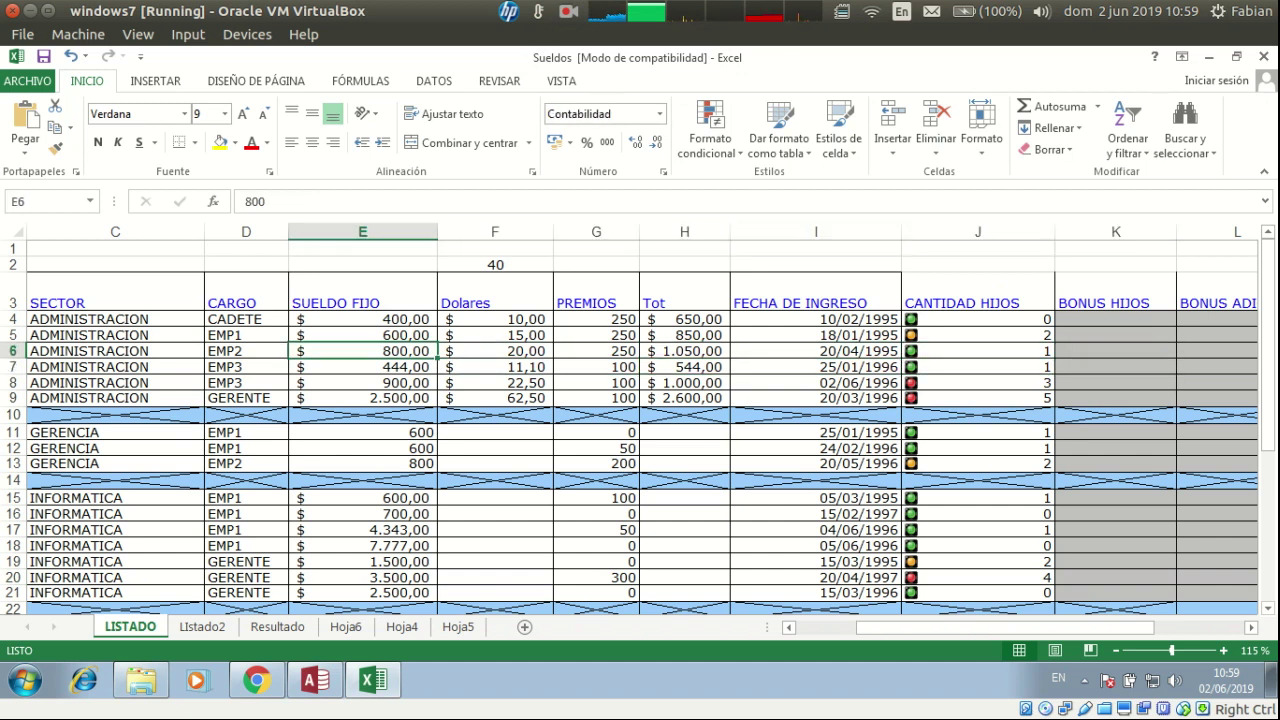
key("Right")
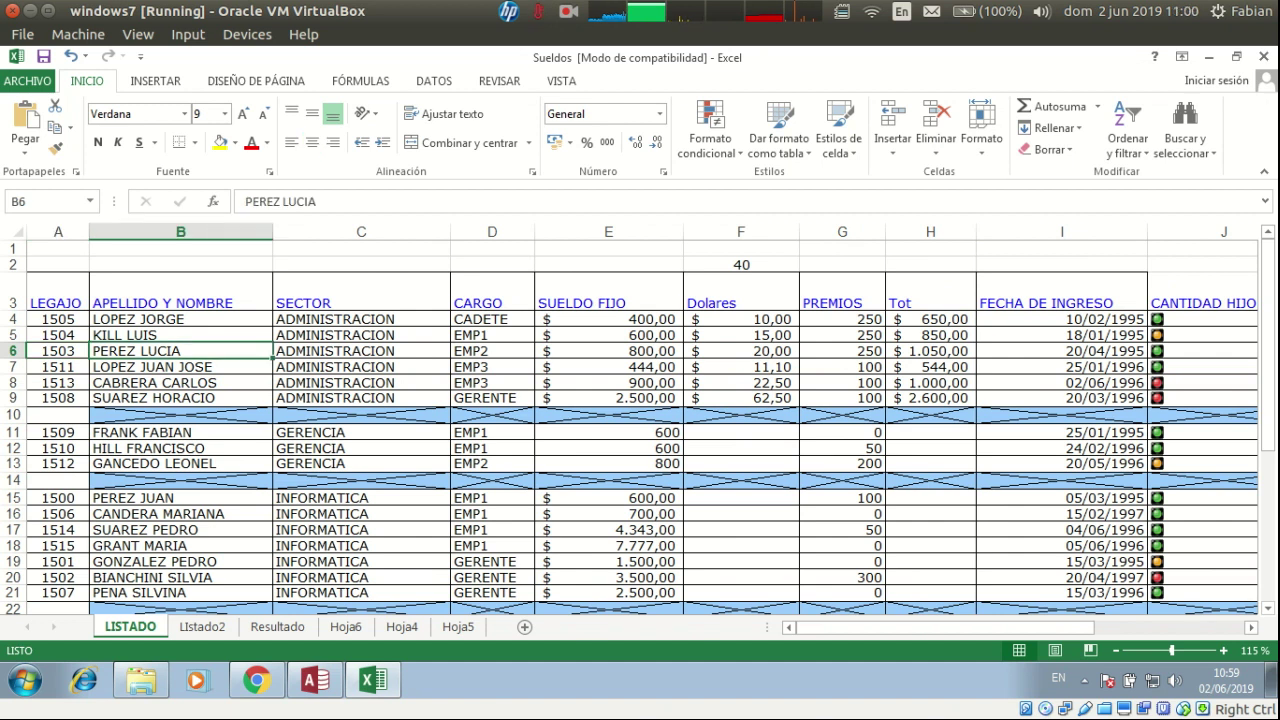
key("shift+F10")
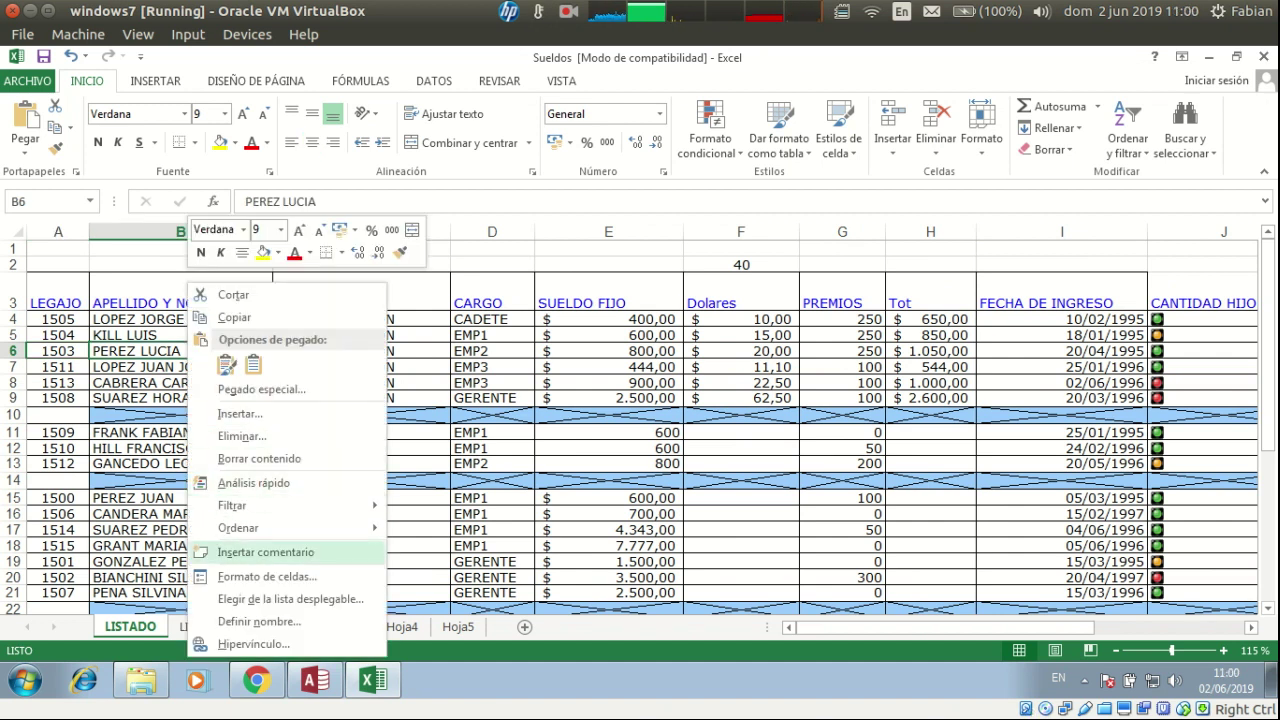
key("Return")
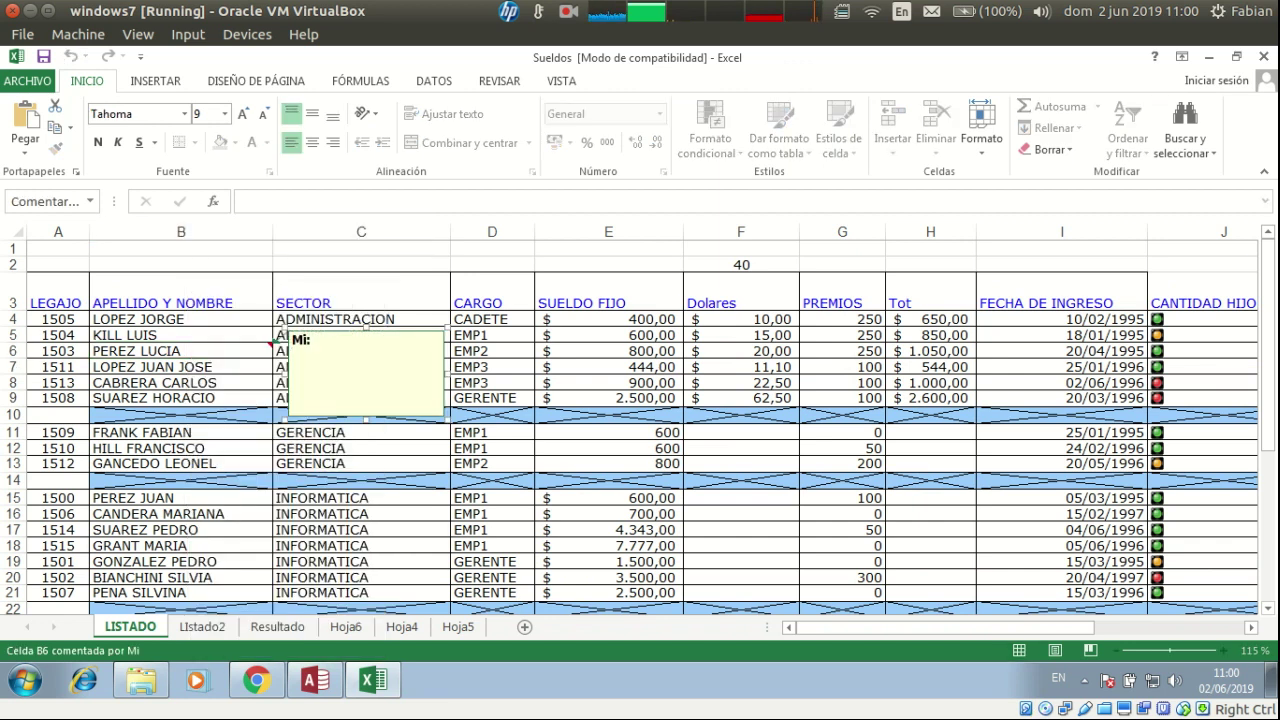
Write "Falta dar de alta en obra social" as the text of the comment on B6 and finish editing it
type("Falta DAR")
key("BackSpace")
key("BackSpace")
key("BackSpace")
type("dar de alta en ")
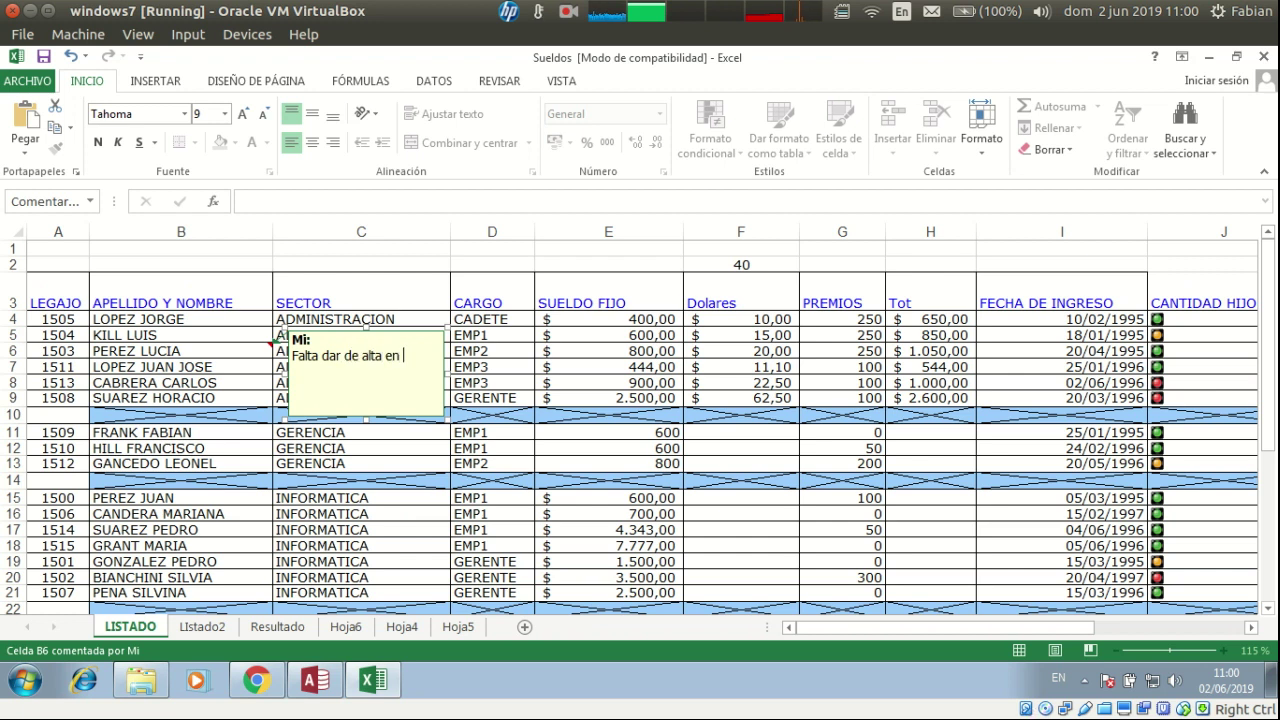
type("obra social")
left_click(492, 398)
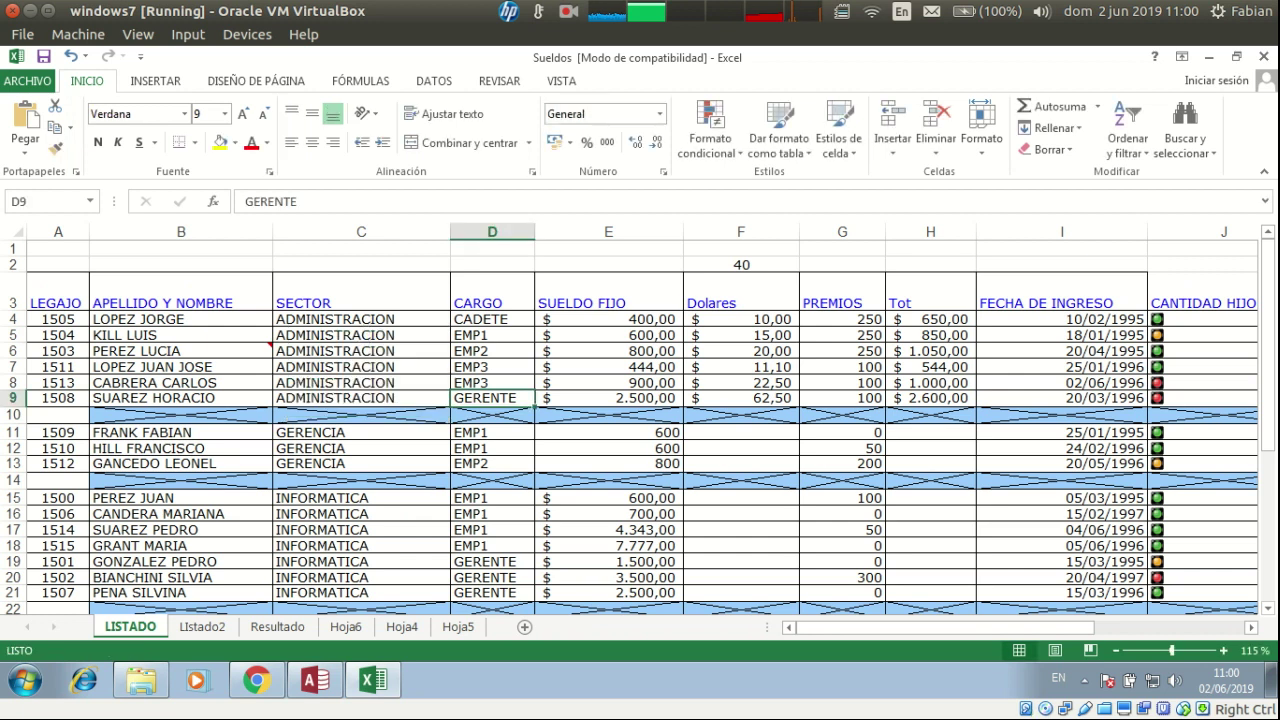
mouse_move(222, 351)
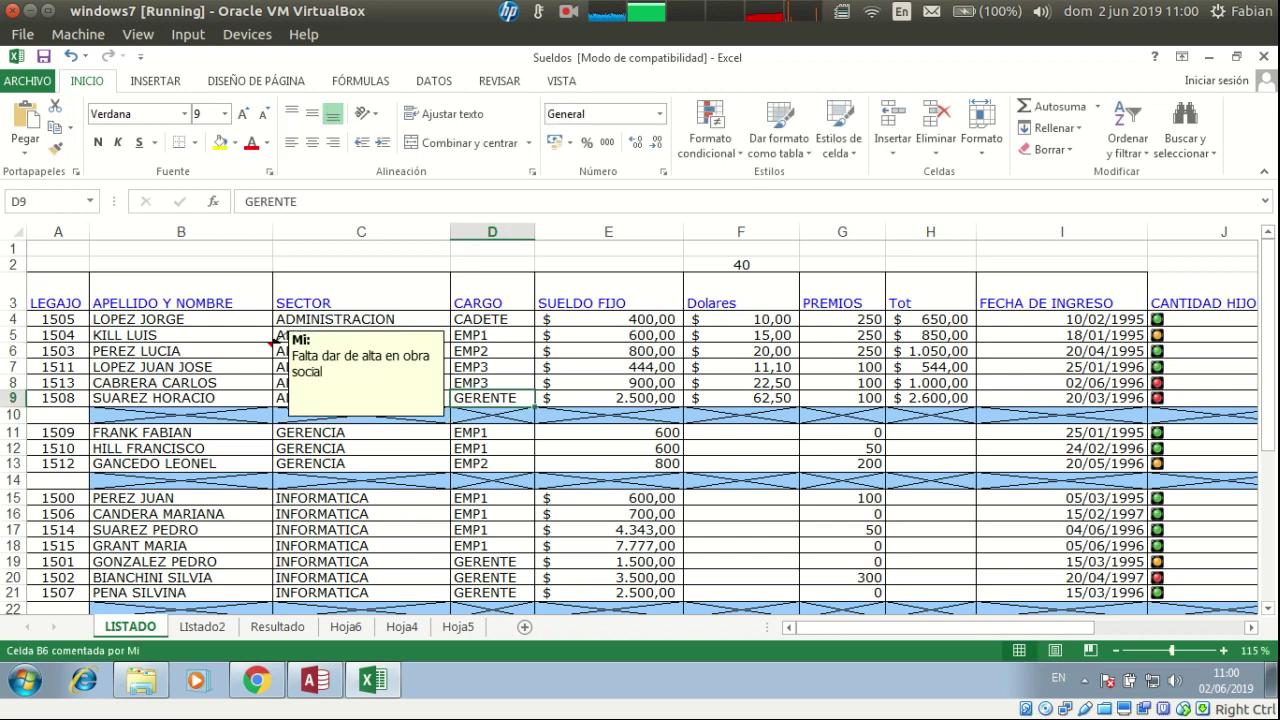